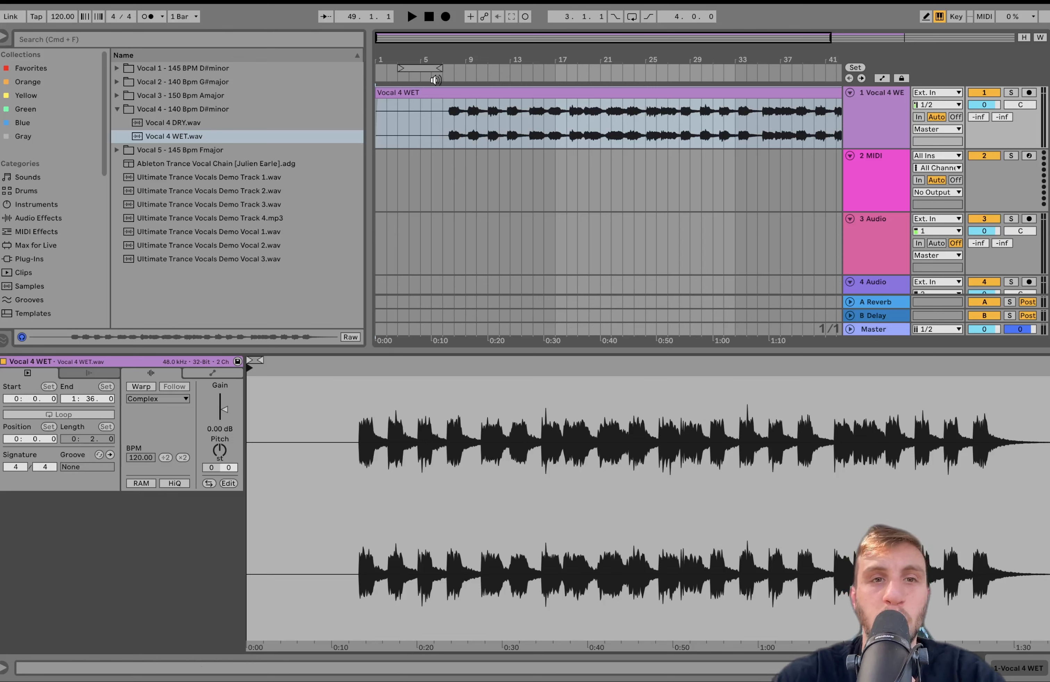
# Set the project tempo to 140 BPM to match the Vocal 4 WET clip
pyautogui.click(435, 80)
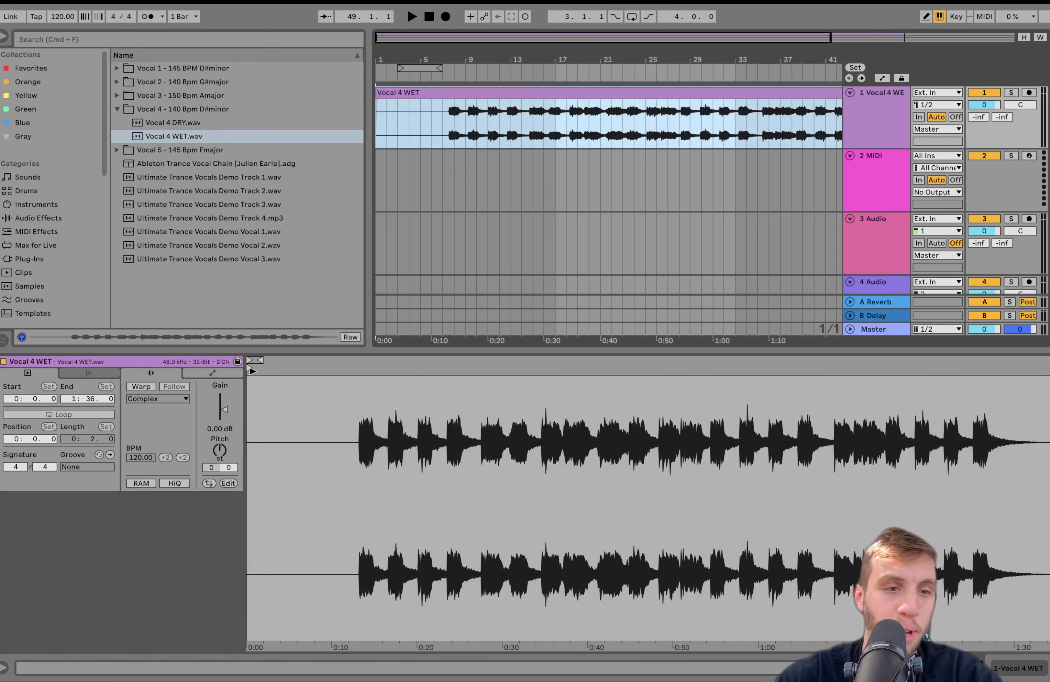
pyautogui.click(250, 370)
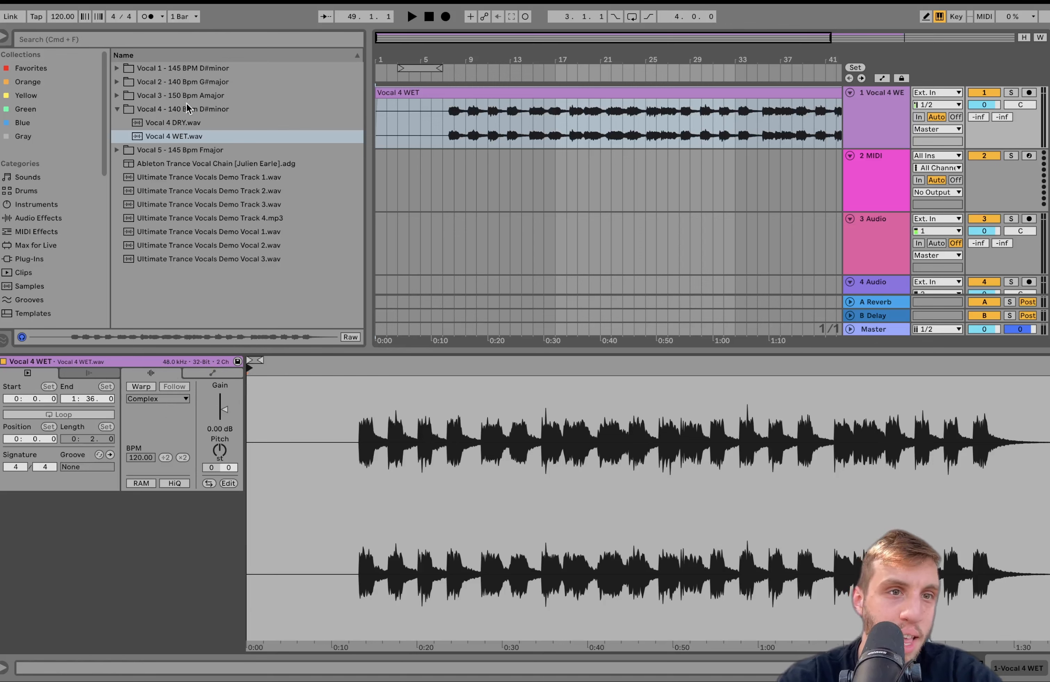
pyautogui.click(67, 19)
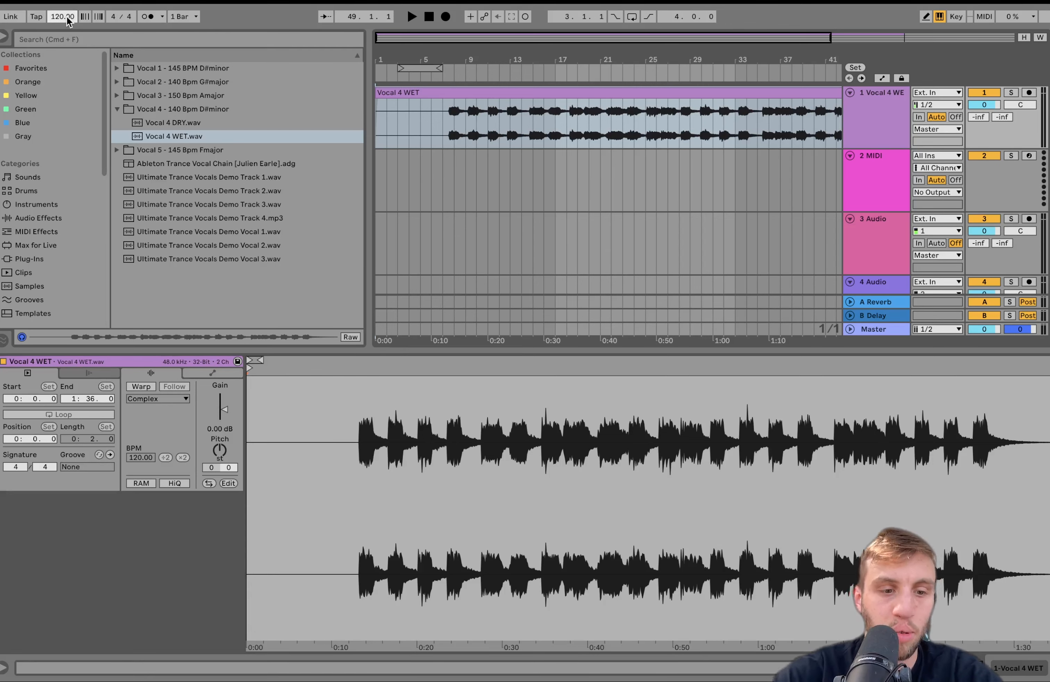
pyautogui.write('140')
pyautogui.press('Return')
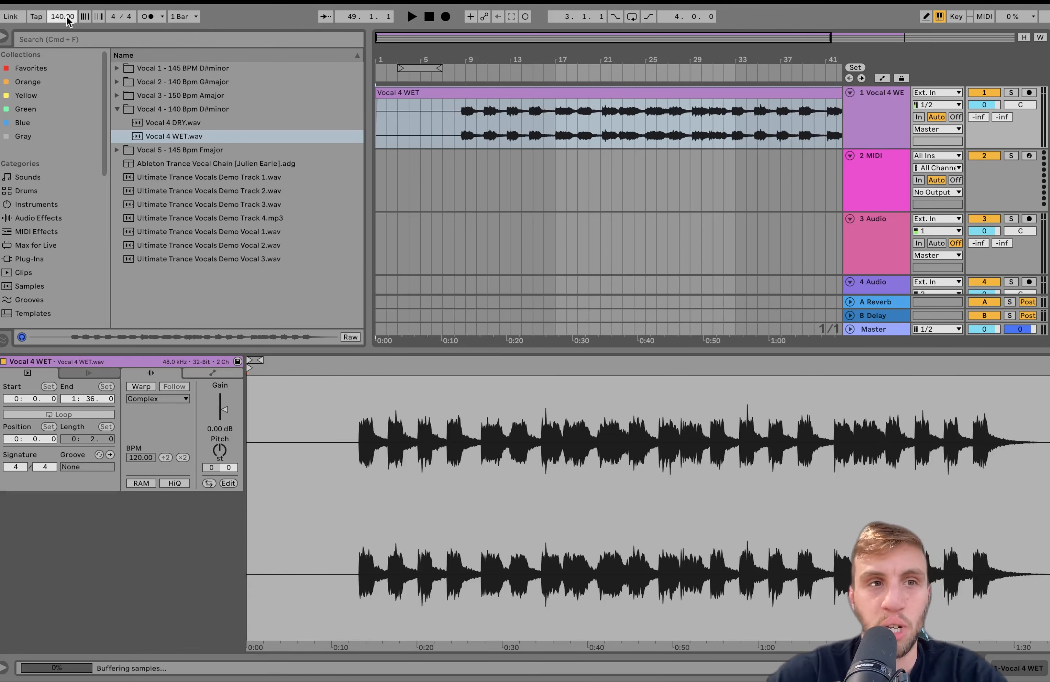
# Play the vocal from just before its first phrase and delete the silent section of the clip before bar 8
pyautogui.click(451, 128)
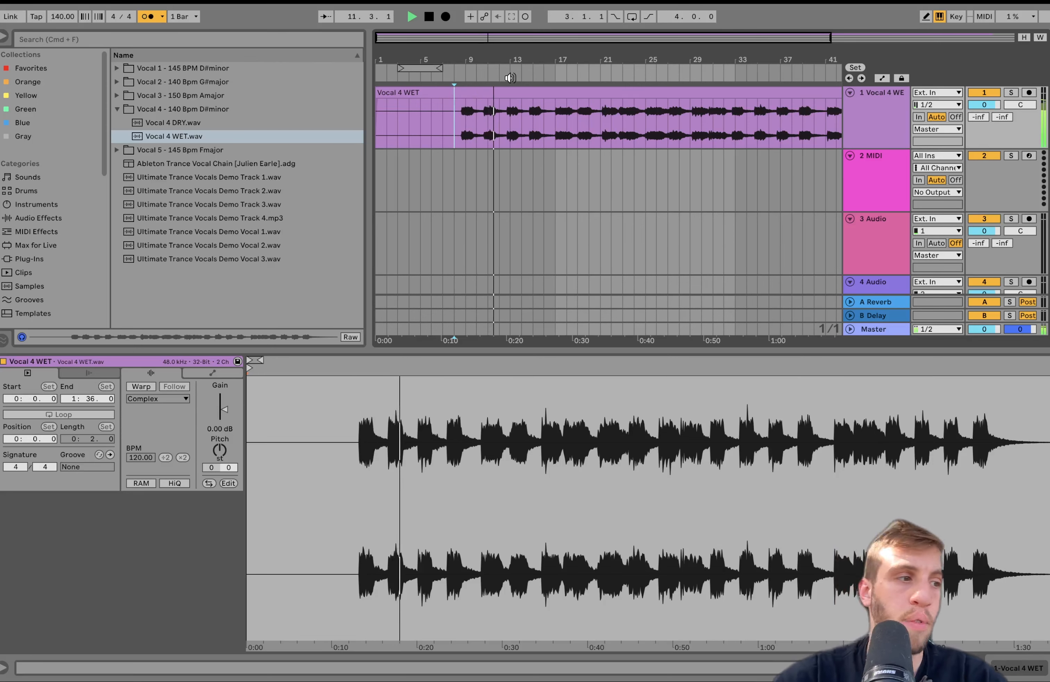
pyautogui.press('space')
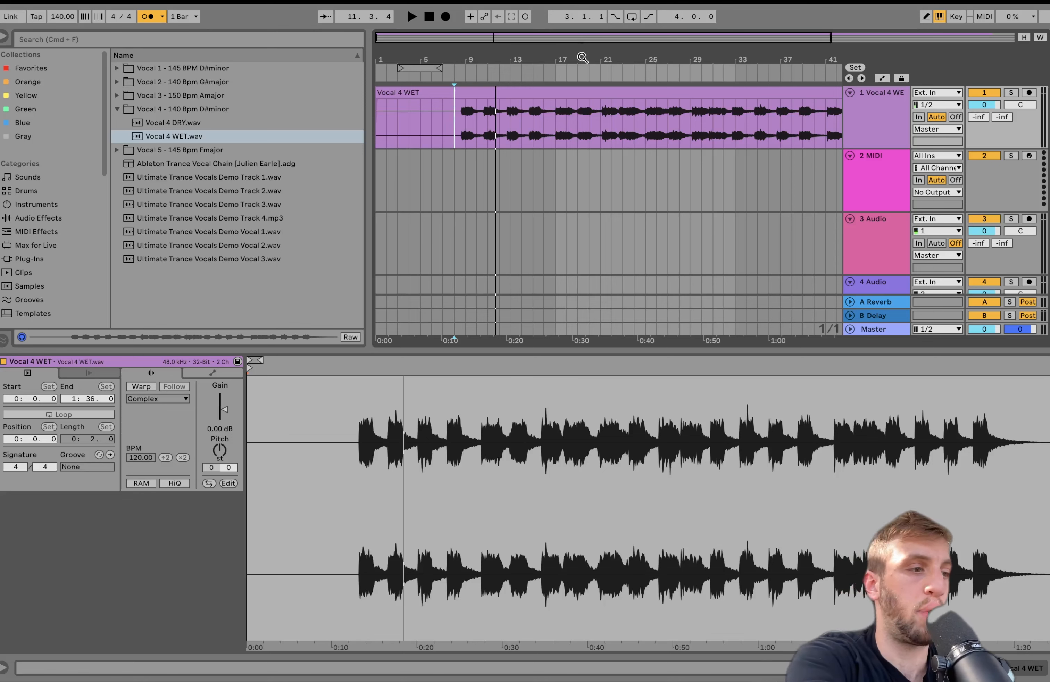
pyautogui.moveTo(452, 138); pyautogui.dragTo(348, 124)
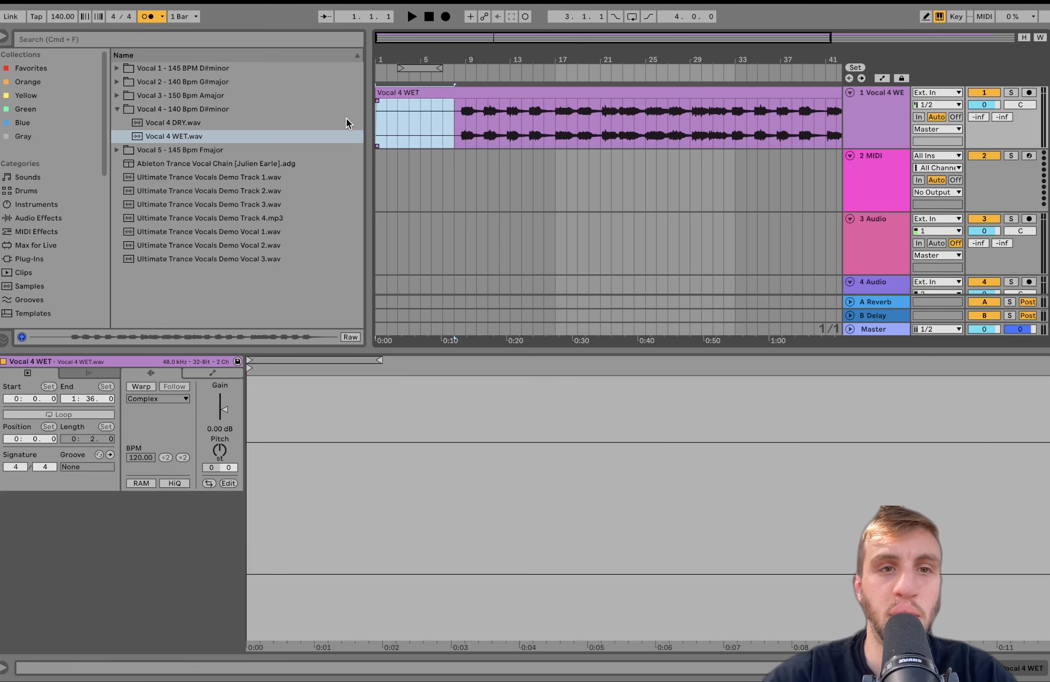
pyautogui.press('Delete')
# Enable Warp on the Vocal 4 WET clip and set the project tempo to 152 BPM
pyautogui.click(477, 88)
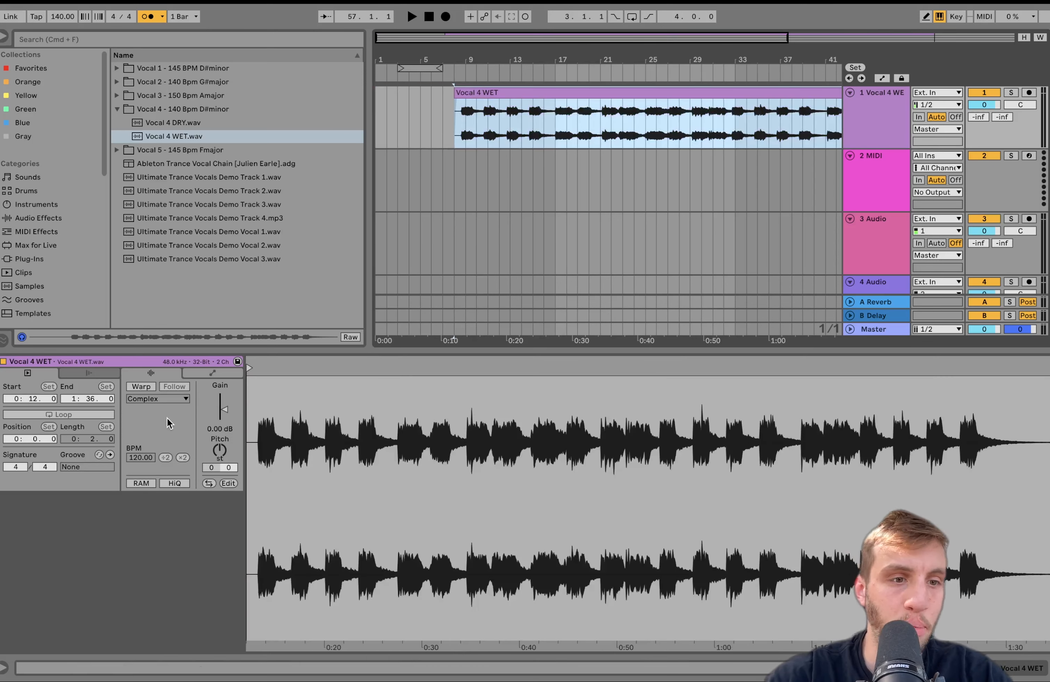
pyautogui.click(147, 389)
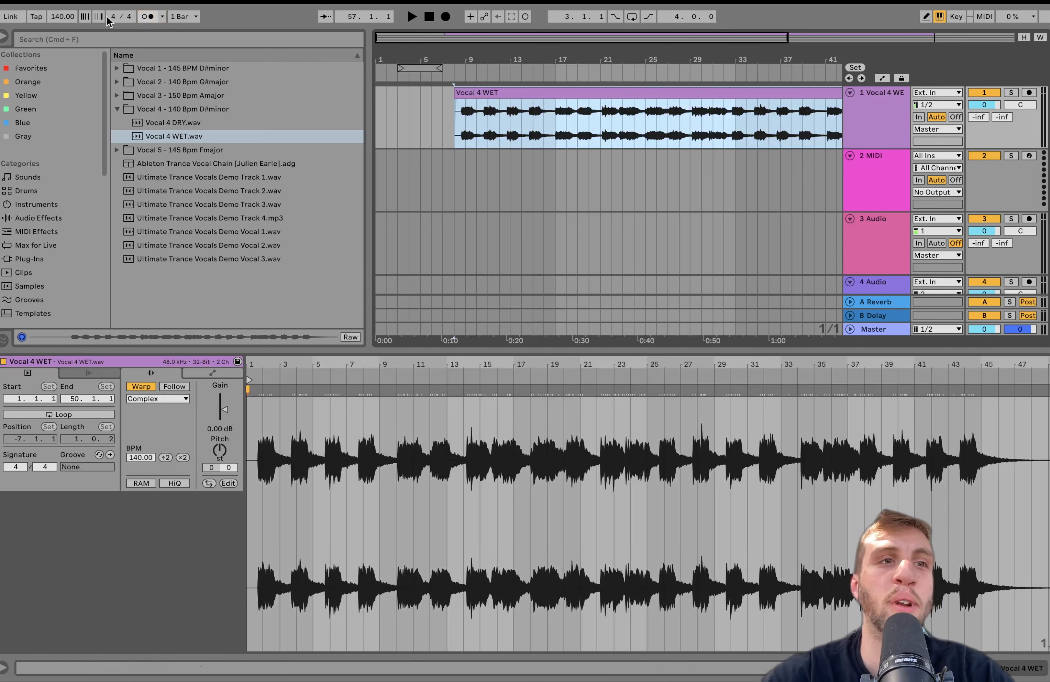
pyautogui.click(63, 17)
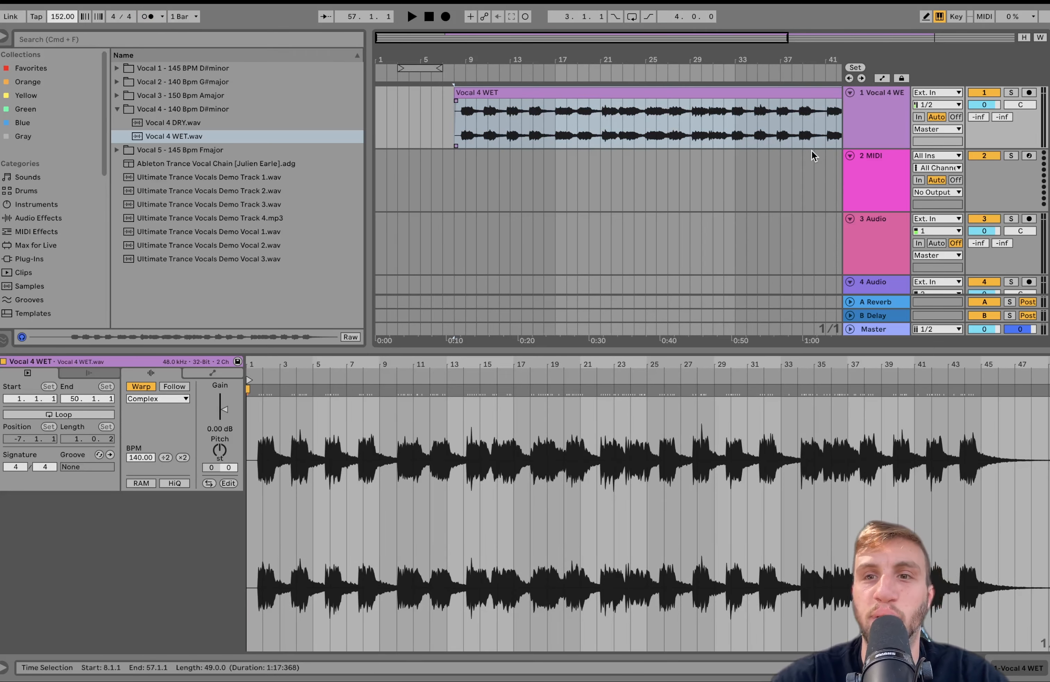
pyautogui.click(877, 127)
# Create an eight-bar MIDI clip on track 2 from bar 9 to bar 17 and loop that range
pyautogui.moveTo(465, 191); pyautogui.dragTo(545, 188)
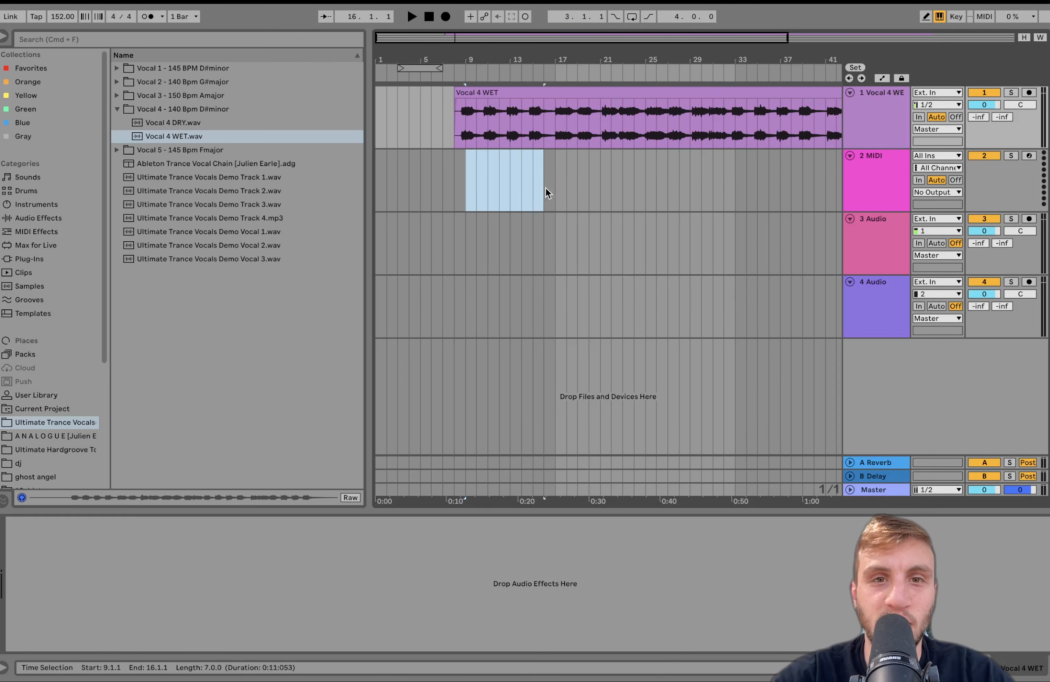
pyautogui.moveTo(636, 189); pyautogui.dragTo(552, 178)
pyautogui.press('super+shift+m')
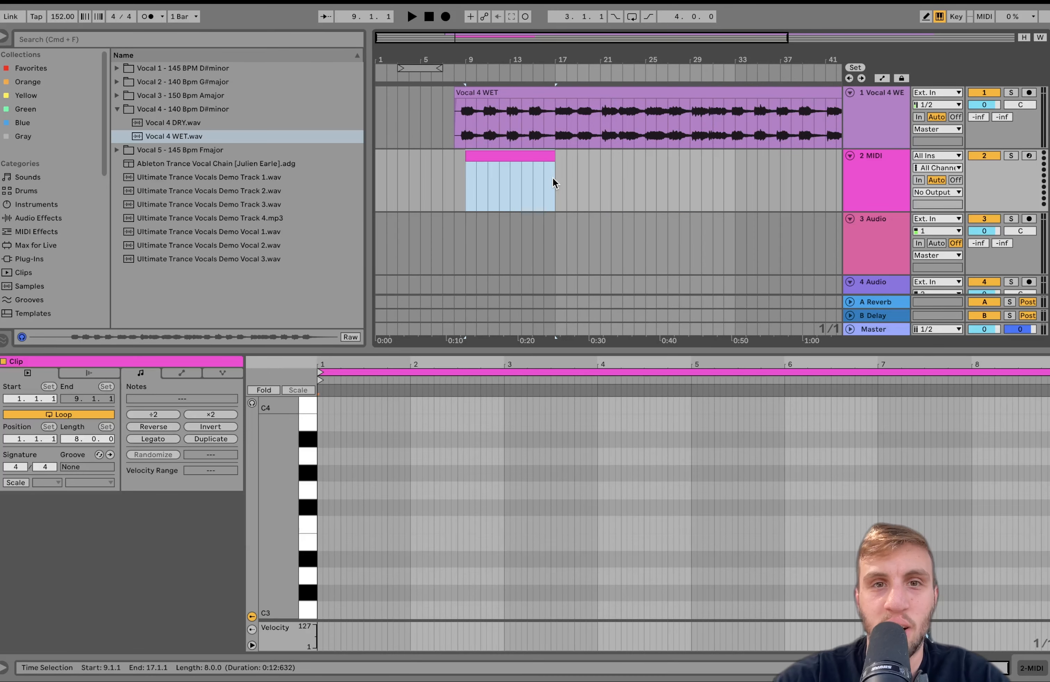
pyautogui.press('super+l')
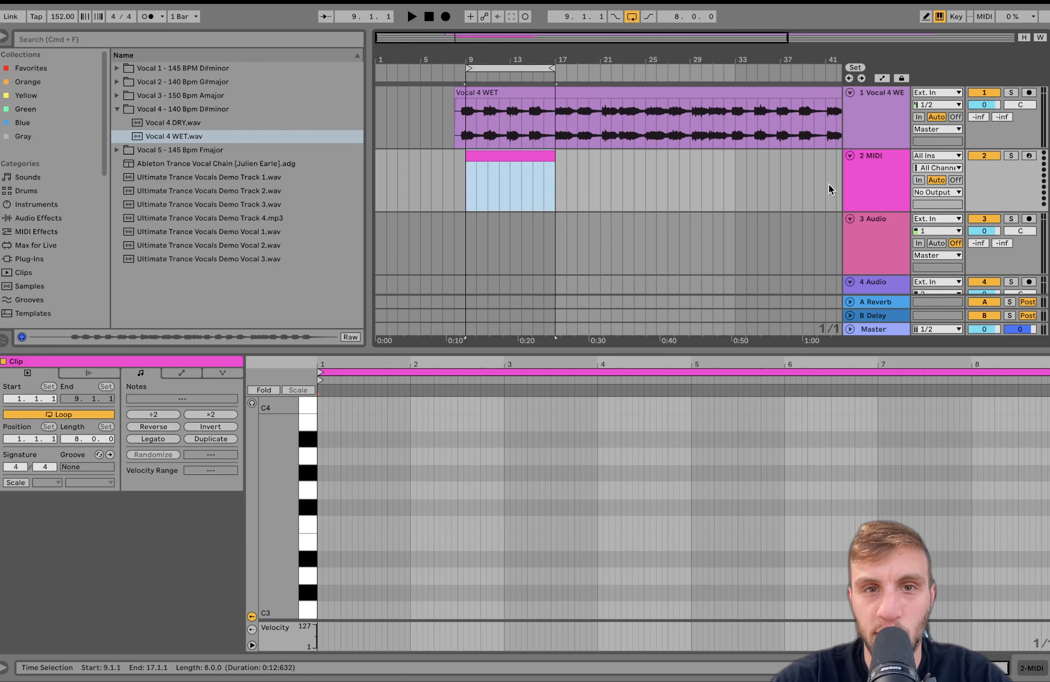
# Load the Wavetable instrument onto the MIDI track
pyautogui.click(27, 250)
pyautogui.scroll(10, 28, 250)
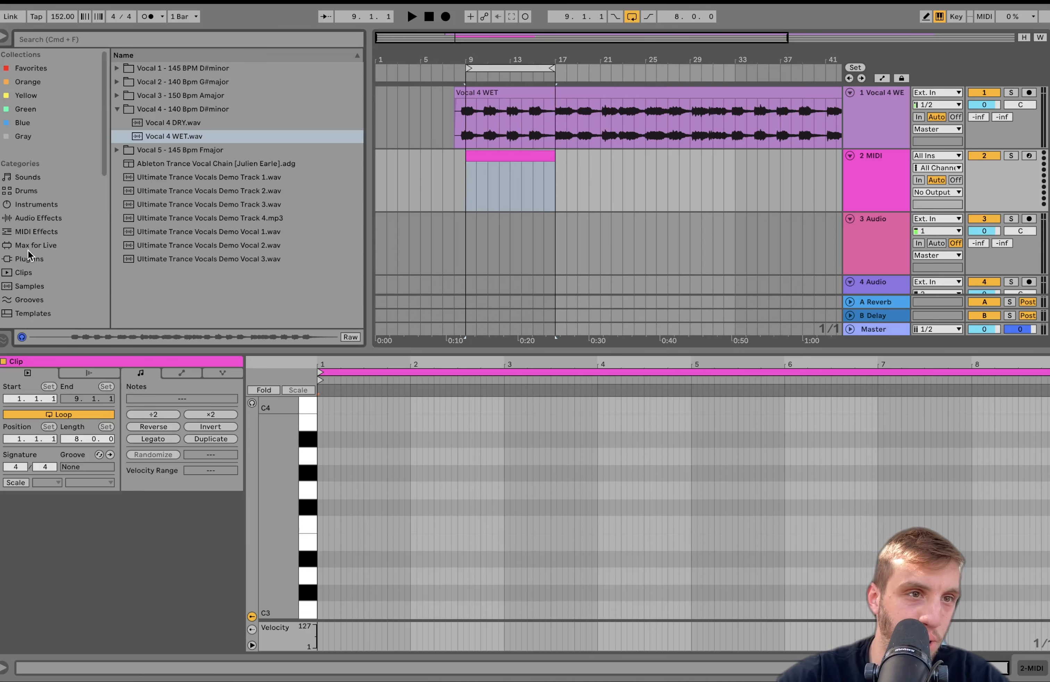
pyautogui.click(39, 204)
pyautogui.scroll(-1, 172, 259)
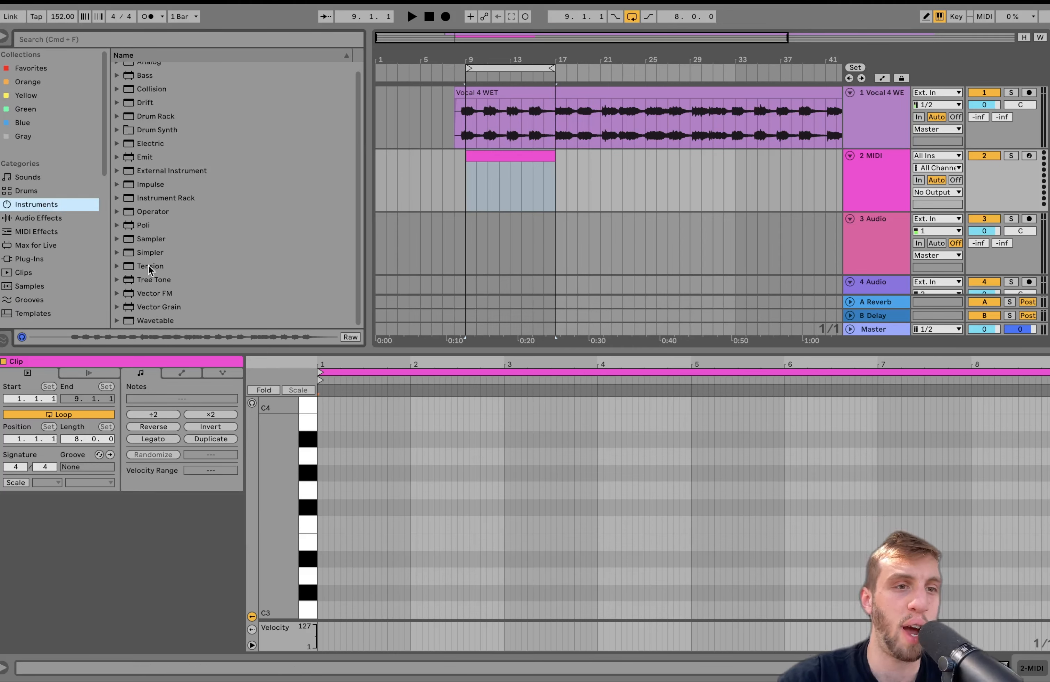
pyautogui.scroll(1, 173, 310)
pyautogui.click(169, 324)
pyautogui.doubleClick(169, 326)
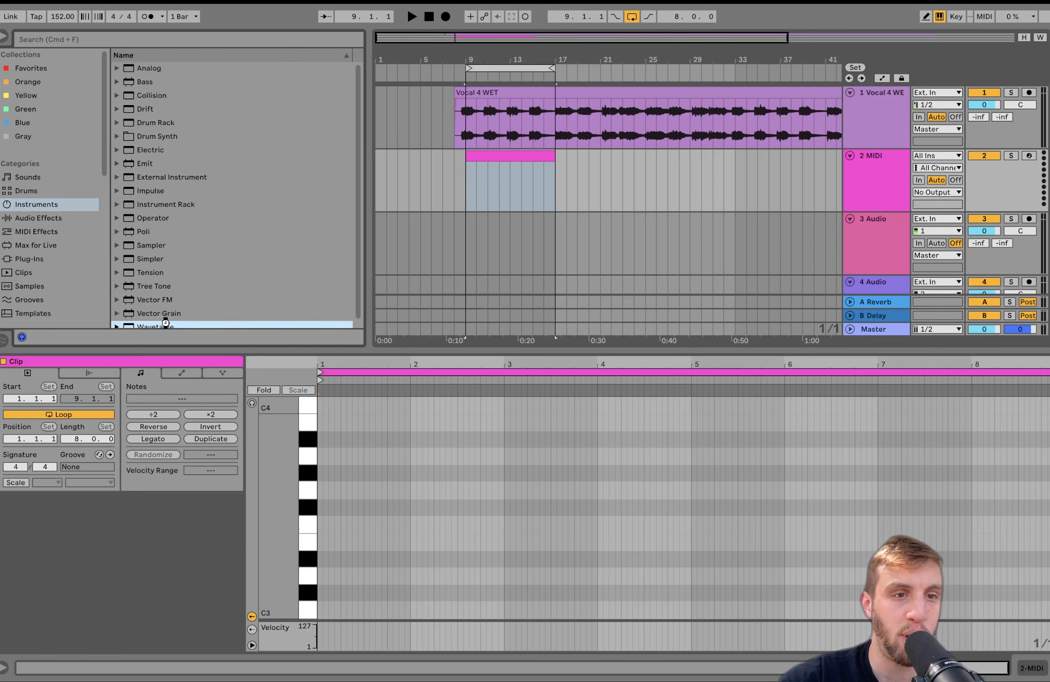
# Enable Wavetable's second oscillator at 69% position and the sub at 73% tone, octave 0, with Classic unison
pyautogui.click(179, 523)
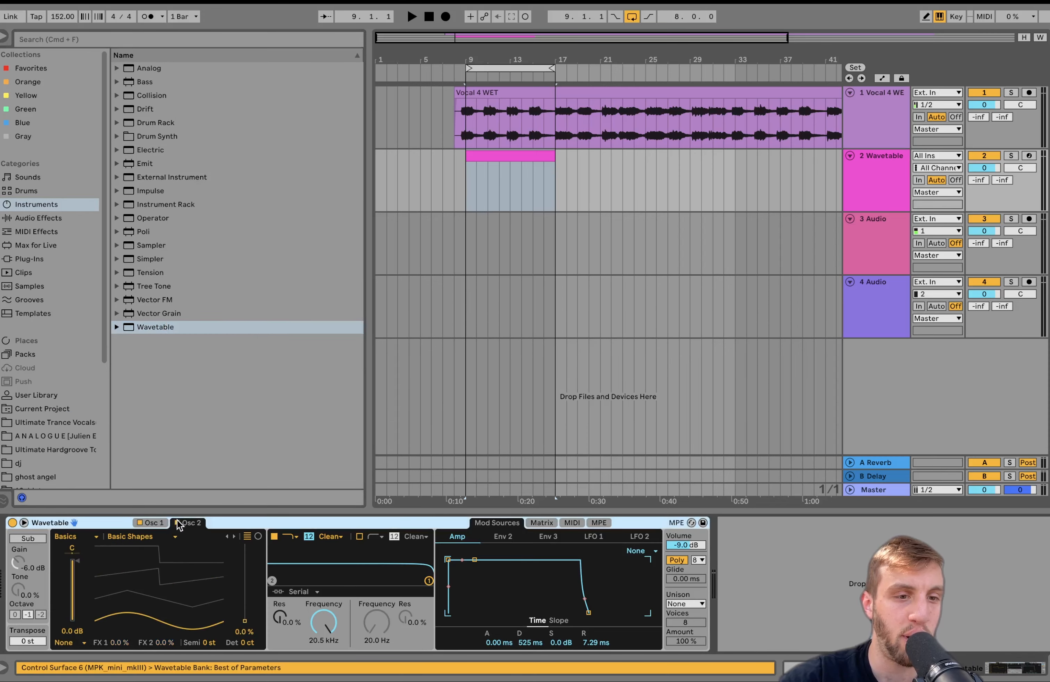
pyautogui.click(100, 576)
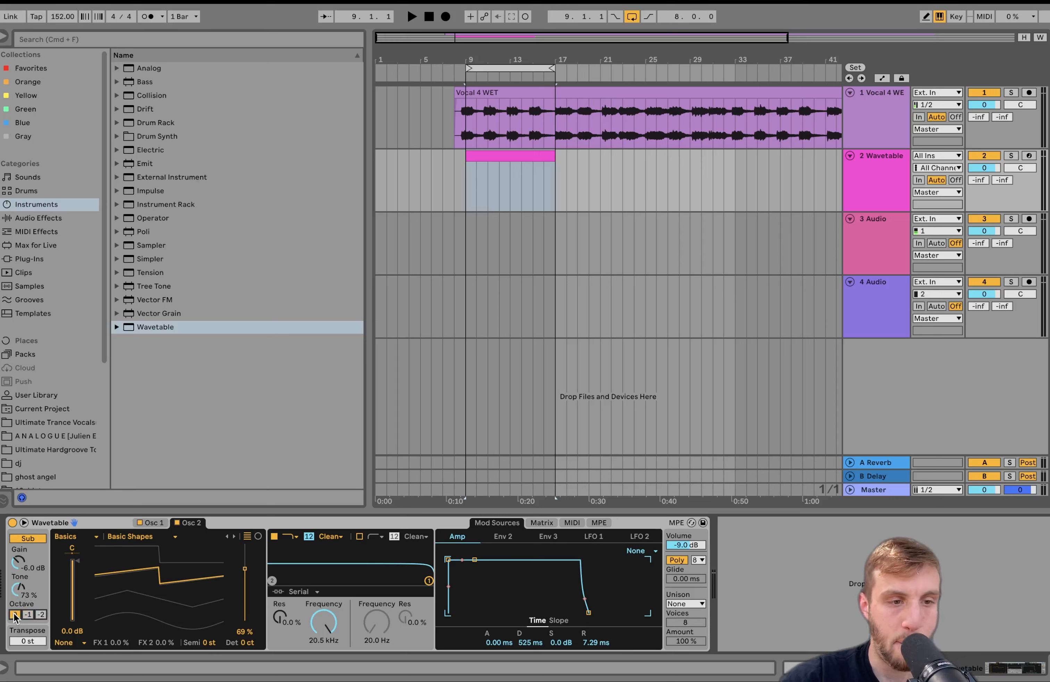
pyautogui.click(681, 603)
pyautogui.click(690, 543)
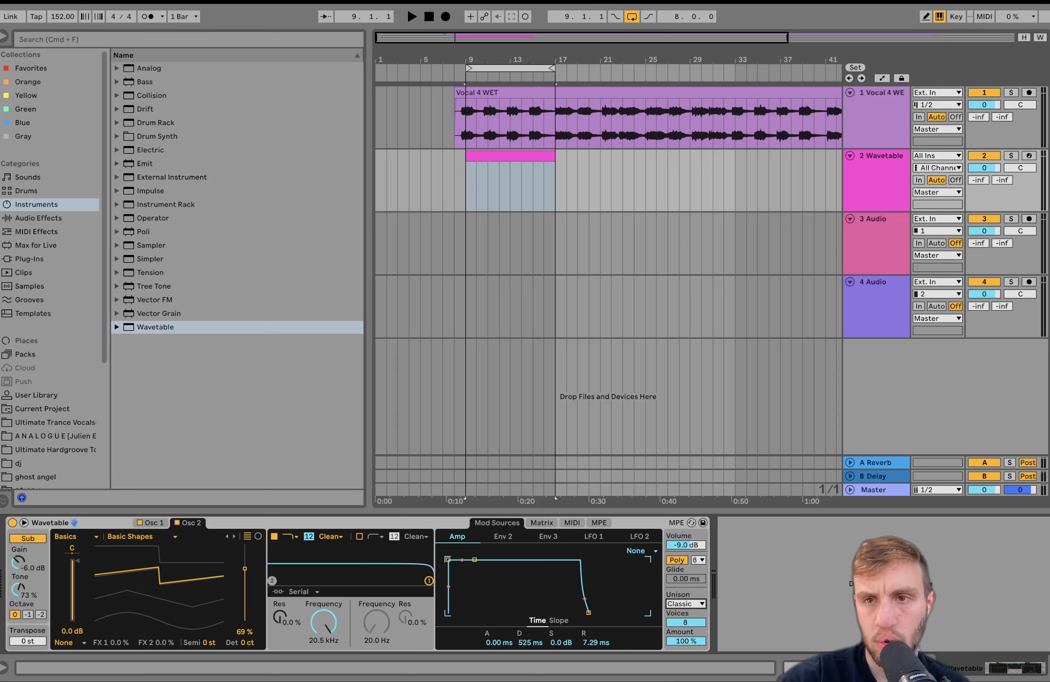
# Arm the Wavetable track and audition the sound with the computer keyboard octave set to C1–D2
pyautogui.click(1027, 156)
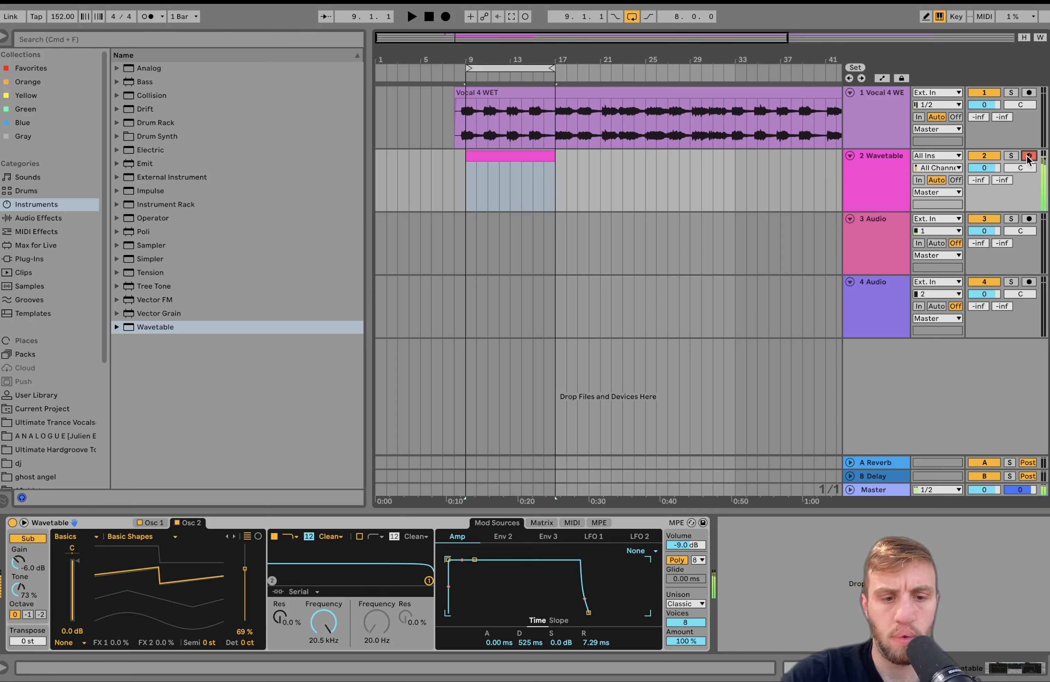
pyautogui.press('z')
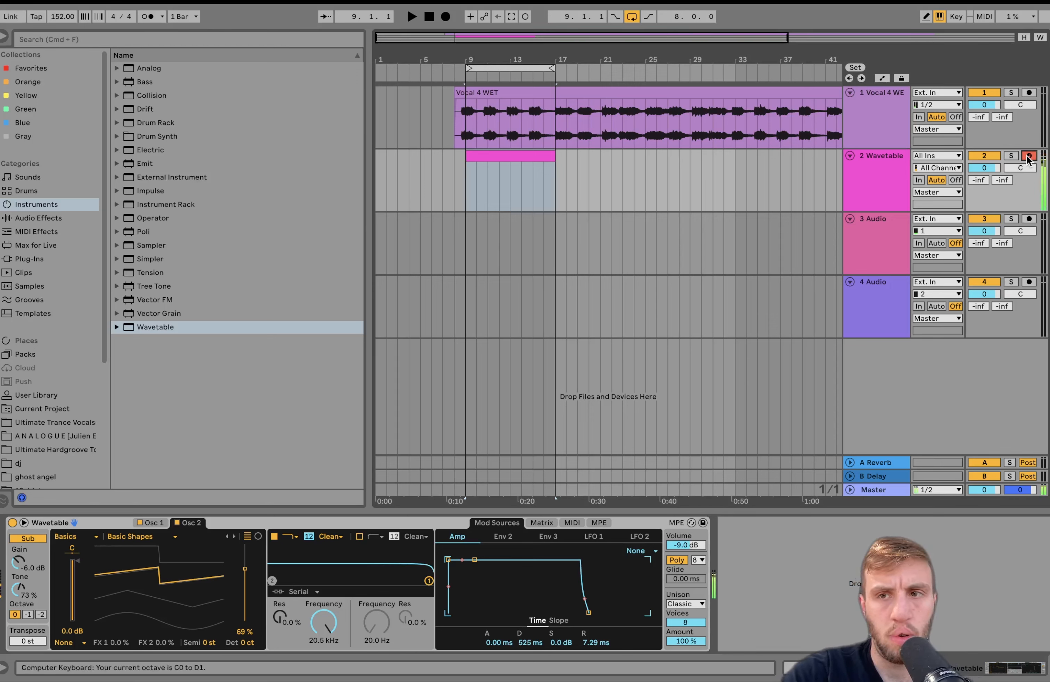
pyautogui.press('x')
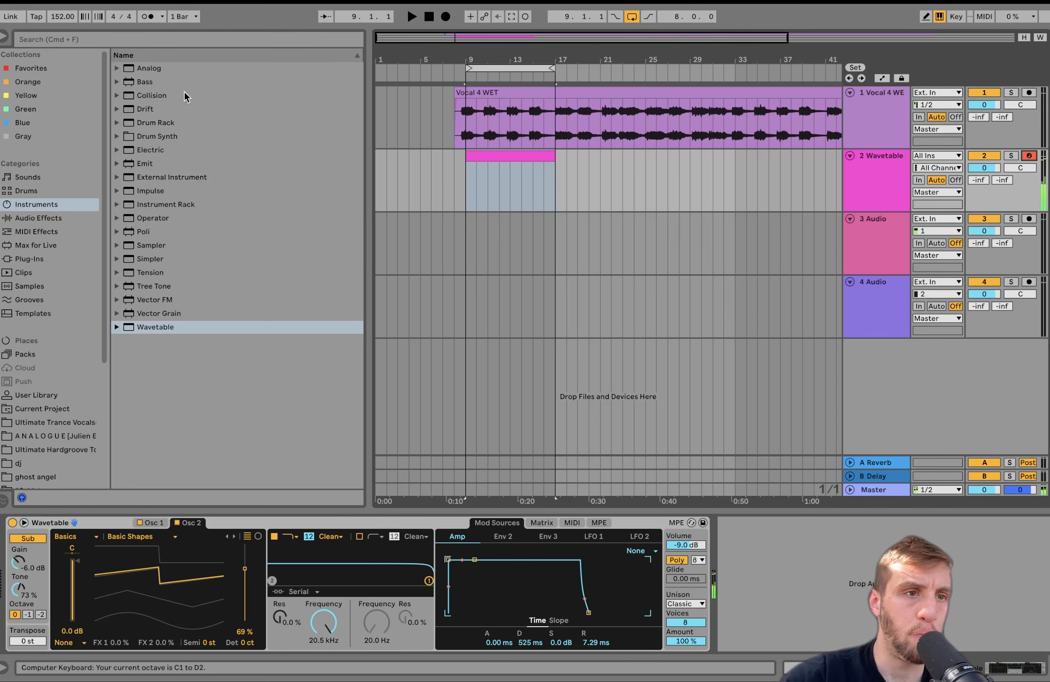
# Add the Amp effect after Wavetable and set its model to Rock
pyautogui.click(66, 218)
pyautogui.doubleClick(145, 82)
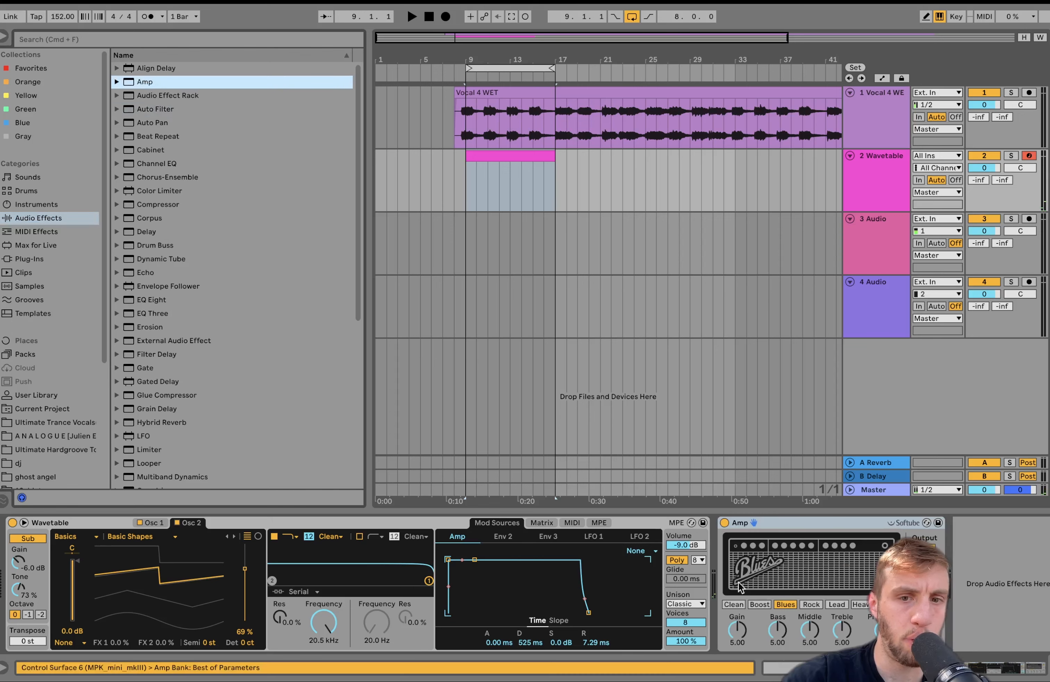
pyautogui.click(811, 604)
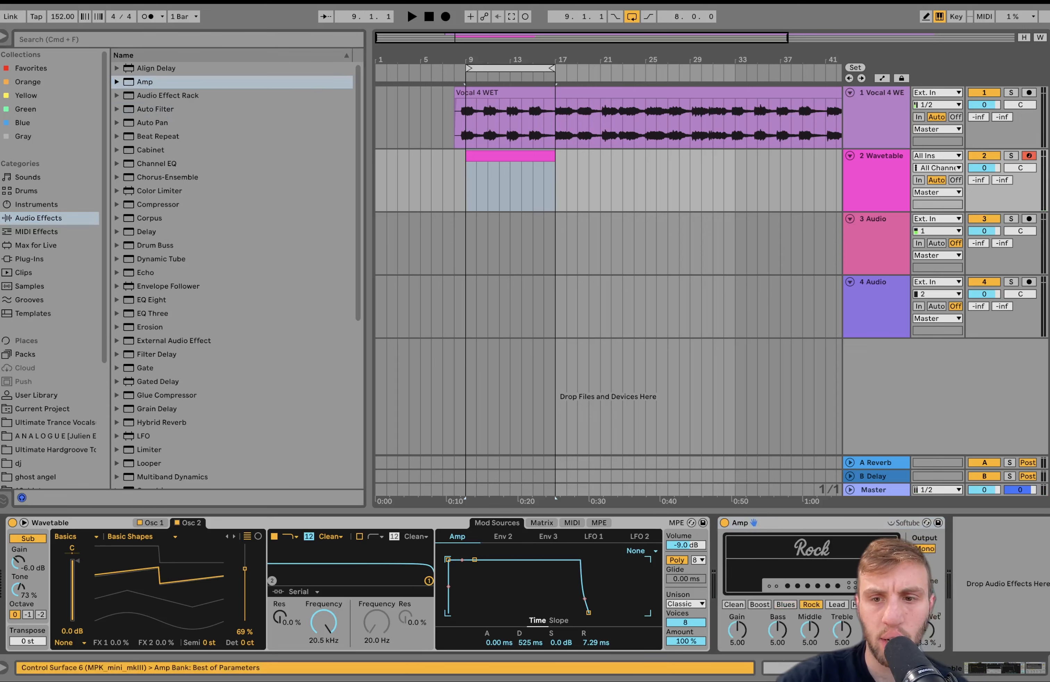
# Add the Utility effect after Amp and turn on Bass Mono
pyautogui.scroll(-7, 200, 354)
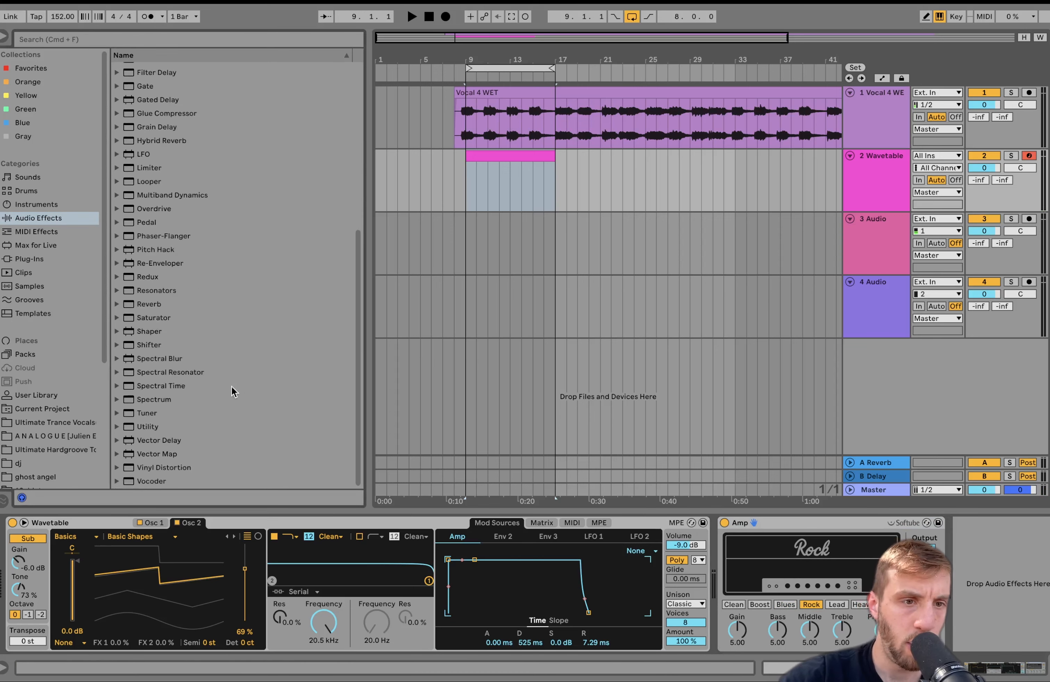
pyautogui.click(147, 427)
pyautogui.doubleClick(153, 429)
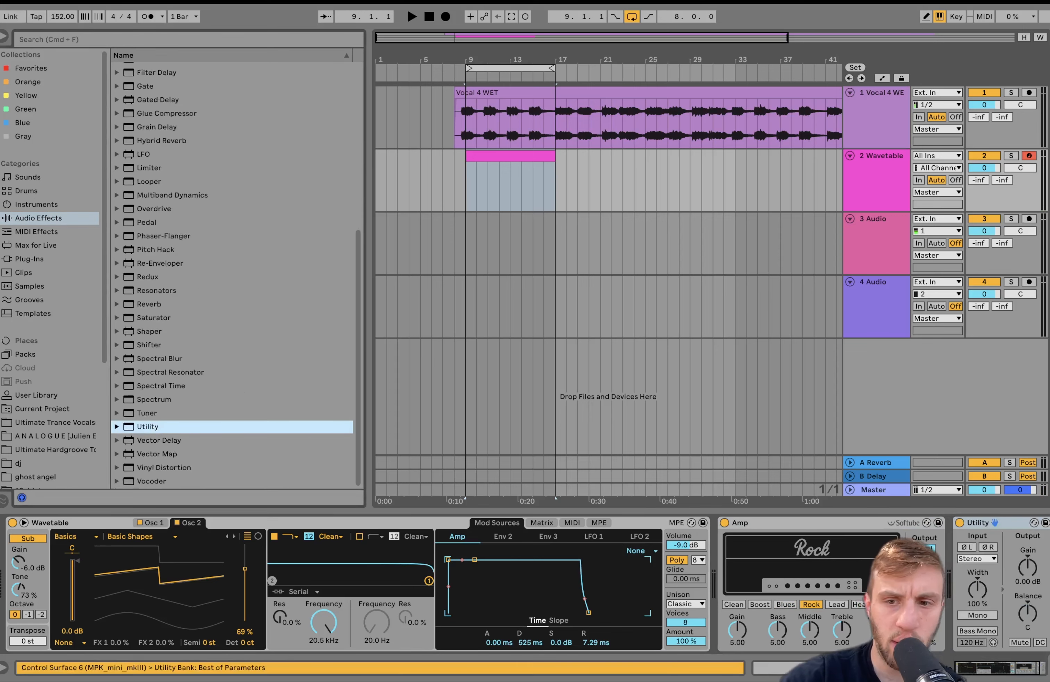
pyautogui.click(974, 629)
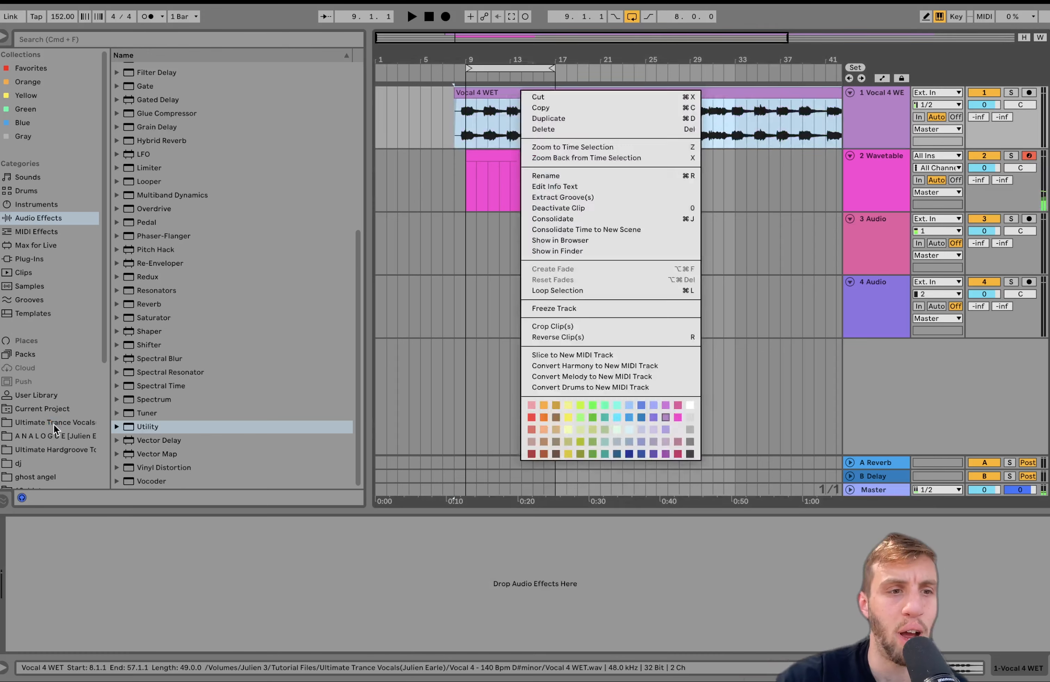
# Show the Ultimate Trance Vocals folder in the browser and add a D#2 note at the start of the MIDI clip
pyautogui.click(54, 424)
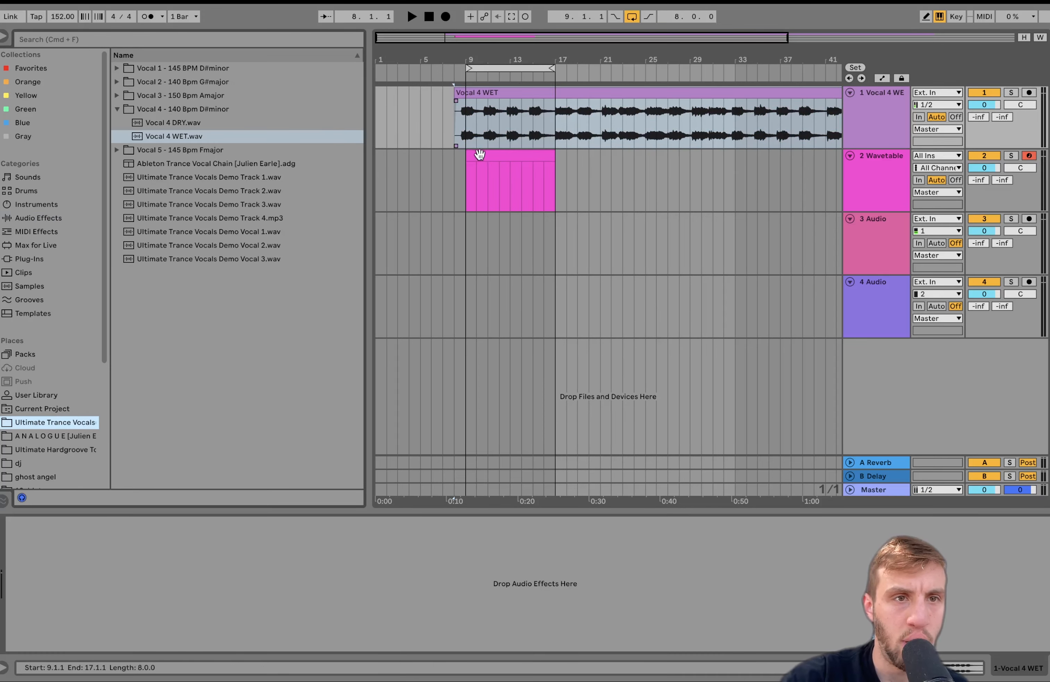
pyautogui.doubleClick(496, 159)
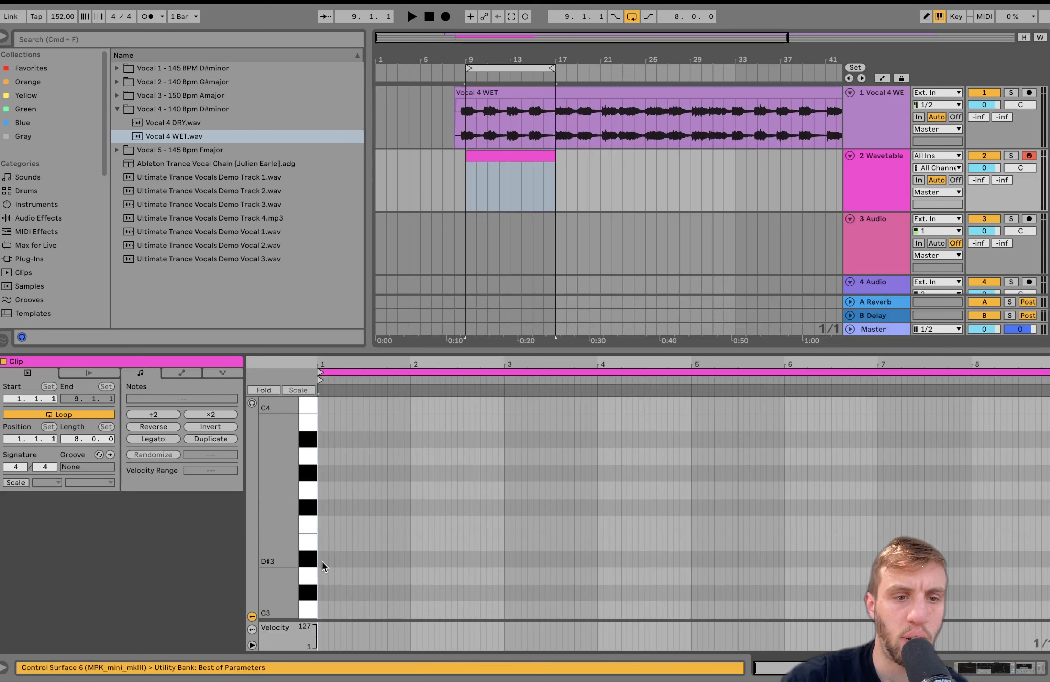
pyautogui.doubleClick(321, 560)
pyautogui.hotkey('shift', 'Down')
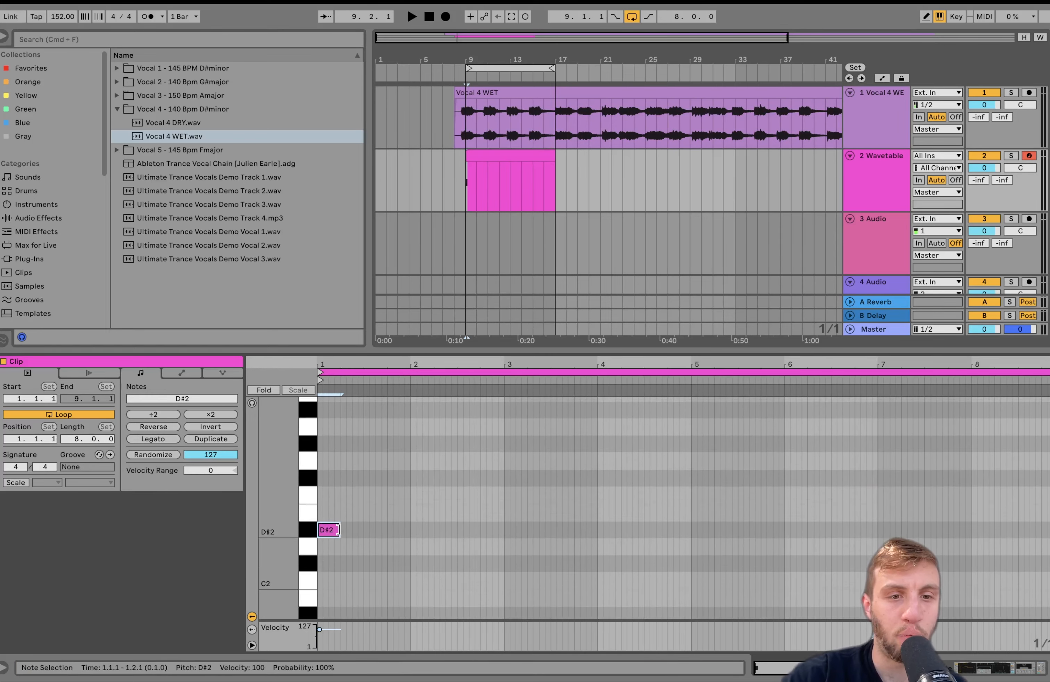
# During loop playback, make the note about two bars long at D#1 and set the Wavetable track volume to -8.1 dB
pyautogui.moveTo(340, 530); pyautogui.dragTo(525, 530)
pyautogui.press('space')
pyautogui.hotkey('shift', 'Down')
pyautogui.hotkey('shift', 'Down')
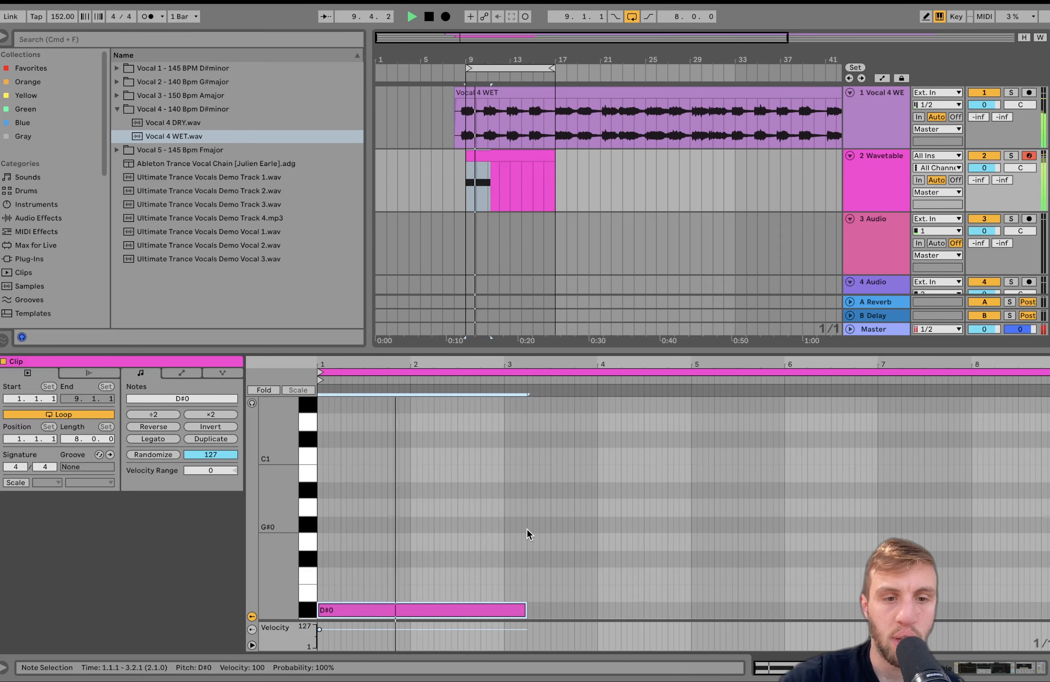
pyautogui.hotkey('shift', 'Up')
pyautogui.hotkey('shift', 'Left')
pyautogui.hotkey('shift', 'Left')
pyautogui.hotkey('shift', 'Left')
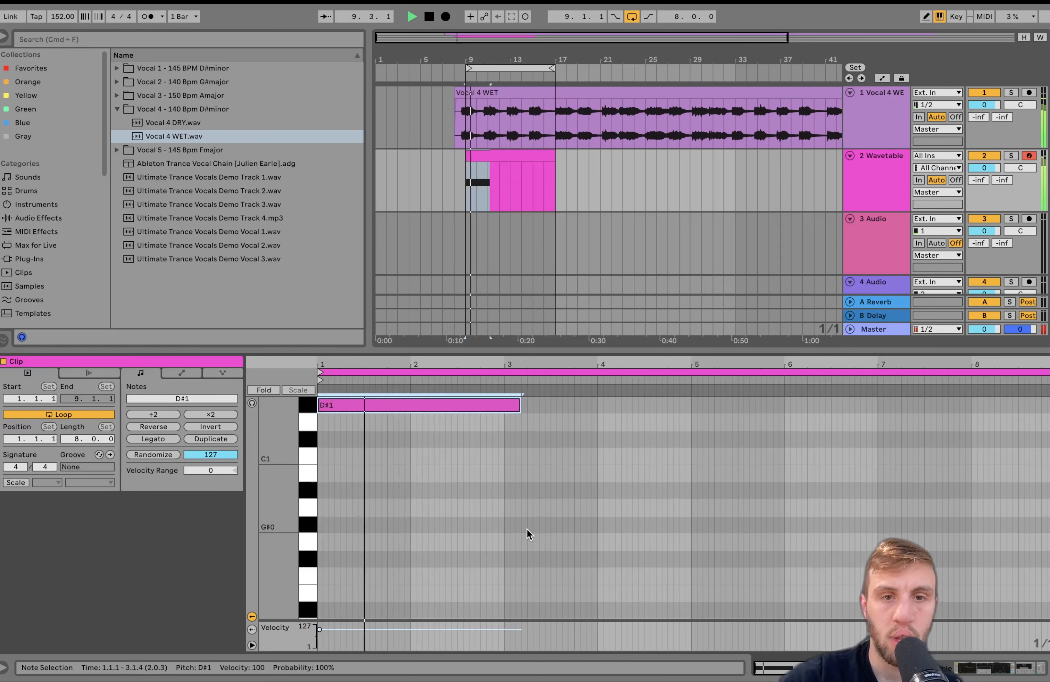
pyautogui.moveTo(987, 174); pyautogui.dragTo(987, 195)
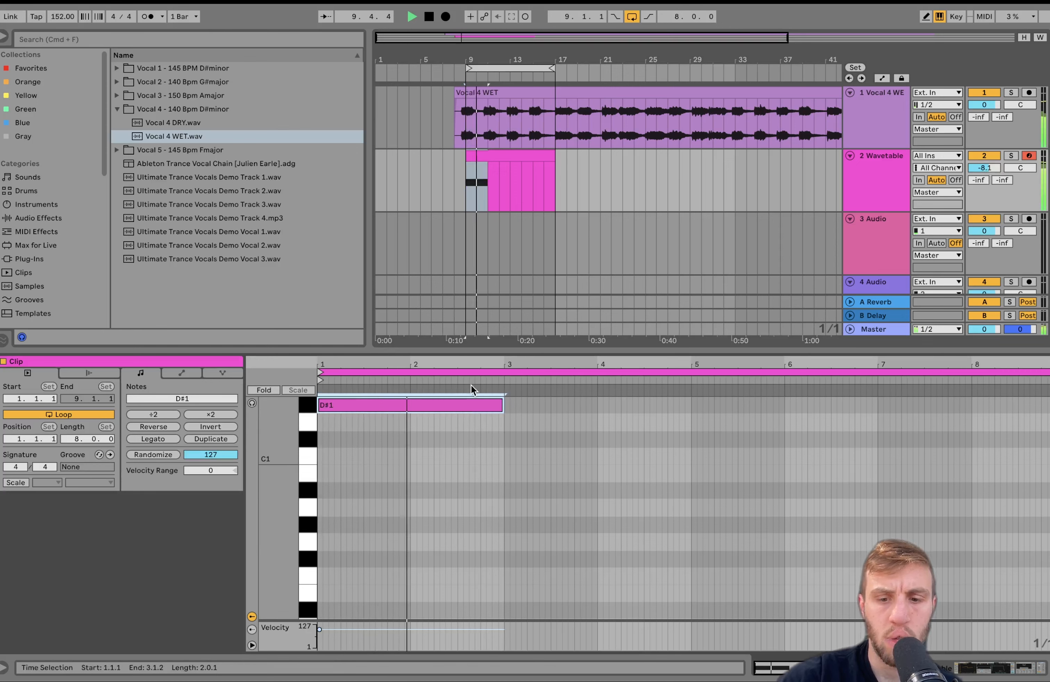
# Duplicate the D#1 note to bar 3 and transpose the copy down to C#1
pyautogui.press('super+d')
pyautogui.press('Down')
pyautogui.press('Down')
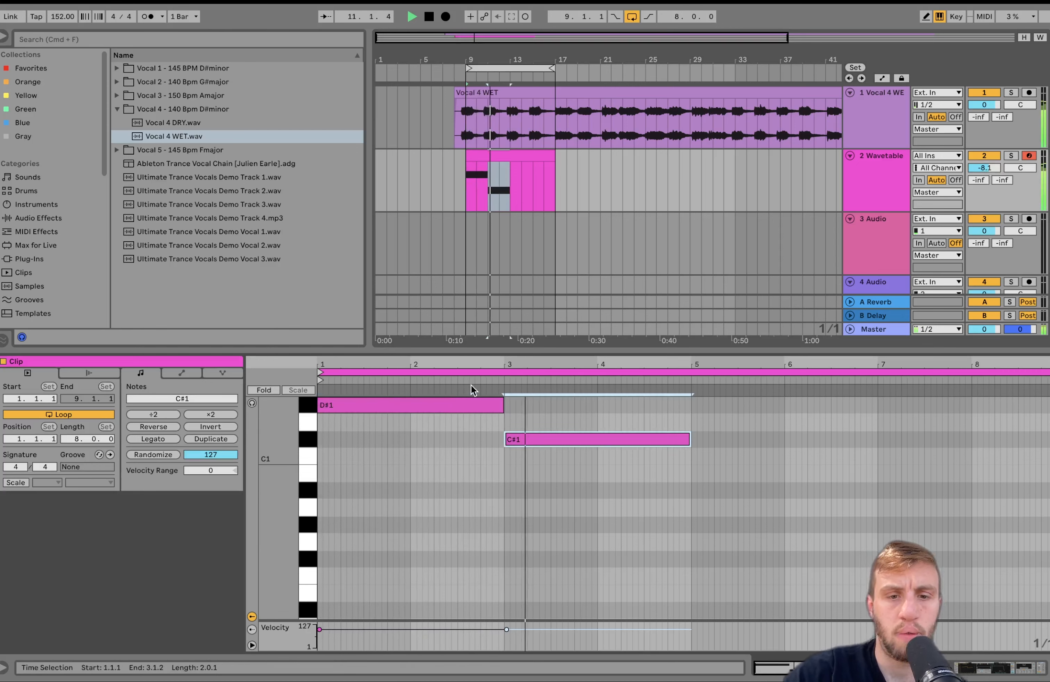
# Duplicate the C#1 note to bar 5 and transpose the copy down to A#0
pyautogui.press('super+d')
pyautogui.press('Down')
pyautogui.press('Down')
pyautogui.press('Down')
pyautogui.press('Down')
pyautogui.press('Down')
pyautogui.press('Down')
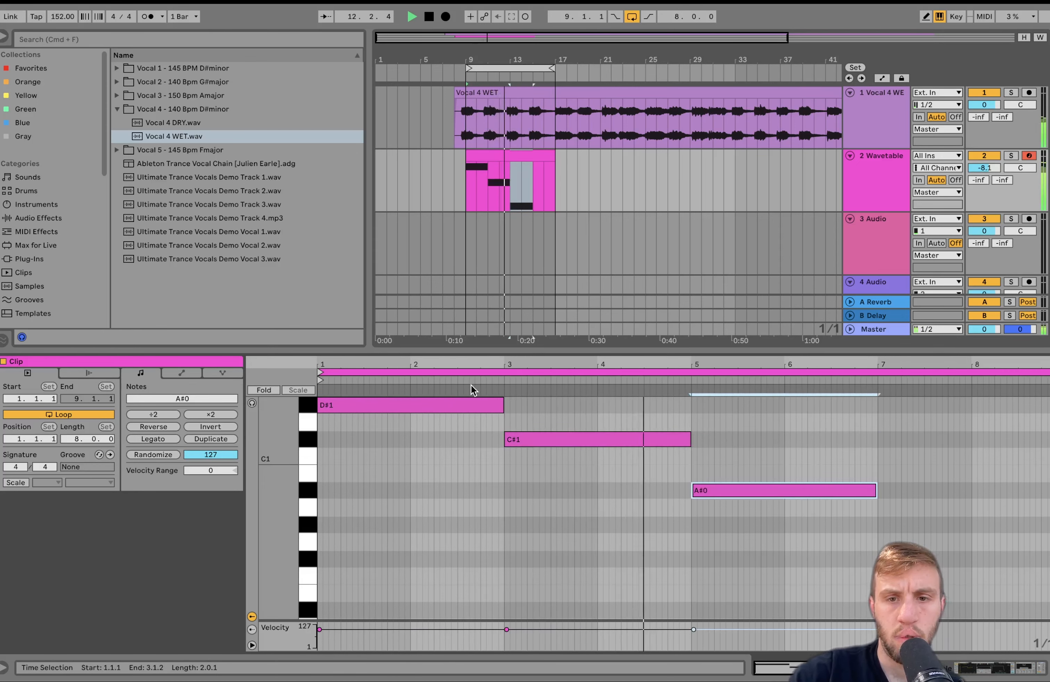
# Transpose the bar 5 note down to G#0, duplicate it to bar 7 and transpose the copy up to B0
pyautogui.press('Up')
pyautogui.press('super+d')
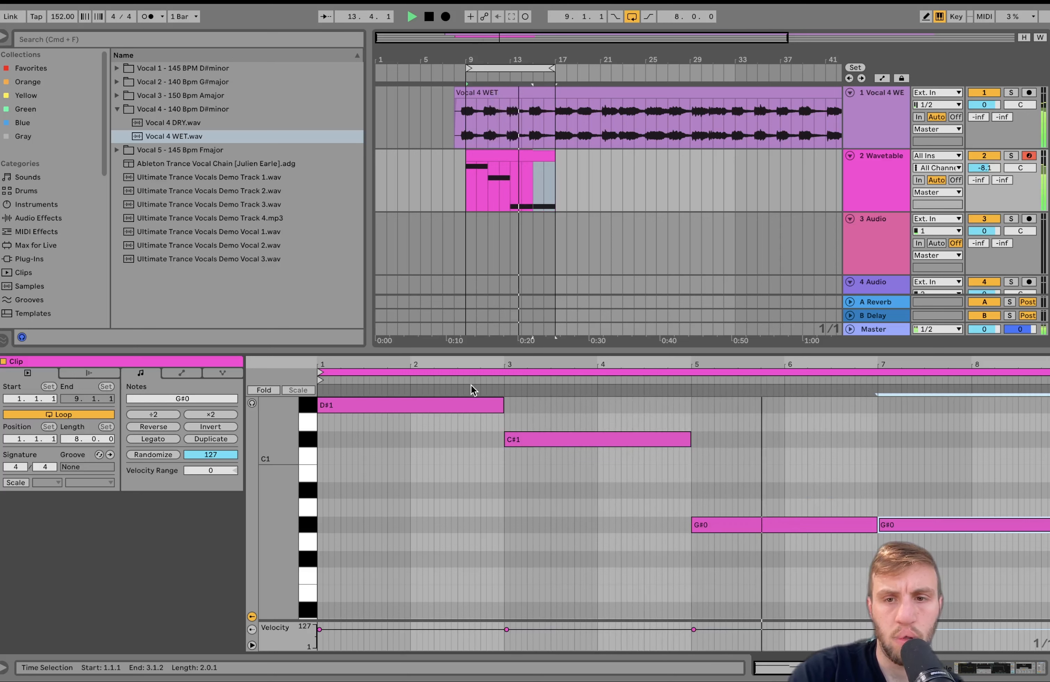
pyautogui.press('Up')
pyautogui.press('Up')
pyautogui.press('Up')
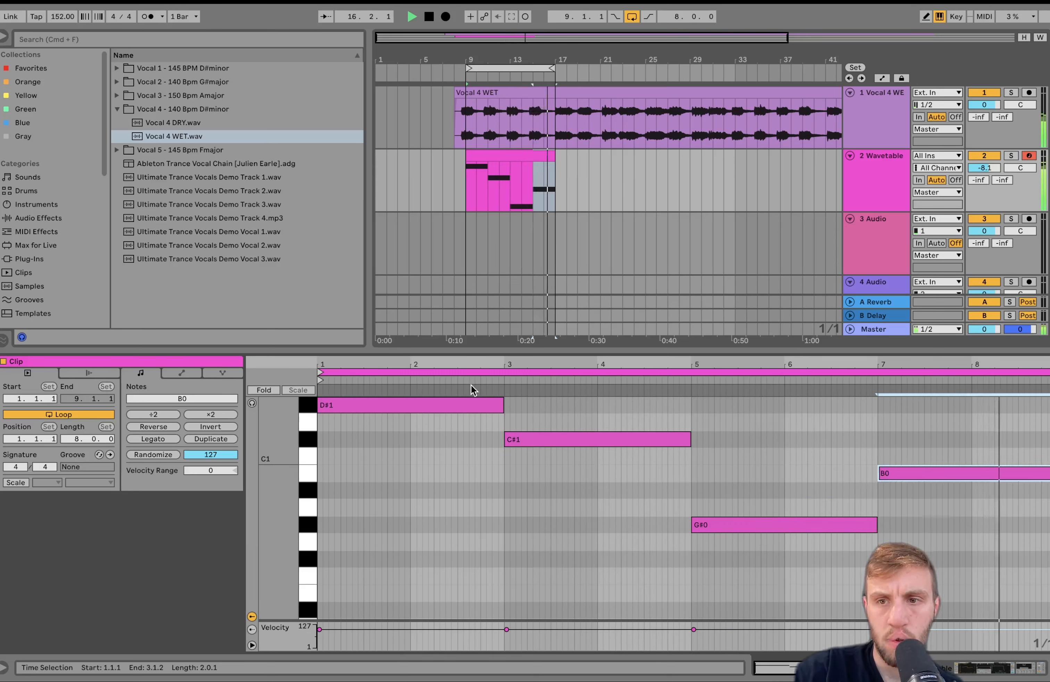
# Shorten the B0 note to about one and a half bars, duplicate it directly behind and transpose the copy up to C#1
pyautogui.press('space')
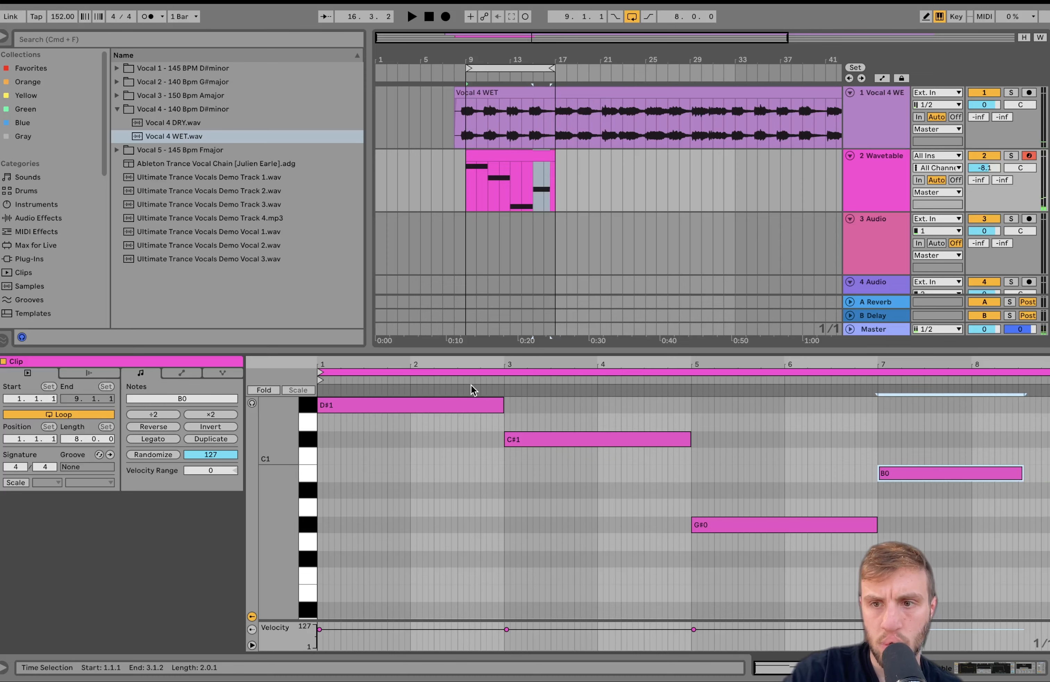
pyautogui.press('super+d')
pyautogui.press('Up')
pyautogui.press('Up')
pyautogui.press('space')
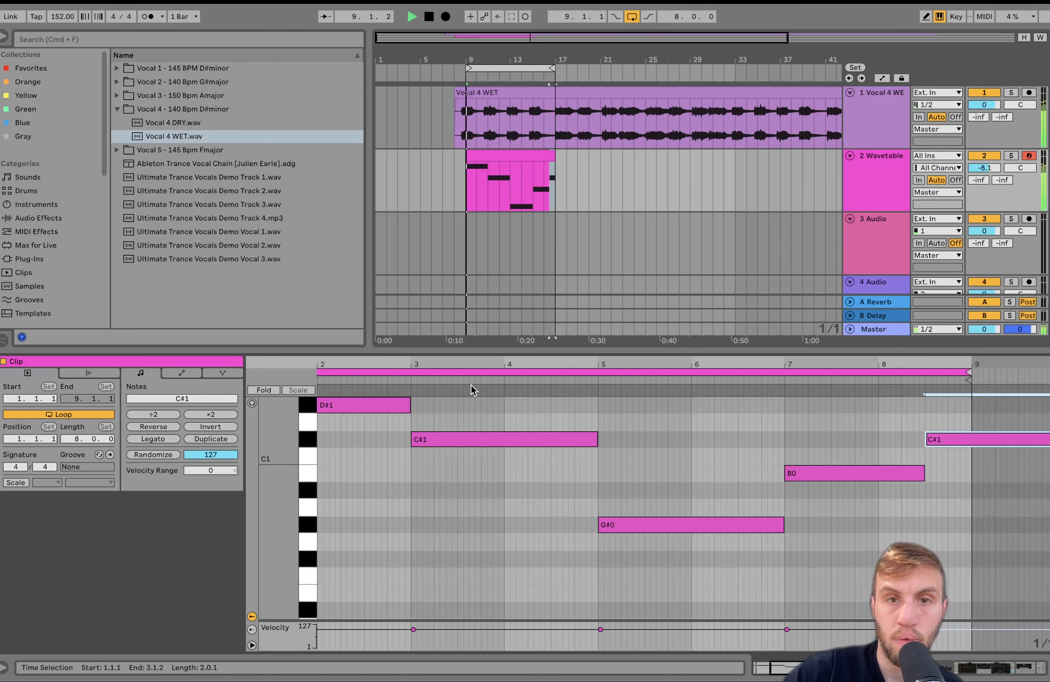
# Loop playback over the MIDI clip and a duplicate placed directly behind it, and set the Wavetable track volume to -3.0 dB
pyautogui.doubleClick(892, 171)
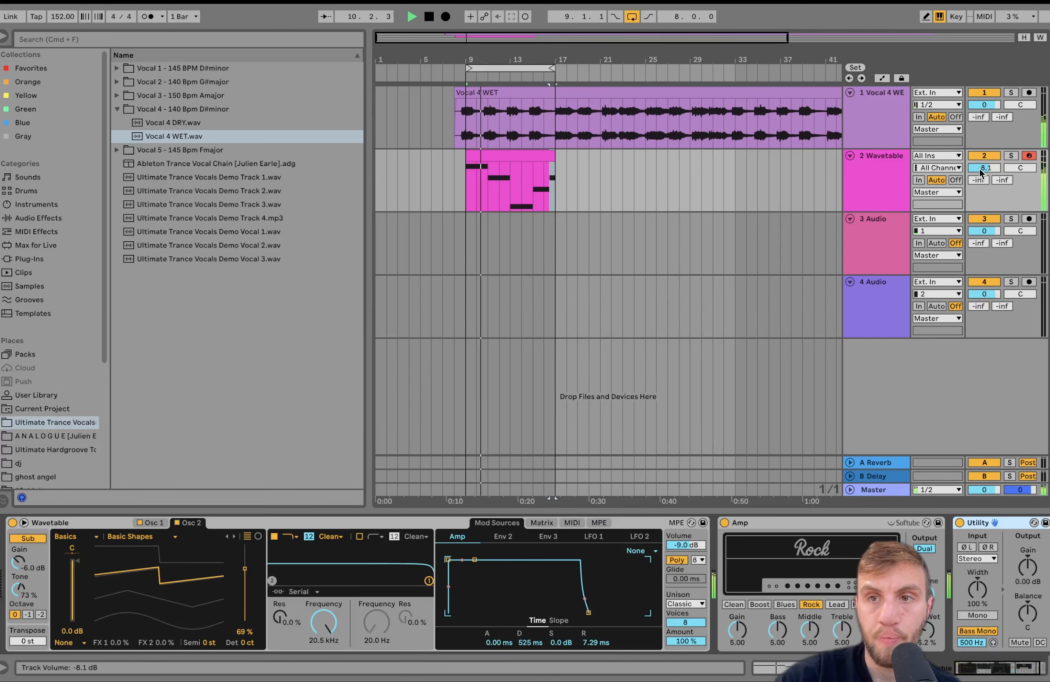
pyautogui.moveTo(979, 172); pyautogui.dragTo(965, 175)
pyautogui.click(522, 155)
pyautogui.press('super+d')
pyautogui.keyDown('shift'); pyautogui.click(522, 154); pyautogui.keyUp('shift')
pyautogui.press('super+l')
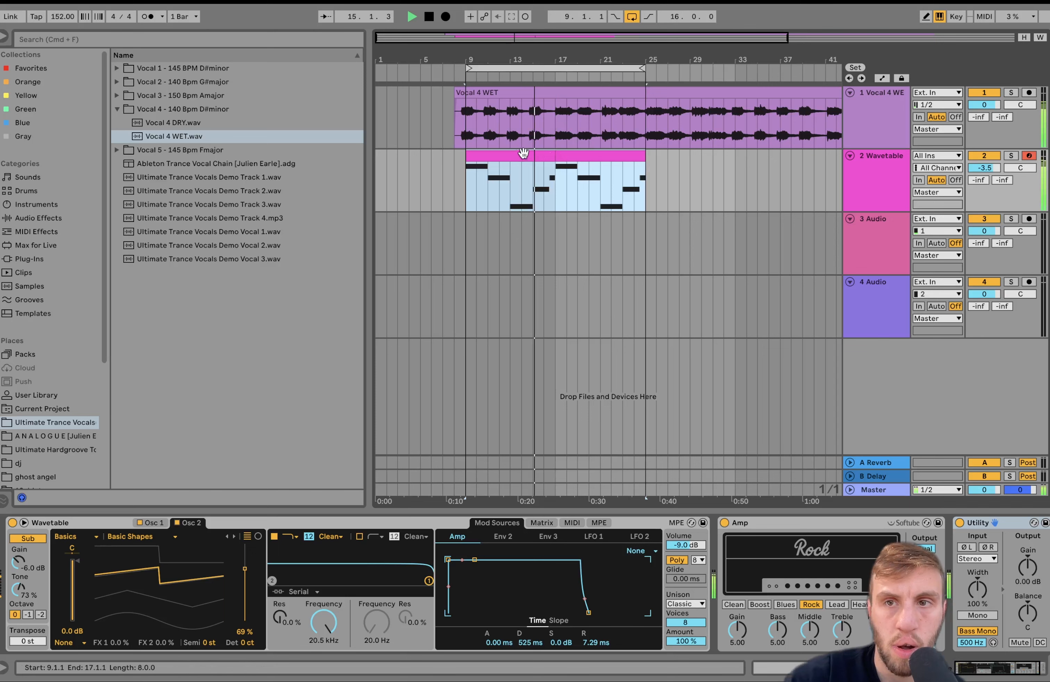
pyautogui.click(868, 183)
pyautogui.moveTo(980, 170); pyautogui.dragTo(984, 164)
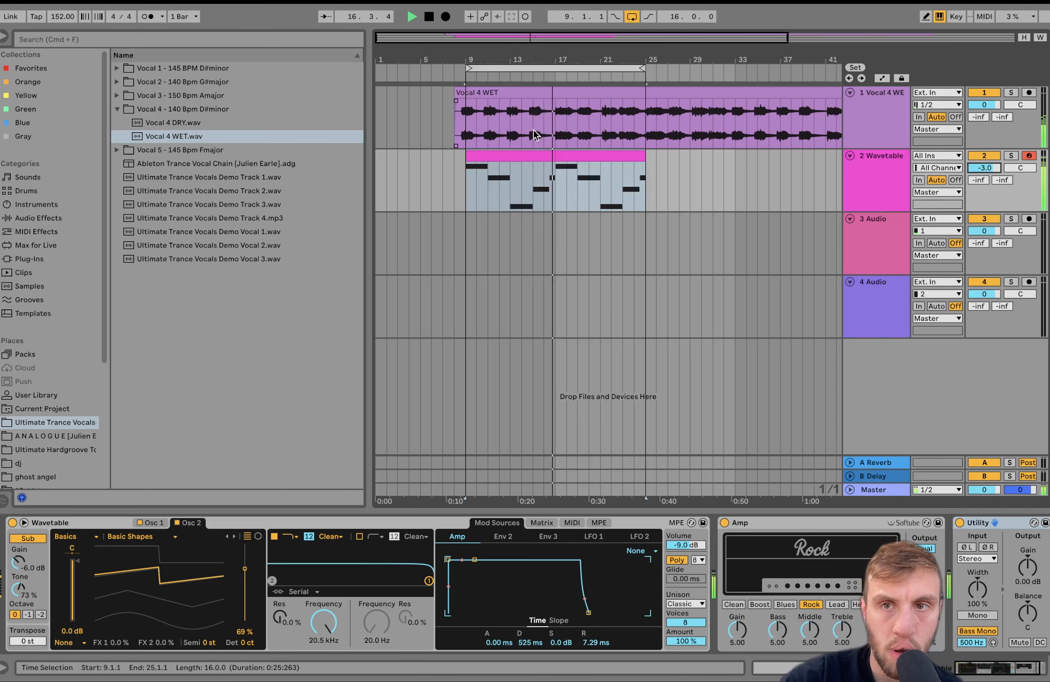
# In the first MIDI clip, shorten the B0 note to one bar and place a duplicate at bar 8 transposed up to C#1
pyautogui.scroll(5, 530, 130)
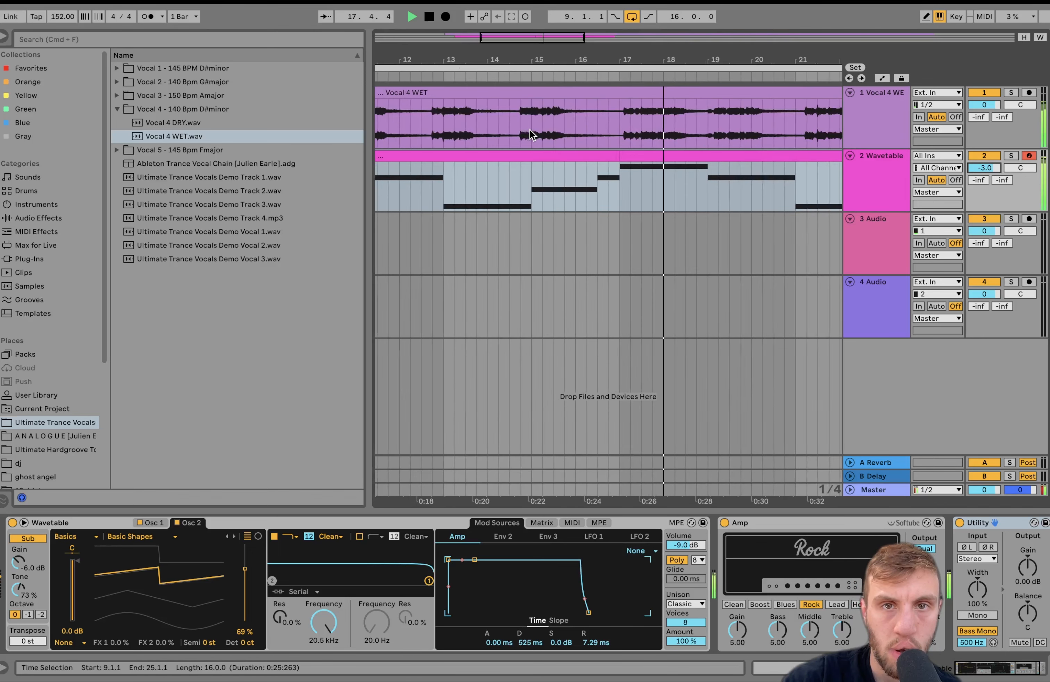
pyautogui.click(530, 129)
pyautogui.doubleClick(566, 156)
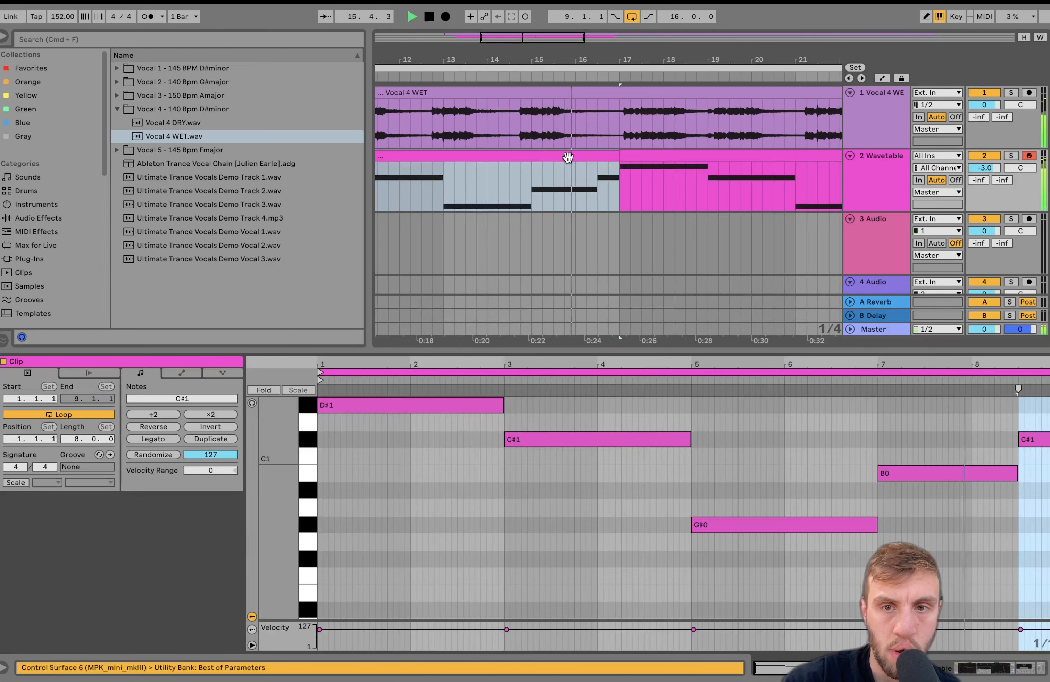
pyautogui.moveTo(1017, 477); pyautogui.dragTo(967, 477)
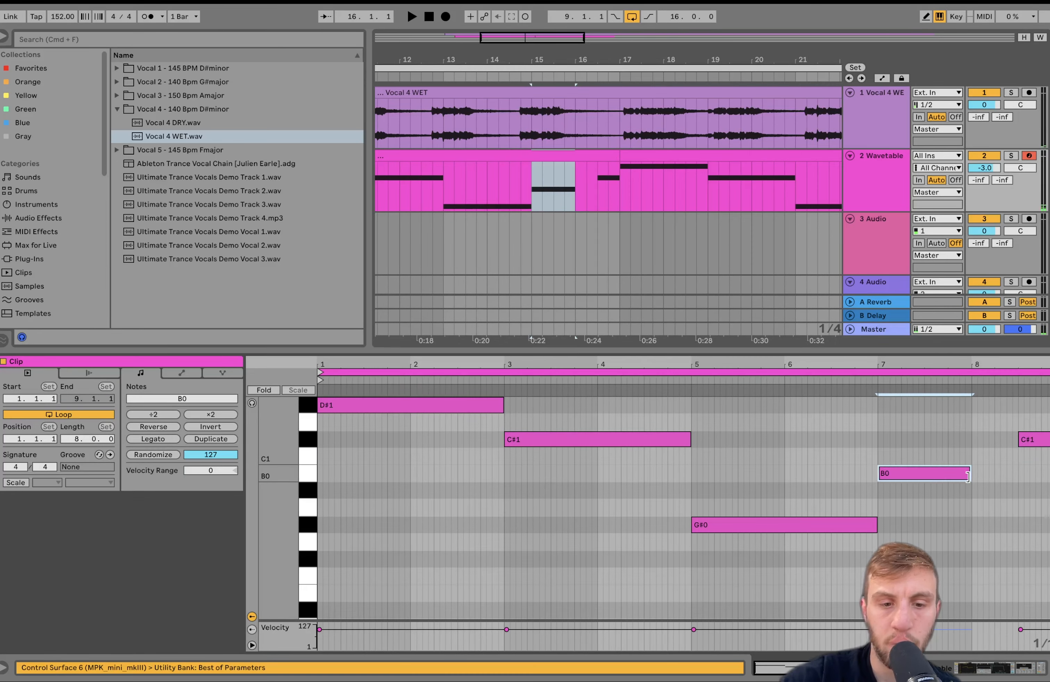
pyautogui.press('super+d')
pyautogui.press('Up')
pyautogui.press('Up')
pyautogui.press('space')
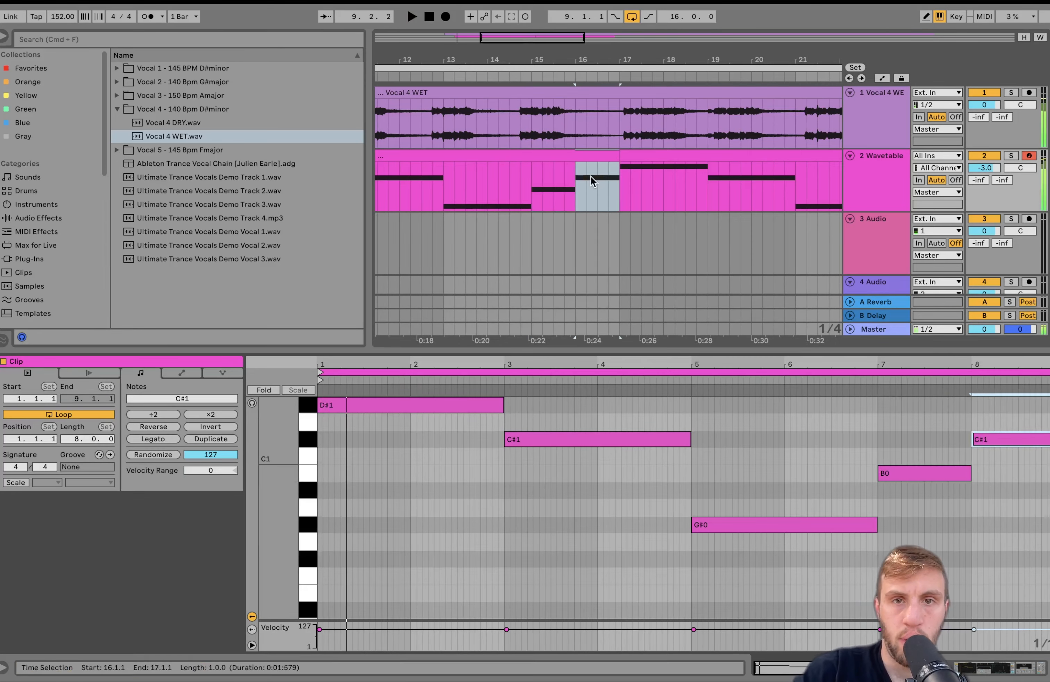
# Listen to the vocal phrase around bar 15 against the bass notes
pyautogui.click(543, 125)
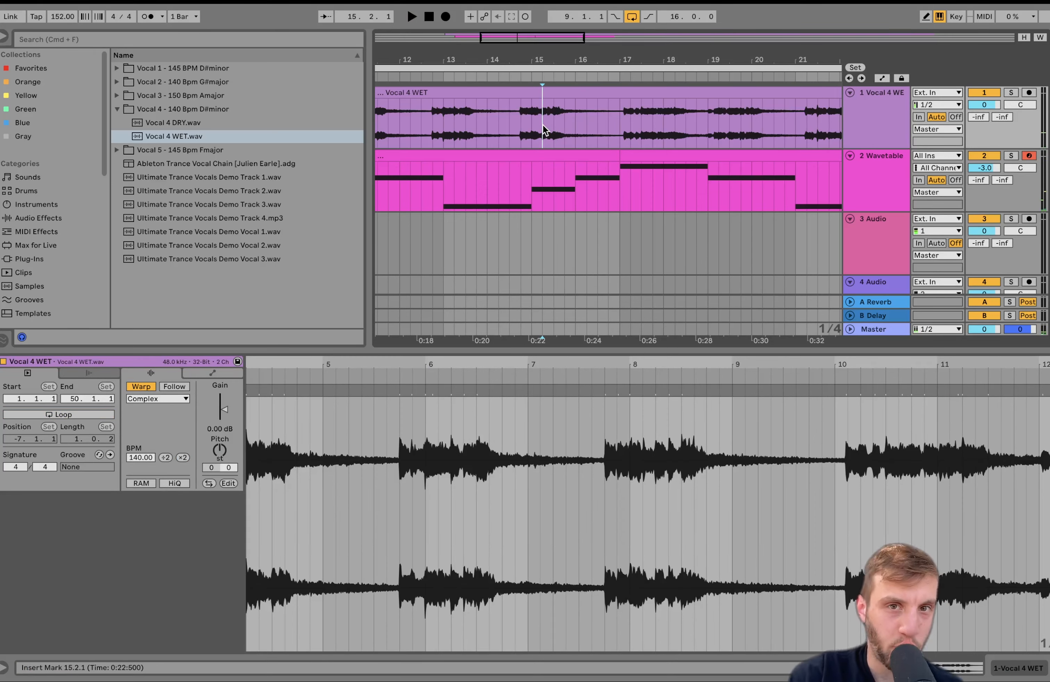
pyautogui.press('space')
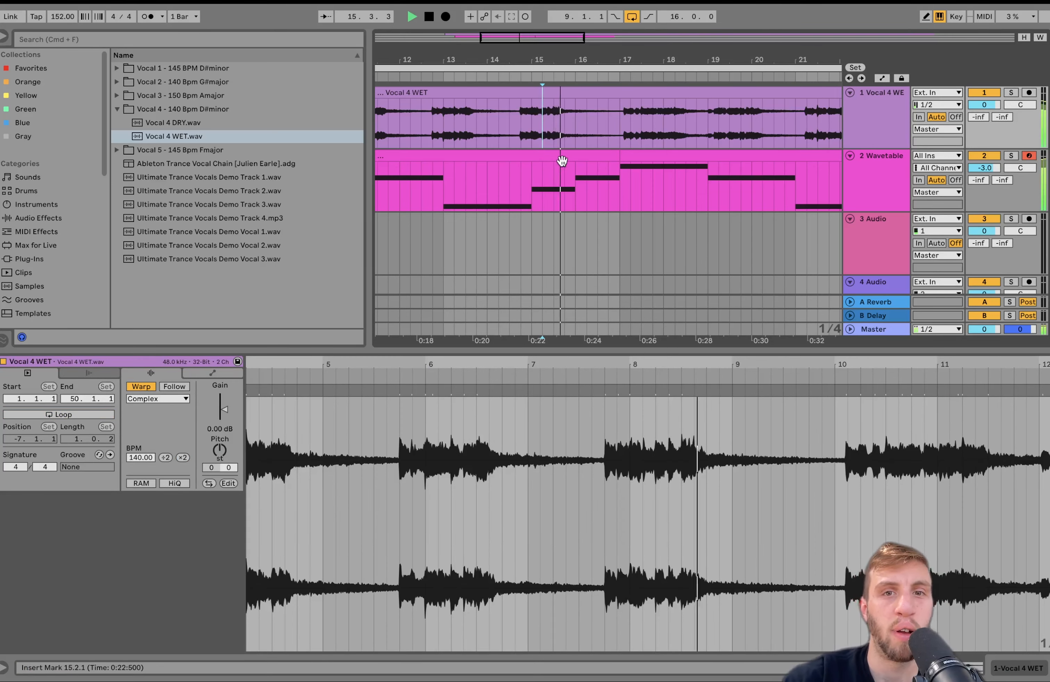
pyautogui.click(562, 156)
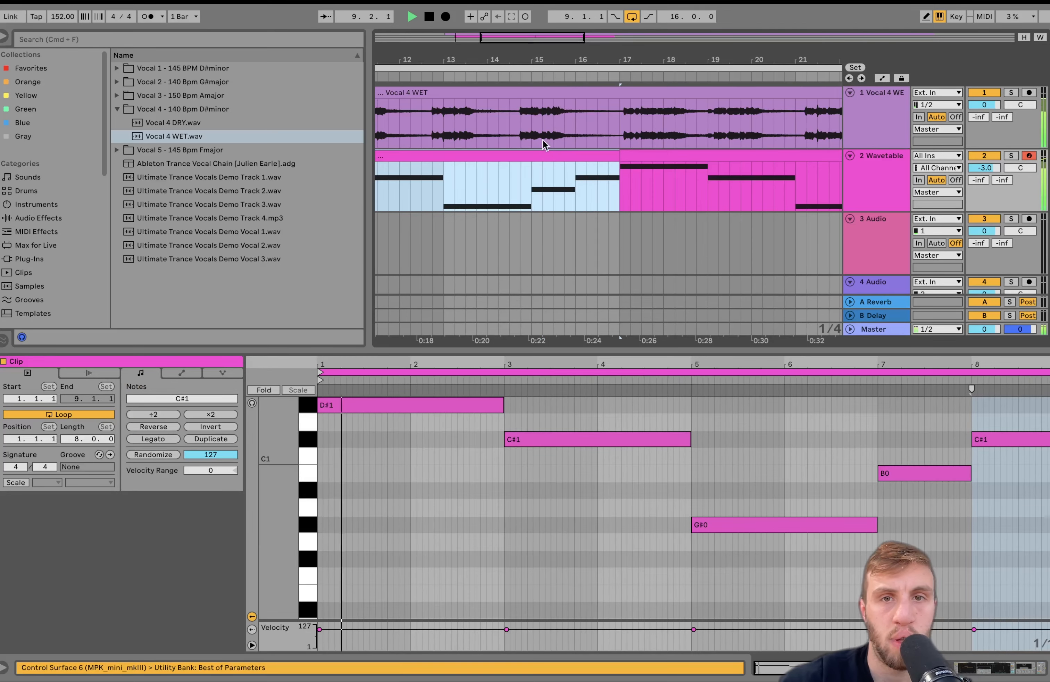
pyautogui.click(521, 128)
pyautogui.scroll(5, 557, 136)
pyautogui.press('space')
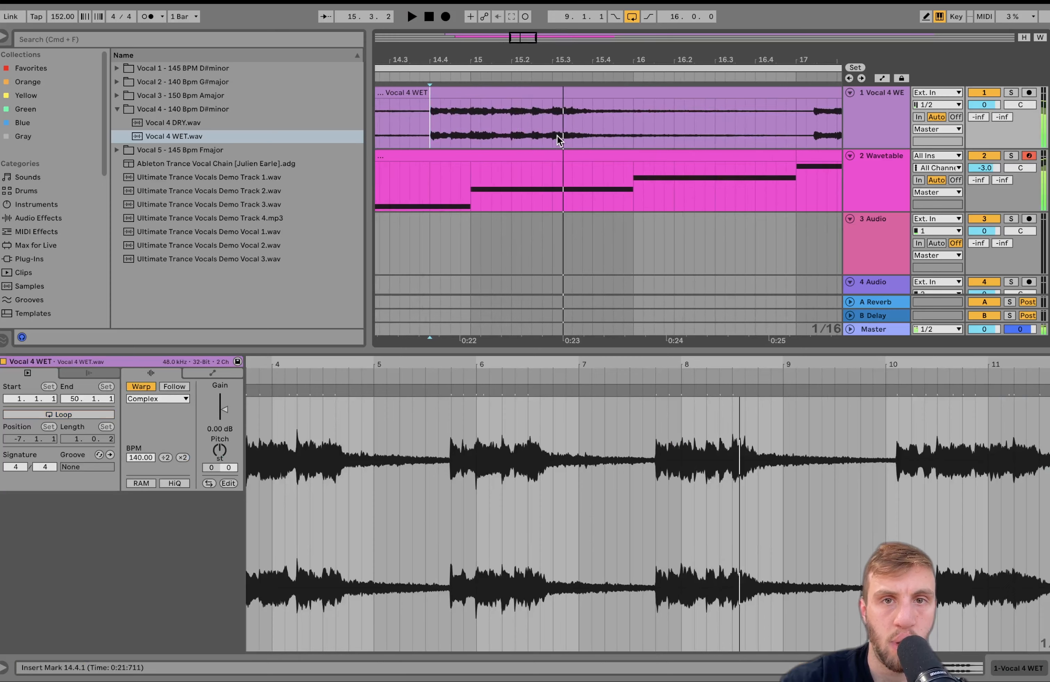
# Split the vocal clip at 15.3.2 and 17.1.1 and extend the start of the separated segment back to 15.3.1
pyautogui.moveTo(556, 136); pyautogui.dragTo(793, 121)
pyautogui.press('space')
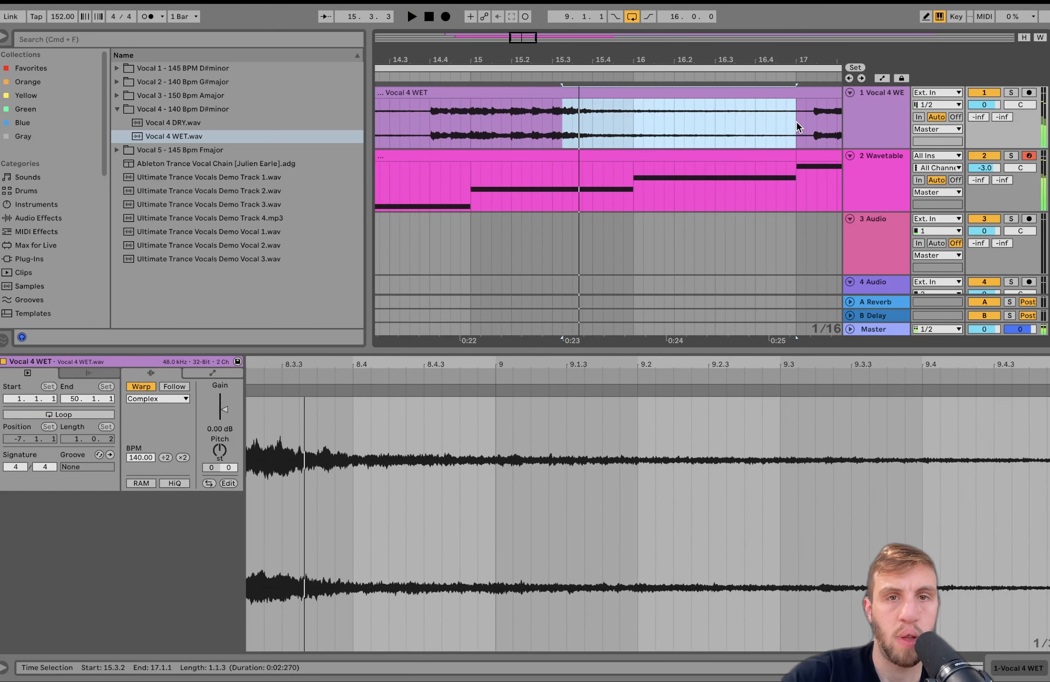
pyautogui.press('super+e')
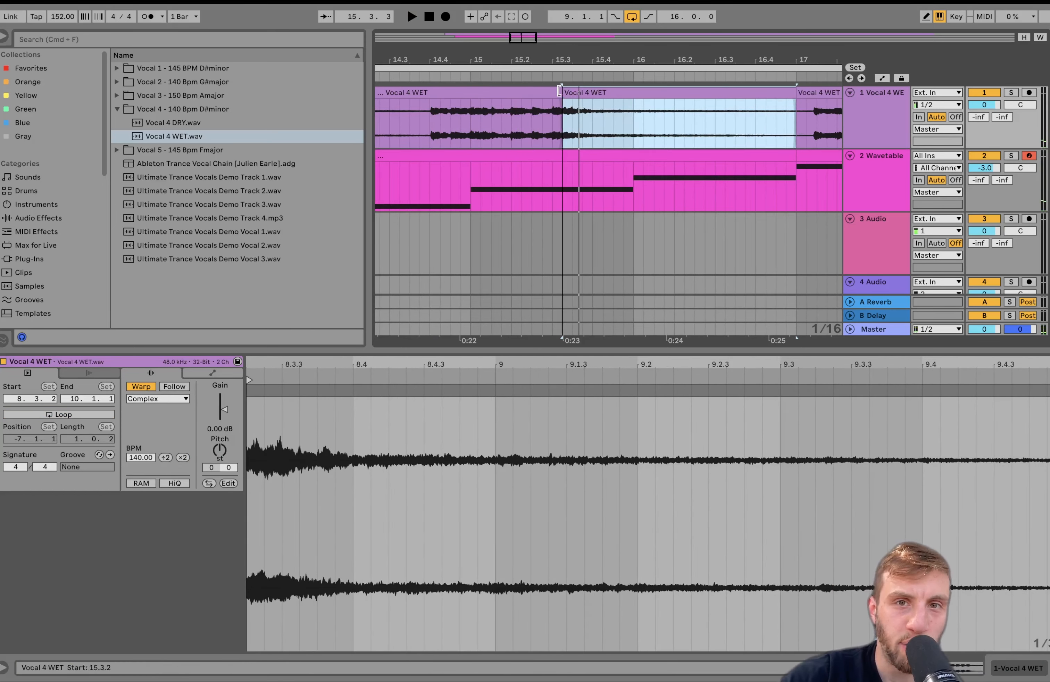
pyautogui.moveTo(559, 91); pyautogui.dragTo(552, 91)
# Set the pitch of the separated vocal segment to +1 semitone and audition it
pyautogui.click(214, 451)
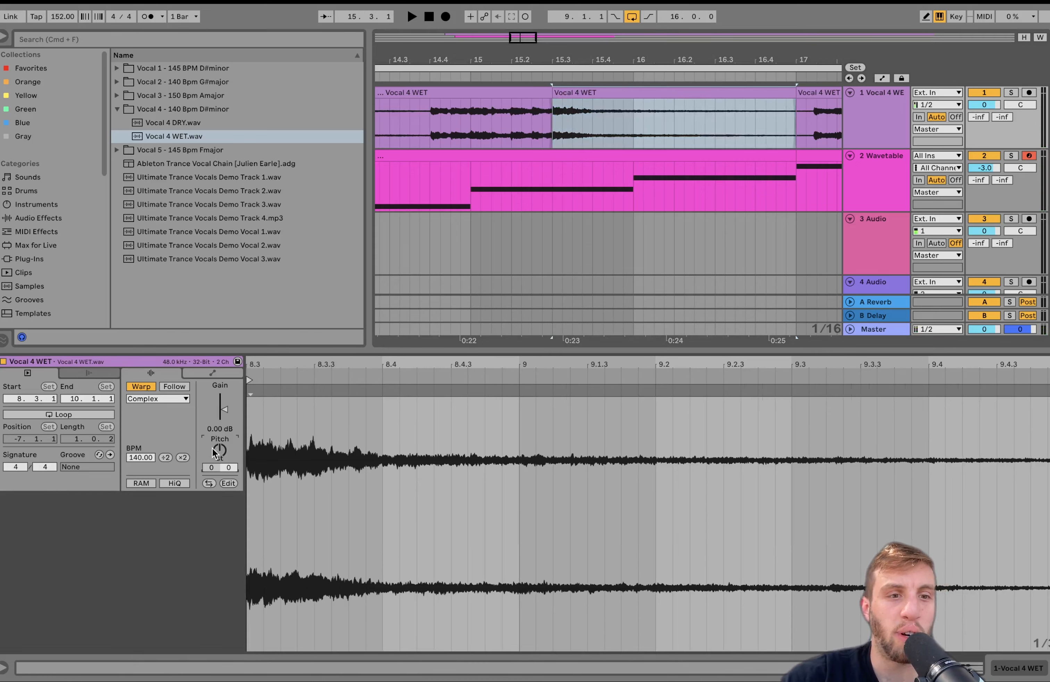
pyautogui.press('space')
pyautogui.press('space')
pyautogui.press('space')
pyautogui.press('space')
pyautogui.press('space')
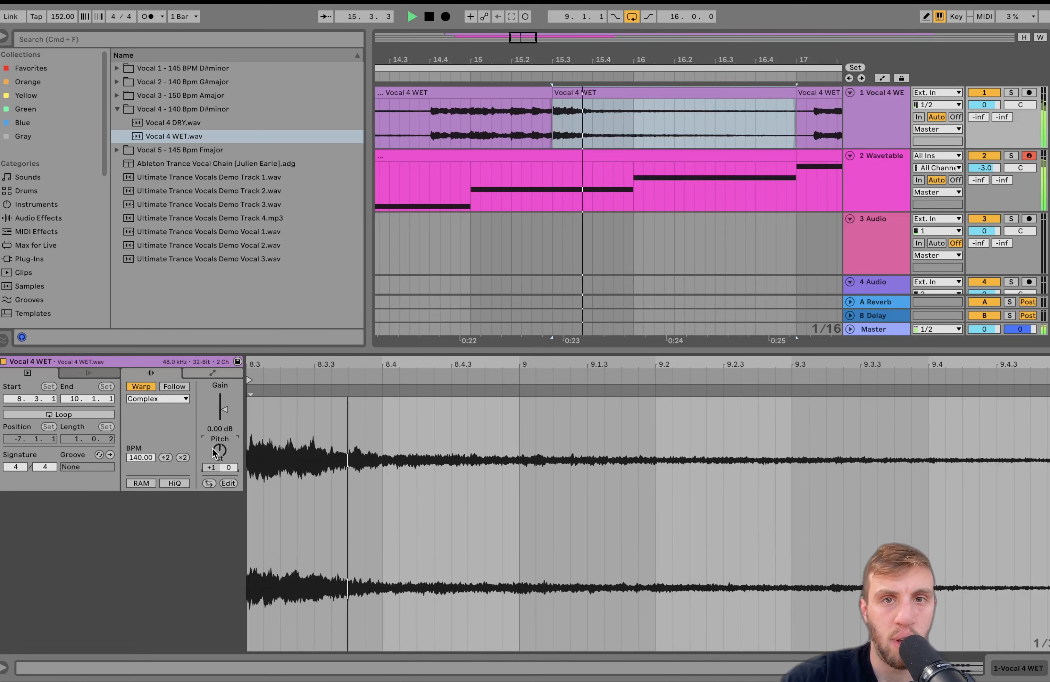
pyautogui.press('Up')
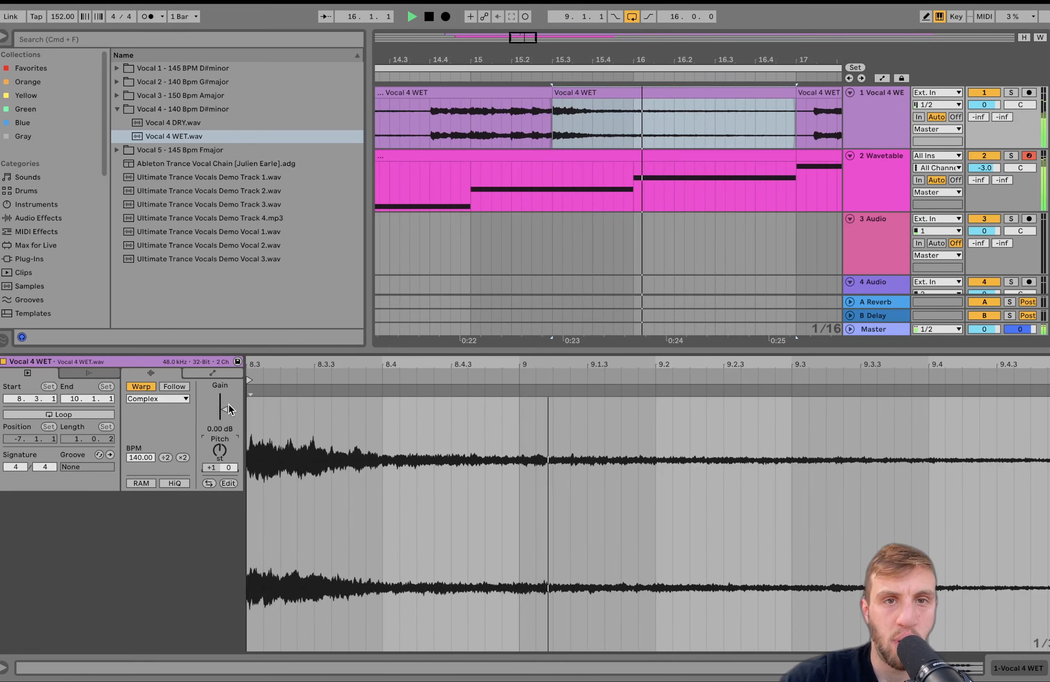
pyautogui.press('space')
# Play the arrangement from 14.3.4 and from 11.3.1 to check the vocal against the bass line
pyautogui.click(421, 122)
pyautogui.press('space')
pyautogui.press('-')
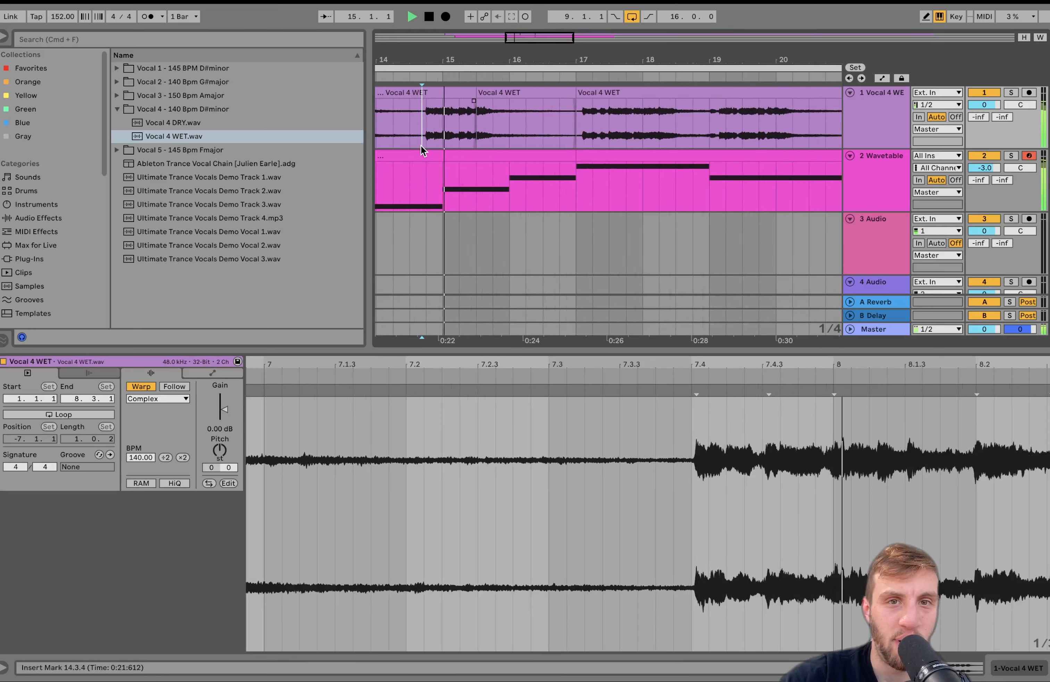
pyautogui.scroll(-3, 422, 149)
pyautogui.hscroll(-5, 426, 153)
pyautogui.press('space')
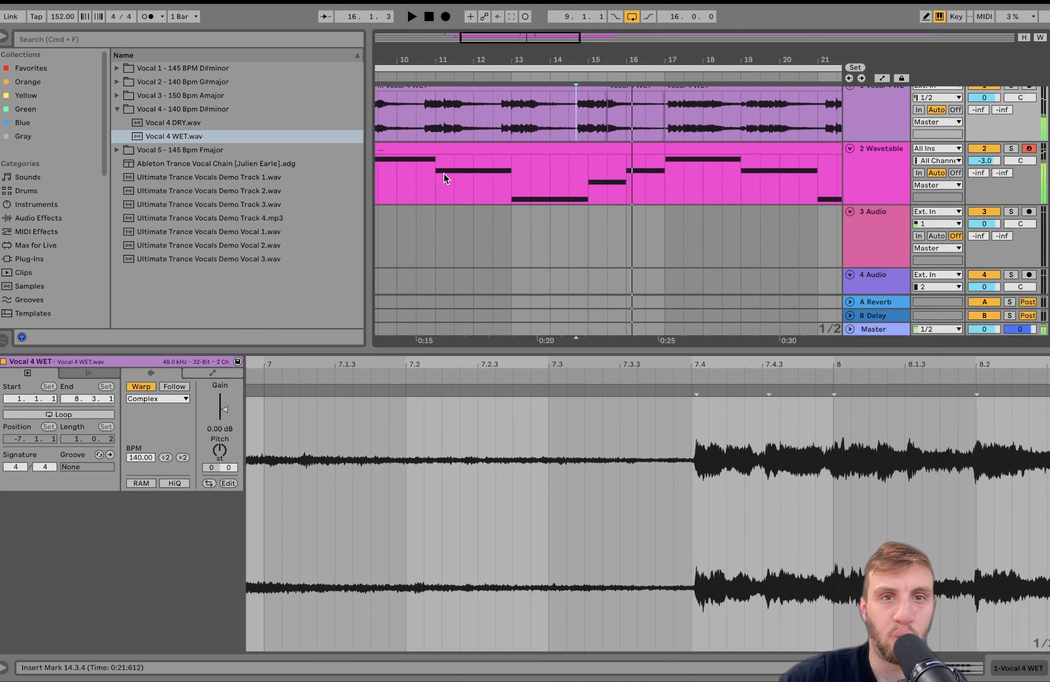
pyautogui.hscroll(-3, 700, 159)
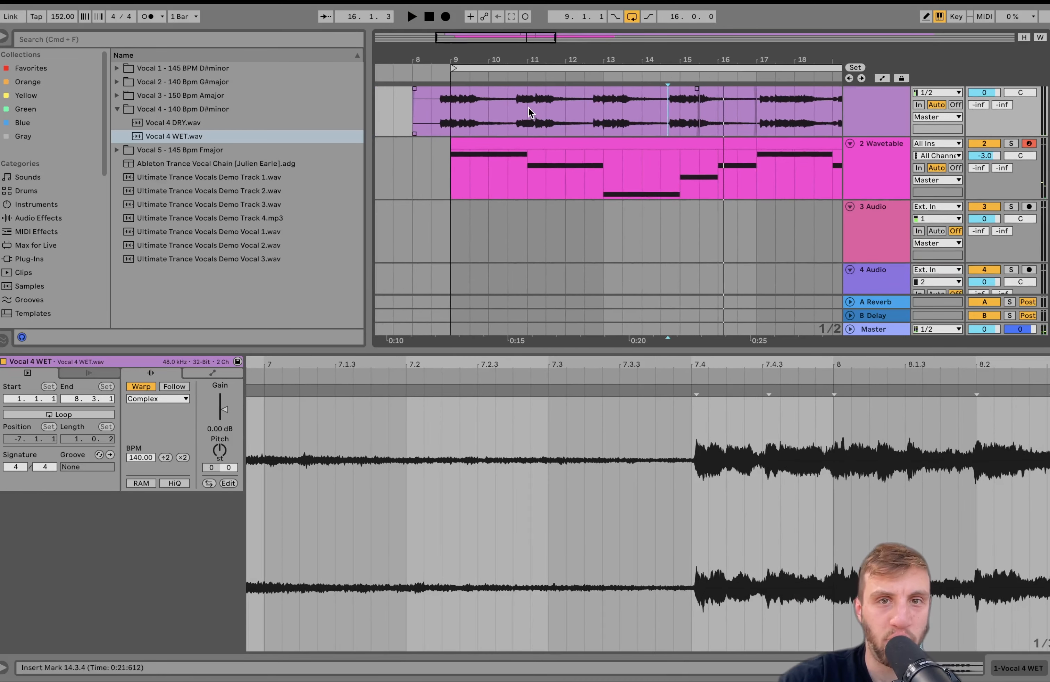
pyautogui.click(540, 111)
pyautogui.press('space')
pyautogui.scroll(-3, 540, 112)
pyautogui.scroll(1, 531, 111)
pyautogui.hscroll(-1, 531, 111)
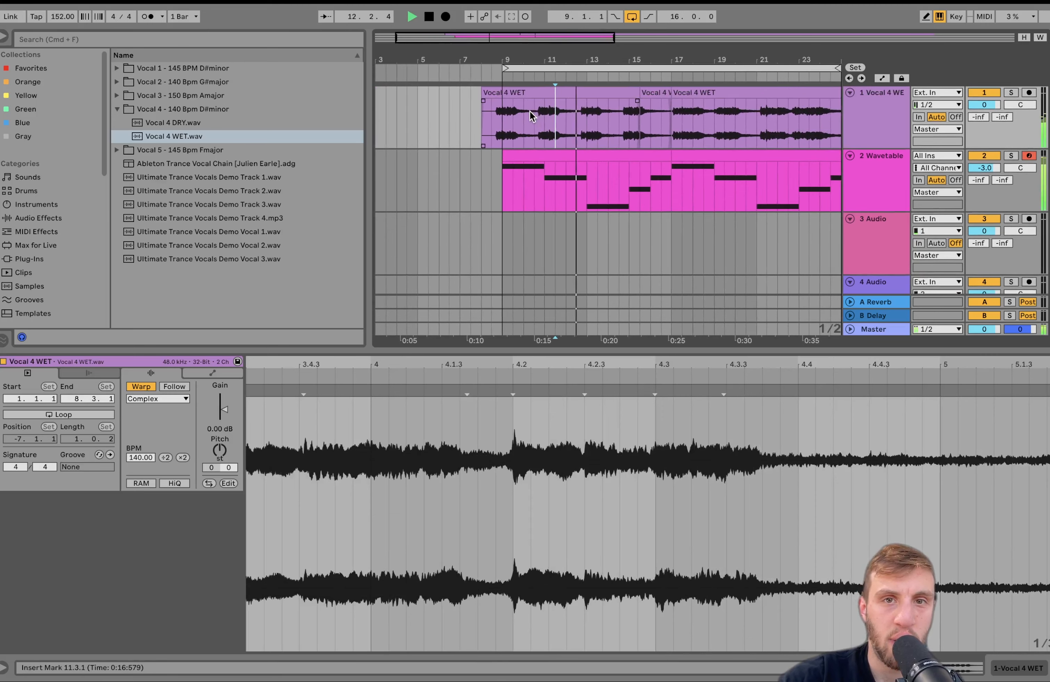
# Replace the second MIDI clip with a duplicate of the edited first clip and select both clips
pyautogui.click(609, 170)
pyautogui.scroll(-3, 611, 160)
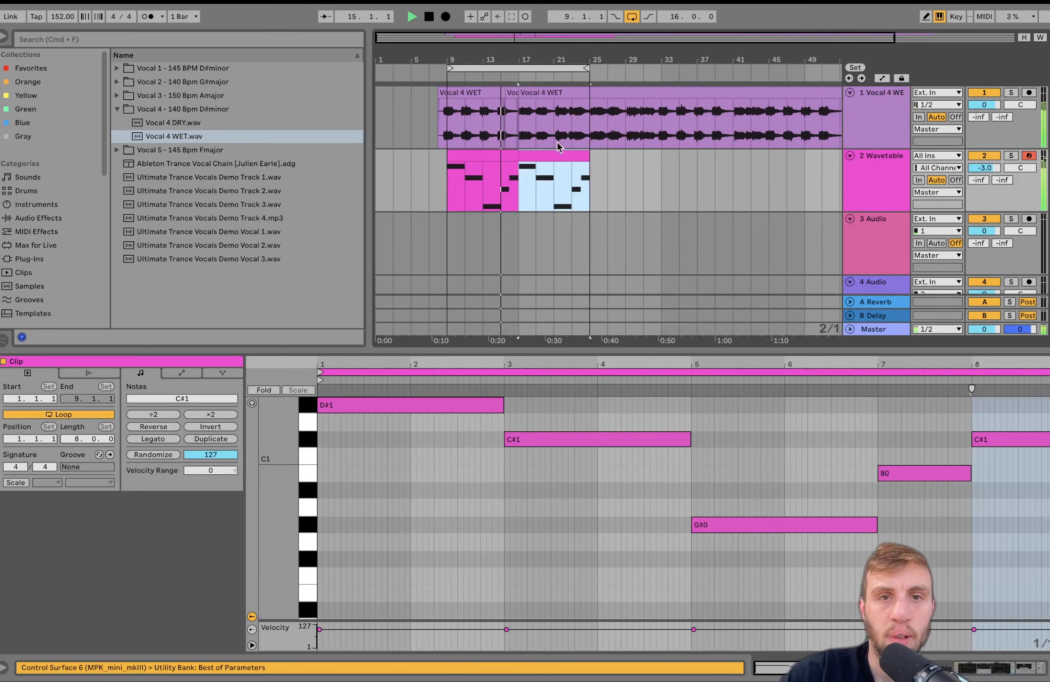
pyautogui.keyDown('shift'); pyautogui.click(509, 151); pyautogui.keyUp('shift')
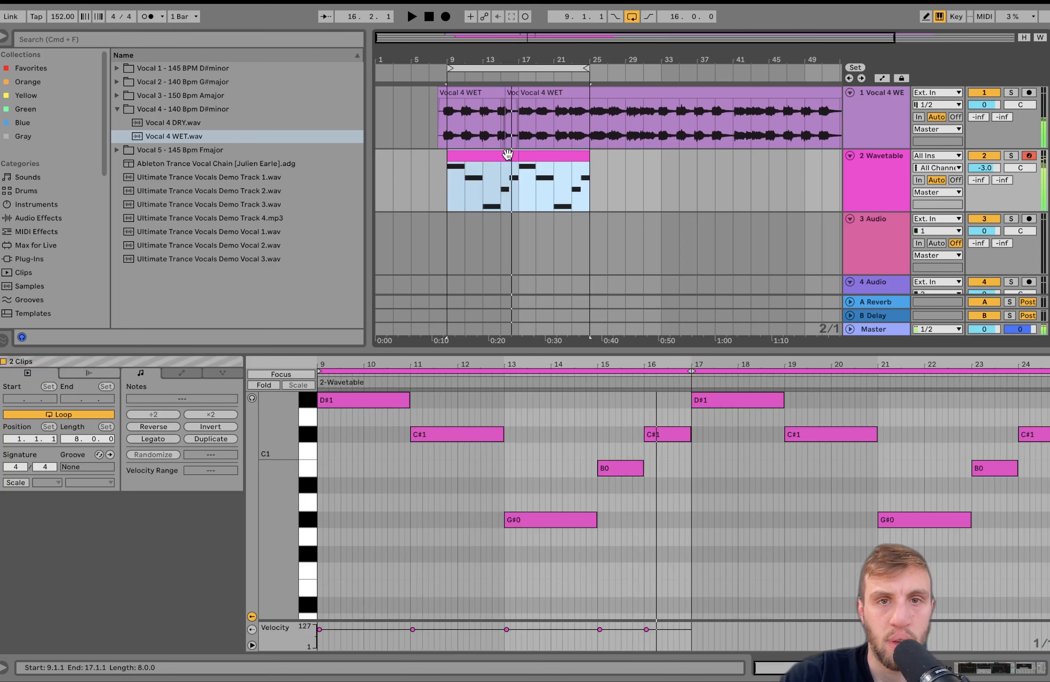
# Audition the separated vocal segment from bar 15 and raise its pitch to +5 semitones
pyautogui.scroll(5, 507, 147)
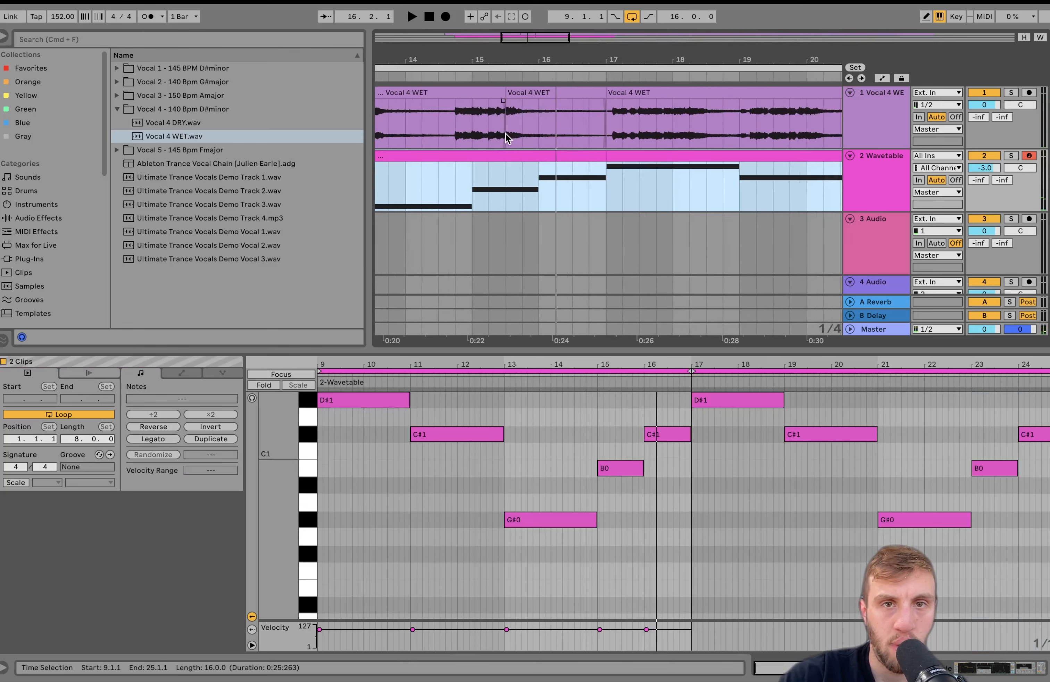
pyautogui.click(453, 126)
pyautogui.press('space')
pyautogui.click(534, 92)
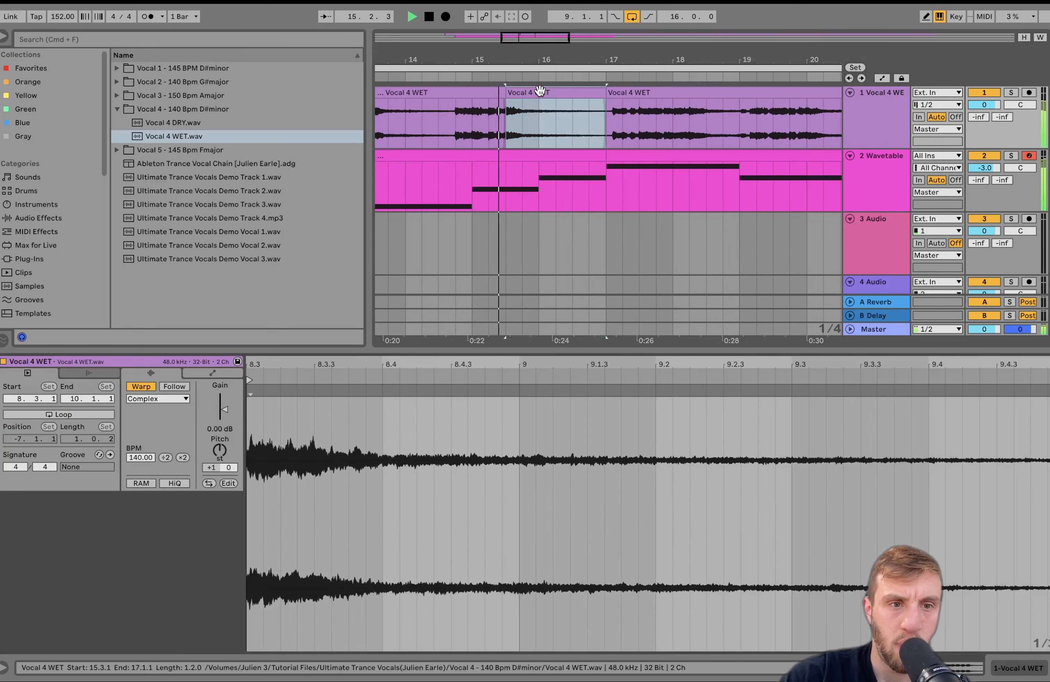
pyautogui.press('space')
pyautogui.press('space')
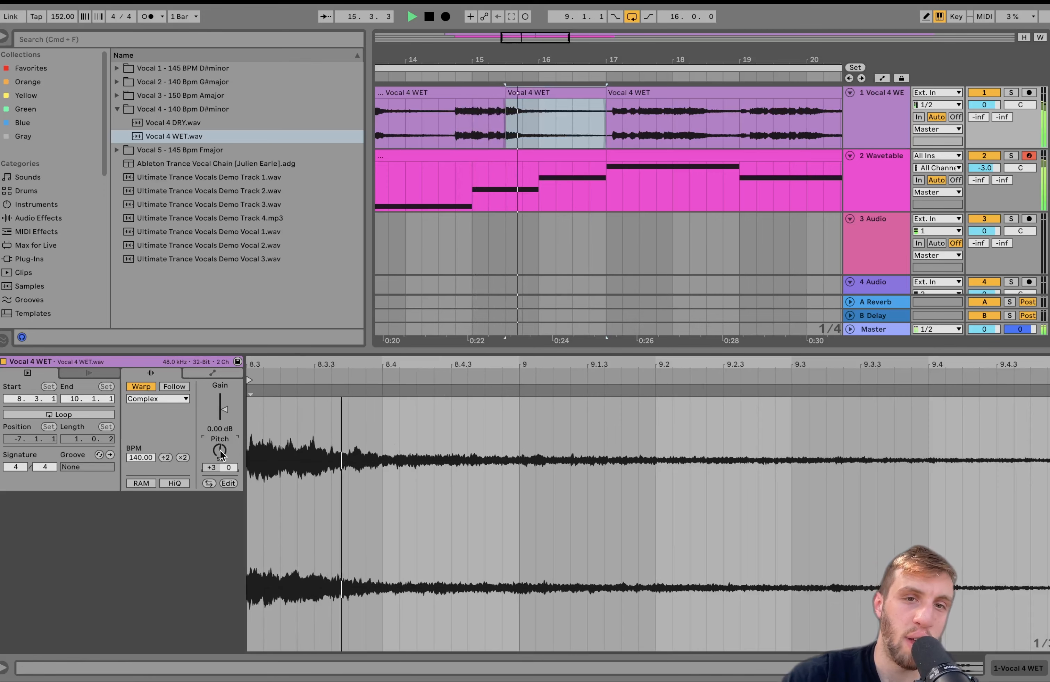
pyautogui.scroll(3, 221, 454)
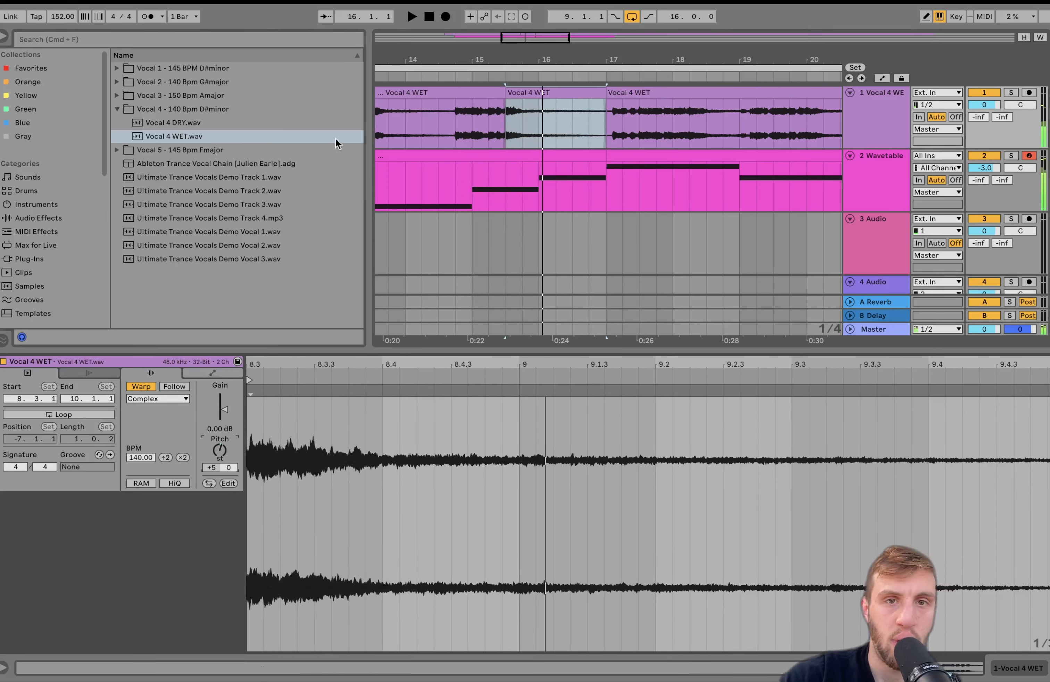
# Audition the vocal phrase from 14.3.1 and set the pitch of the separated segment to +6 semitones
pyautogui.click(440, 116)
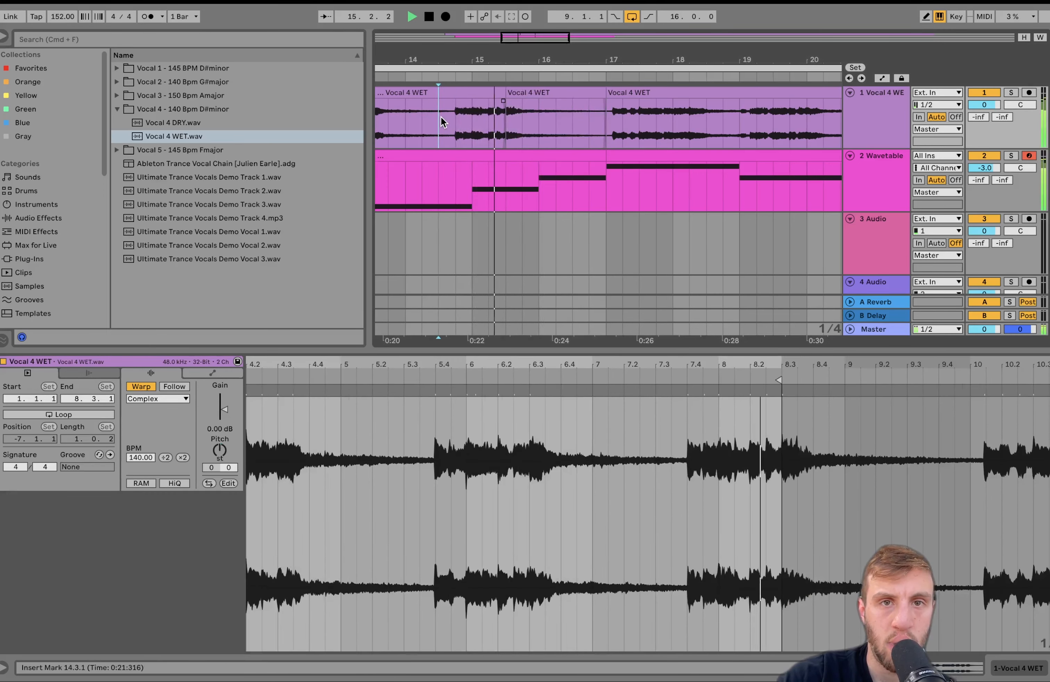
pyautogui.press('space')
pyautogui.click(513, 94)
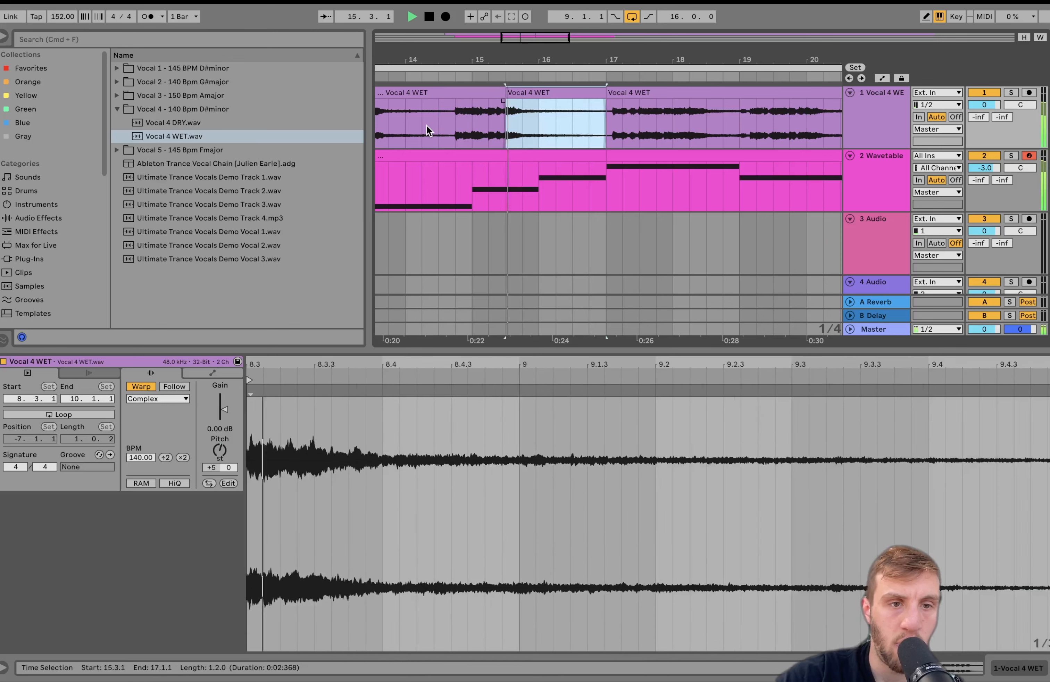
pyautogui.press('space')
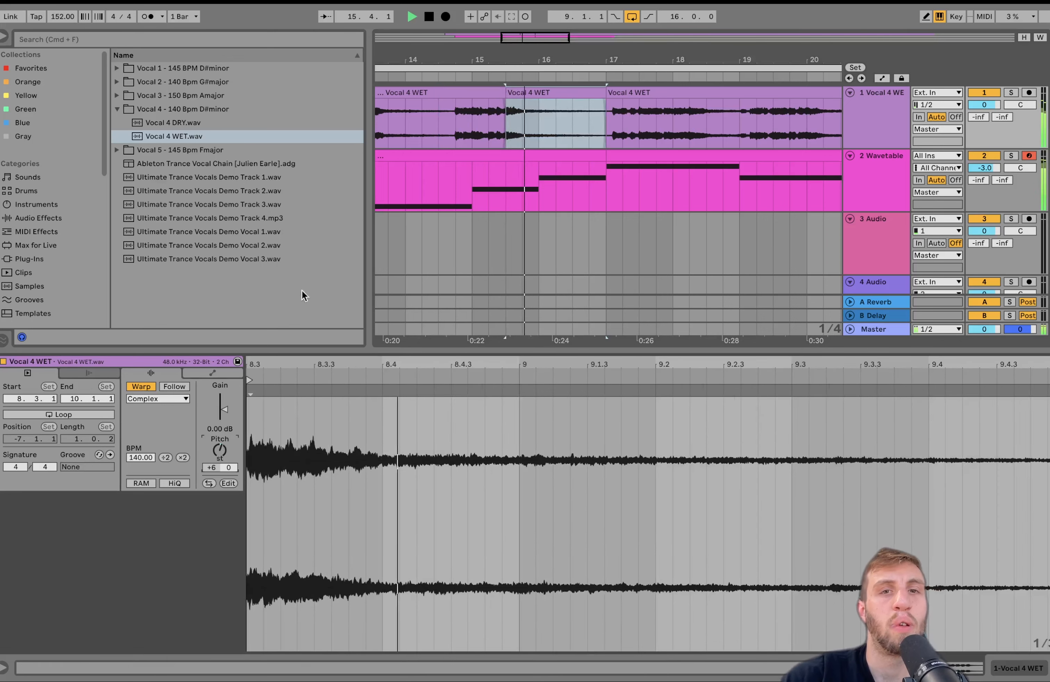
pyautogui.click(456, 138)
pyautogui.click(490, 117)
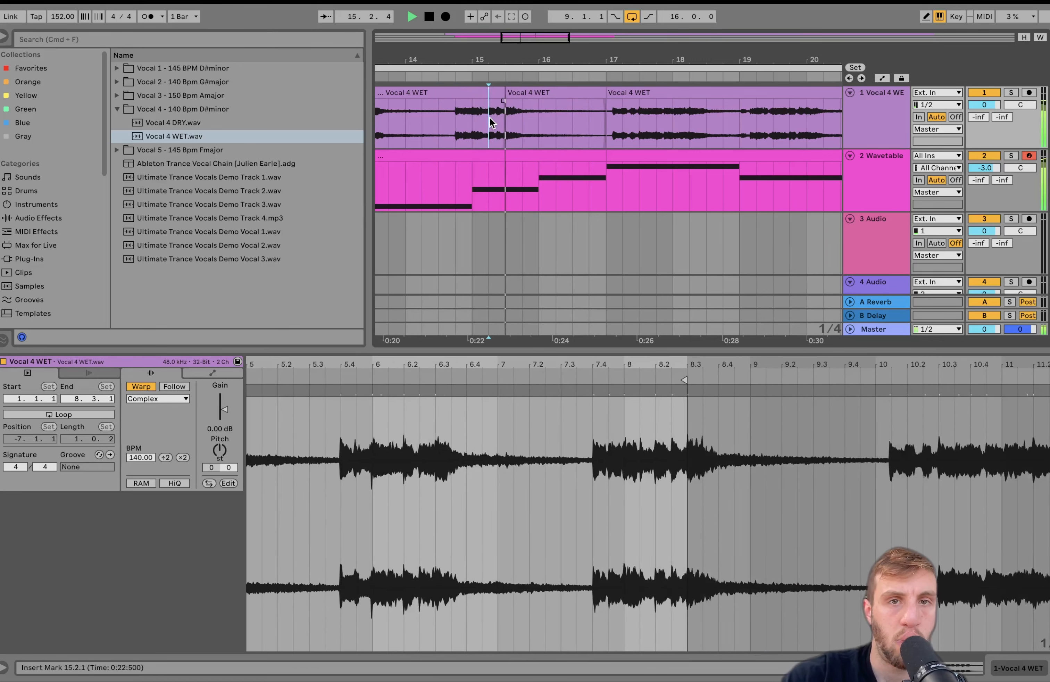
pyautogui.click(540, 95)
pyautogui.press('space')
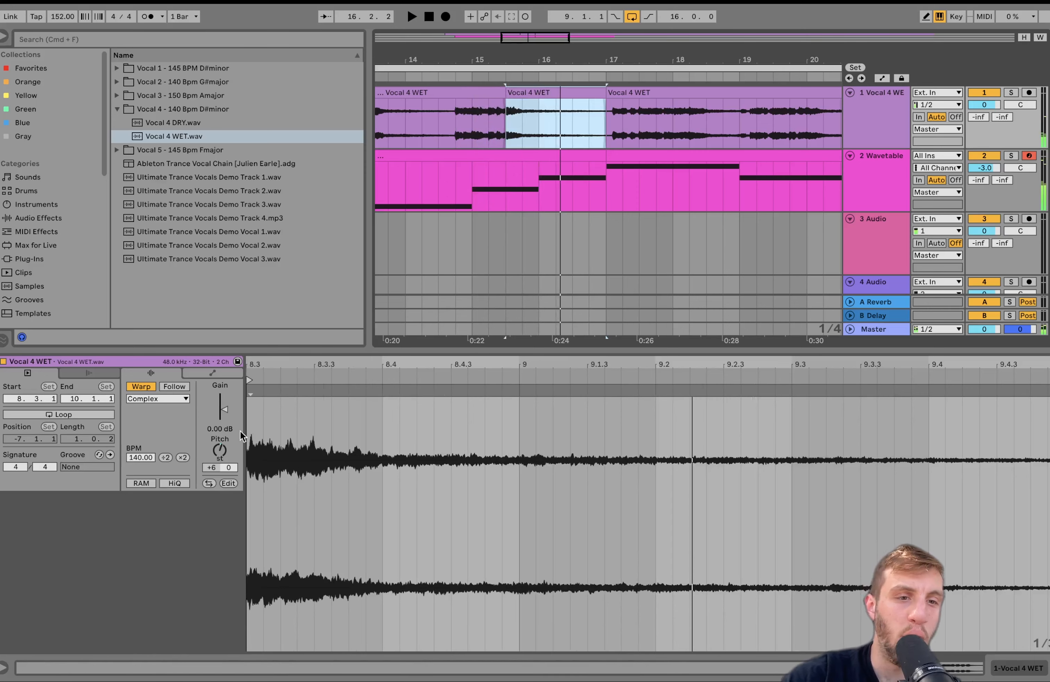
# Set the separated vocal segment's pitch to +1 semitone and play it against the bass line
pyautogui.moveTo(220, 460); pyautogui.dragTo(220, 456)
pyautogui.press('space')
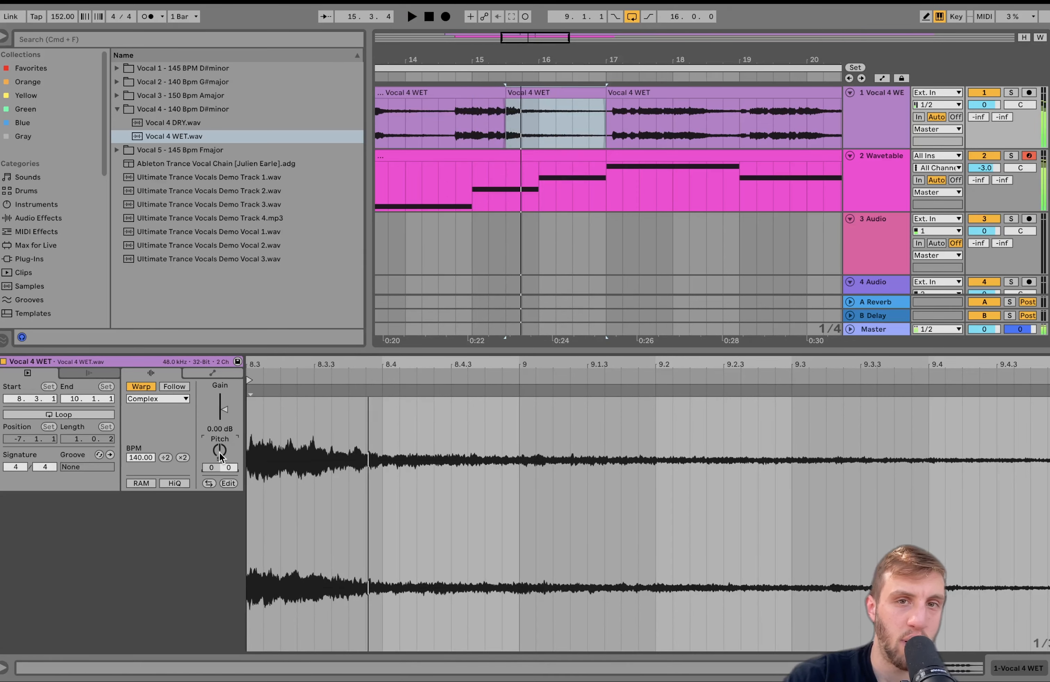
pyautogui.scroll(-3, 611, 147)
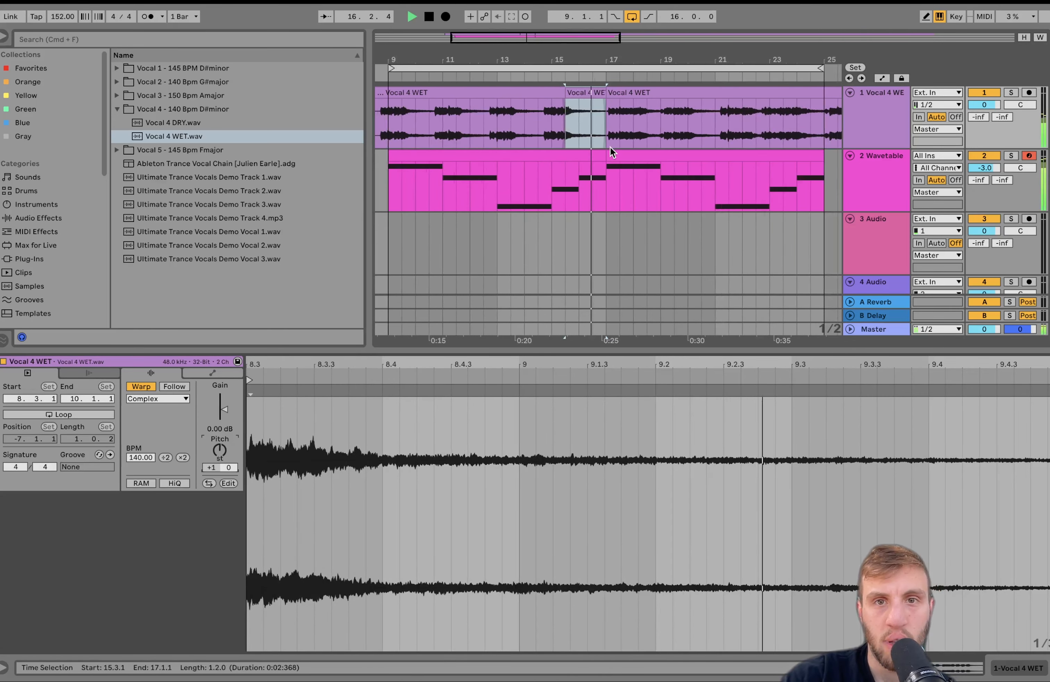
# Solo the Wavetable bass track, add an Arpeggiator with gate 96% and steps 1, and play it
pyautogui.click(904, 163)
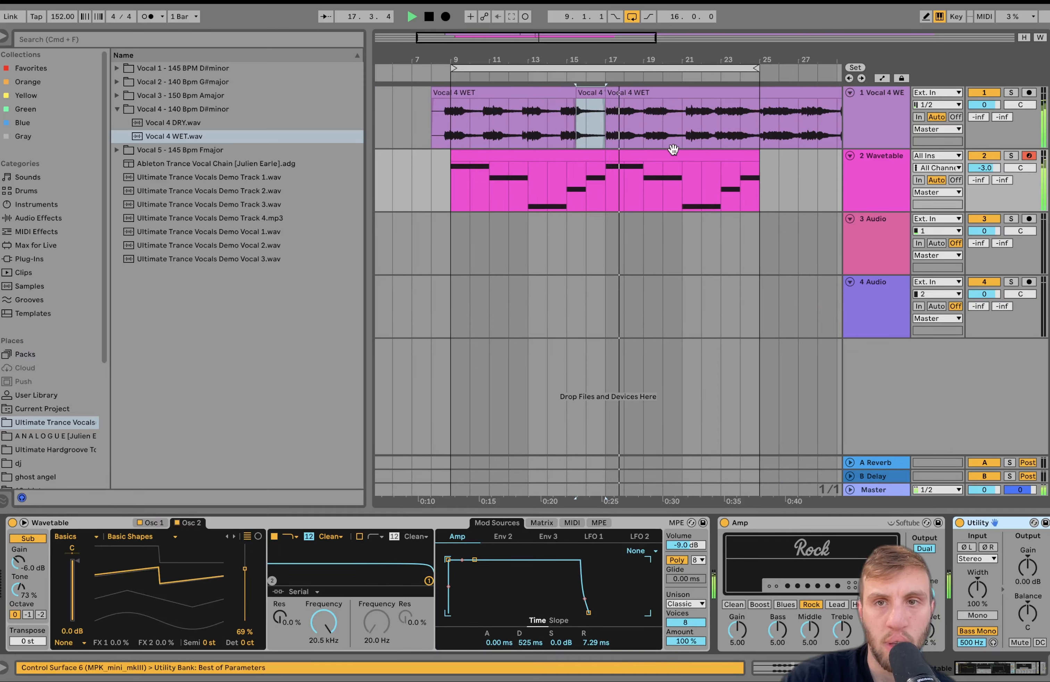
pyautogui.click(1011, 156)
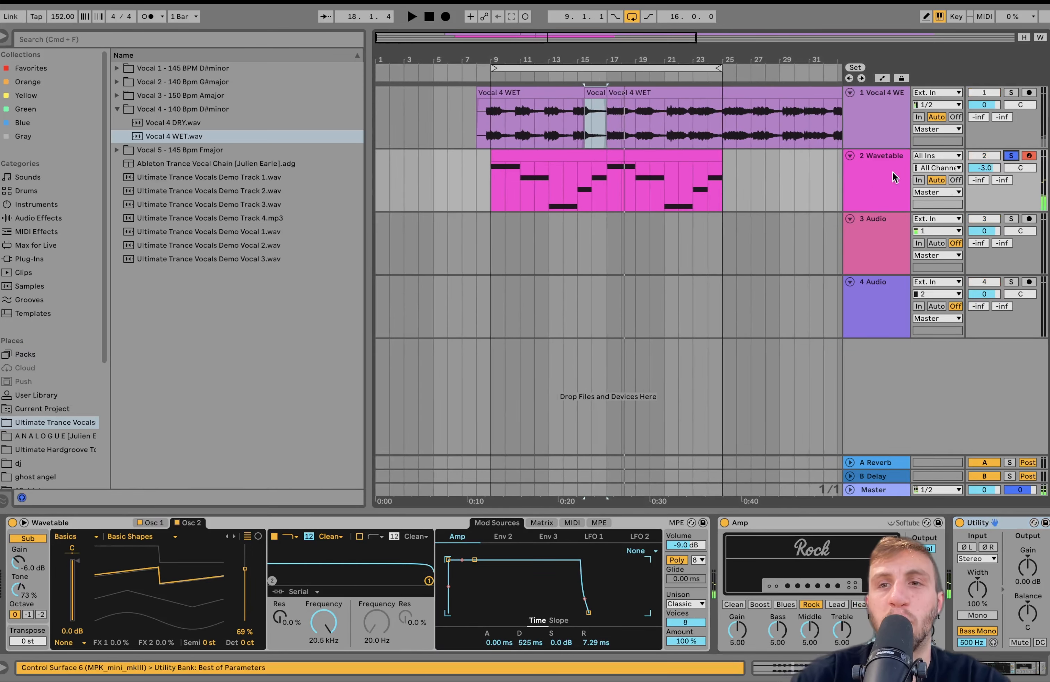
pyautogui.click(890, 175)
pyautogui.click(46, 233)
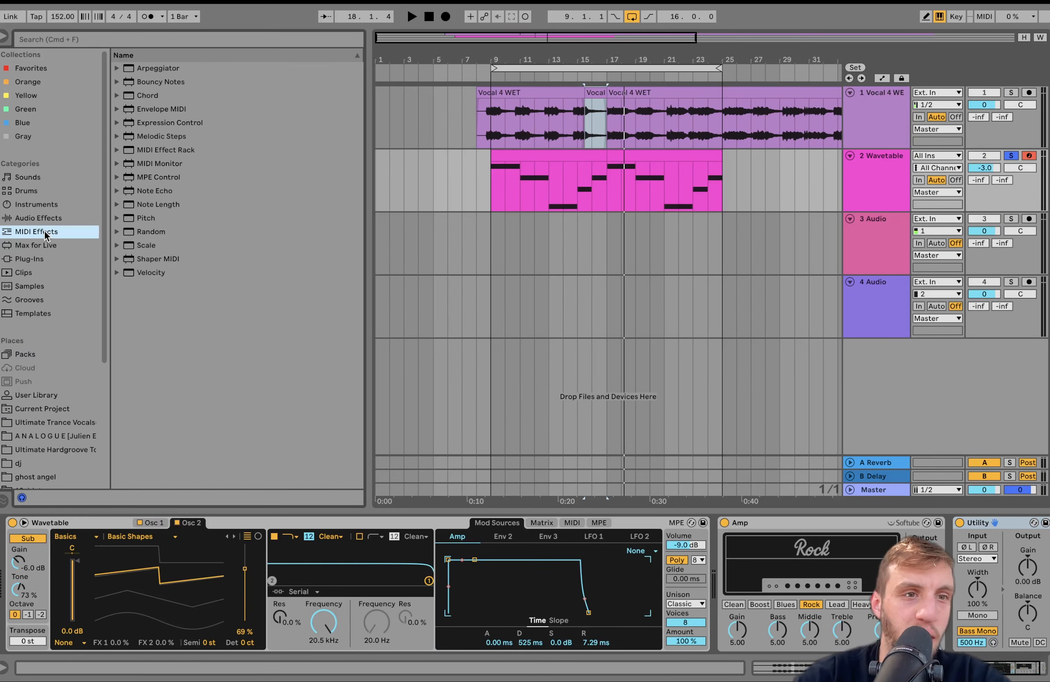
pyautogui.doubleClick(176, 69)
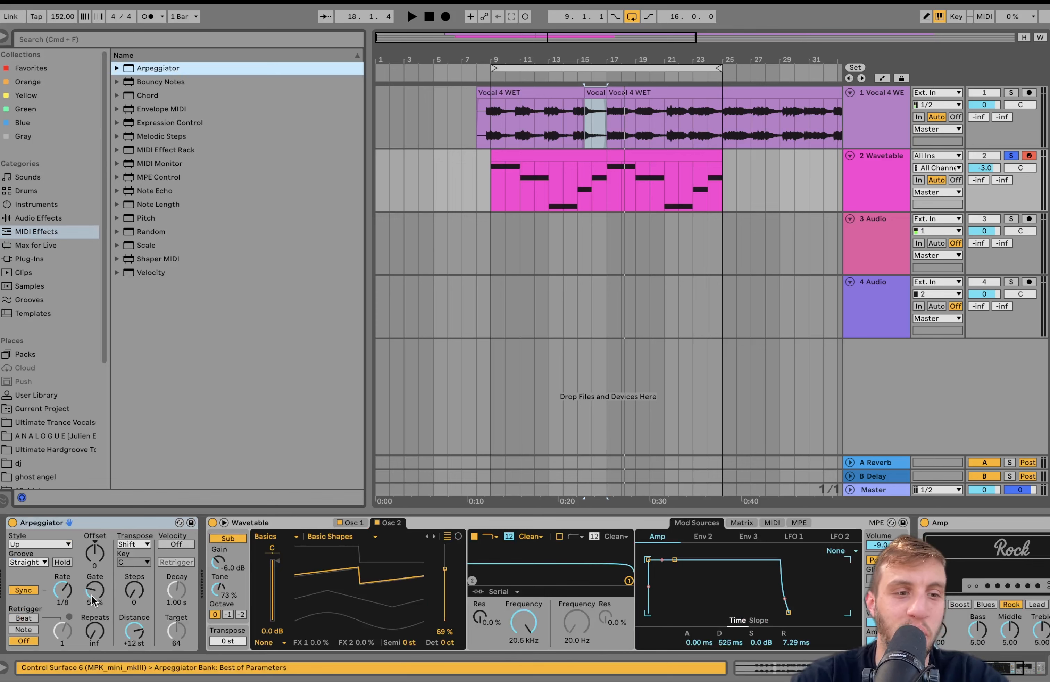
pyautogui.moveTo(93, 601); pyautogui.dragTo(141, 589)
pyautogui.press('space')
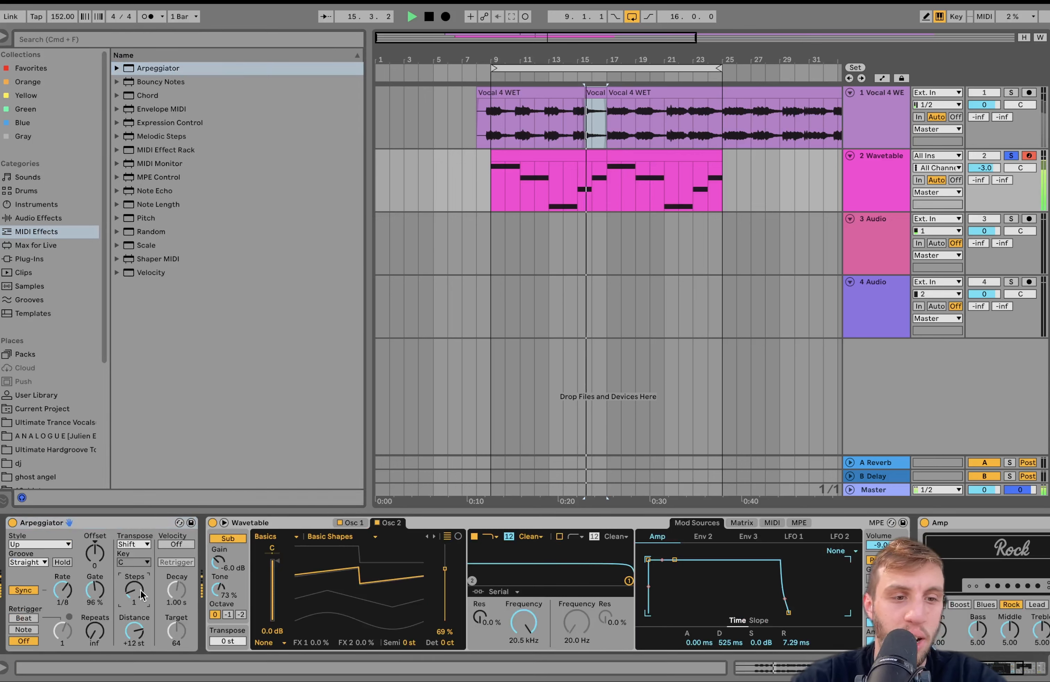
# Unsolo the bass track, set its volume to -3.1 dB and play the arrangement from bar 9
pyautogui.click(591, 154)
pyautogui.click(1011, 155)
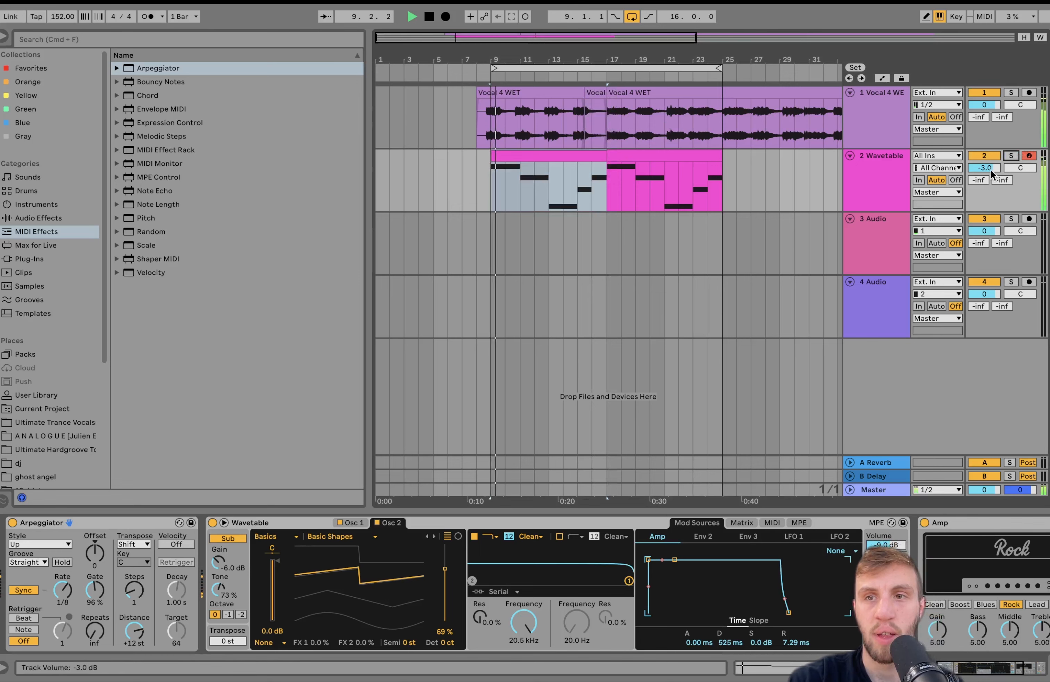
pyautogui.moveTo(985, 167); pyautogui.dragTo(985, 173)
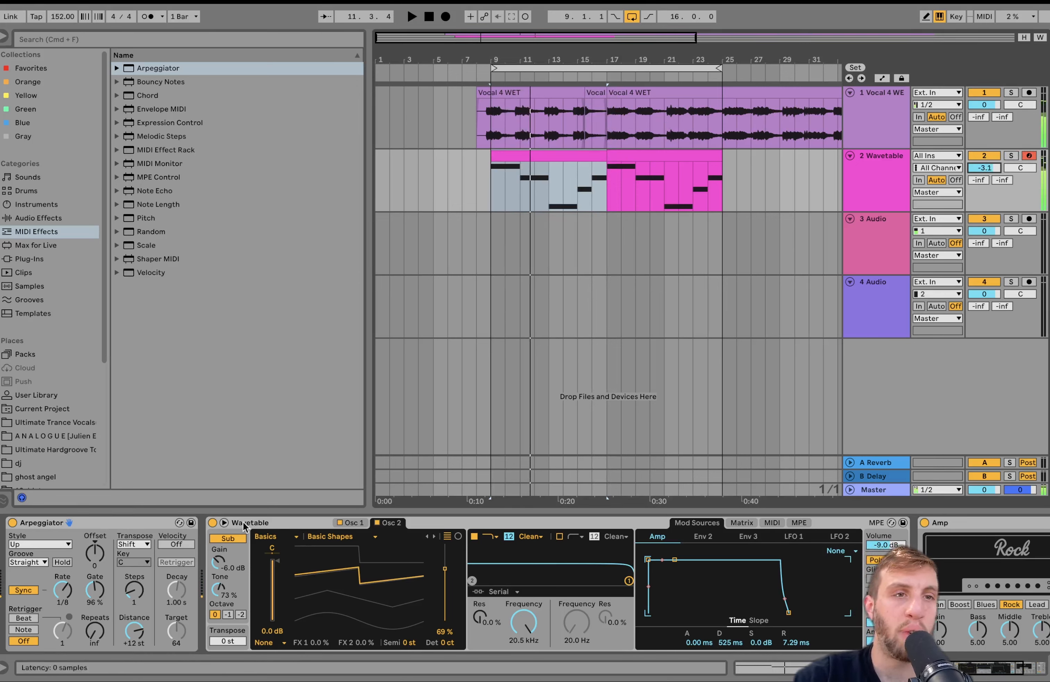
# Add the Pitch preset "- 12" after the bass track's Arpeggiator and play from bar 9
pyautogui.click(117, 218)
pyautogui.doubleClick(153, 260)
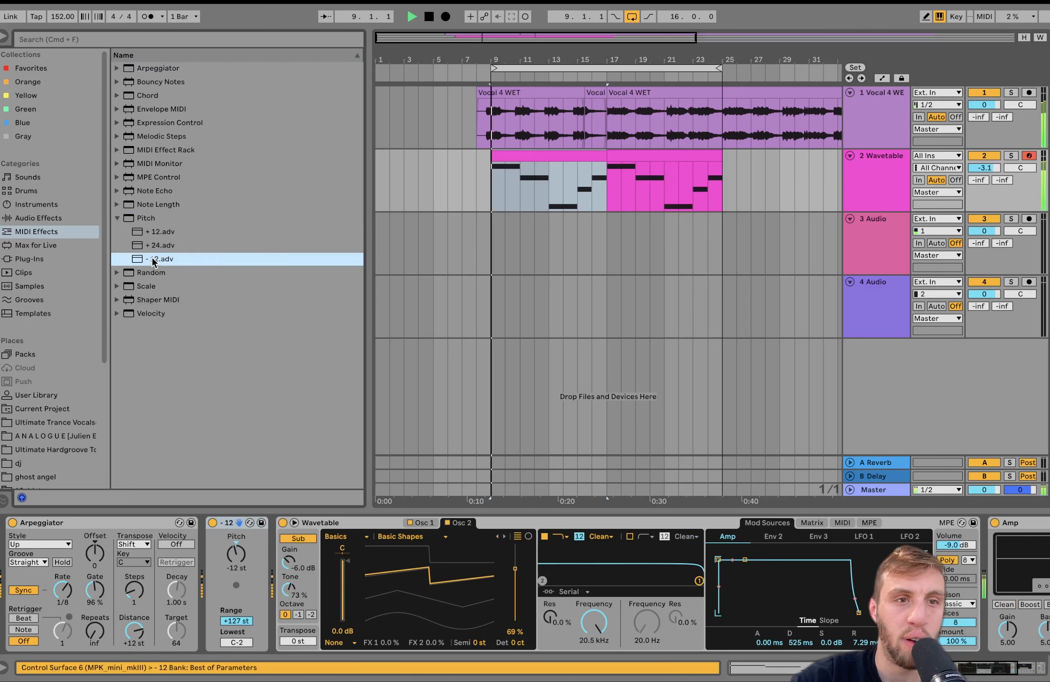
pyautogui.press('space')
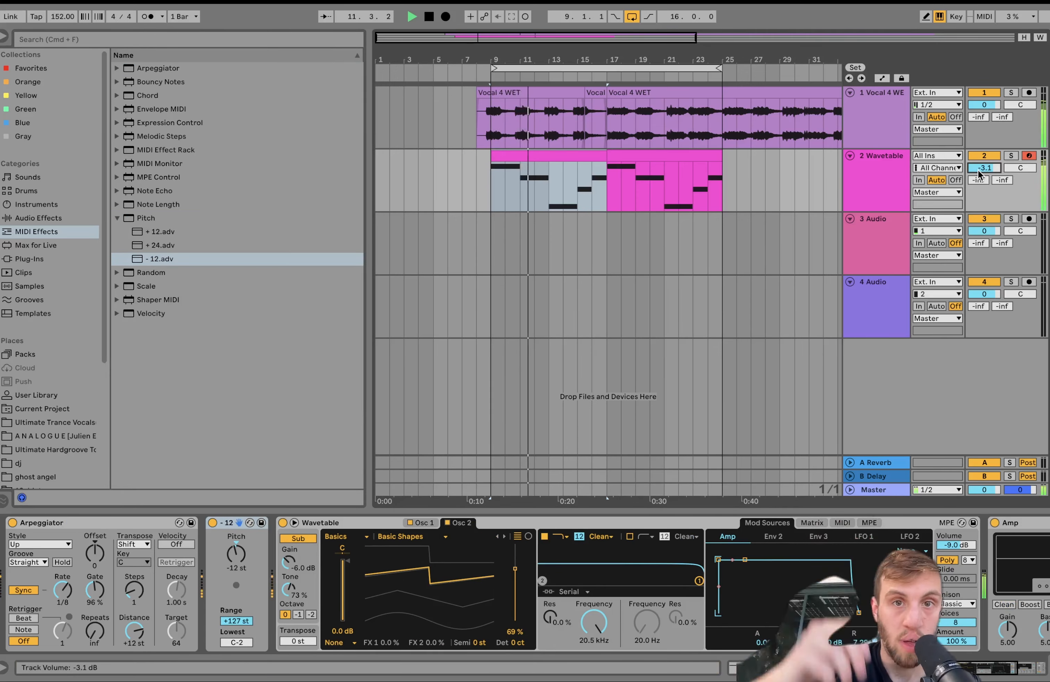
# Transpose the G#0 note in the first bass clip up one octave to G#1
pyautogui.doubleClick(584, 158)
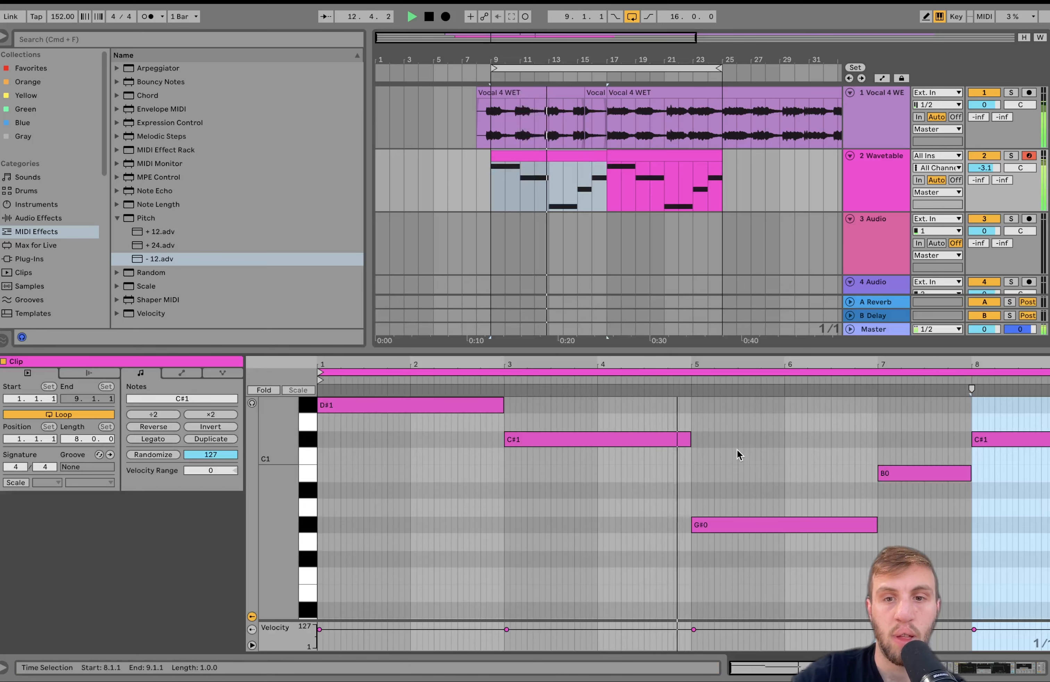
pyautogui.click(739, 525)
pyautogui.hotkey('shift', 'Up')
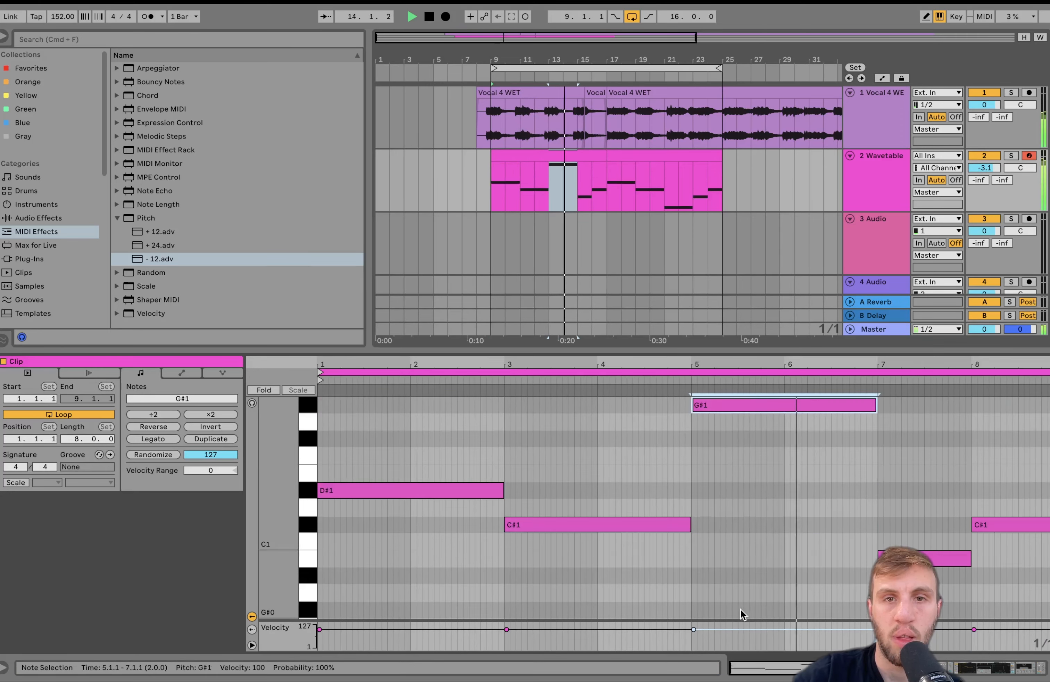
pyautogui.press('space')
# Replace the second bass clip with a duplicate of the edited first clip
pyautogui.click(575, 157)
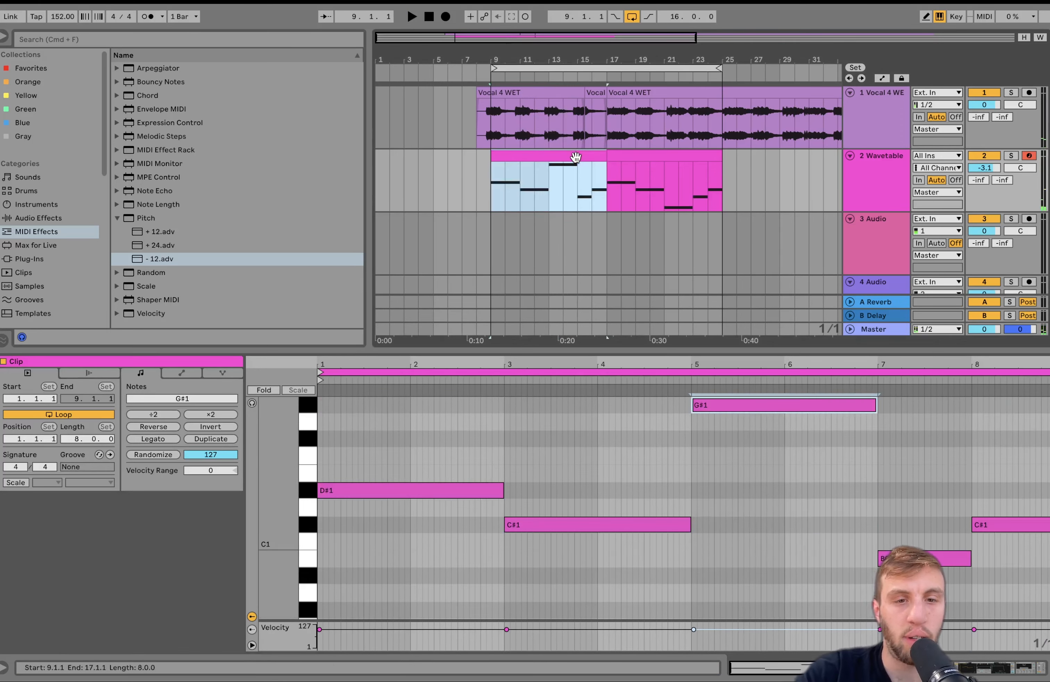
pyautogui.hotkey('ctrl', 'd')
pyautogui.click(576, 157)
# Insert a high-pass Auto Filter at 78.1 Hz with 17% resonance before the bass track's Utility, and set the track volume to -3.0 dB
pyautogui.click(870, 190)
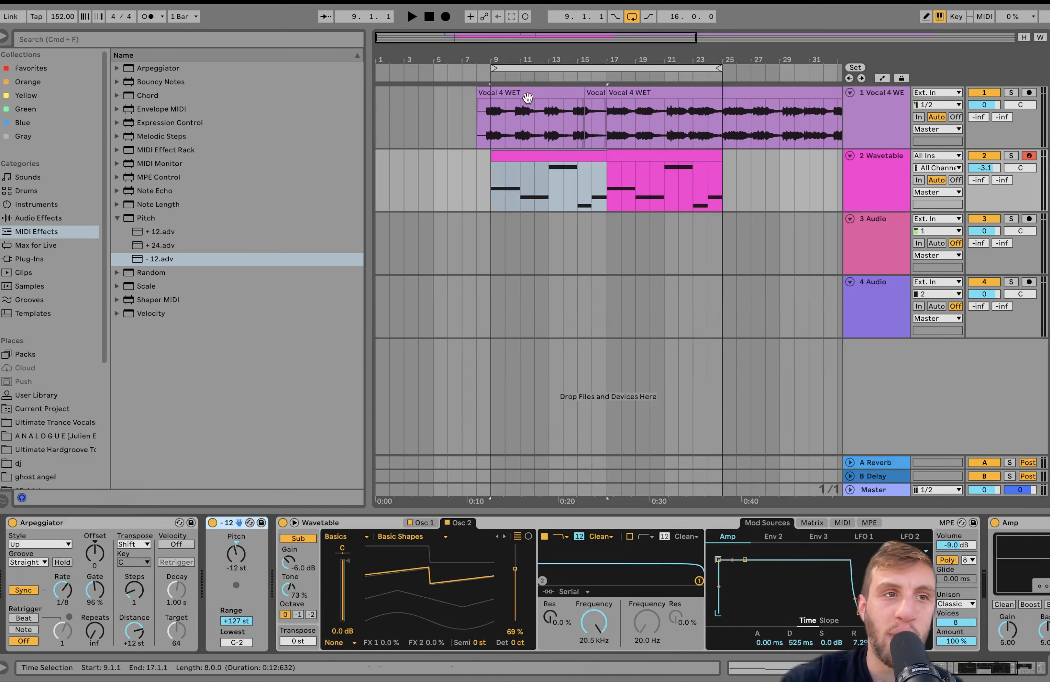
pyautogui.click(38, 217)
pyautogui.scroll(10, 159, 116)
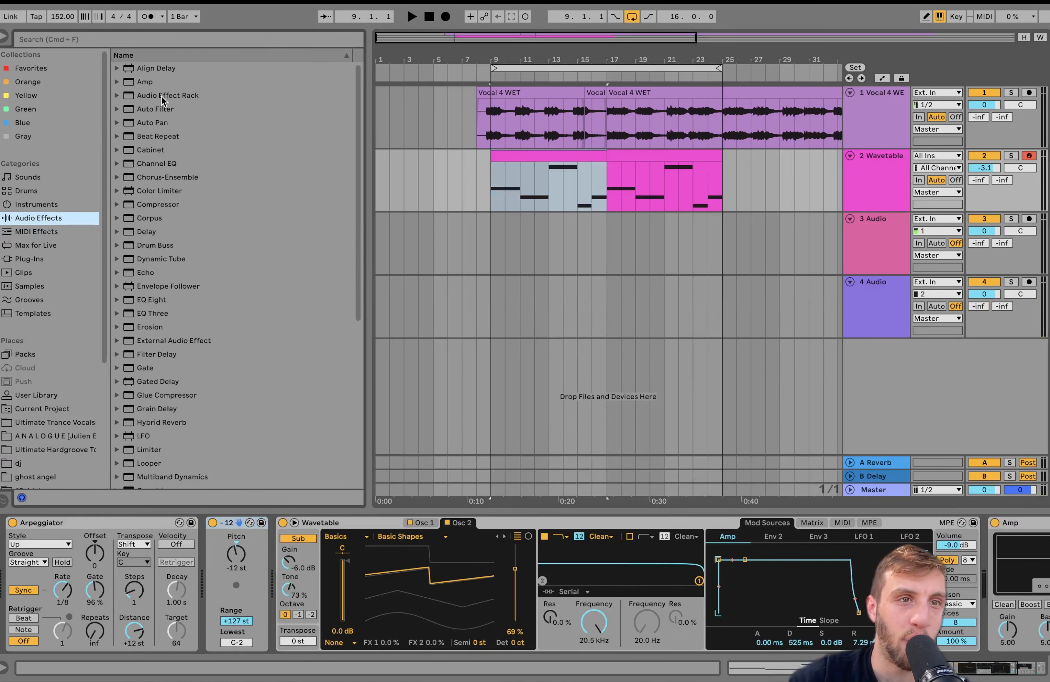
pyautogui.click(157, 109)
pyautogui.doubleClick(157, 109)
pyautogui.click(826, 617)
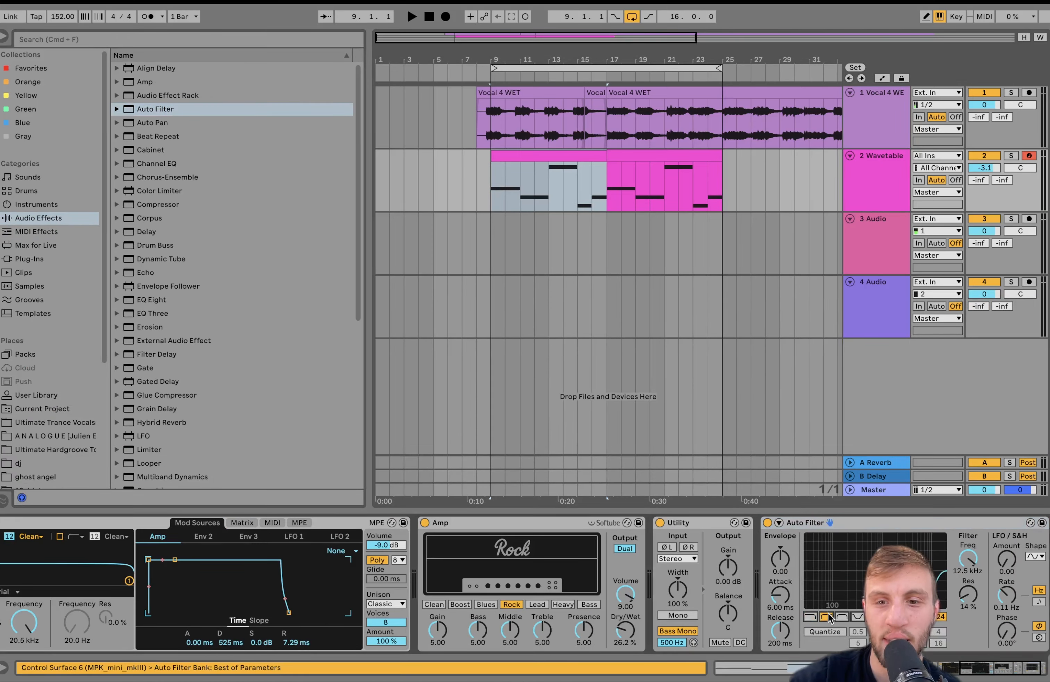
pyautogui.moveTo(858, 527); pyautogui.dragTo(691, 523)
pyautogui.press('space')
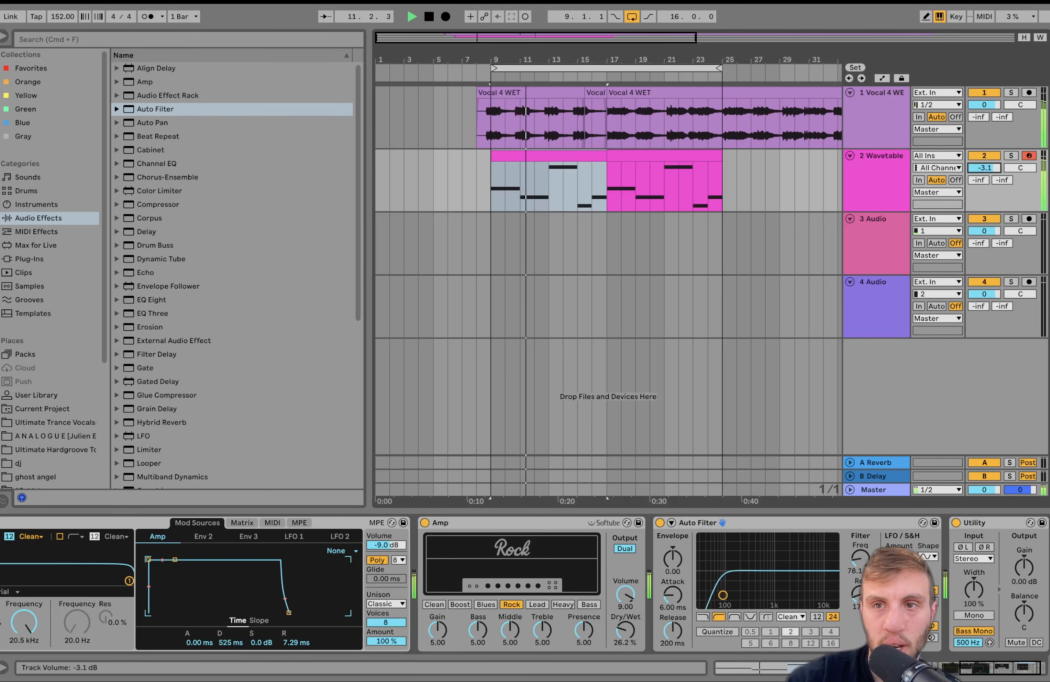
pyautogui.scroll(1, 989, 173)
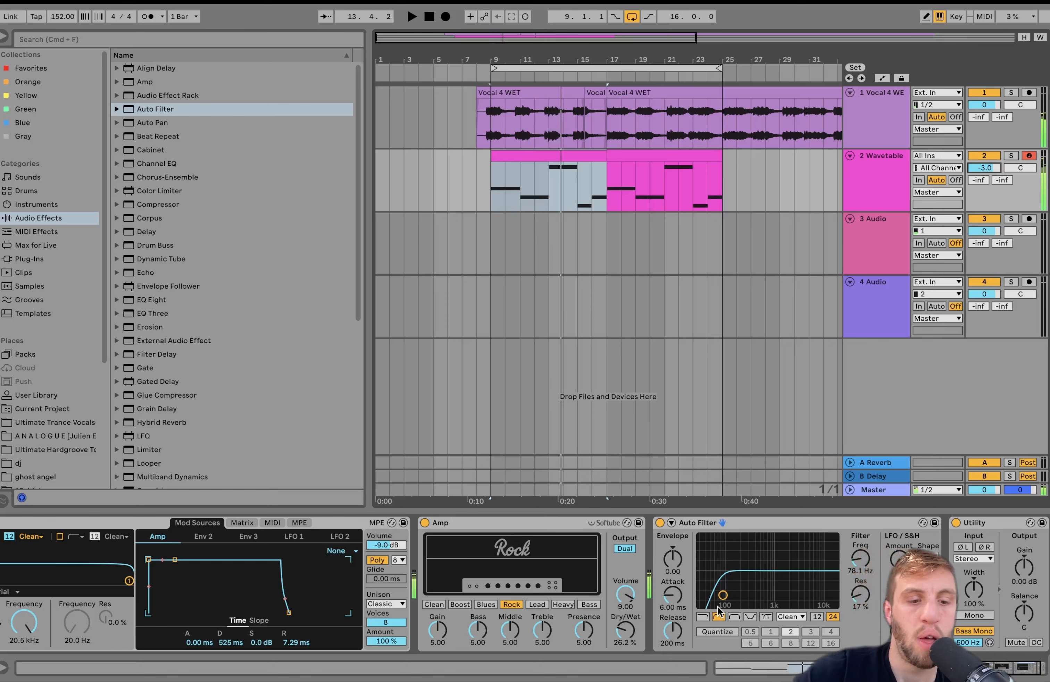
# Add two MIDI tracks below the bass track and load Wavetable on both at -7.8 dB
pyautogui.press('super+shift+t')
pyautogui.press('super+shift+t')
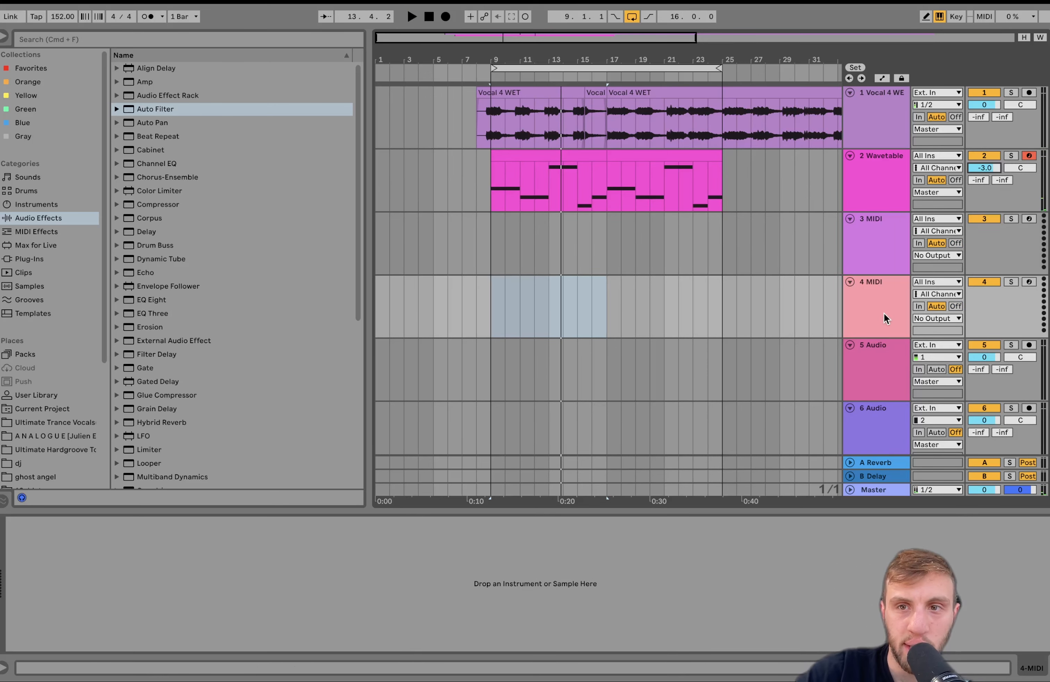
pyautogui.click(883, 248)
pyautogui.click(39, 204)
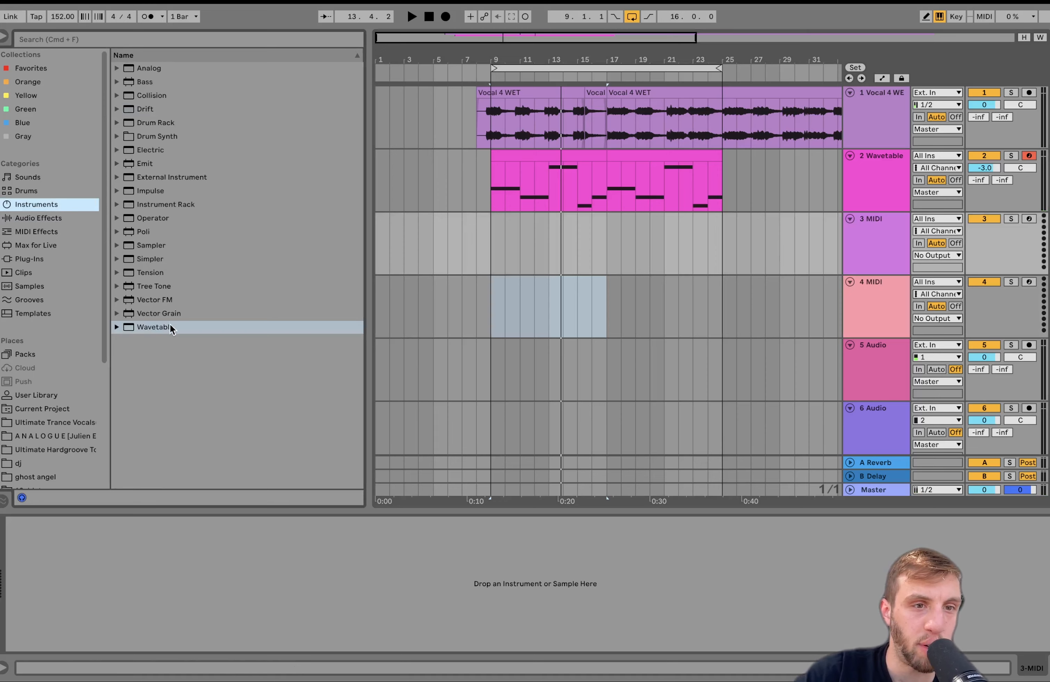
pyautogui.doubleClick(153, 327)
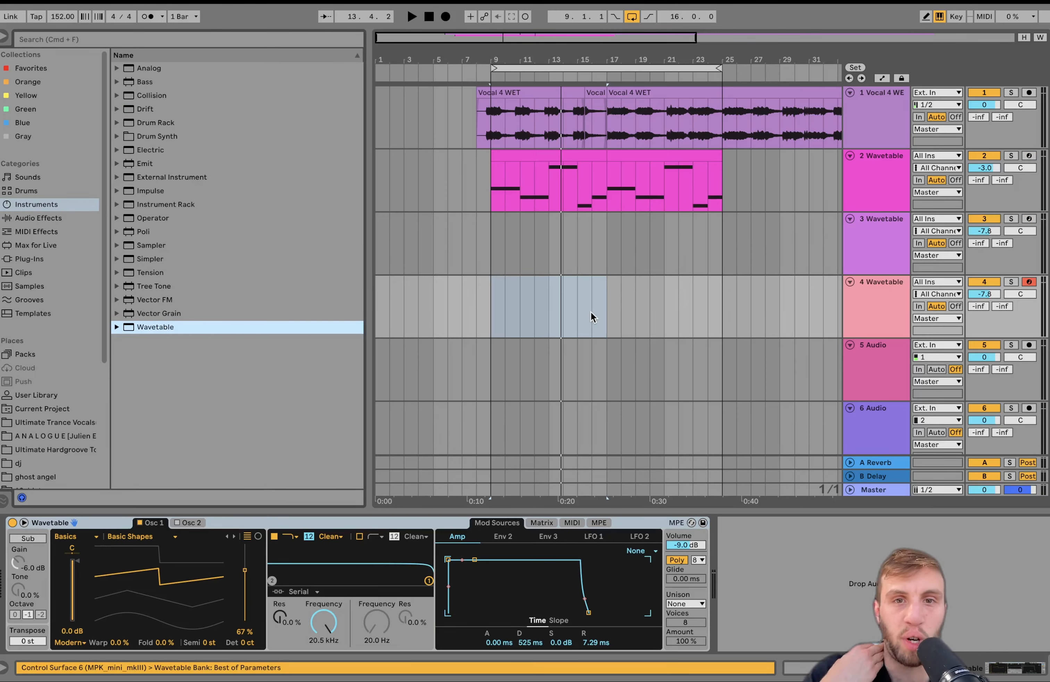
# On track 3's Wavetable, adjust Osc 1's wave position and enable Osc 2 with the Sync Additive wavetable at 32% position
pyautogui.click(490, 252)
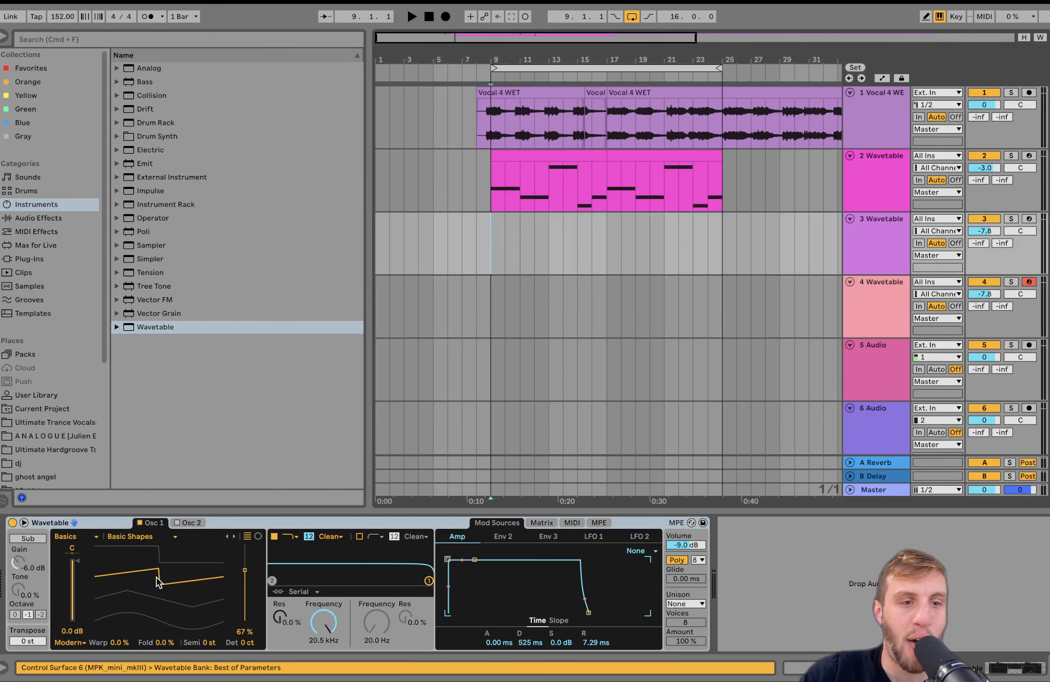
pyautogui.moveTo(159, 581); pyautogui.dragTo(158, 562)
pyautogui.click(188, 523)
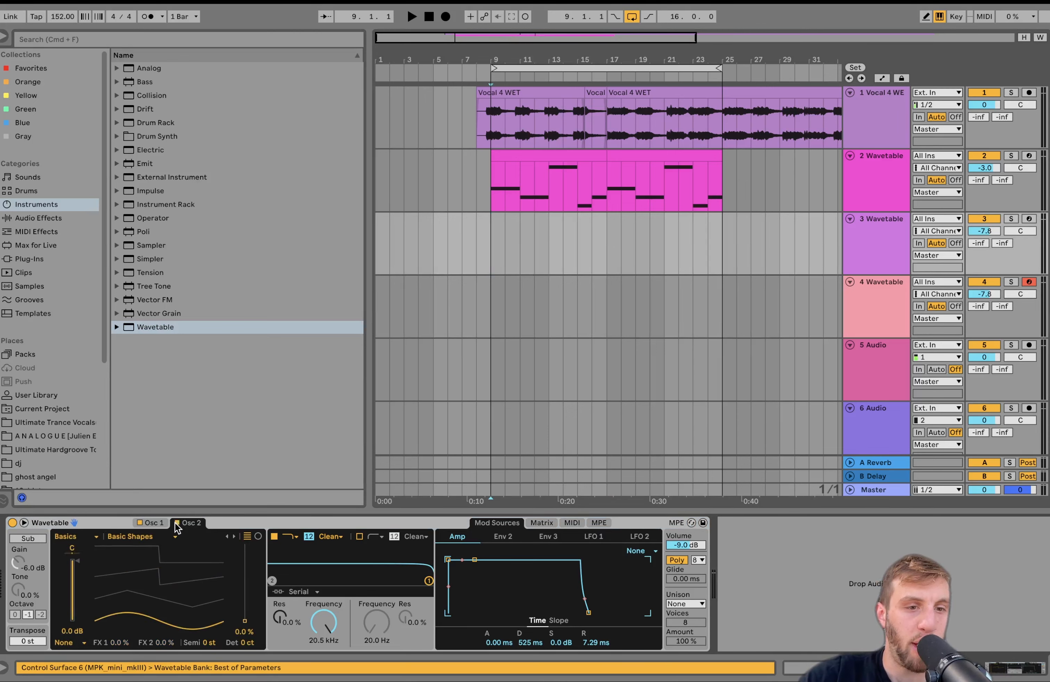
pyautogui.click(175, 536)
pyautogui.click(133, 445)
pyautogui.moveTo(179, 613); pyautogui.dragTo(105, 604)
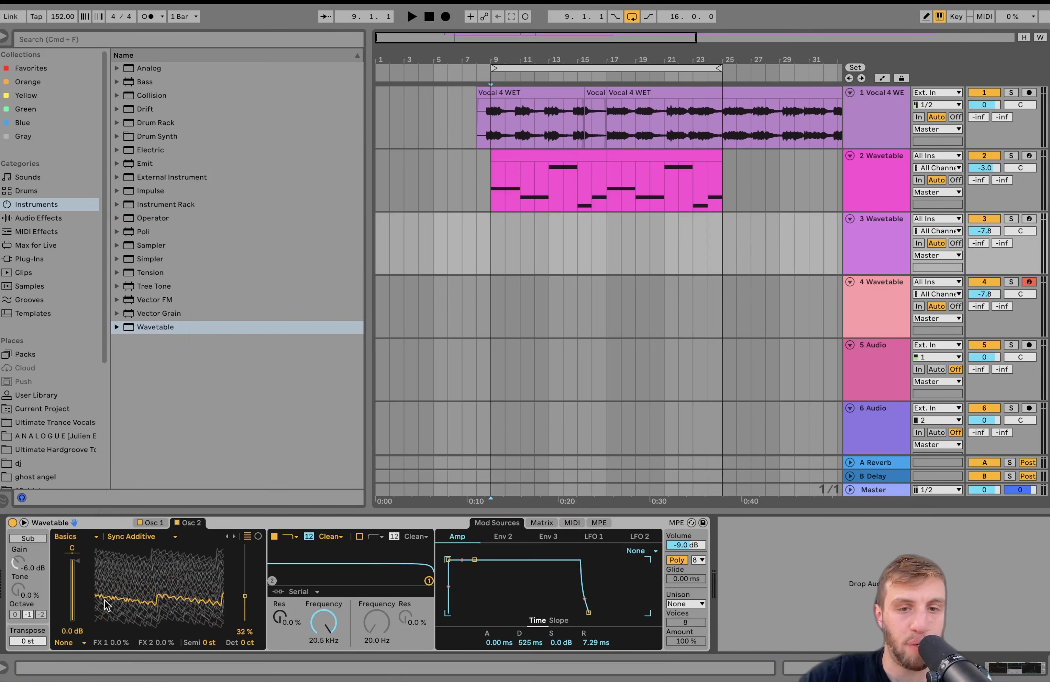
# Modulate track 3's Osc 2 position with LFO 1 at 31 and set Noise unison with 8 voices
pyautogui.click(541, 523)
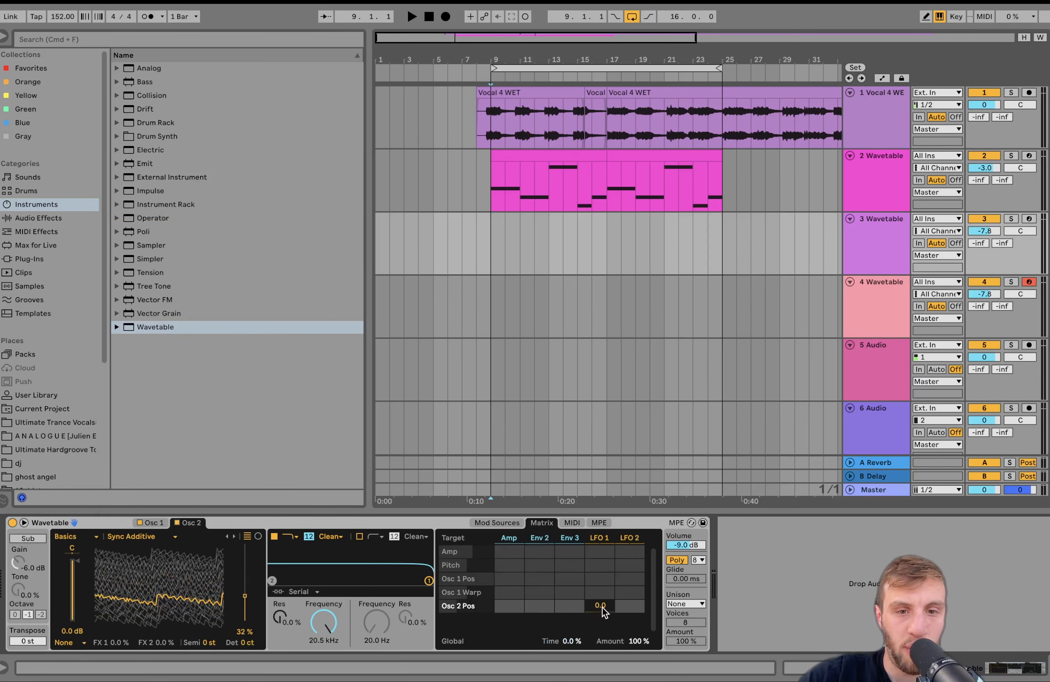
pyautogui.click(681, 605)
pyautogui.click(690, 561)
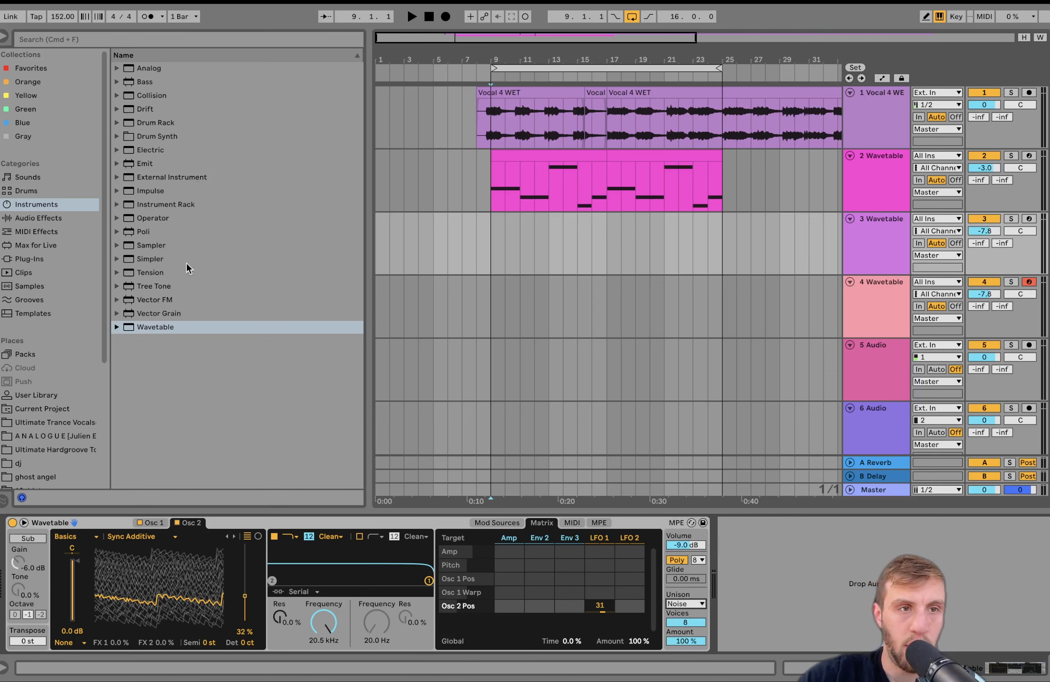
# Add a Reverb to track 3, followed by a high-pass Auto Filter at 291 Hz with 5.3% resonance
pyautogui.click(42, 219)
pyautogui.scroll(-5, 192, 358)
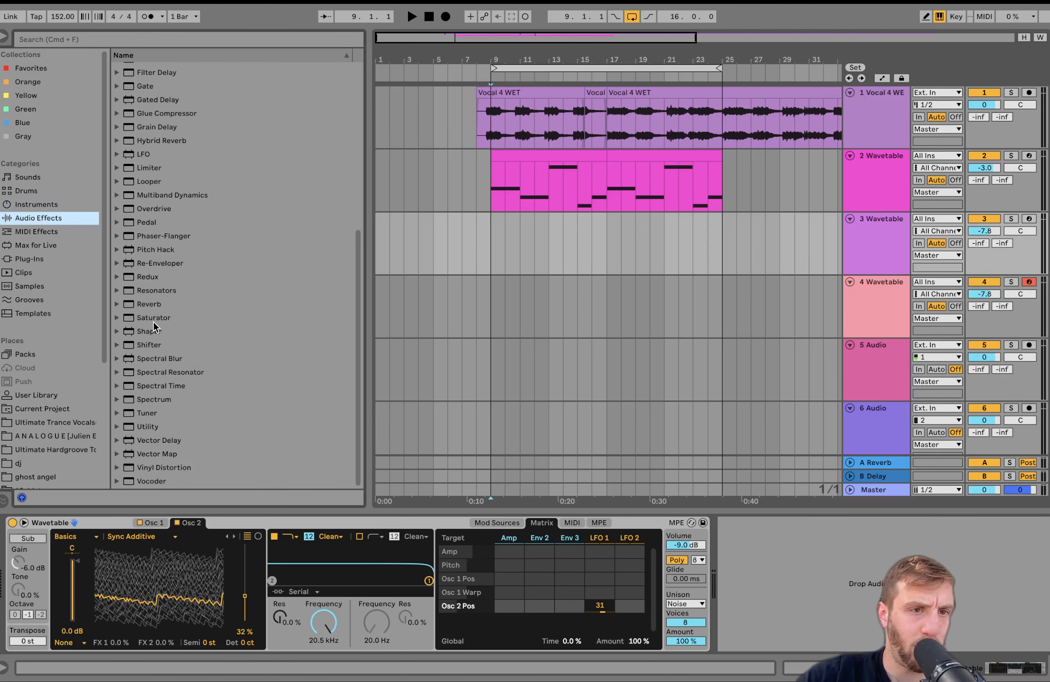
pyautogui.doubleClick(148, 304)
pyautogui.scroll(5, 175, 155)
pyautogui.doubleClick(185, 111)
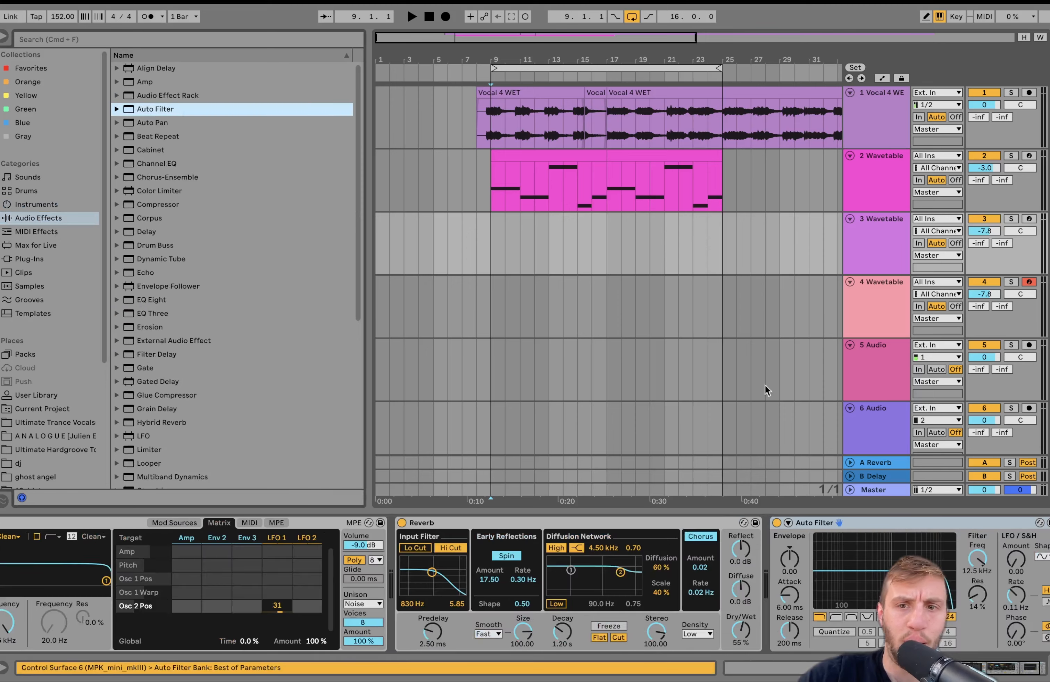
pyautogui.click(835, 617)
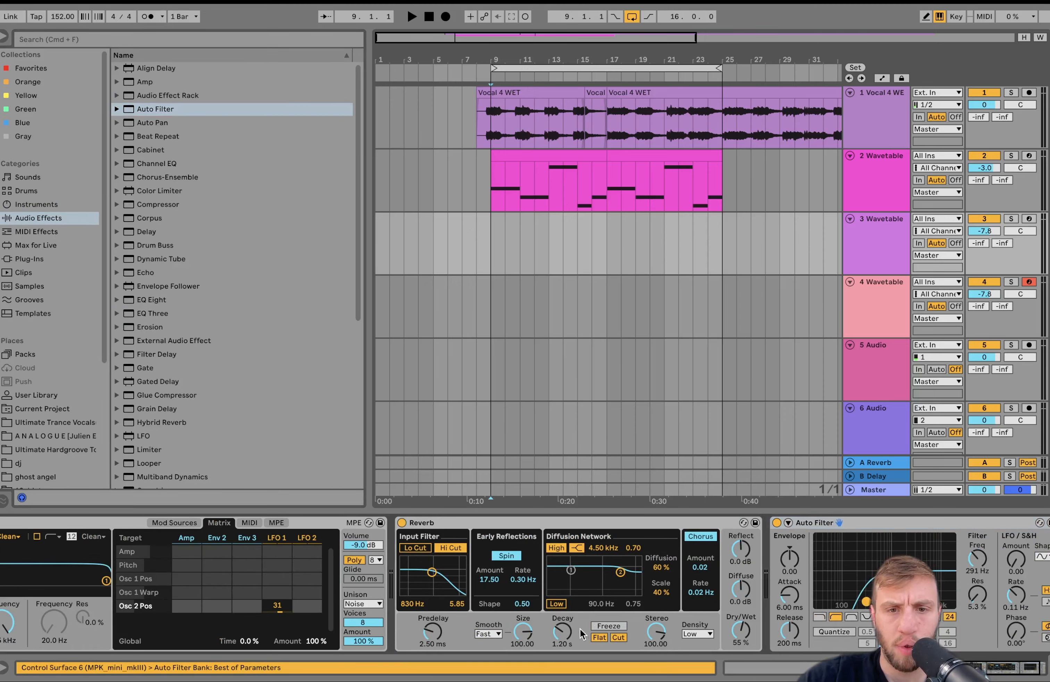
# Check the bass clip's notes and insert an empty eight-bar MIDI clip on track 3 from bar 9 to 17
pyautogui.doubleClick(525, 199)
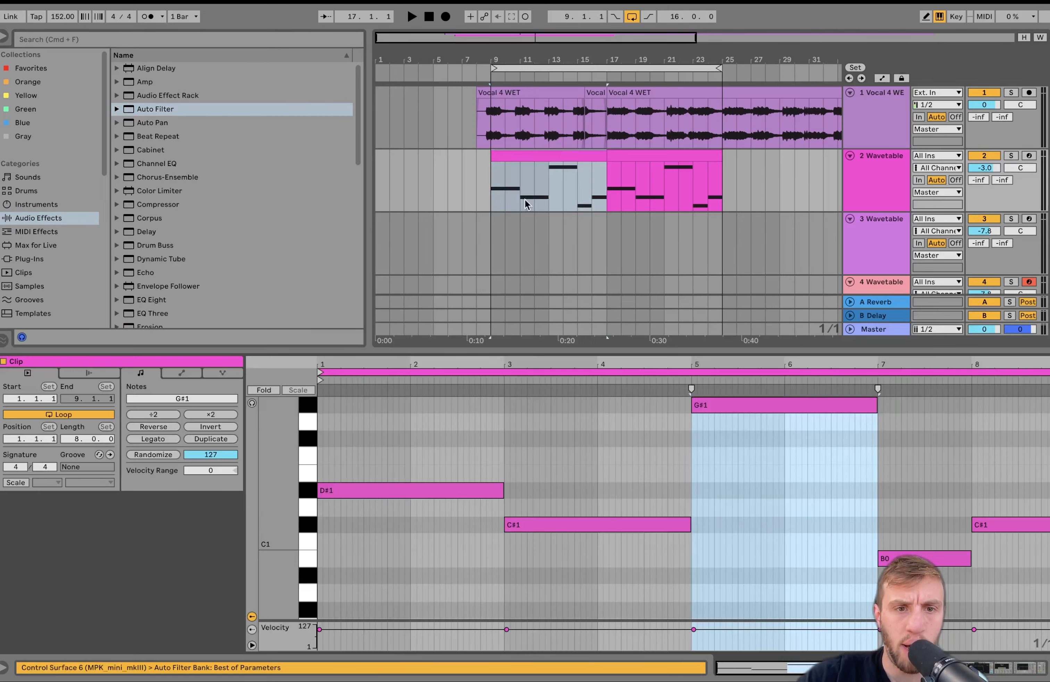
pyautogui.moveTo(484, 236); pyautogui.dragTo(604, 235)
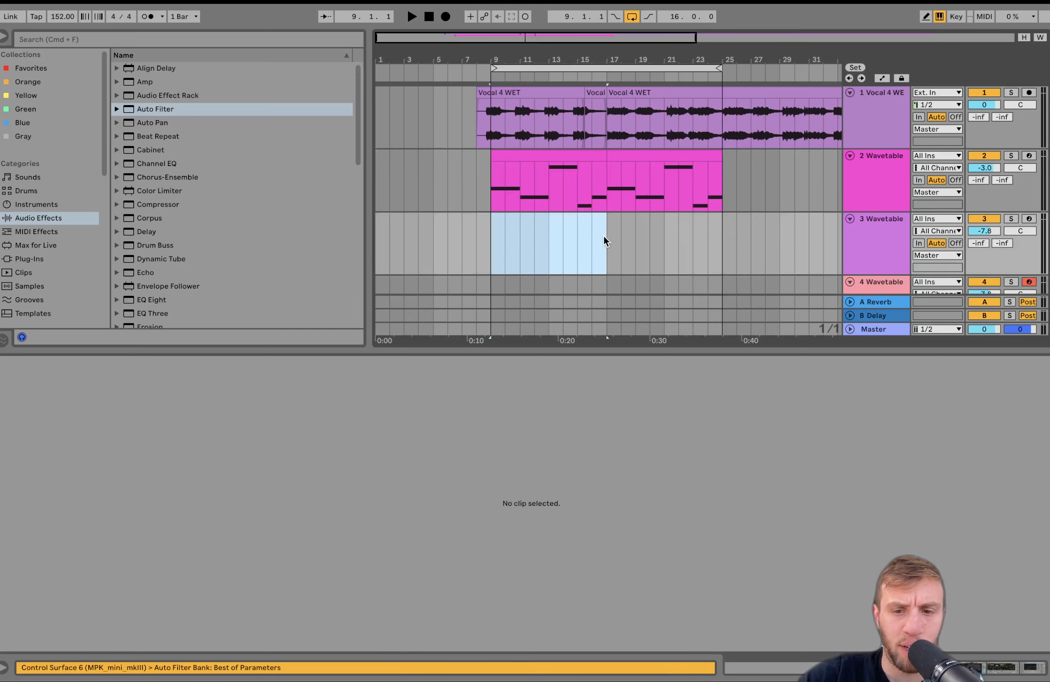
pyautogui.press('super+shift+m')
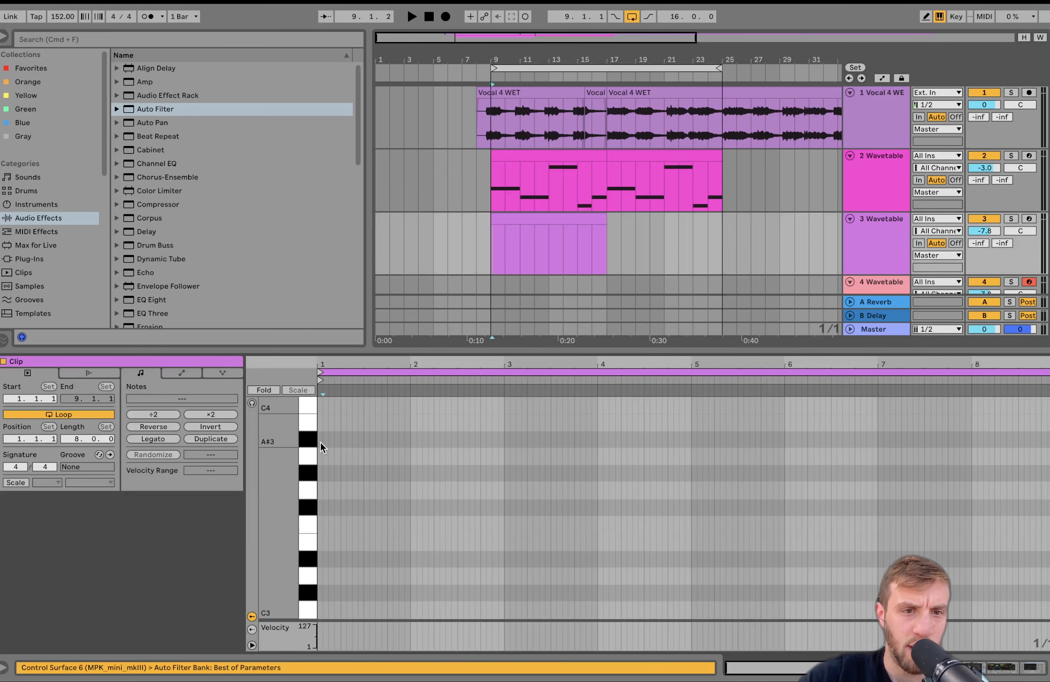
# Draw an A#3 note about two bars long at the clip's start and transpose it up to A#5 during playback
pyautogui.doubleClick(321, 442)
pyautogui.moveTo(321, 443); pyautogui.dragTo(530, 447)
pyautogui.press('space')
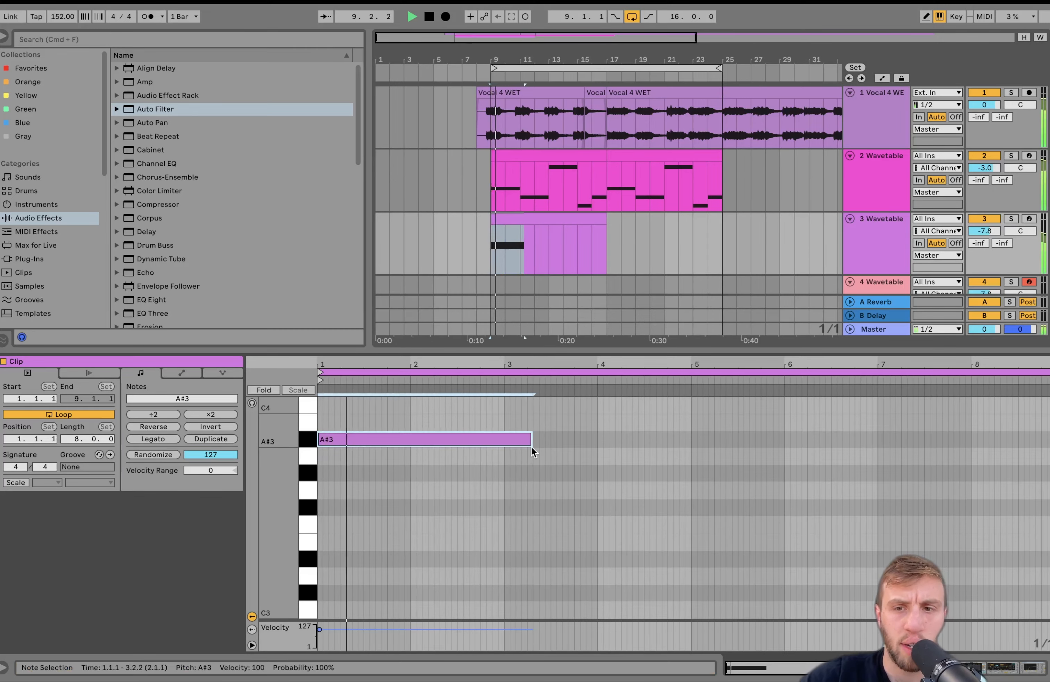
pyautogui.hotkey('shift', 'Left')
pyautogui.hotkey('shift', 'Up')
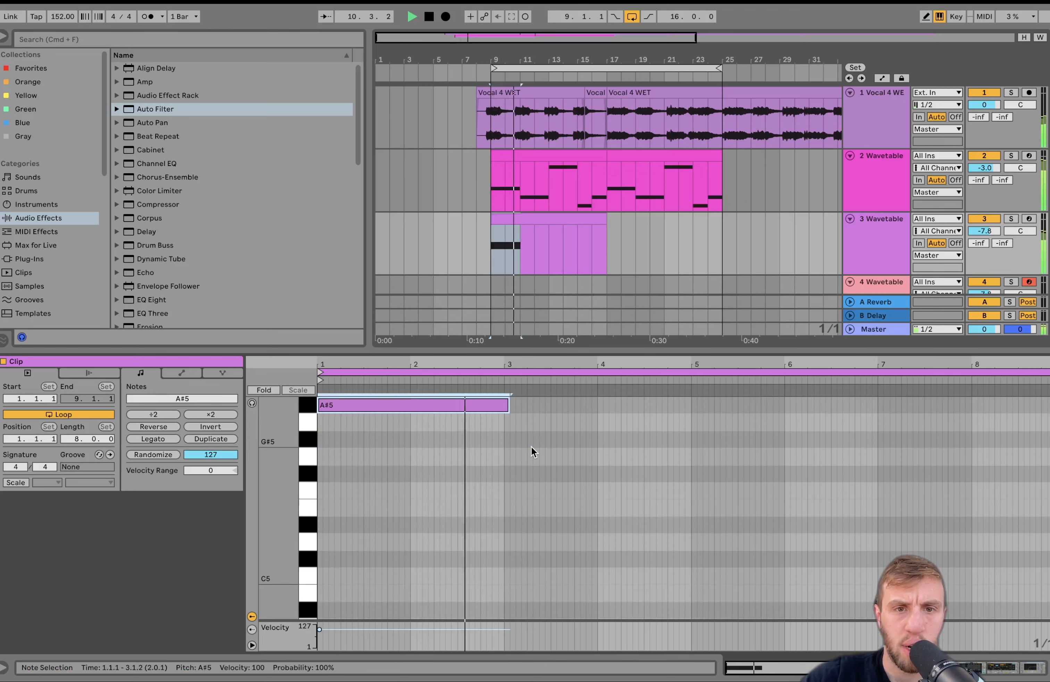
# Trim the note at the clip's start to exactly two bars and transpose it to A#4 while auditioning it
pyautogui.hotkey('shift', 'Left')
pyautogui.hotkey('shift', 'Up')
pyautogui.press('space')
pyautogui.press('space')
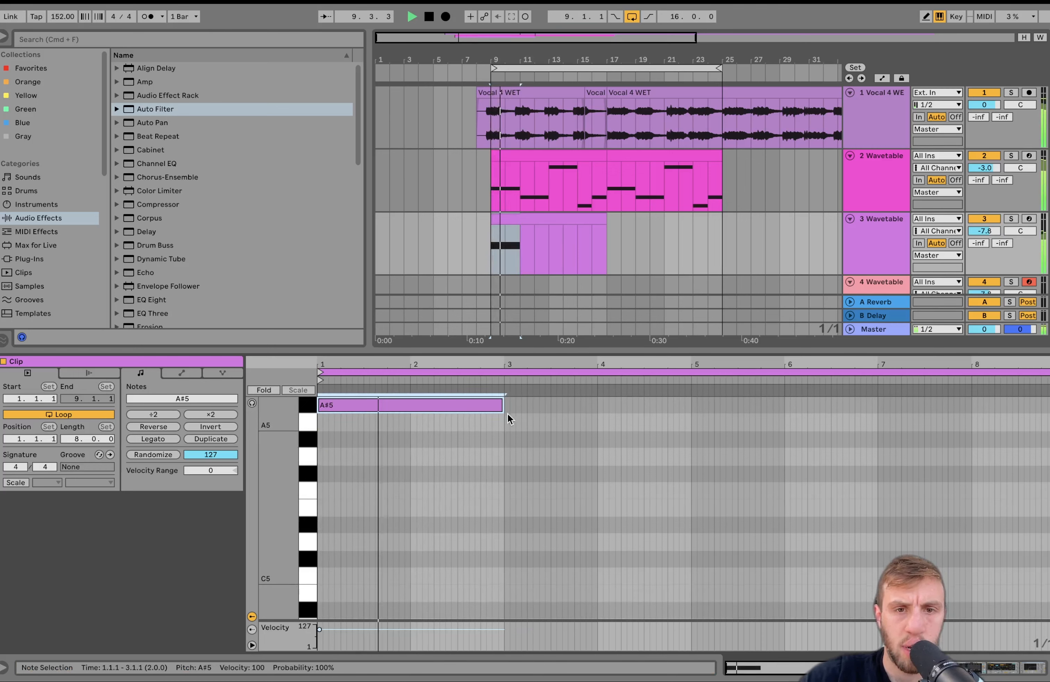
pyautogui.press('space')
pyautogui.hotkey('shift', 'Down')
pyautogui.press('space')
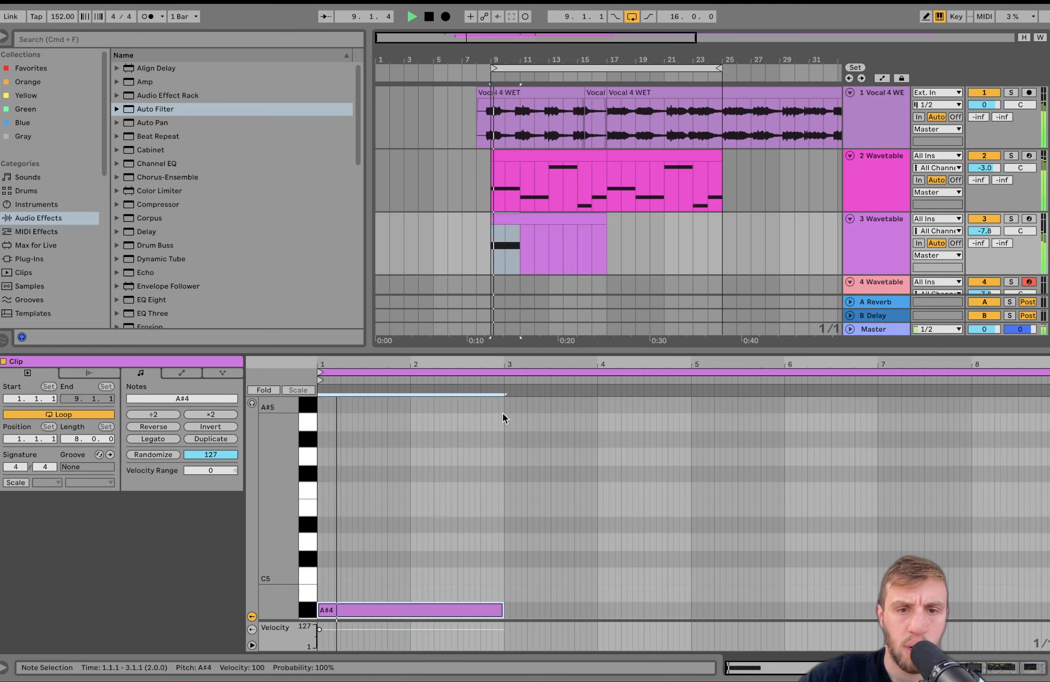
# Duplicate the note as A#4 at bar 3, B4 at bar 5 and A#4 at bar 7, and set track 3's volume to -8.4 dB
pyautogui.press('super+d')
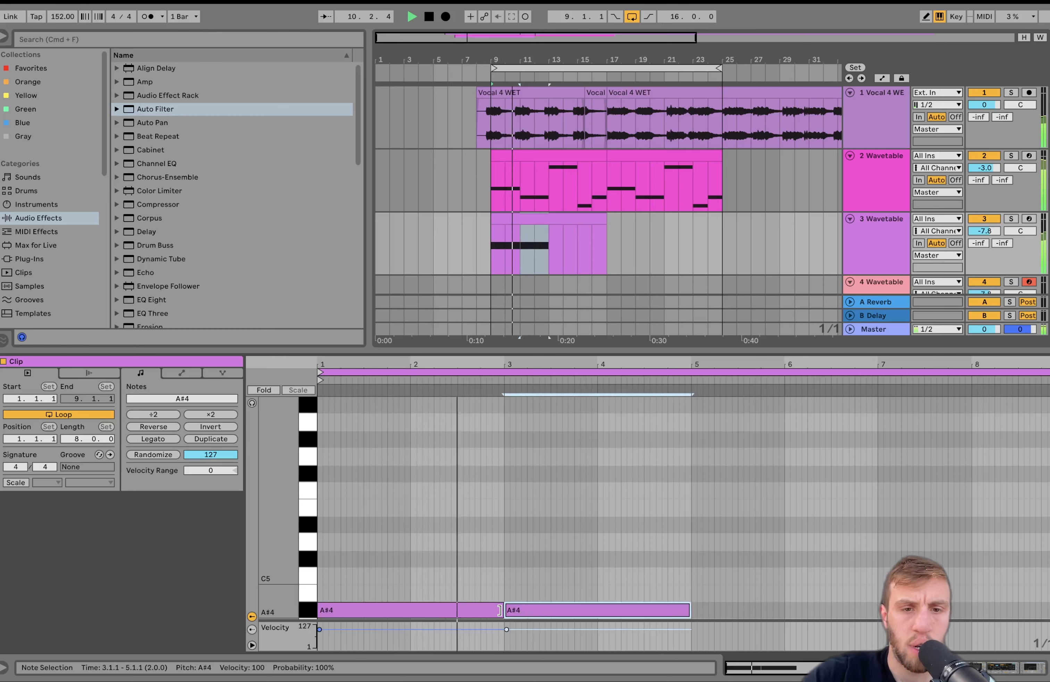
pyautogui.press('super+d')
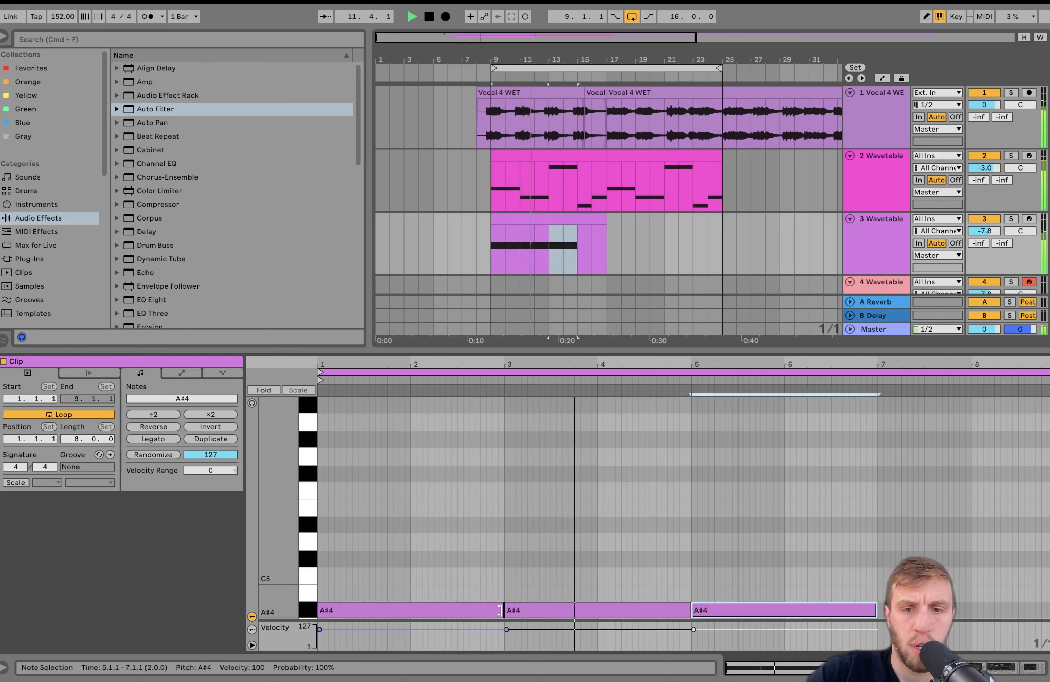
pyautogui.press('Up')
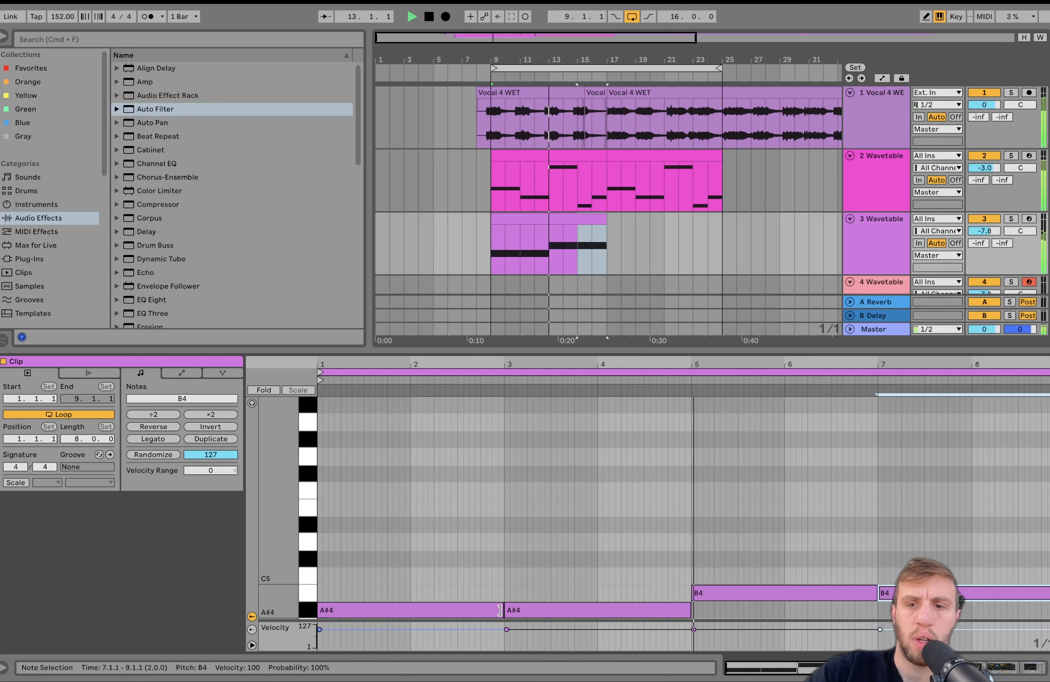
pyautogui.press('super+d')
pyautogui.press('Down')
pyautogui.moveTo(983, 235); pyautogui.dragTo(983, 238)
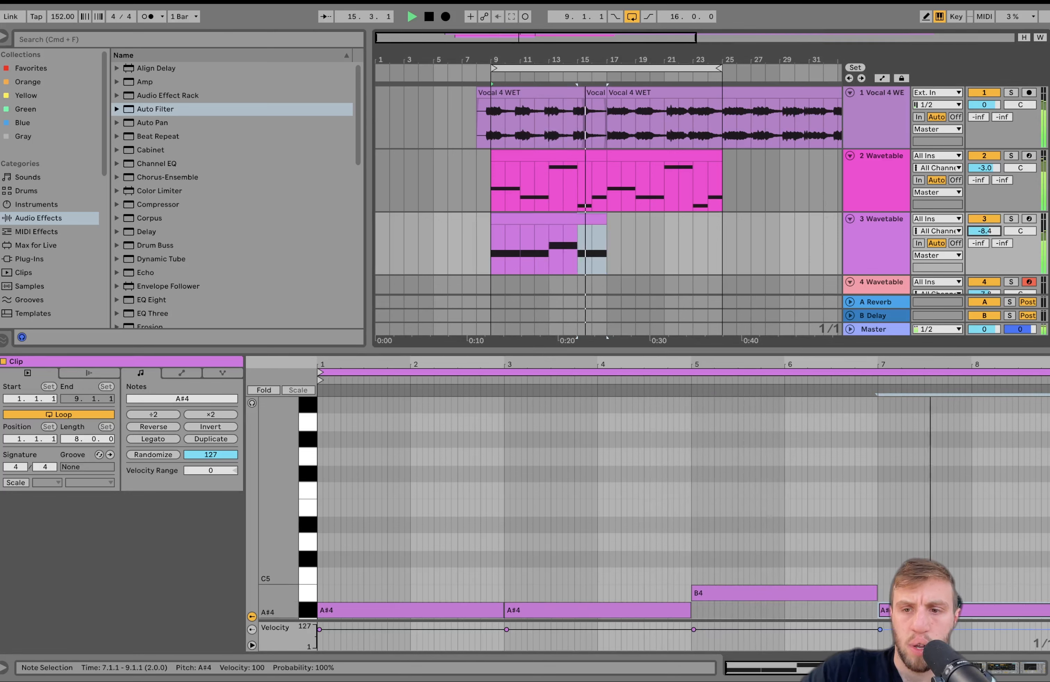
# Shorten the final A#4 note to one bar, duplicate it at bar 8 as C#5, and play the result
pyautogui.moveTo(1048, 610); pyautogui.dragTo(968, 609)
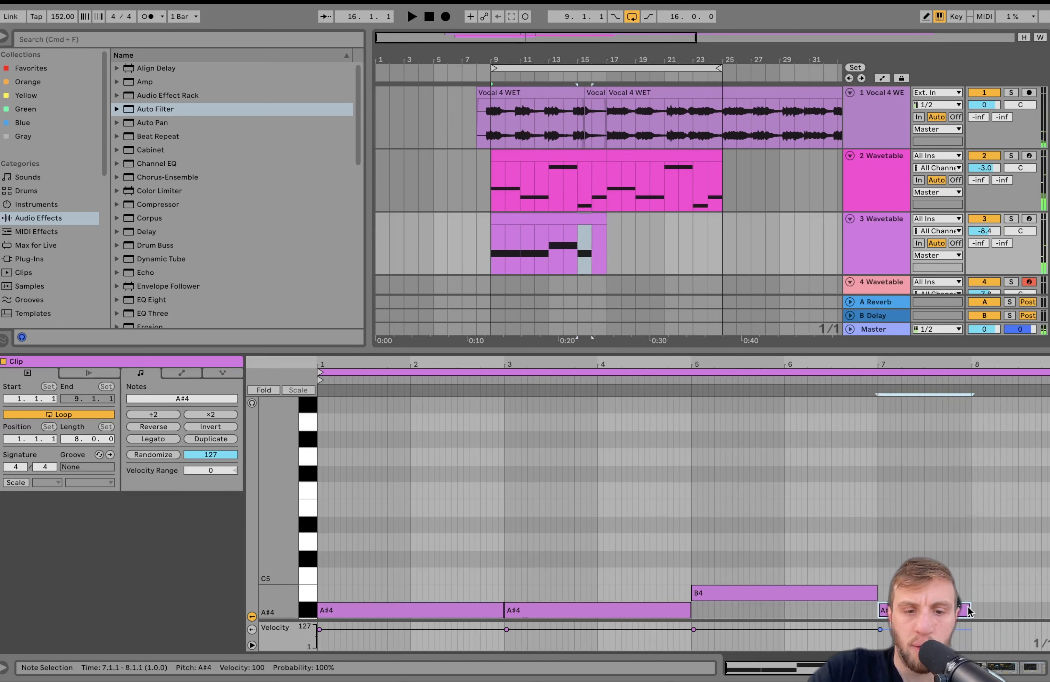
pyautogui.press('super+d')
pyautogui.press('Up')
pyautogui.press('Up')
pyautogui.press('Up')
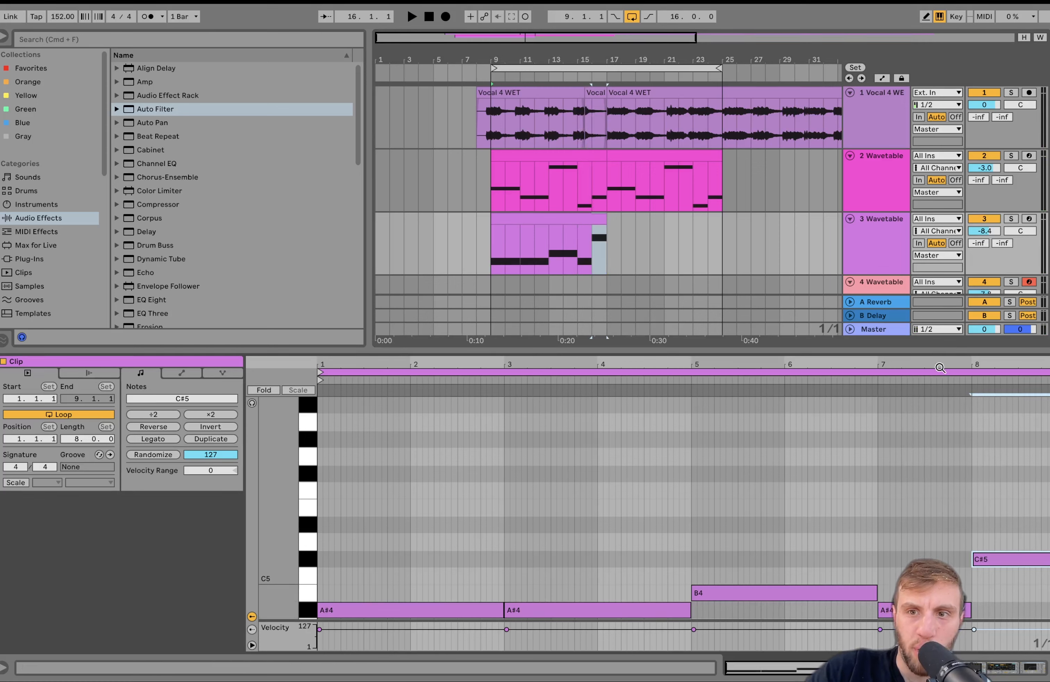
pyautogui.press('space')
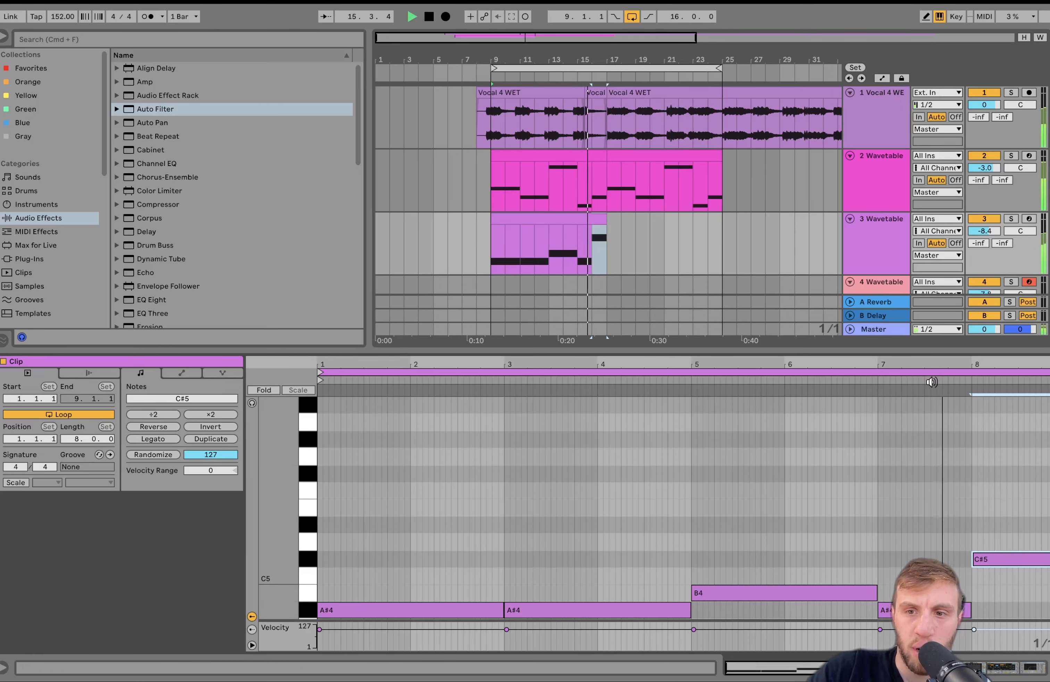
# Try a sustained D#5 note across all eight bars of track 3's clip, and undo it after listening
pyautogui.doubleClick(325, 526)
pyautogui.press('space')
pyautogui.press('space')
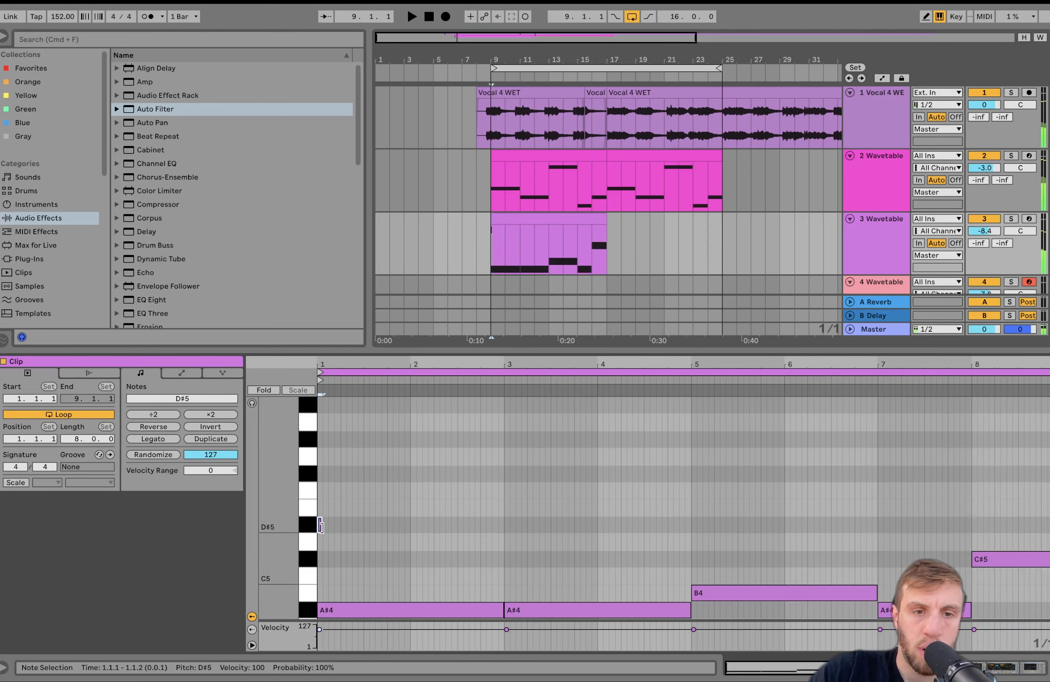
pyautogui.moveTo(332, 524); pyautogui.dragTo(1049, 524)
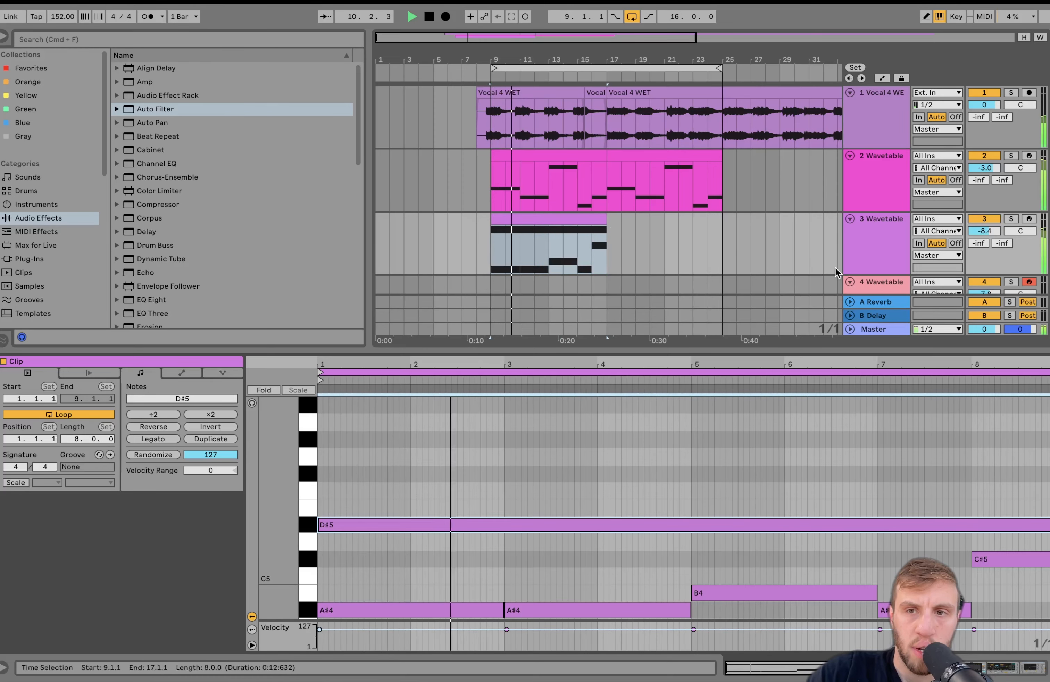
pyautogui.click(859, 252)
pyautogui.click(583, 218)
pyautogui.press('space')
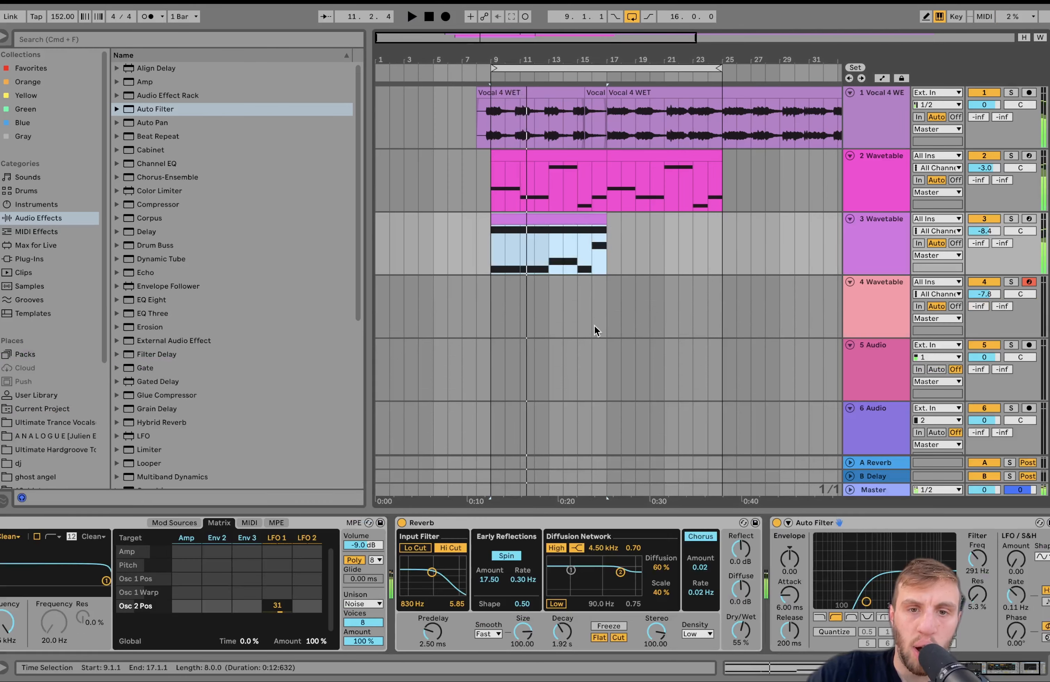
pyautogui.press('super+z')
pyautogui.press('super+z')
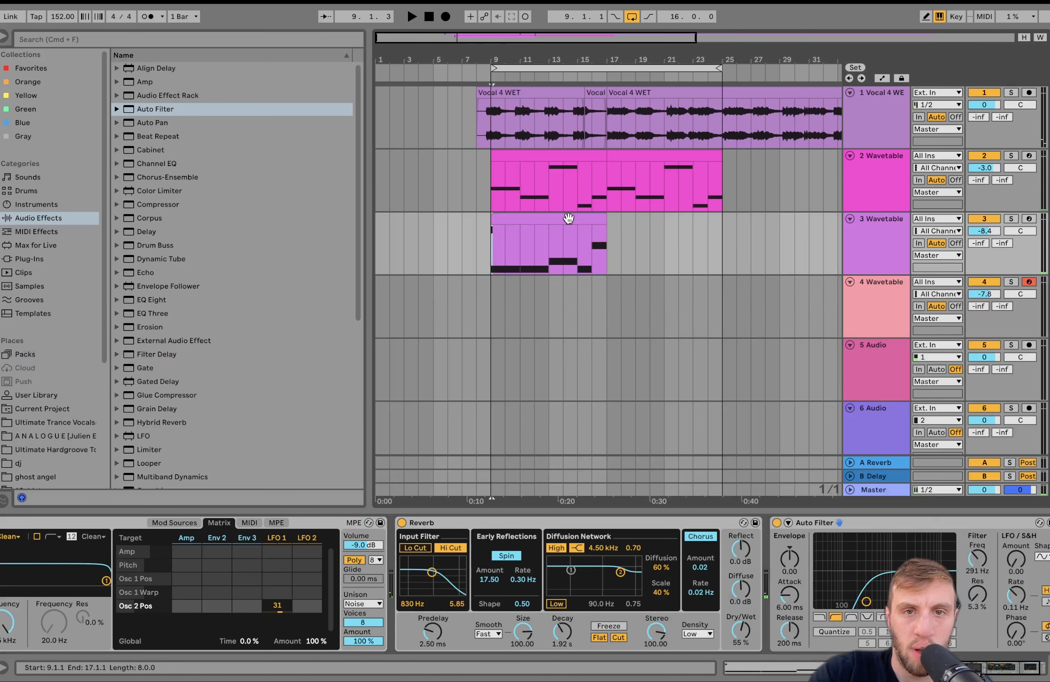
pyautogui.press('super+z')
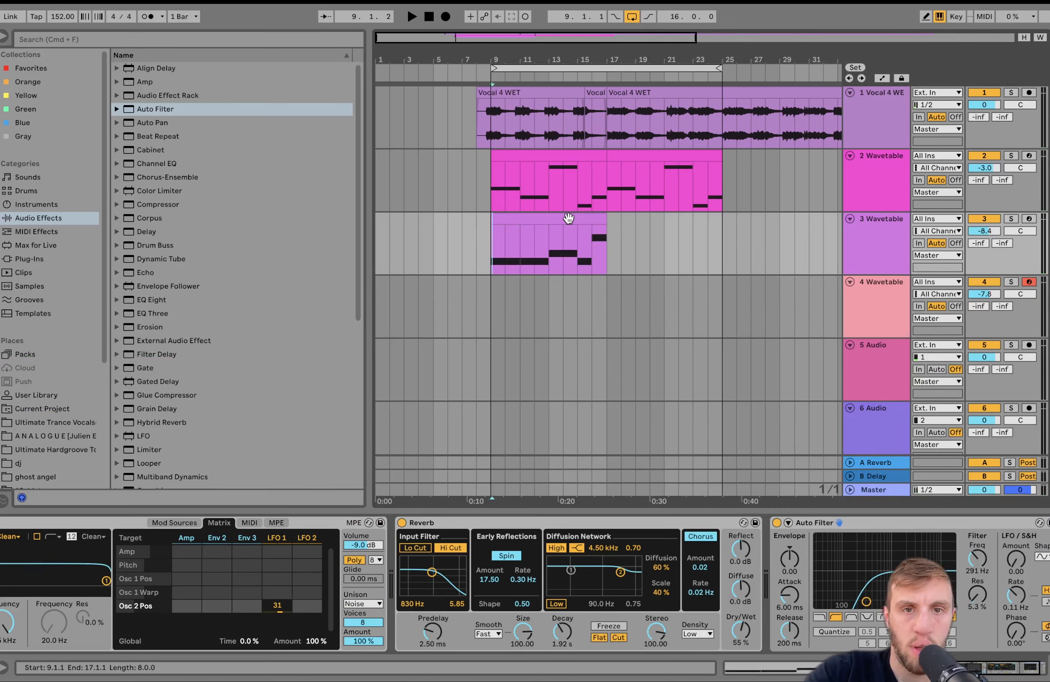
# Duplicate track 3's eight-bar clip to bars 17 to 25 and set the track's volume to -10.6 dB
pyautogui.press('space')
pyautogui.click(568, 219)
pyautogui.press('space')
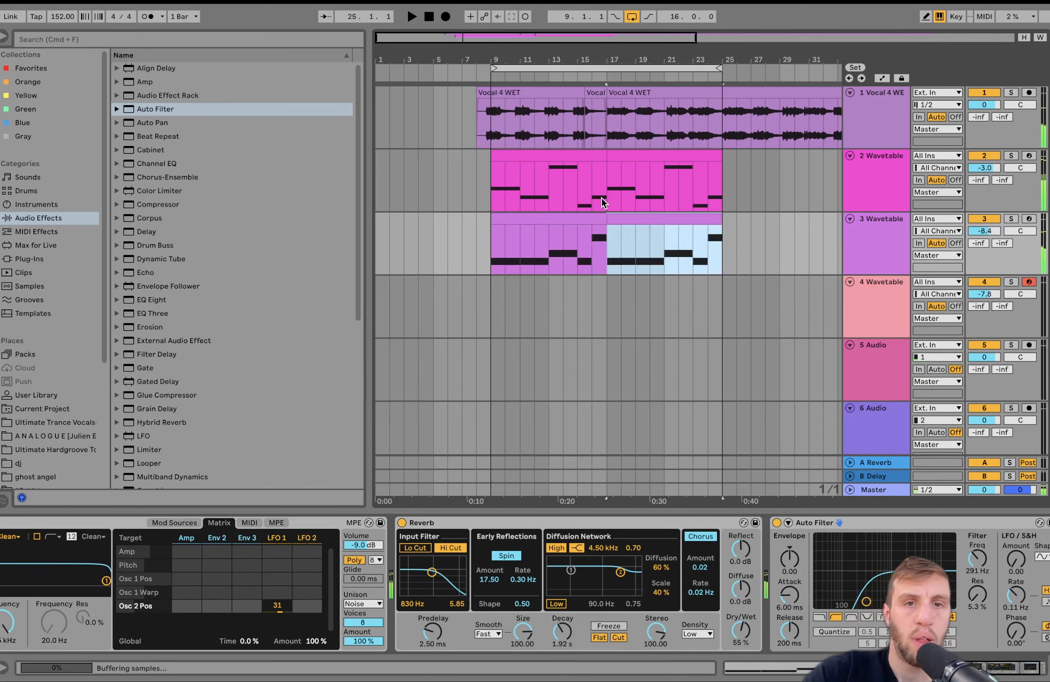
pyautogui.press('super+d')
pyautogui.click(984, 230)
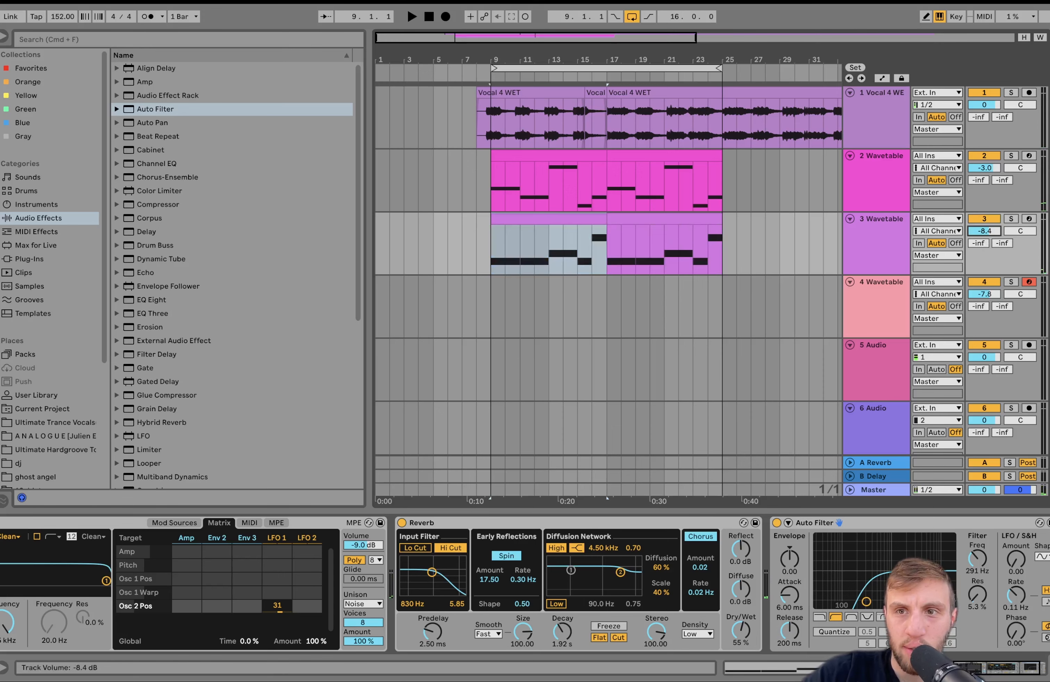
# Insert an eight-bar MIDI clip on track 4 from bar 9 with a sixteenth-note D#3 at its start, and set the track volume to -4.3 dB
pyautogui.moveTo(494, 303)
pyautogui.mouseDown()
pyautogui.moveTo(613, 305)
pyautogui.moveTo(494, 299)
pyautogui.mouseUp()
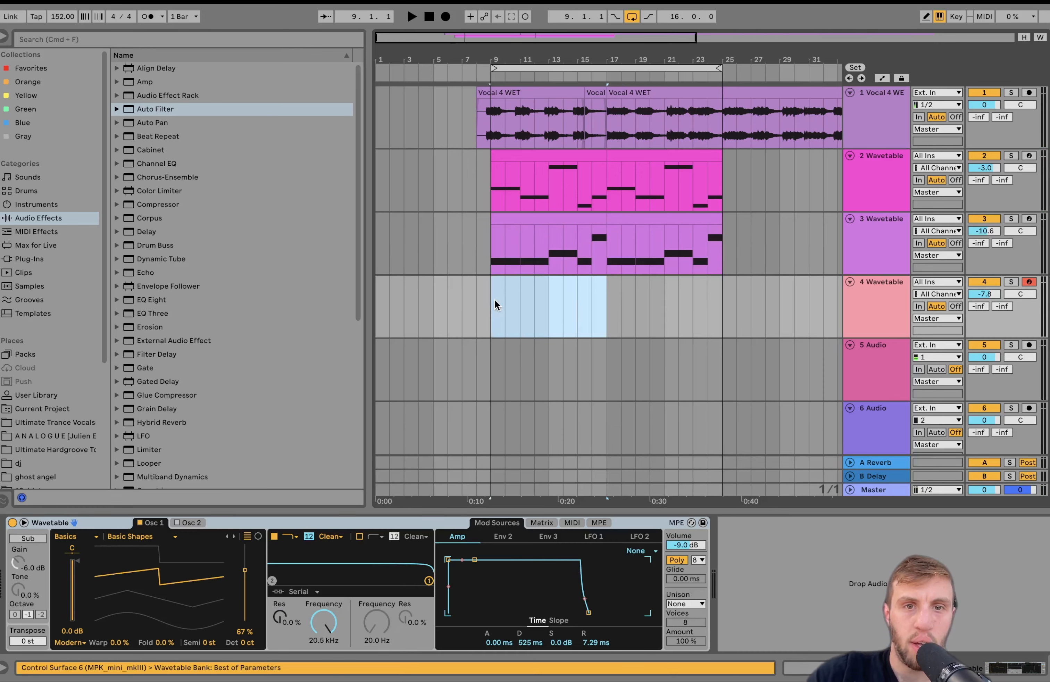
pyautogui.press('super+shift+m')
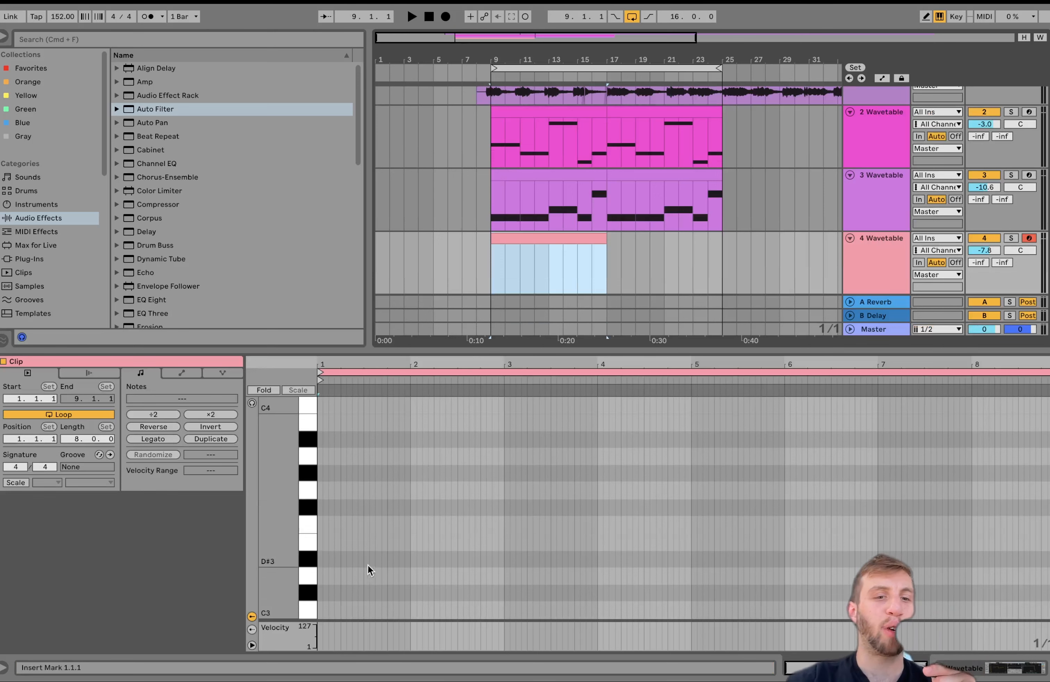
pyautogui.doubleClick(322, 558)
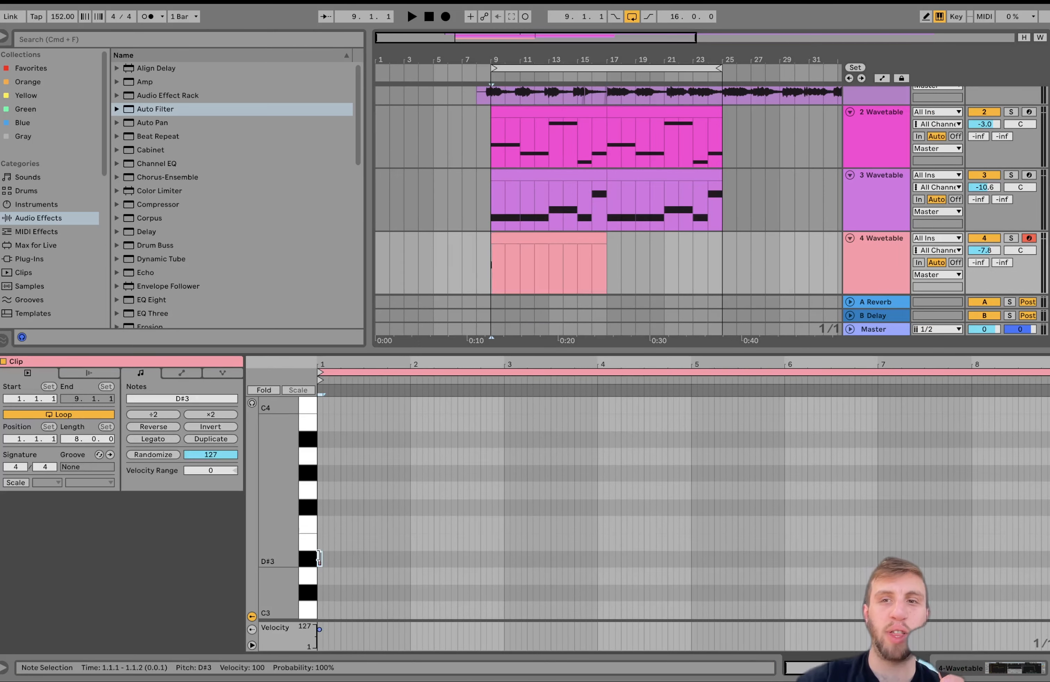
pyautogui.moveTo(984, 250); pyautogui.dragTo(984, 246)
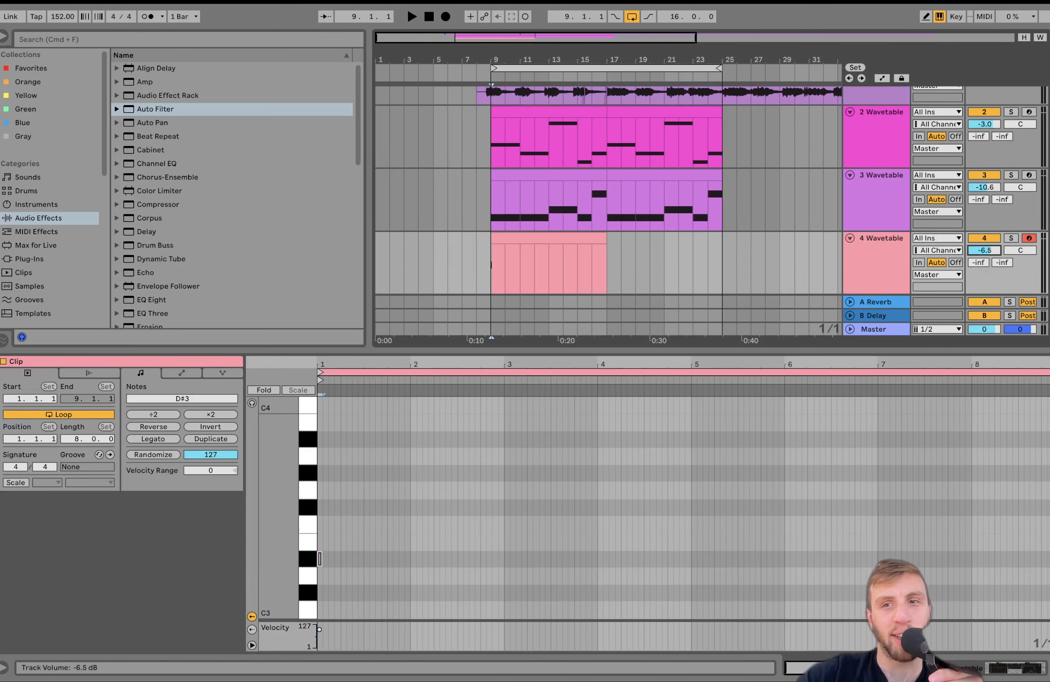
# Examine and play the short Vocal 4 WET clip between 15.3.1 and 17.1.1 on track 1
pyautogui.scroll(3, 587, 172)
pyautogui.scroll(5, 584, 126)
pyautogui.click(614, 92)
pyautogui.press('space')
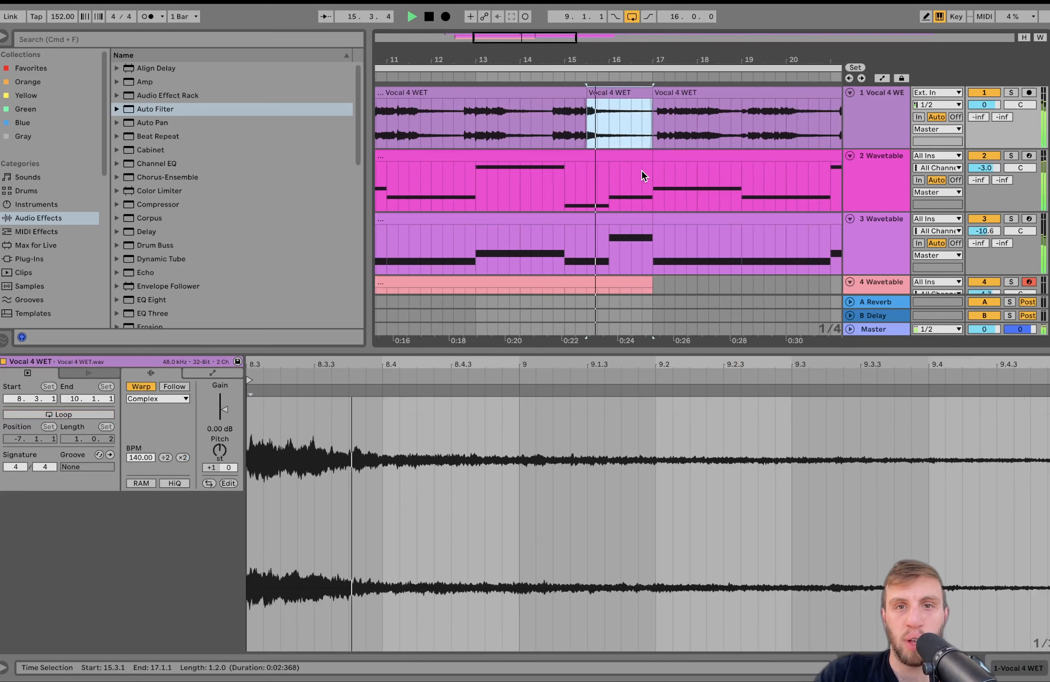
pyautogui.press('space')
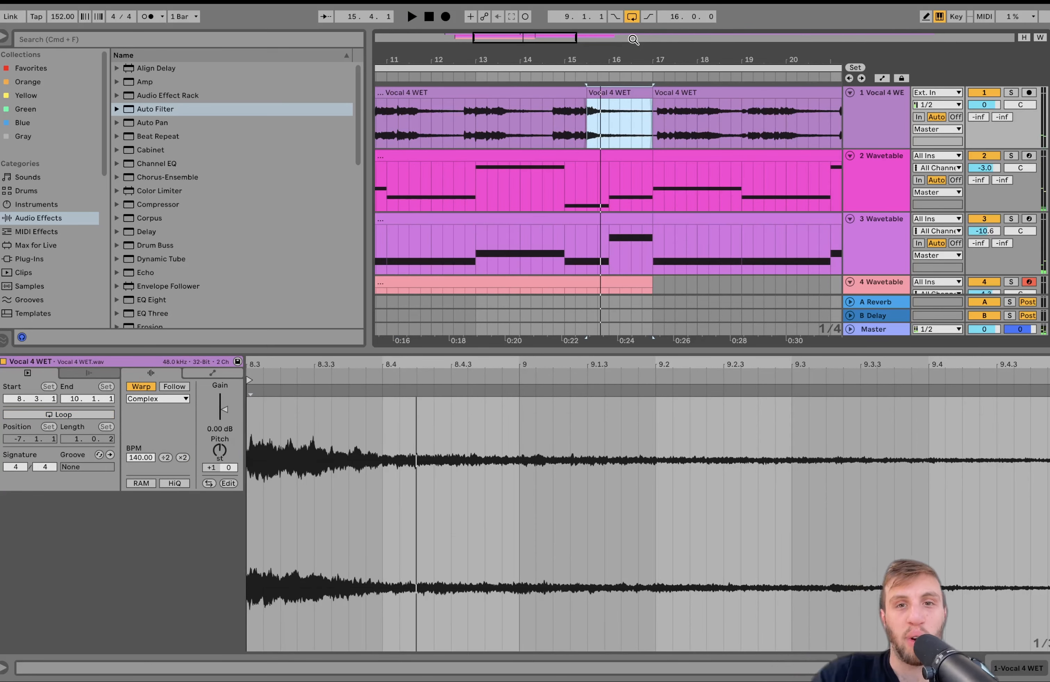
pyautogui.scroll(-3, 577, 106)
pyautogui.scroll(-5, 578, 104)
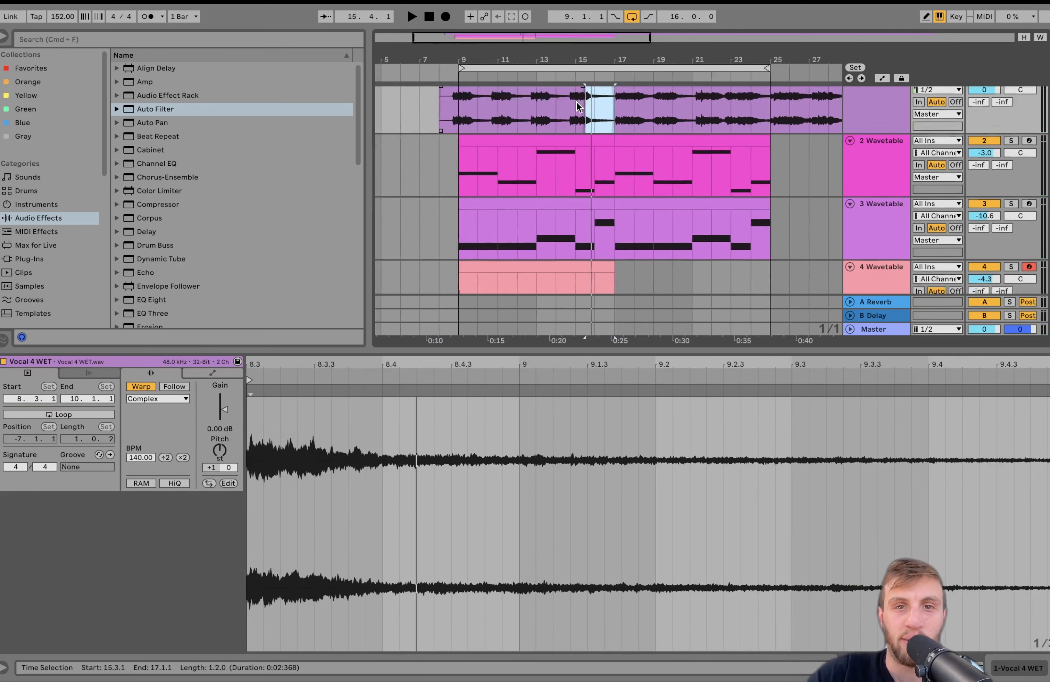
# Lengthen the D#3 note in track 4's clip to two sixteenths and transpose it up an octave to D#4 while listening
pyautogui.click(562, 163)
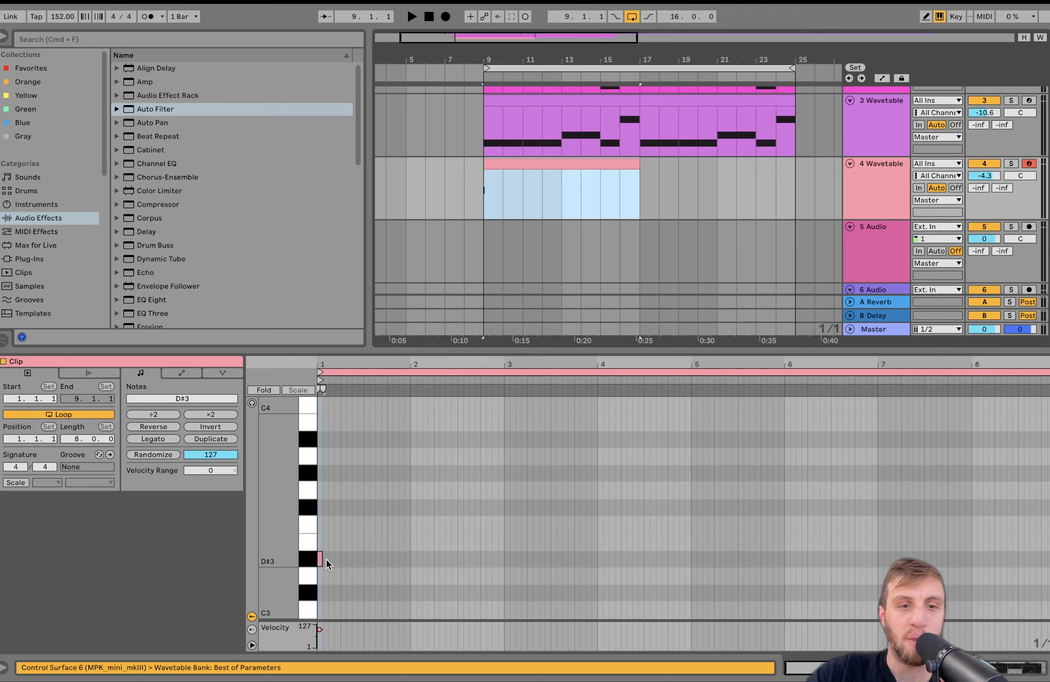
pyautogui.moveTo(323, 558); pyautogui.dragTo(328, 559)
pyautogui.press('space')
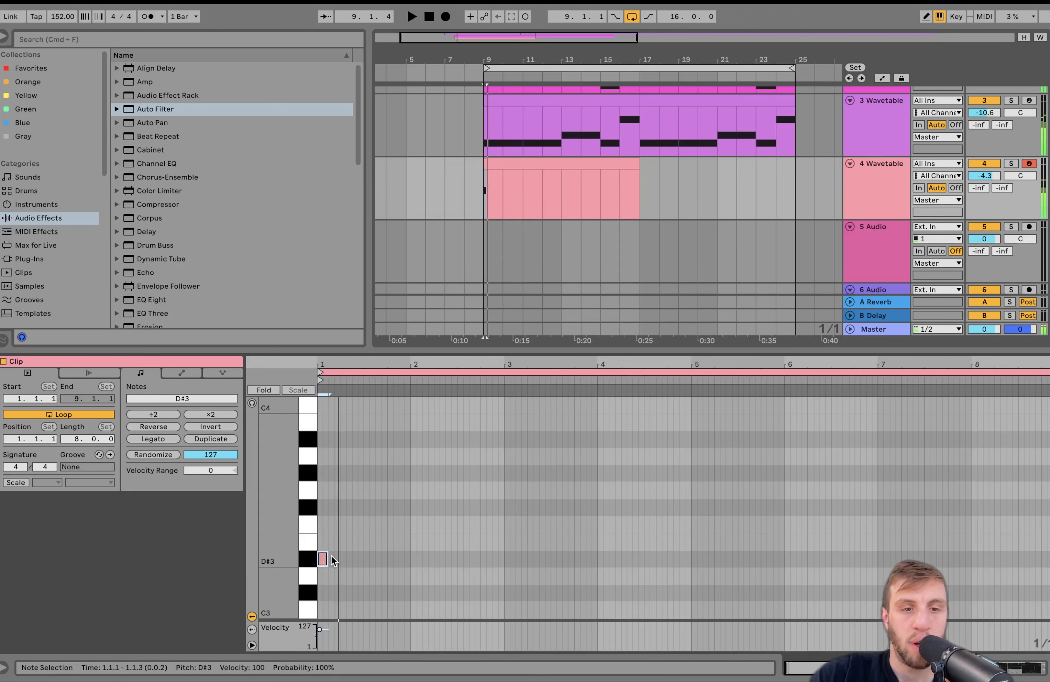
pyautogui.press('space')
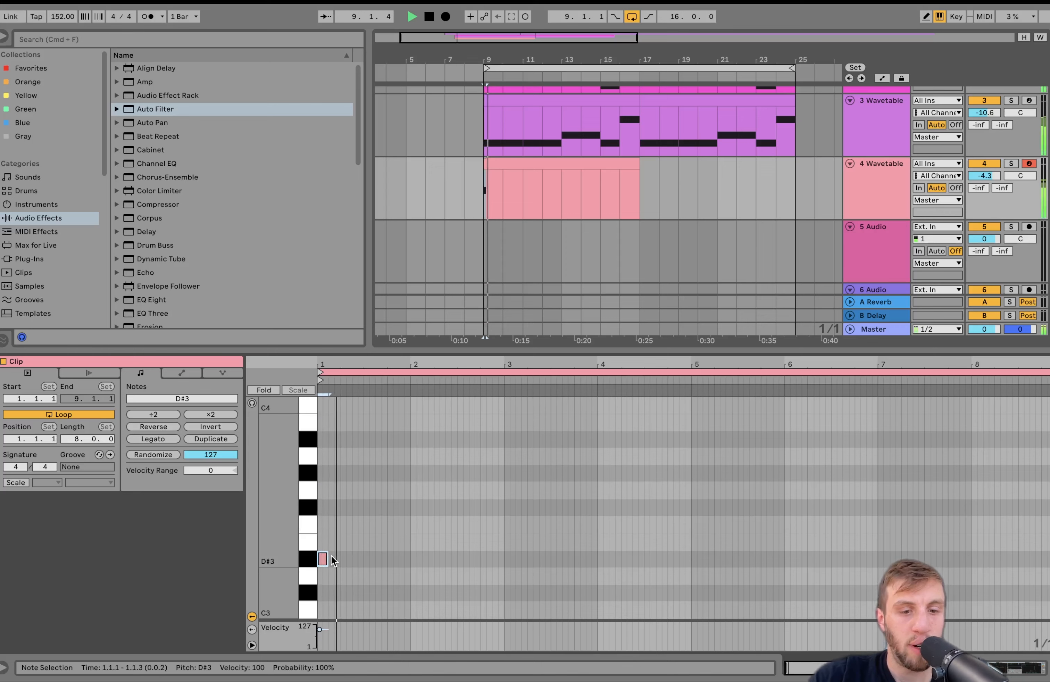
pyautogui.hotkey('shift', 'Up')
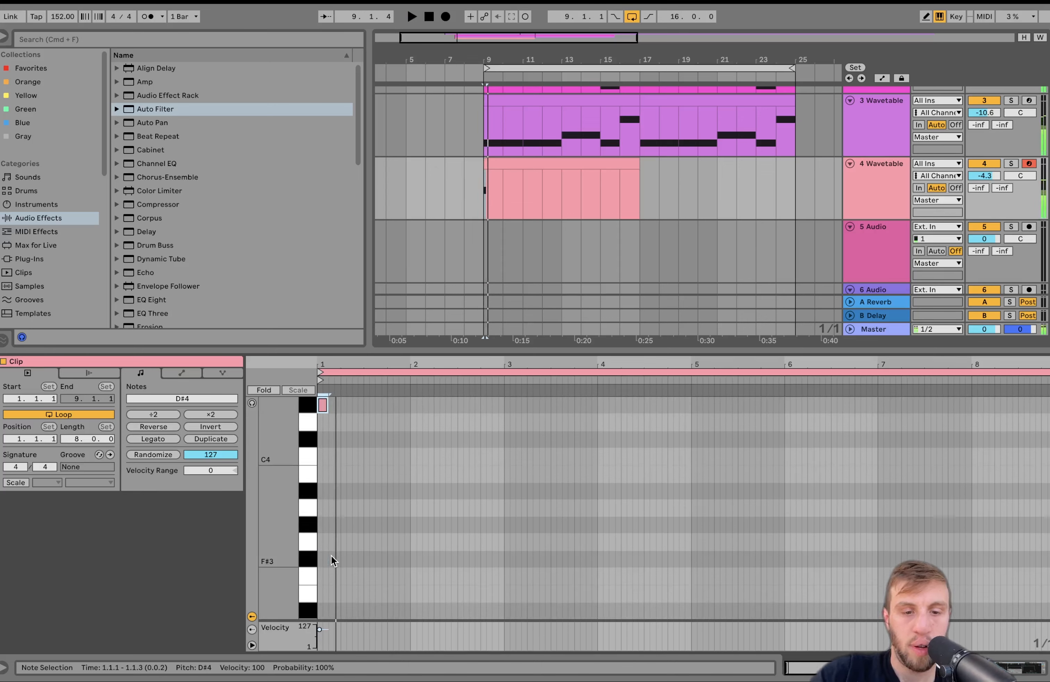
# Duplicate the D#4 note onto beat 2 of bar 1 and check the timing in playback
pyautogui.press('super+d')
pyautogui.press('Right')
pyautogui.press('Right')
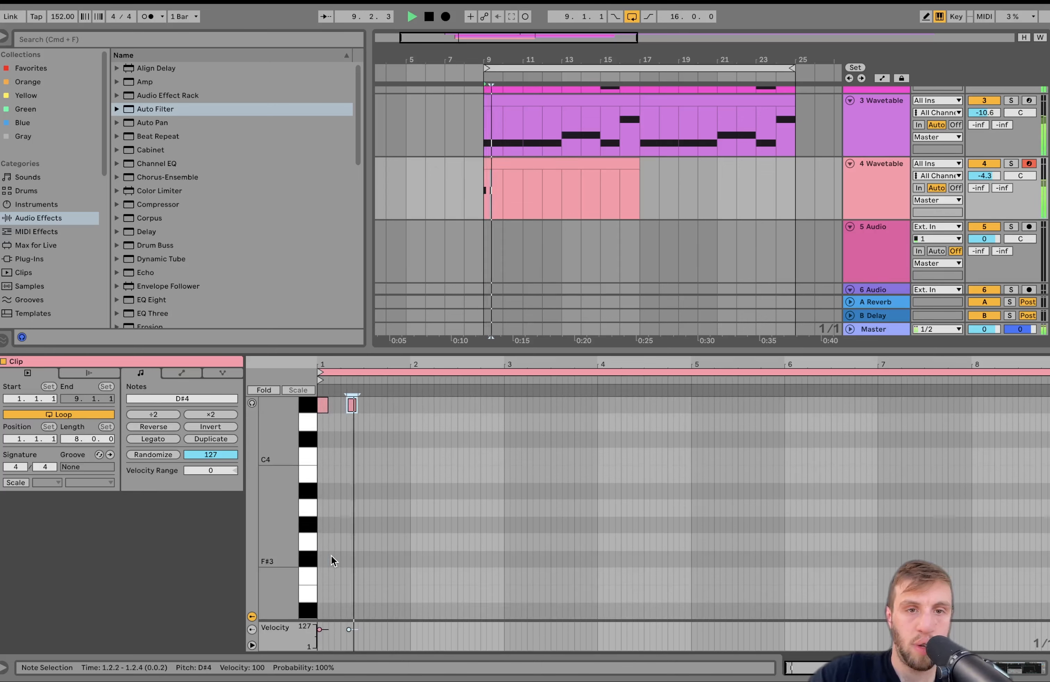
pyautogui.press('space')
pyautogui.press('space')
# Duplicate both D#4 notes onto beats 3 and 4 of bar 1 and play the pattern
pyautogui.press('super+a')
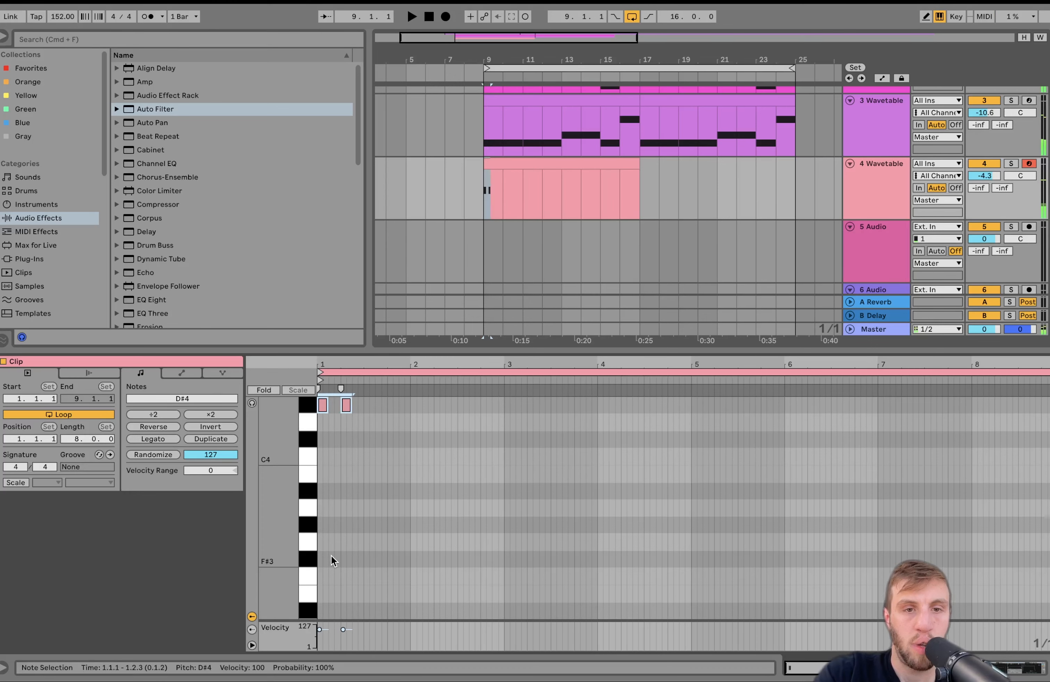
pyautogui.press('super+d')
pyautogui.press('Right')
pyautogui.press('Right')
pyautogui.press('space')
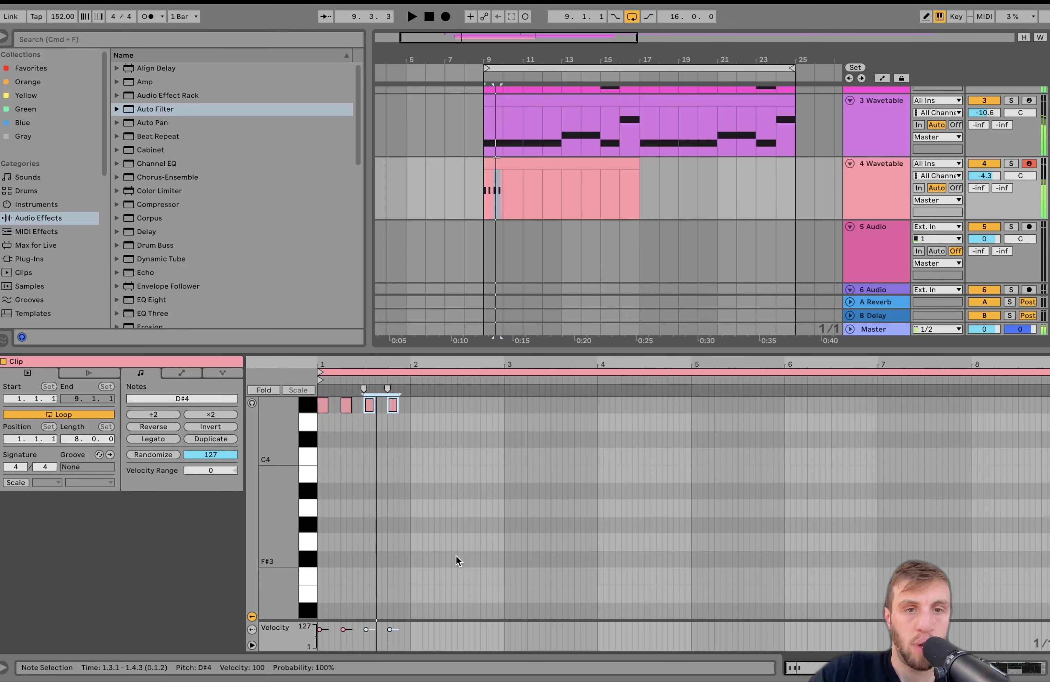
# Transpose the fourth note down to A#3, keeping it on beat 4 of bar 1
pyautogui.press('space')
pyautogui.click(398, 487)
pyautogui.click(393, 405)
pyautogui.press('Down')
pyautogui.press('Down')
pyautogui.press('Down')
pyautogui.press('Down')
pyautogui.press('Down')
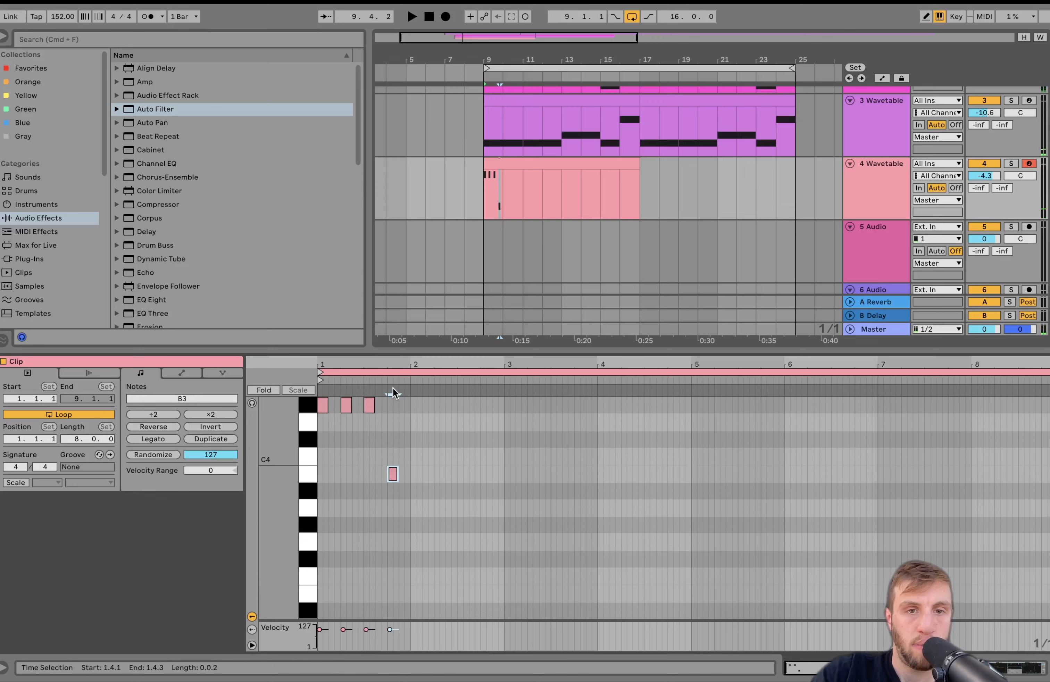
pyautogui.press('space')
pyautogui.press('Right')
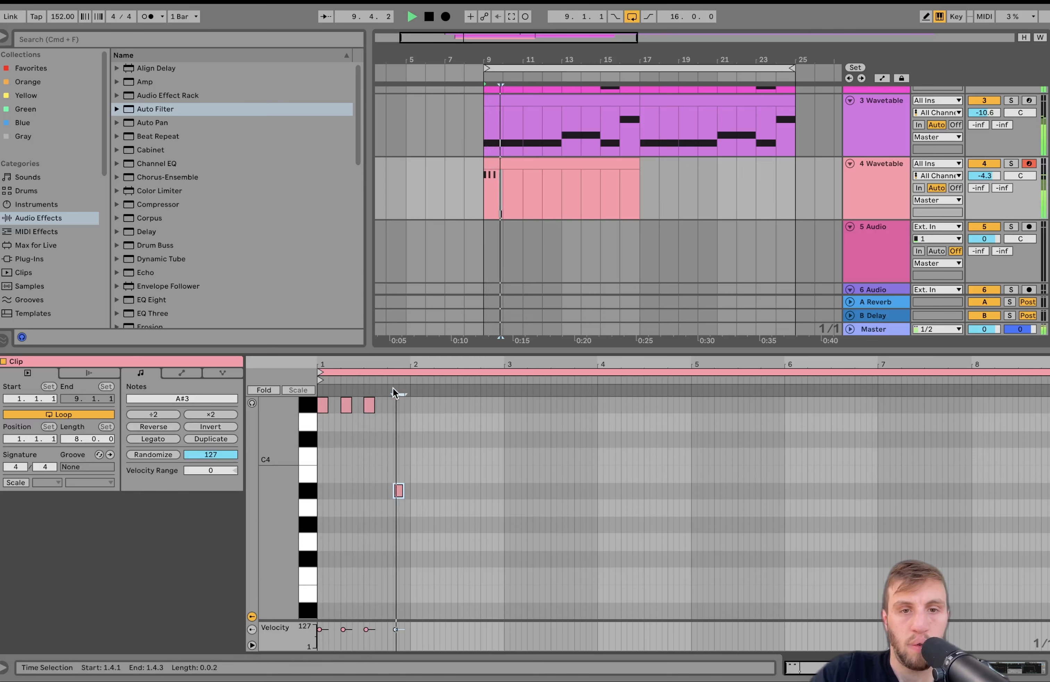
pyautogui.press('Left')
# Duplicate the A#3 note onto beats 1, 2 and 3 of bar 2 in track 4's clip
pyautogui.press('super+d')
pyautogui.press('Right')
pyautogui.press('Right')
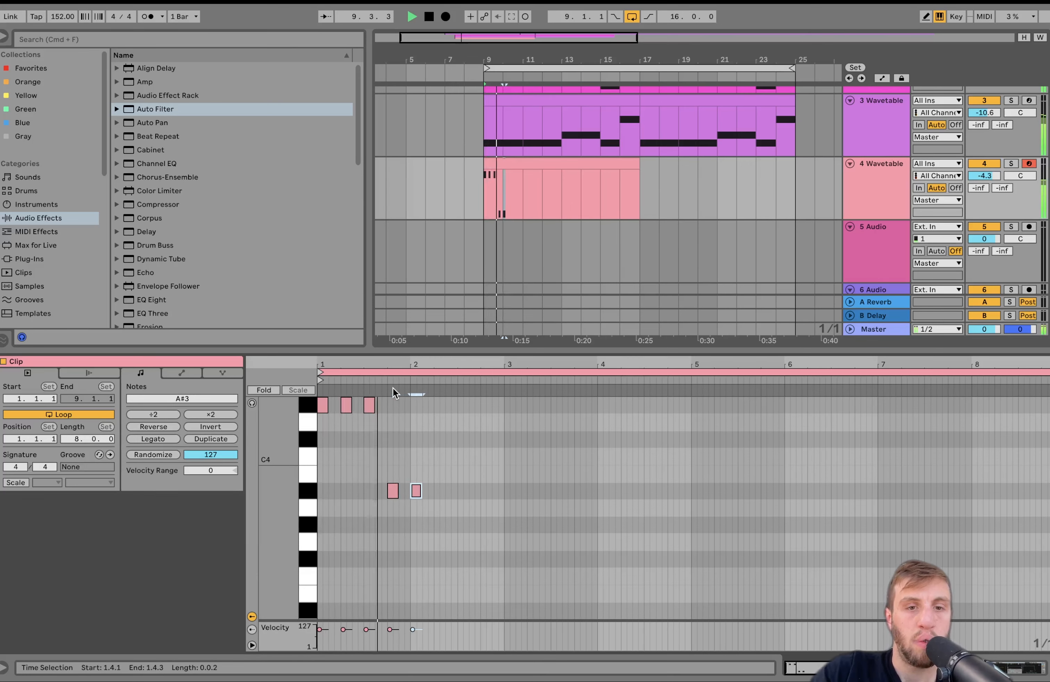
pyautogui.press('super+d')
pyautogui.press('Right')
pyautogui.press('super+d')
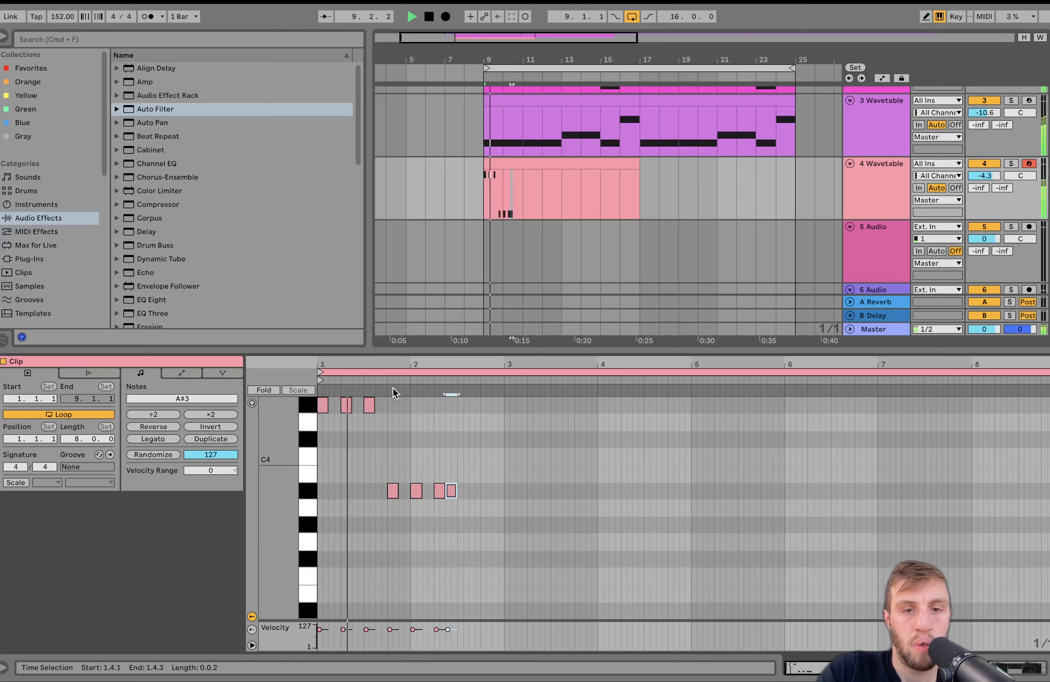
pyautogui.press('Right')
pyautogui.press('Right')
# Duplicate the A#3 note onto beat 4 of bar 2, trying B3 there before returning it to A#3
pyautogui.press('super+d')
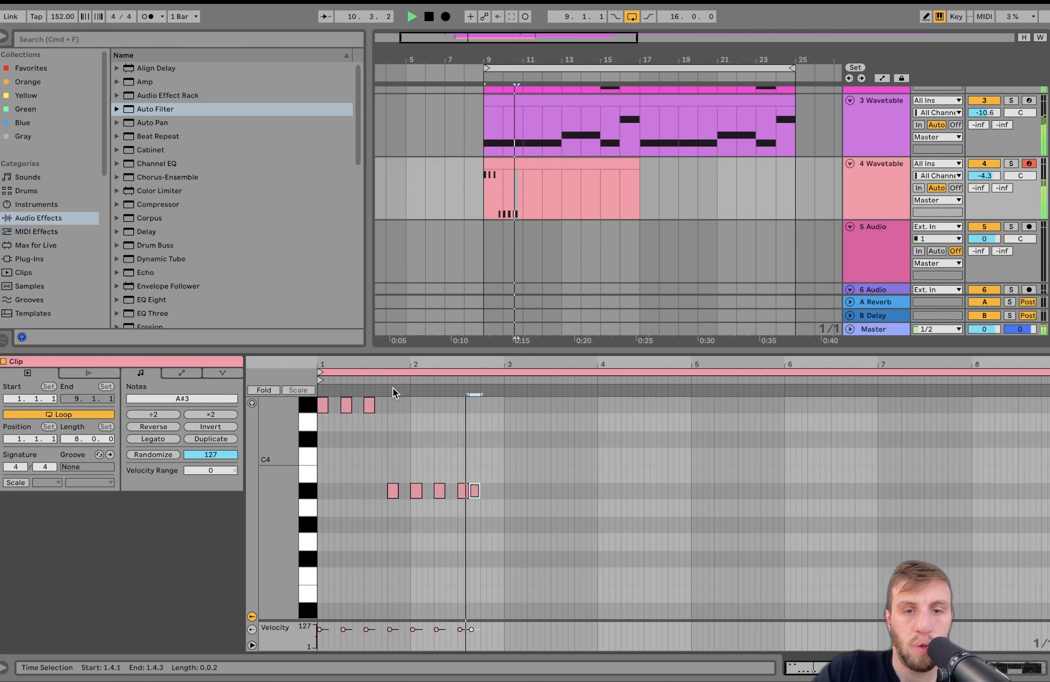
pyautogui.press('Right')
pyautogui.press('Right')
pyautogui.press('Up')
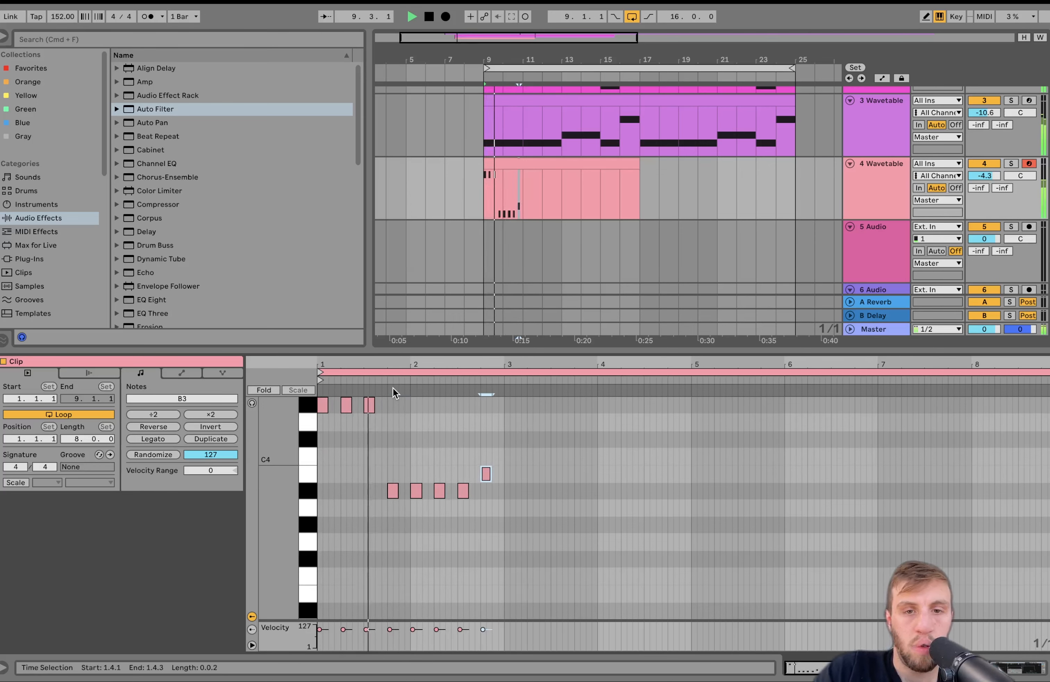
pyautogui.press('Down')
# Duplicate the note onto beats 1 and 2 of bar 3, transposing both copies up to B3
pyautogui.press('super+d')
pyautogui.press('Right')
pyautogui.press('Right')
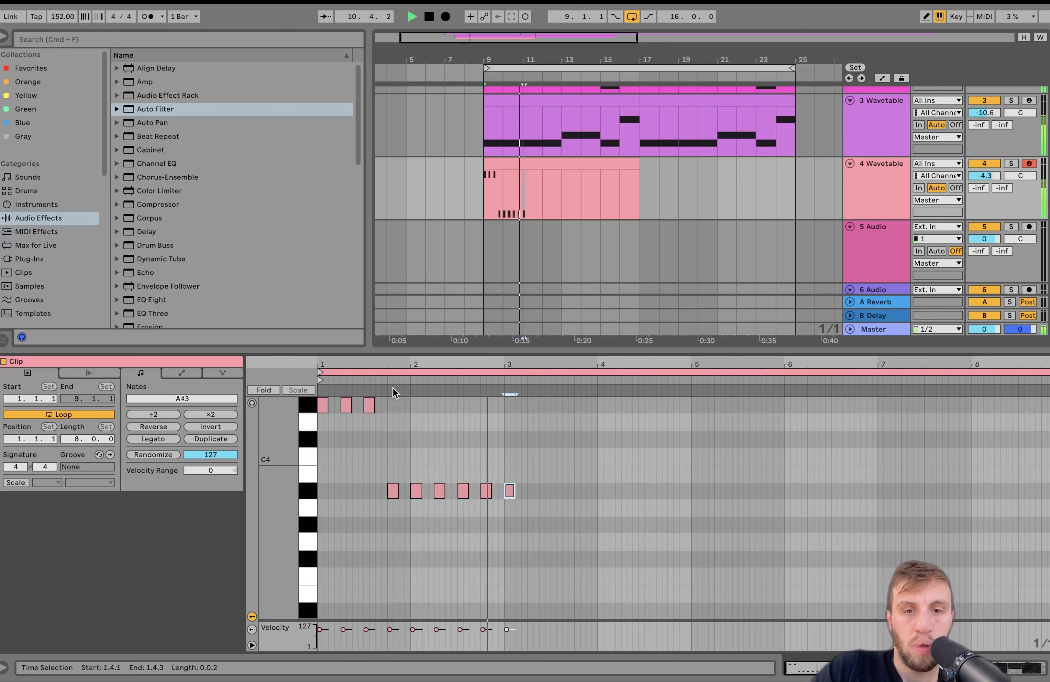
pyautogui.press('Up')
pyautogui.press('super+d')
pyautogui.press('space')
pyautogui.press('Right')
pyautogui.press('Right')
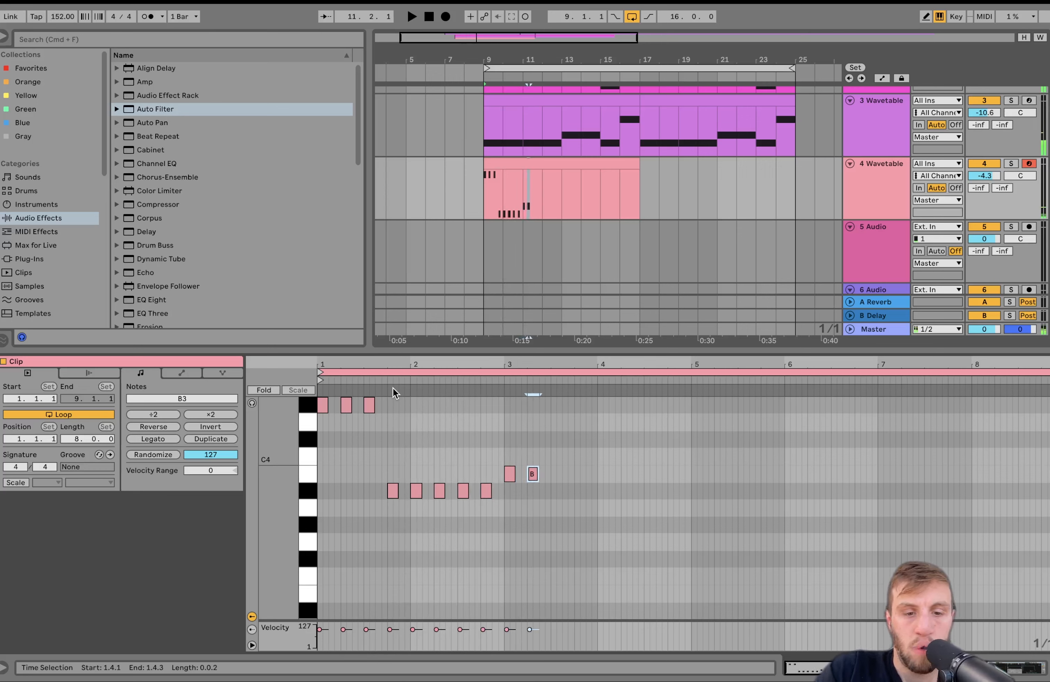
# Duplicate the B3 note onto beat 3 of bar 3 and add an A#3 copy on beat 4
pyautogui.press('super+d')
pyautogui.press('Right')
pyautogui.press('Right')
pyautogui.press('Right')
pyautogui.press('super+d')
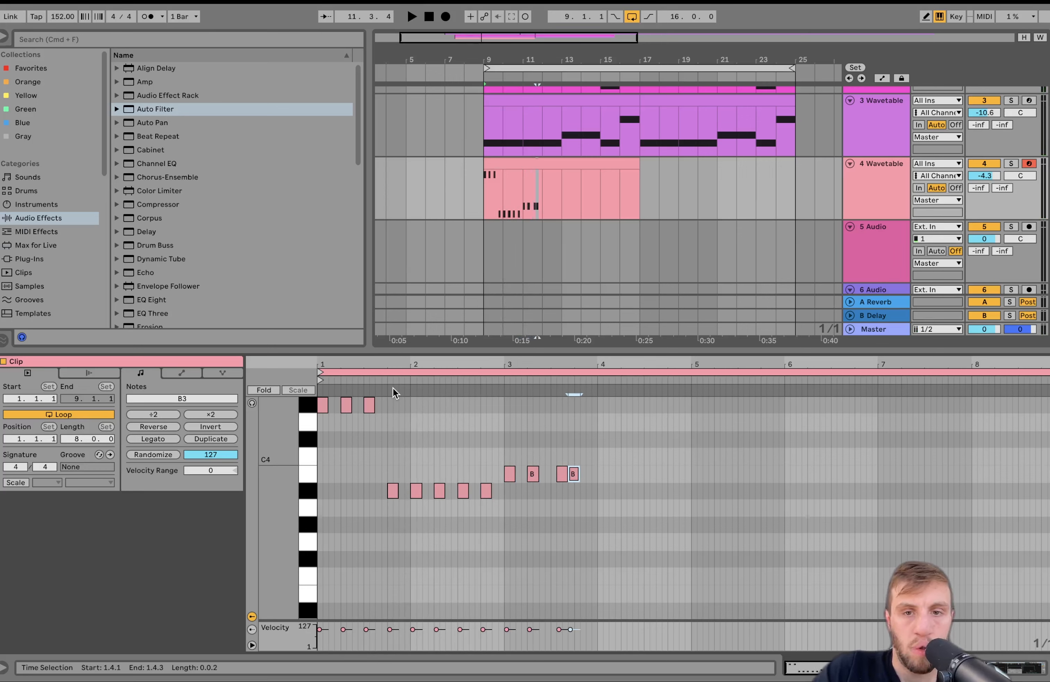
pyautogui.press('Down')
pyautogui.press('Right')
pyautogui.moveTo(570, 440); pyautogui.dragTo(599, 498)
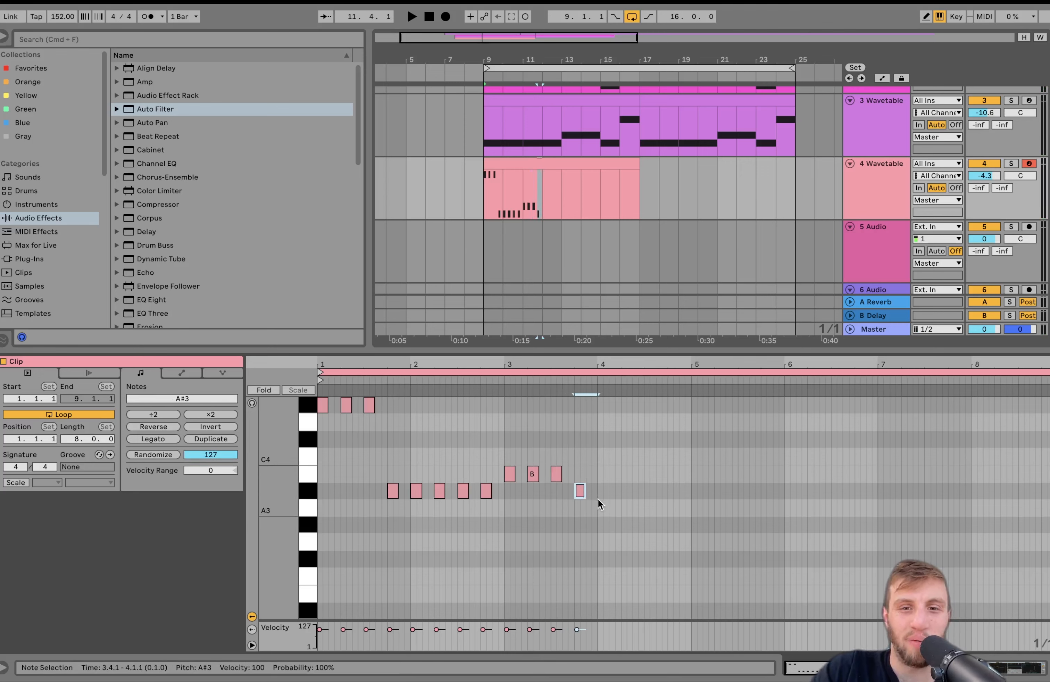
# Repeat the A#3 note on all four beats of bar 4 and undo the extra copy in bar 5
pyautogui.press('super+d')
pyautogui.press('super+d')
pyautogui.press('super+d')
pyautogui.press('super+d')
pyautogui.press('super+d')
pyautogui.press('space')
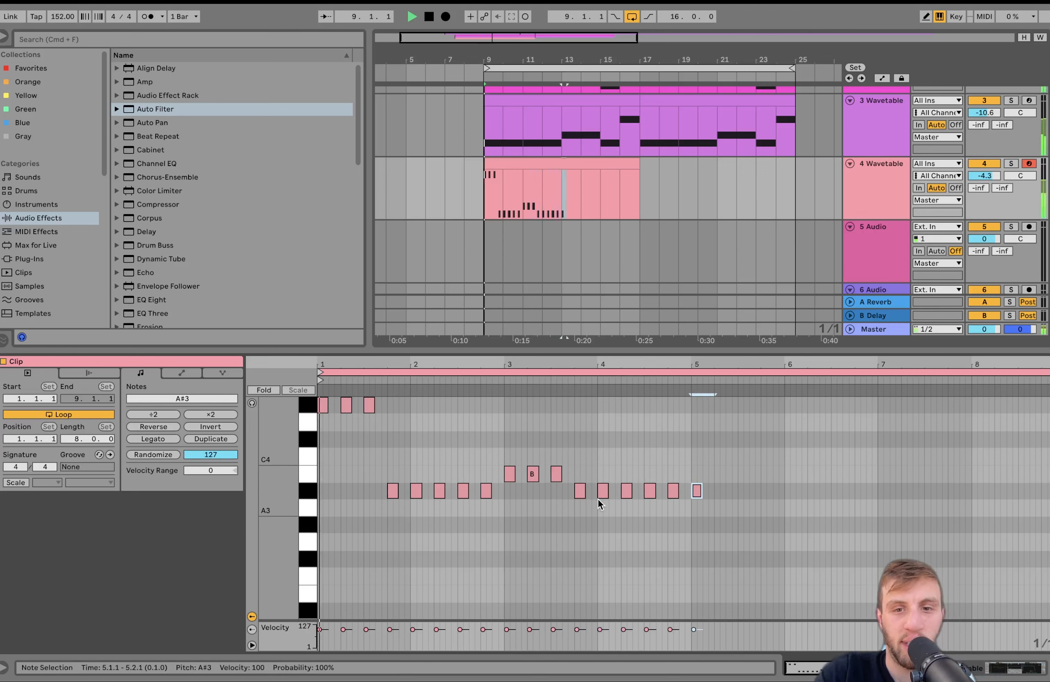
pyautogui.press('super+z')
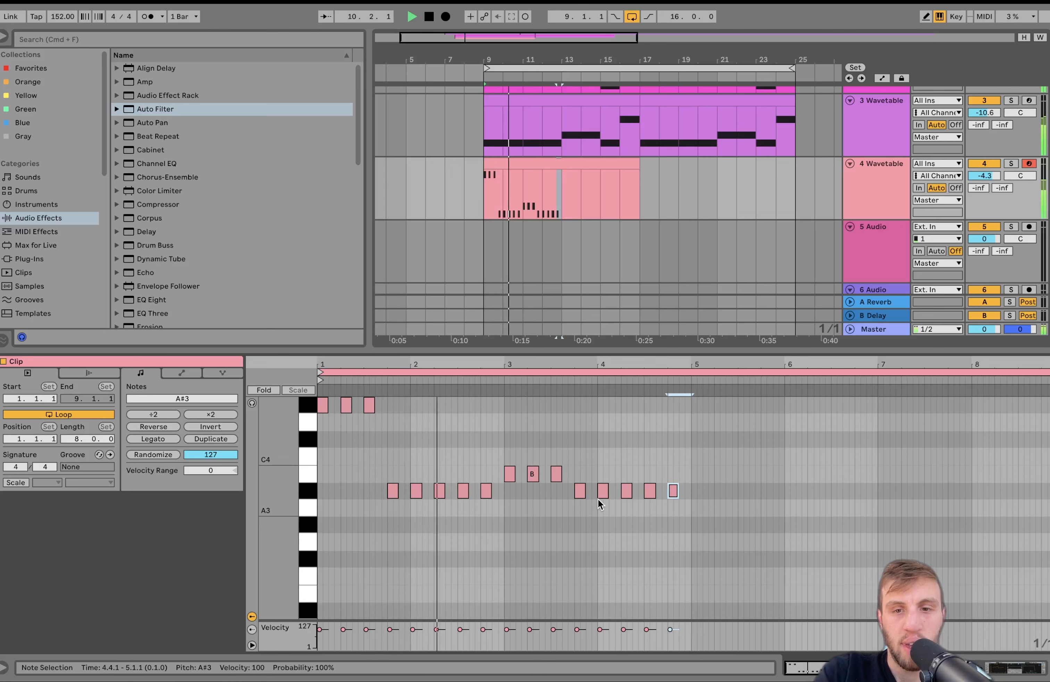
# Duplicate the last A#3 note into bar 5, transpose it to B3 and repeat it on beats 1, 2 and 3
pyautogui.press('super+d')
pyautogui.press('Up')
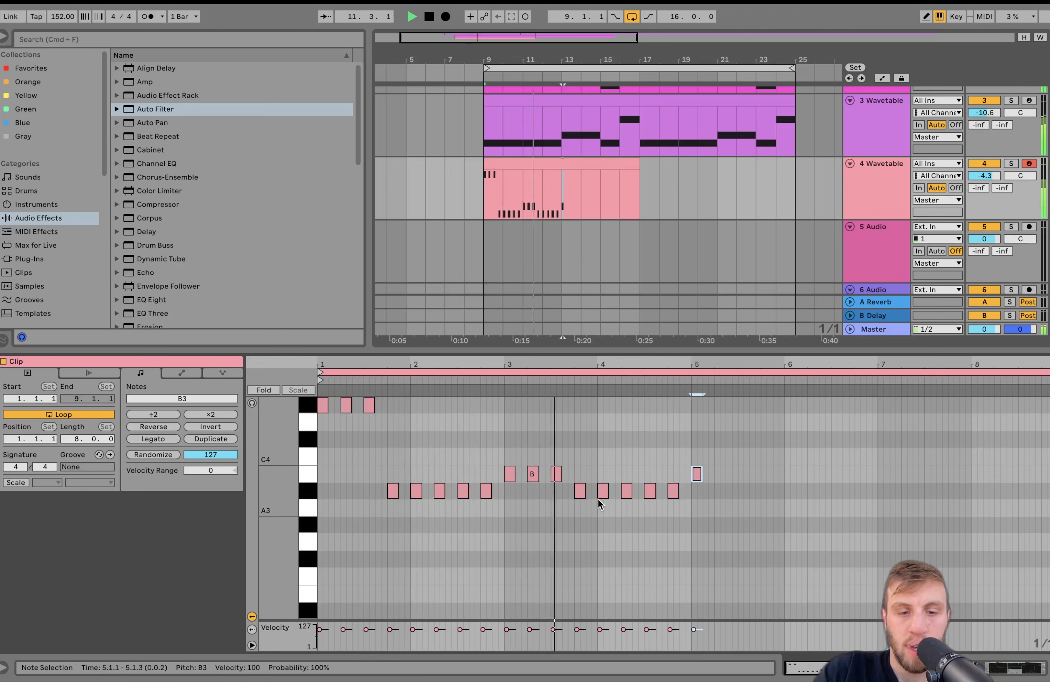
pyautogui.press('super+d')
pyautogui.press('Right')
pyautogui.press('Right')
pyautogui.press('super+d')
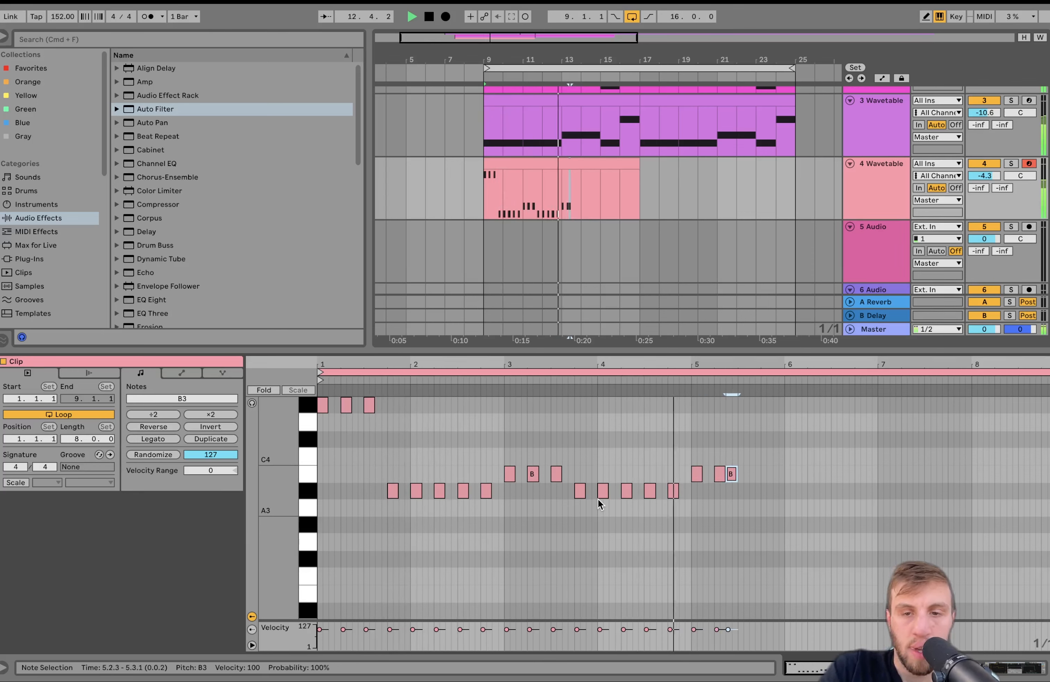
pyautogui.press('Right')
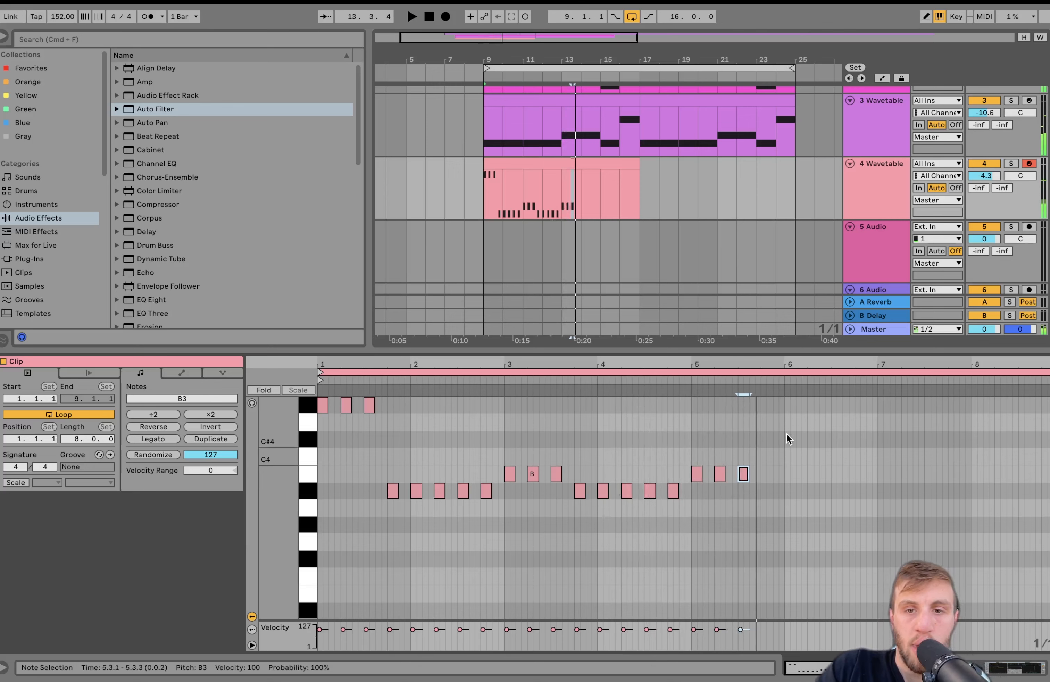
# Copy bar 5's three B3 notes to start on beat 4, transpose the copies to C#4 and duplicate that C#4 group once
pyautogui.moveTo(695, 455); pyautogui.dragTo(759, 482)
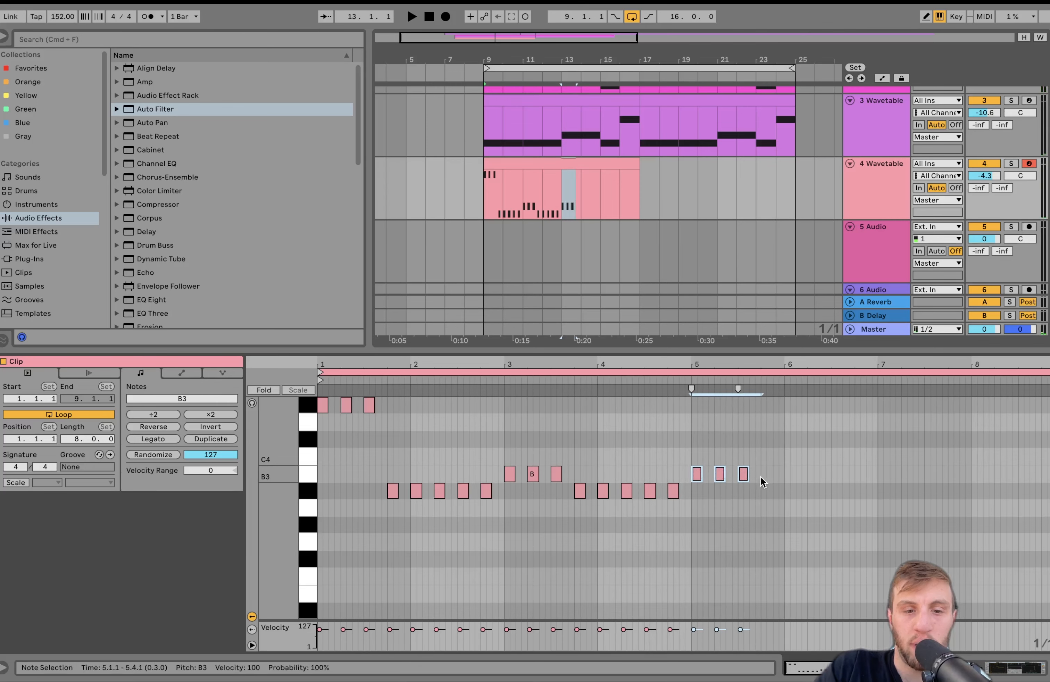
pyautogui.press('super+d')
pyautogui.press('Up')
pyautogui.press('Up')
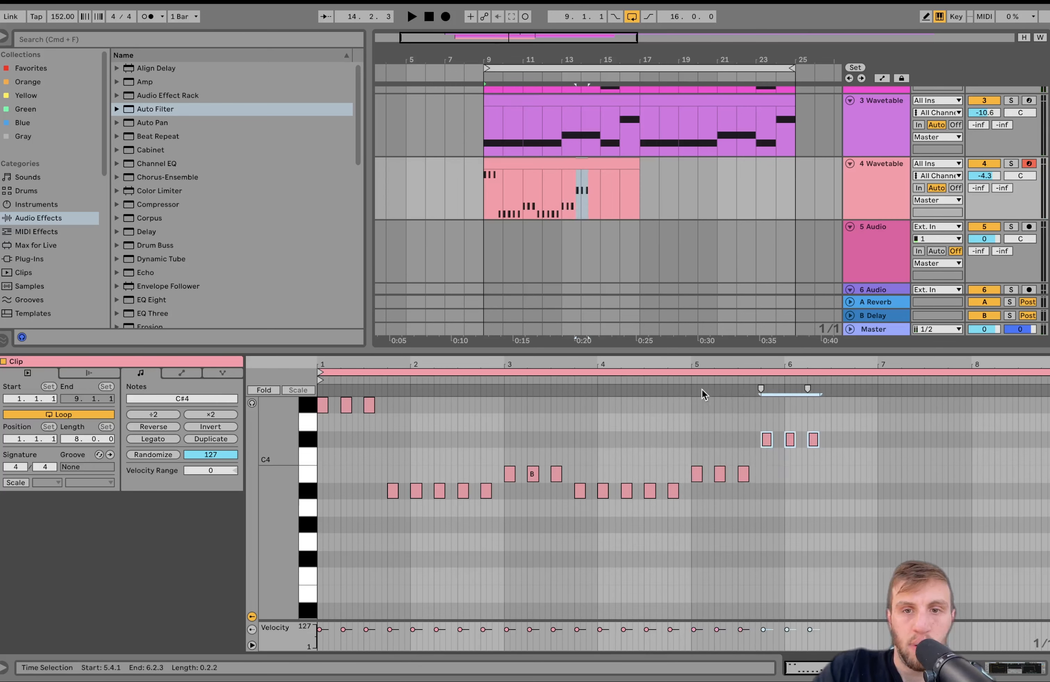
pyautogui.click(685, 378)
pyautogui.press('super+d')
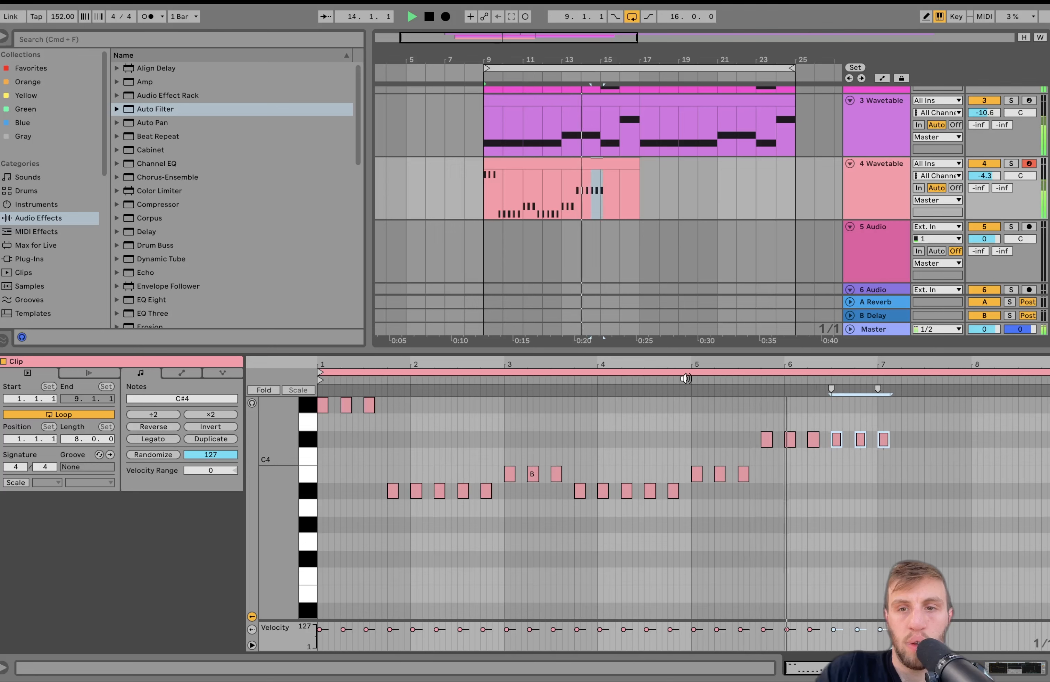
# Transpose the C#4 note on beat 1 of bar 7 down to A#3 and repeat it on every beat through bar 8
pyautogui.click(883, 439)
pyautogui.press('space')
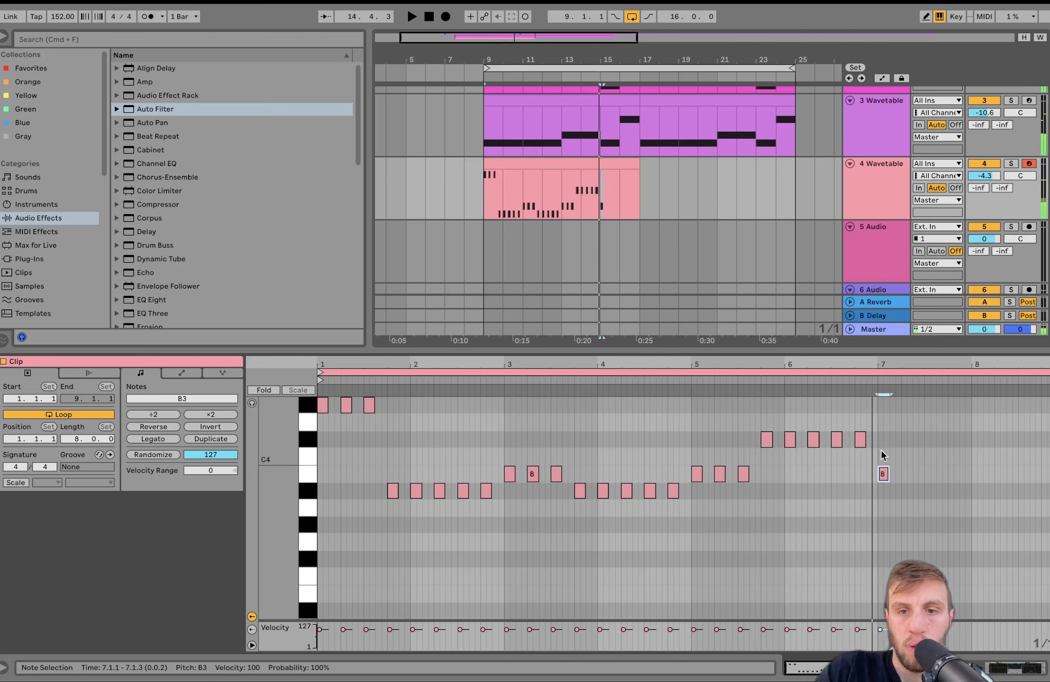
pyautogui.press('super+d')
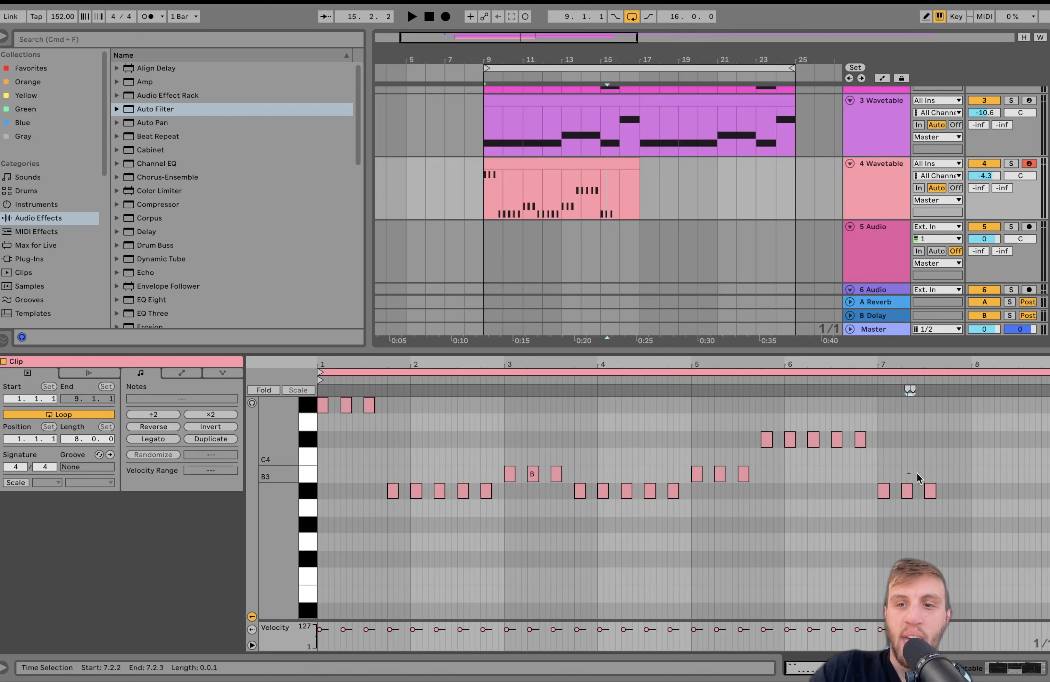
pyautogui.moveTo(911, 474); pyautogui.dragTo(948, 494)
pyautogui.press('super+d')
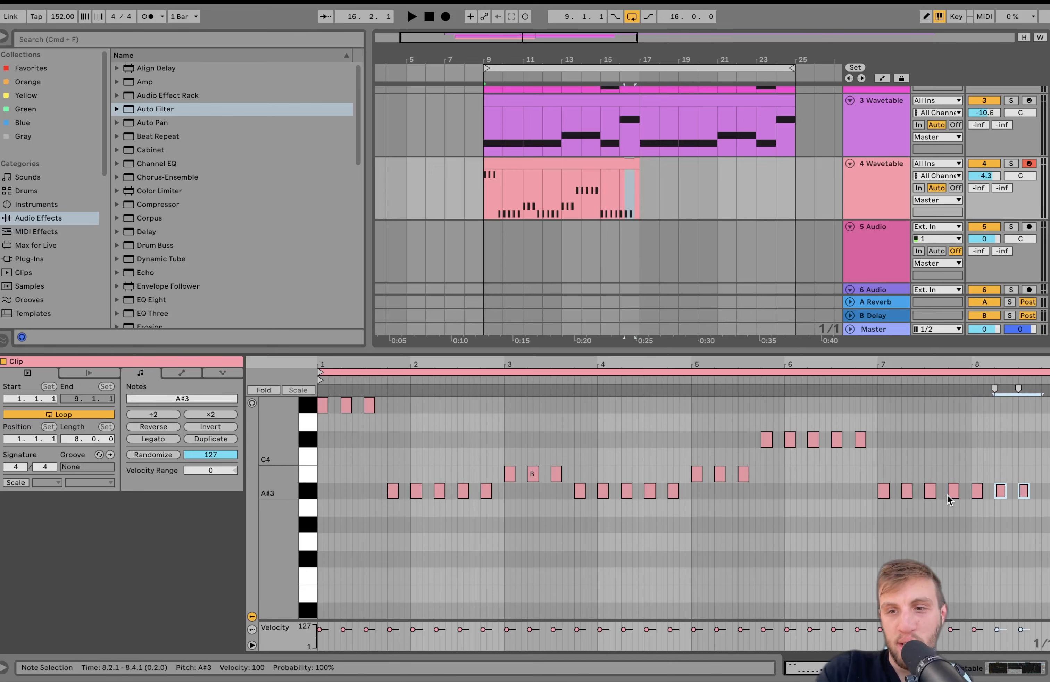
pyautogui.press('super+d')
pyautogui.press('super+d')
# Play back the complete eight-bar melody on track 4
pyautogui.press('super+a')
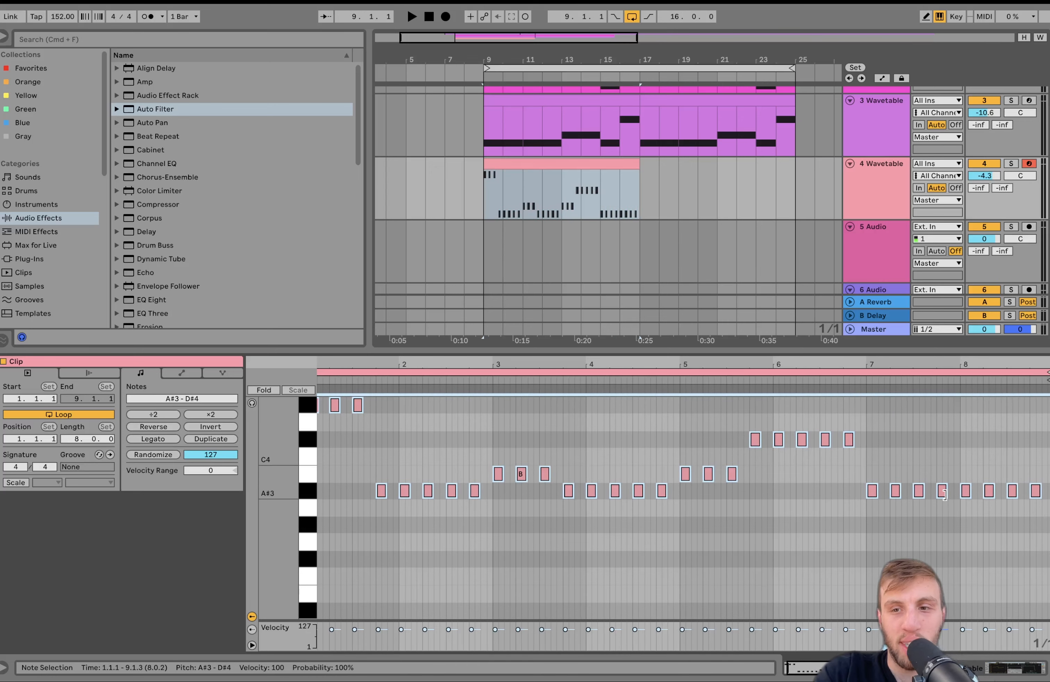
pyautogui.press('space')
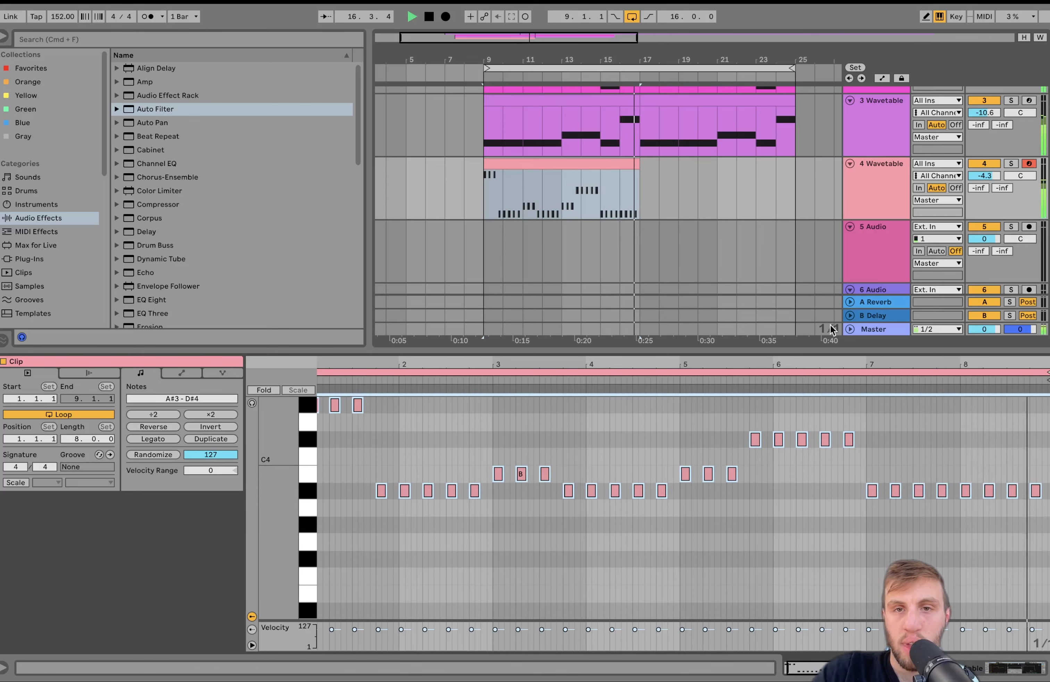
pyautogui.click(628, 164)
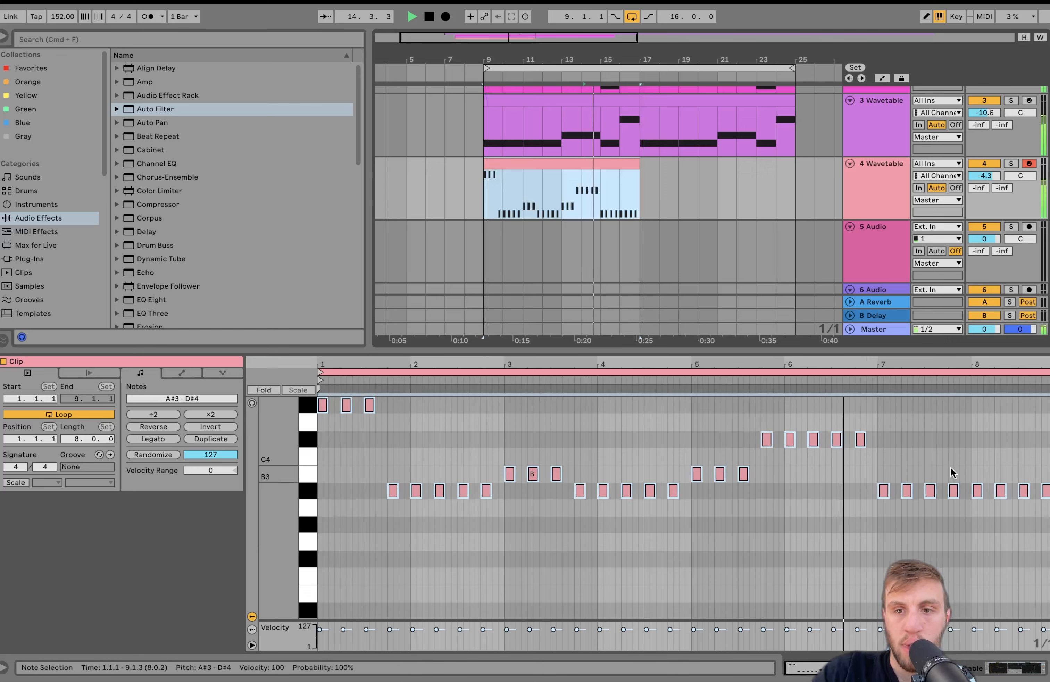
# Transpose the four A#3 notes in bar 8 up to F#4 while listening
pyautogui.moveTo(969, 469); pyautogui.dragTo(1045, 498)
pyautogui.press('Up')
pyautogui.press('Up')
pyautogui.press('Up')
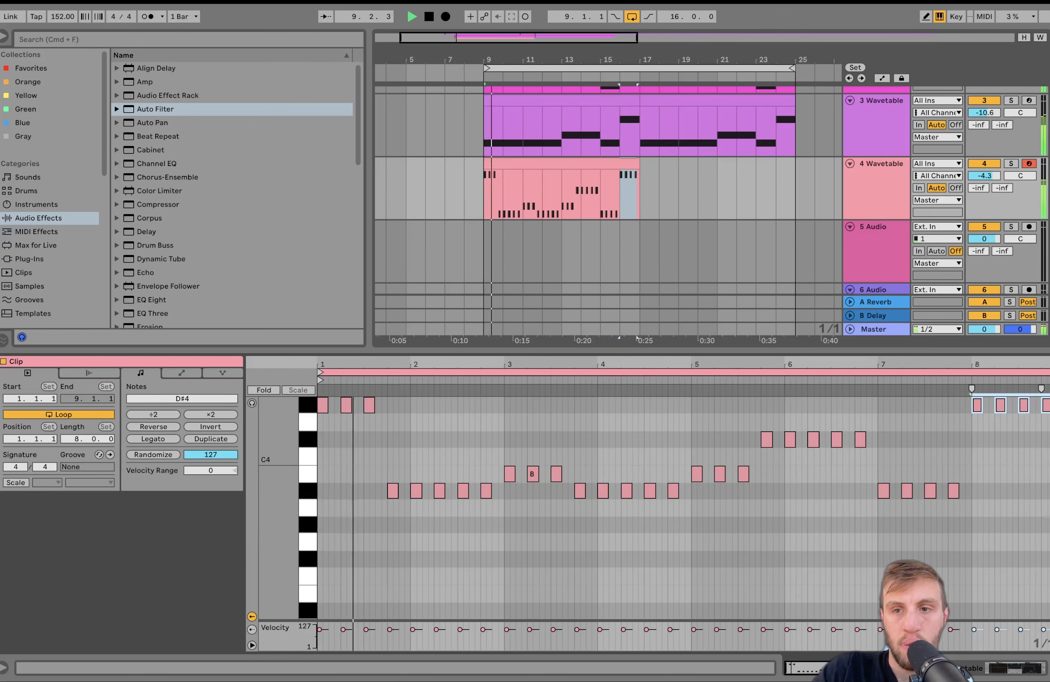
pyautogui.press('Up')
pyautogui.press('Up')
pyautogui.press('Up')
pyautogui.press('Up')
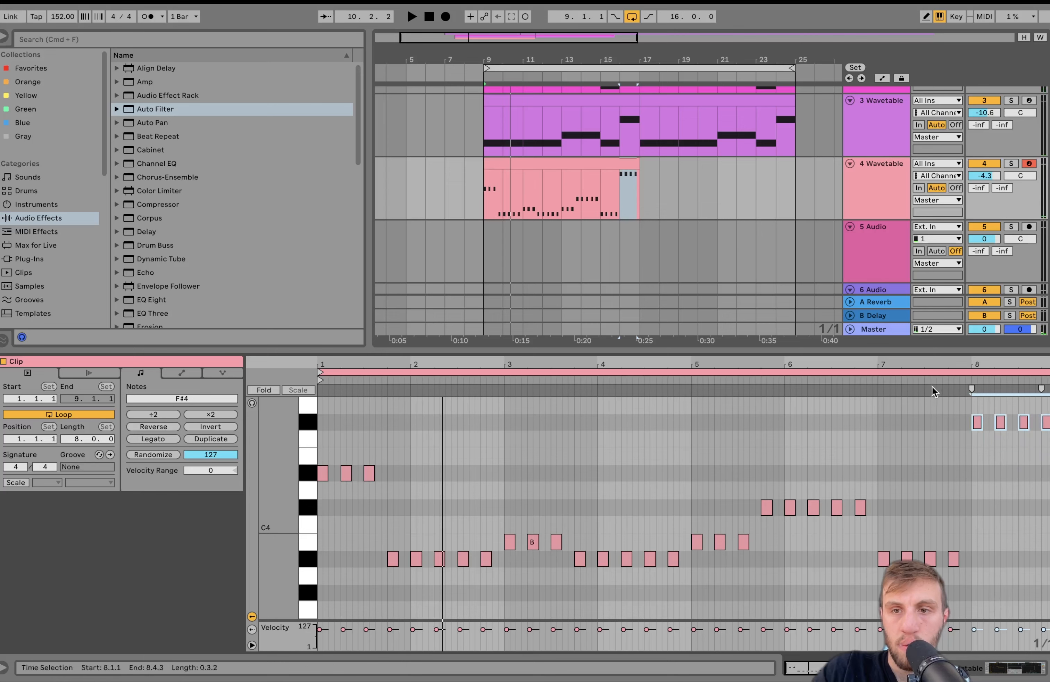
# Duplicate track 4's eight-bar clip from bar 17 to bar 25 and show the track's Wavetable device
pyautogui.click(597, 163)
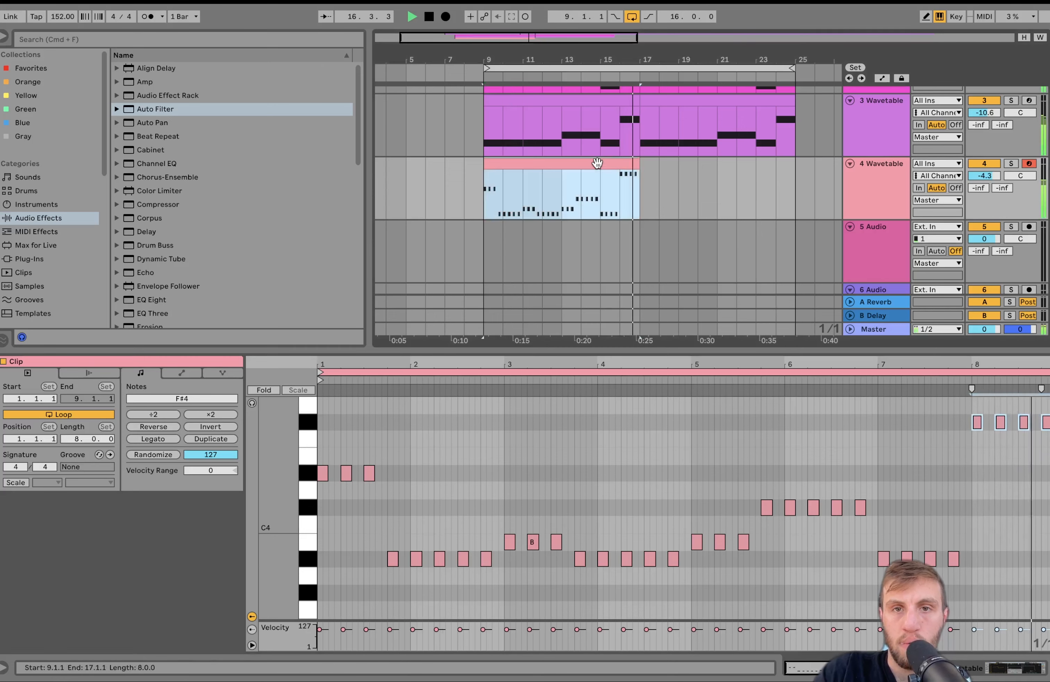
pyautogui.press('super+d')
pyautogui.keyDown('shift'); pyautogui.click(597, 163); pyautogui.keyUp('shift')
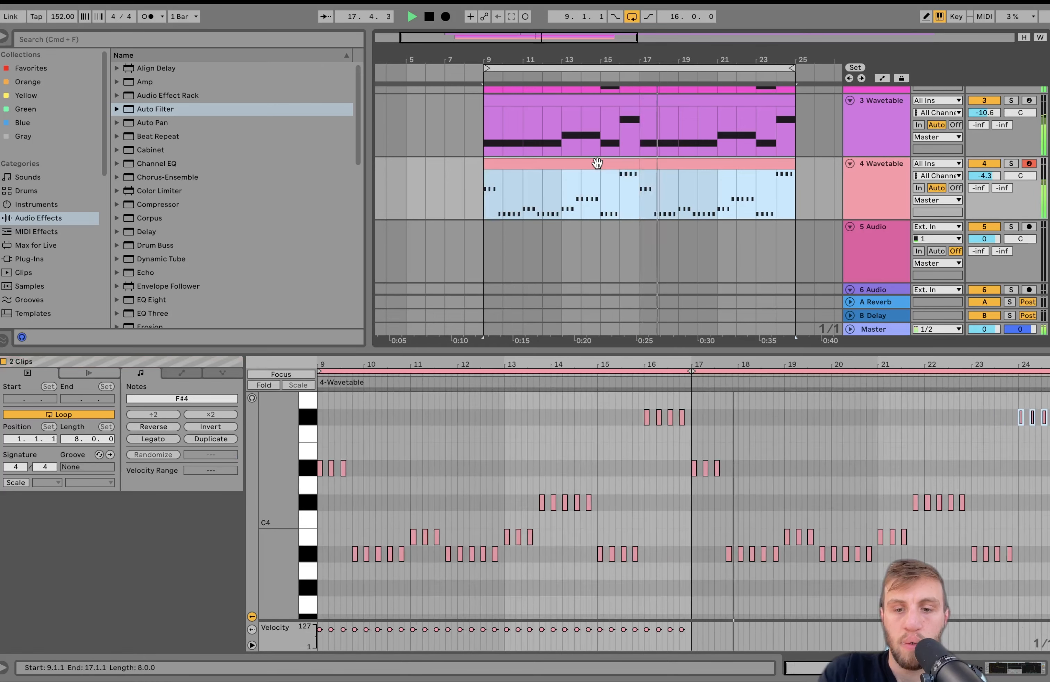
pyautogui.doubleClick(899, 187)
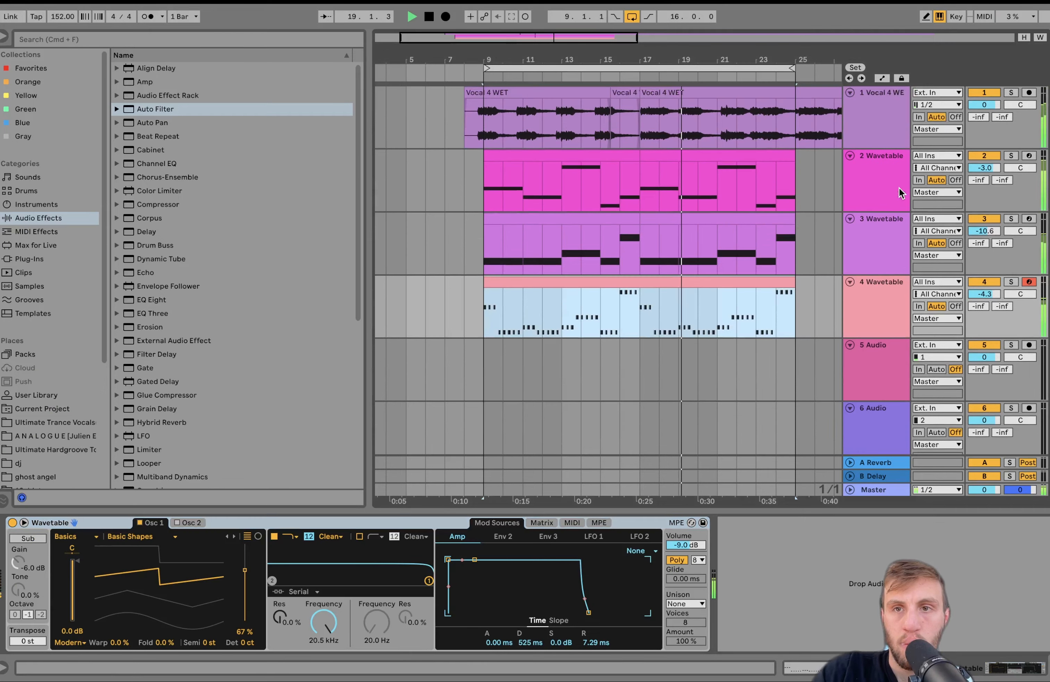
# Mute the Vocal 4 WET track during playback and turn it back on
pyautogui.click(996, 92)
pyautogui.click(871, 313)
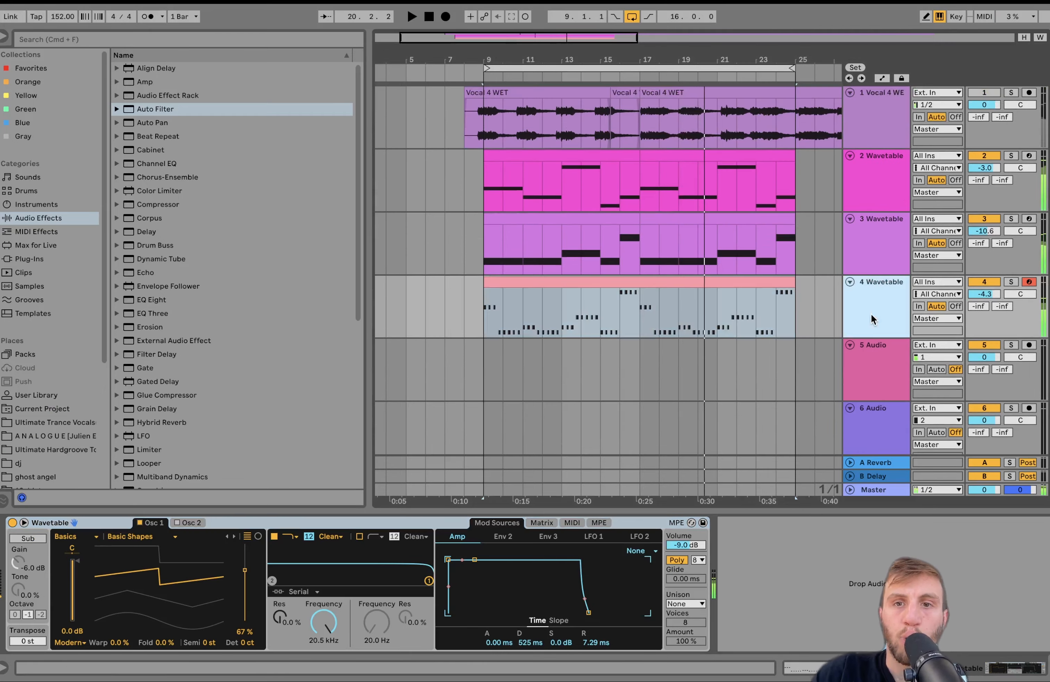
pyautogui.click(978, 93)
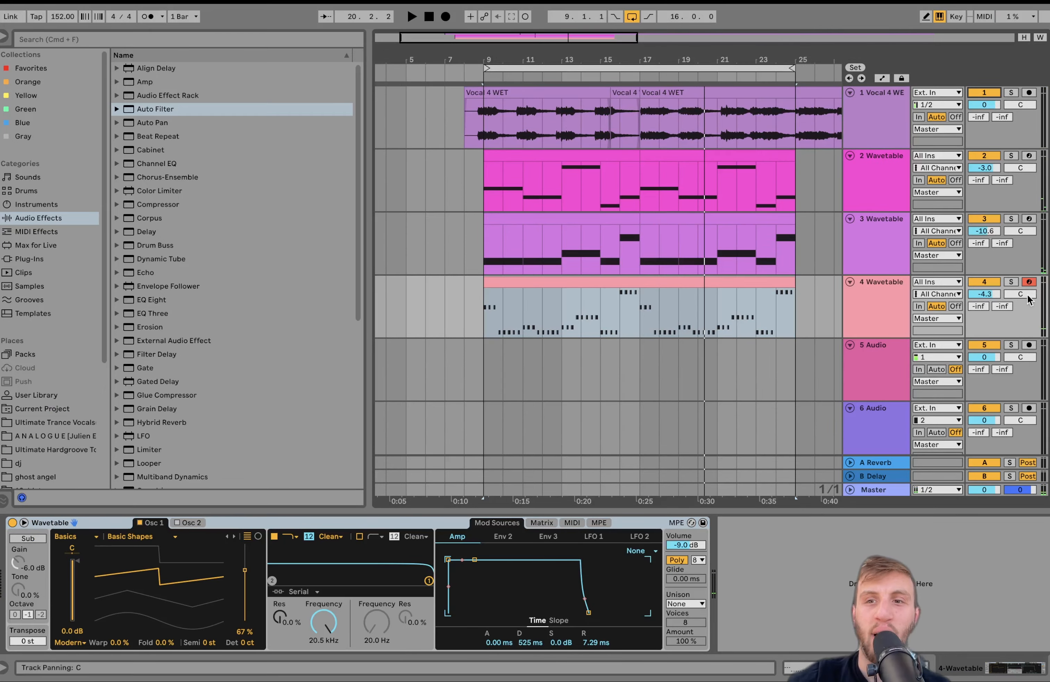
# Solo track 4 and set its Wavetable unison to Shimmer with the amount at 100% while listening
pyautogui.click(1012, 282)
pyautogui.click(685, 604)
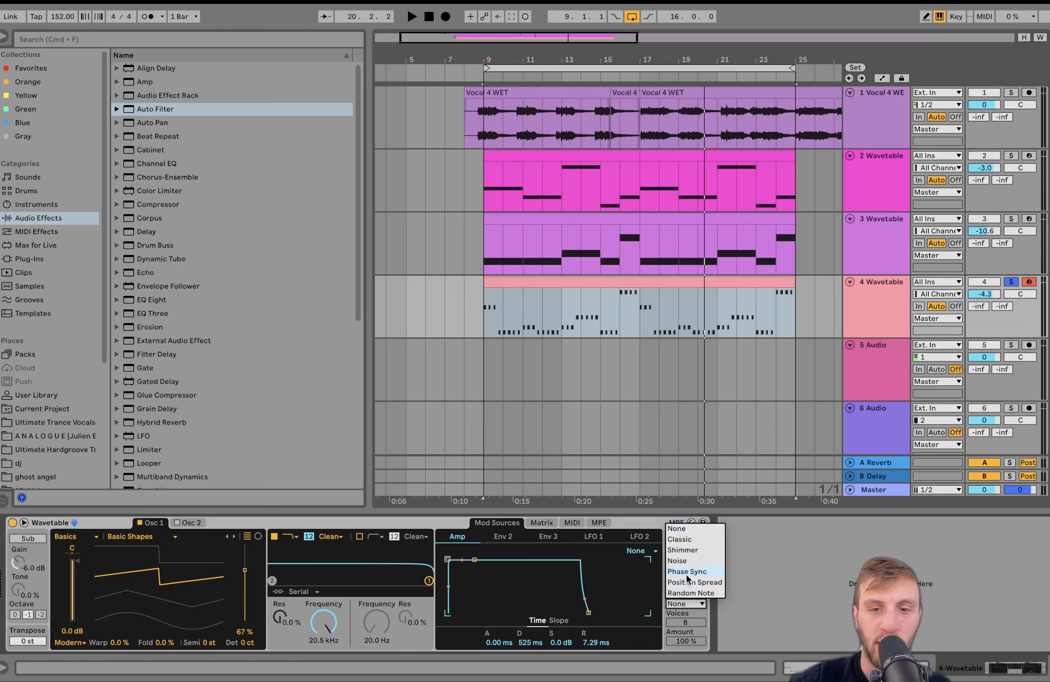
pyautogui.click(682, 550)
pyautogui.press('space')
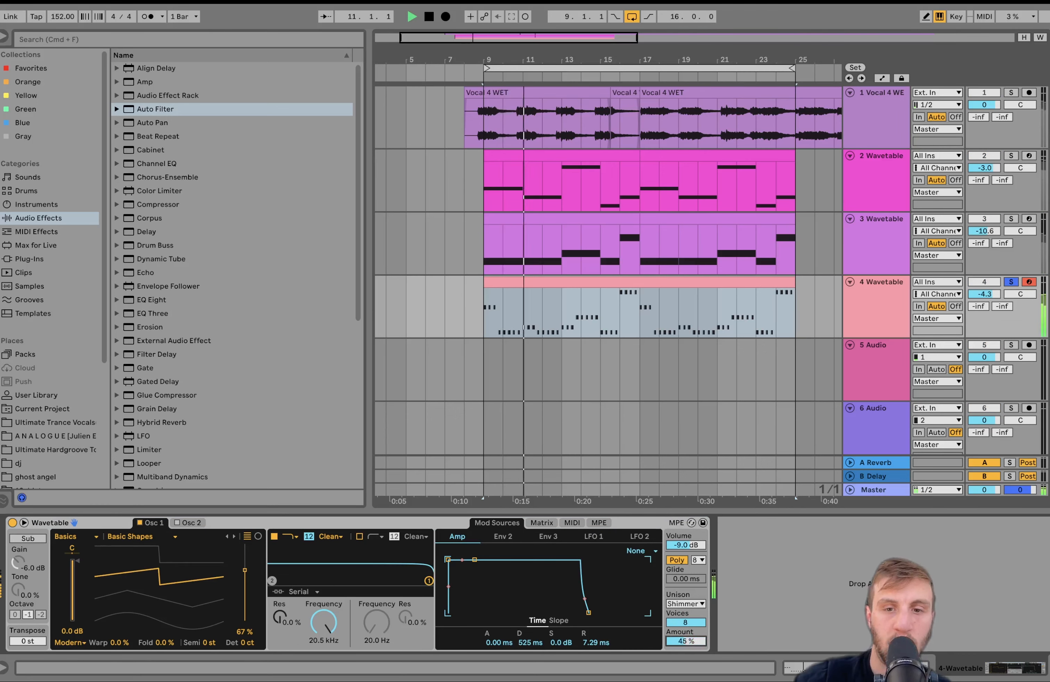
pyautogui.moveTo(680, 645); pyautogui.dragTo(681, 611)
# Modulate Wavetable's Unison with Env 2 at -100 and shape Env 2 with 0.00 ms attack, 20.0 s decay and 1.4% sustain
pyautogui.click(541, 523)
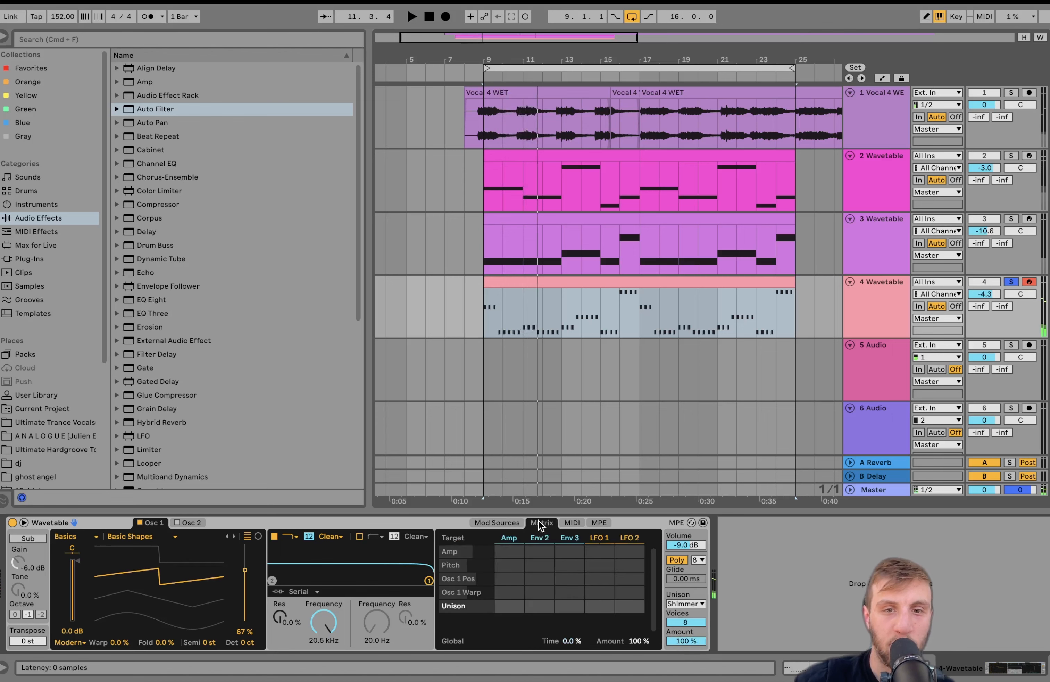
pyautogui.press('space')
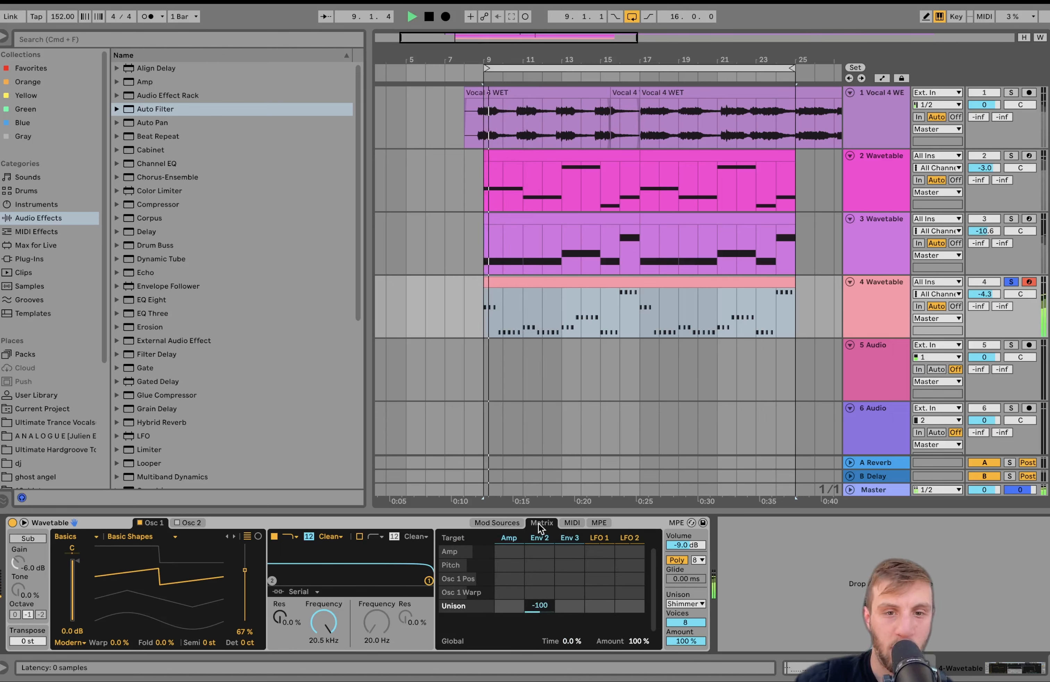
pyautogui.click(539, 539)
pyautogui.moveTo(485, 586); pyautogui.dragTo(520, 613)
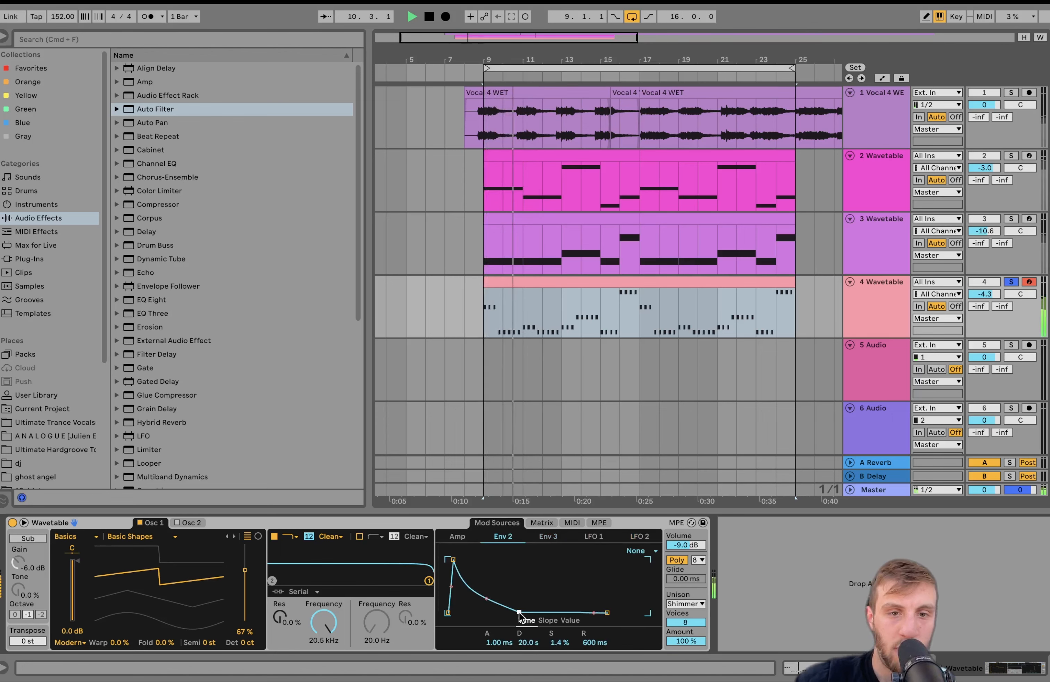
pyautogui.moveTo(453, 559); pyautogui.dragTo(448, 559)
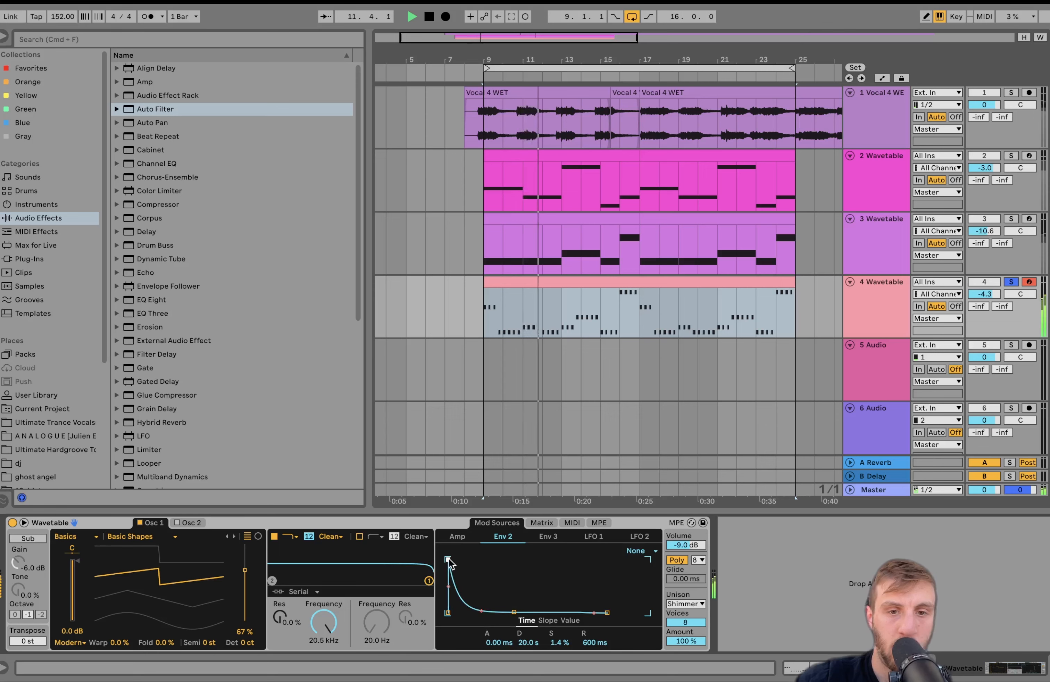
# Shape Env 2 with 2.56 s decay and 0.0% sustain, and add a Ping Pong Delay filtered at 1.89 kHz with 43% dry/wet
pyautogui.moveTo(516, 605); pyautogui.dragTo(486, 613)
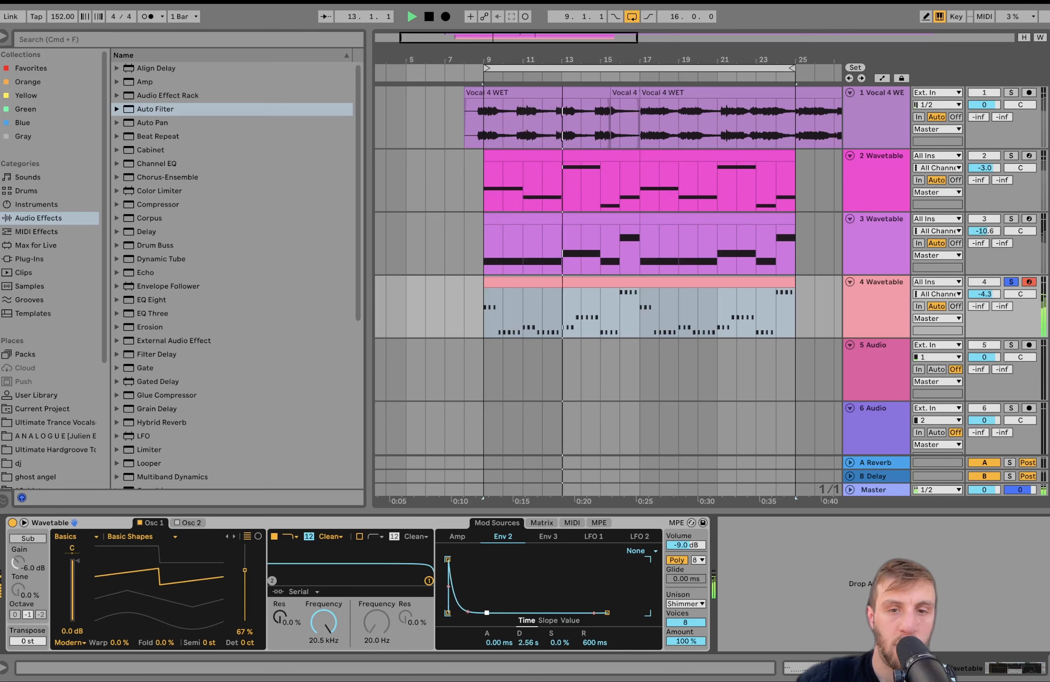
pyautogui.moveTo(146, 231); pyautogui.dragTo(782, 524)
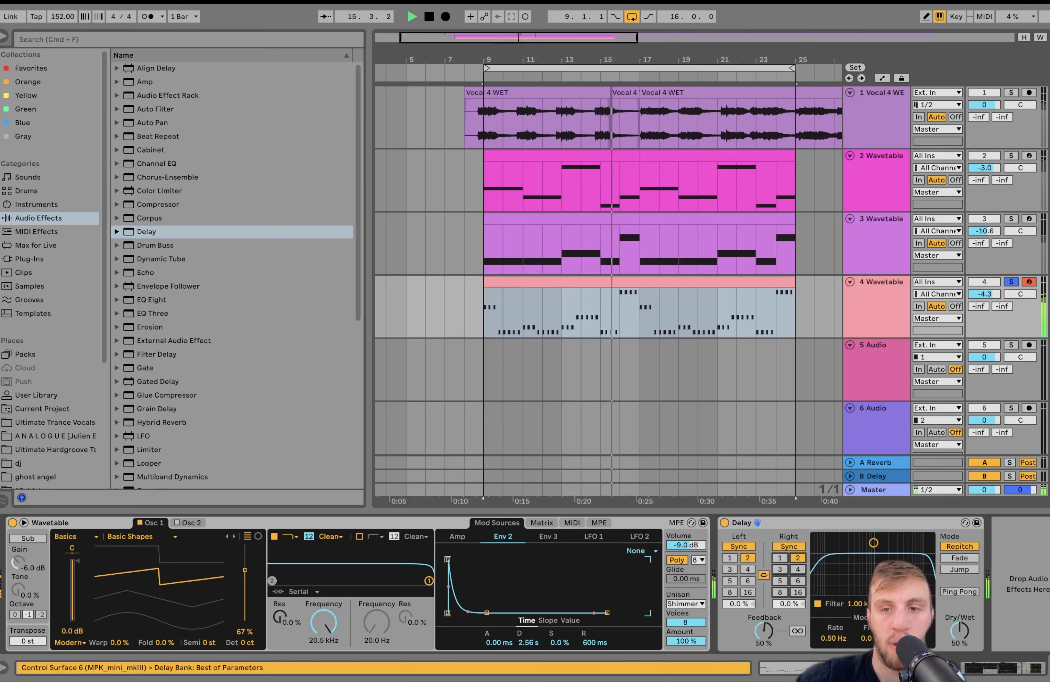
pyautogui.click(792, 558)
pyautogui.moveTo(946, 629); pyautogui.dragTo(946, 634)
pyautogui.click(959, 591)
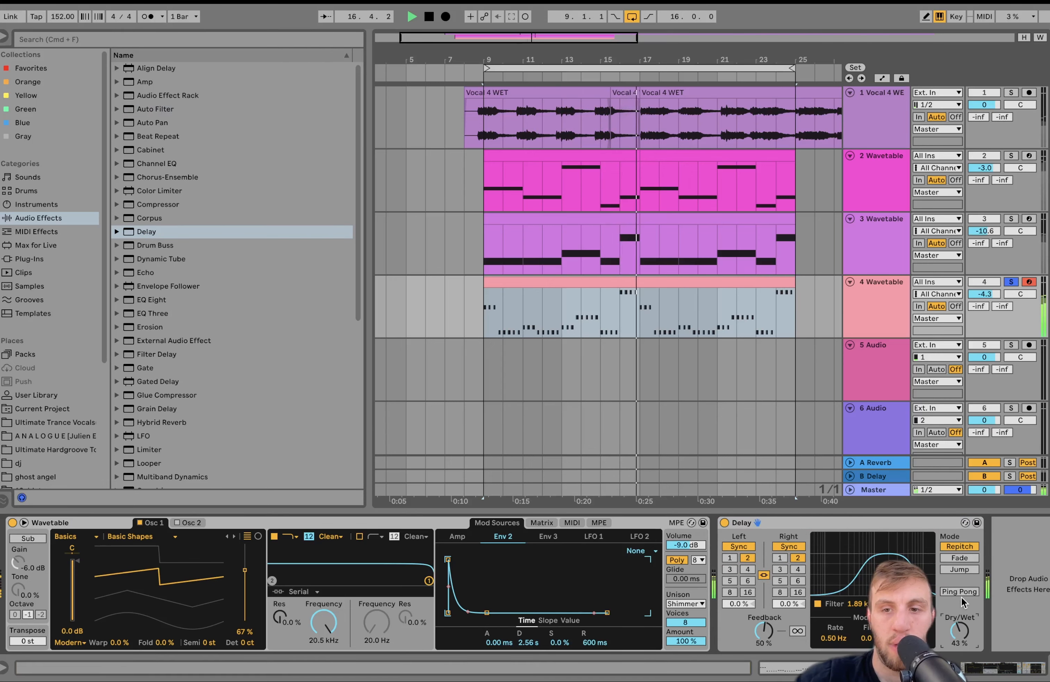
# Add Overdrive and Auto Pan after the Delay in track 4's effect chain
pyautogui.scroll(-7, 326, 465)
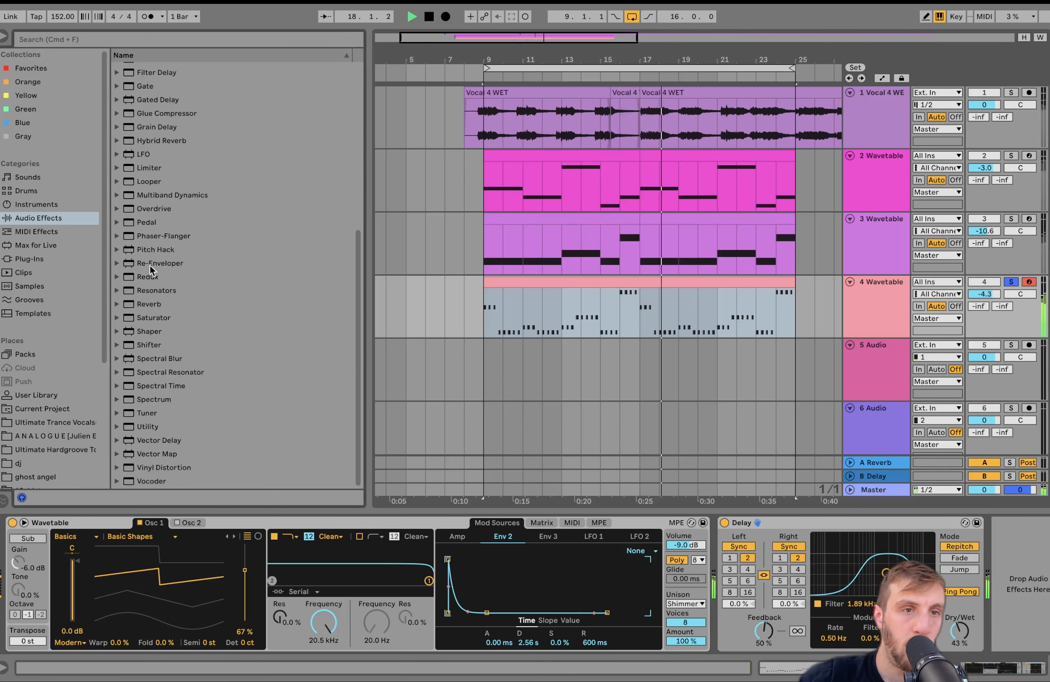
pyautogui.click(150, 209)
pyautogui.doubleClick(149, 209)
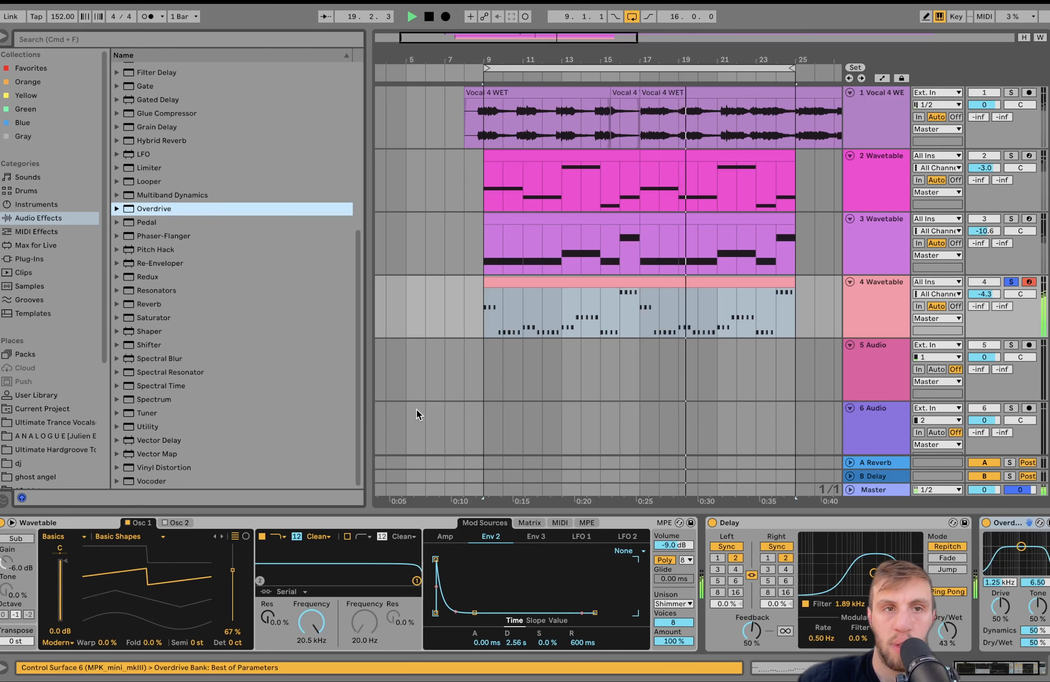
pyautogui.scroll(7, 261, 287)
pyautogui.doubleClick(168, 119)
# Set Auto Pan's amount to 54.0% and add an Auto Filter set to high-pass at 360 Hz with 9.3% resonance
pyautogui.doubleClick(163, 109)
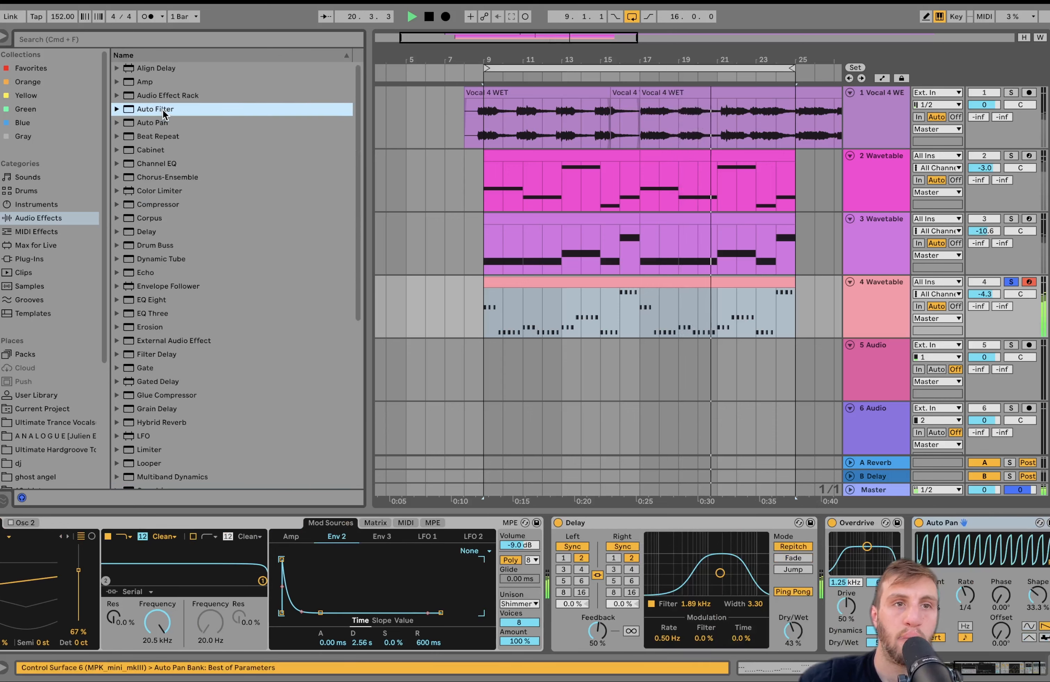
pyautogui.moveTo(634, 596); pyautogui.dragTo(634, 619)
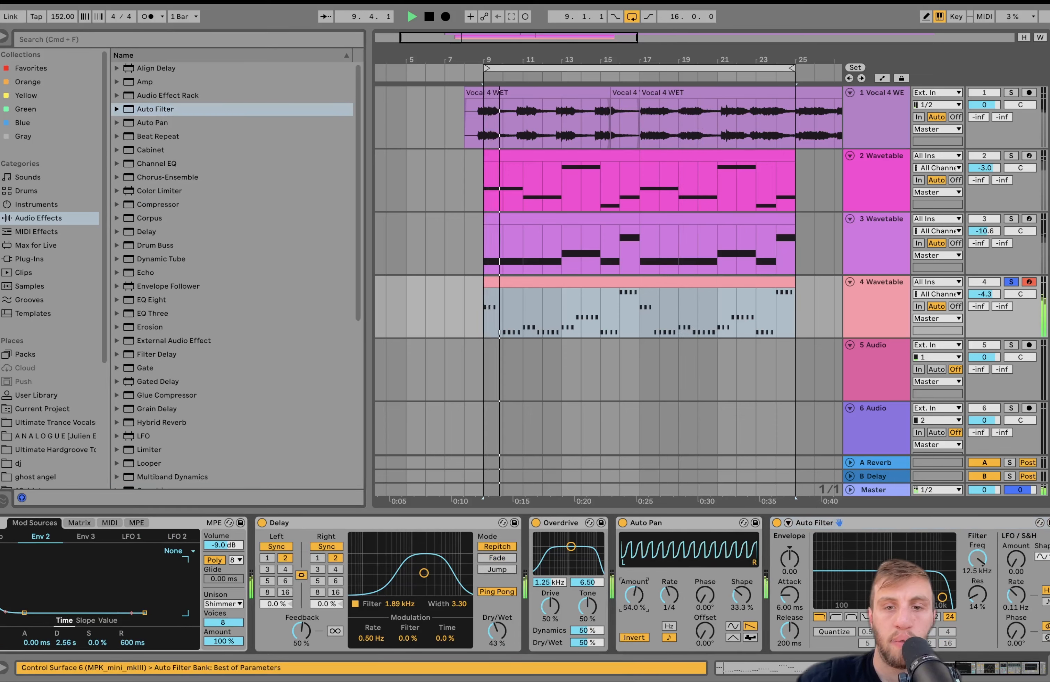
pyautogui.click(835, 616)
pyautogui.moveTo(942, 597); pyautogui.dragTo(866, 600)
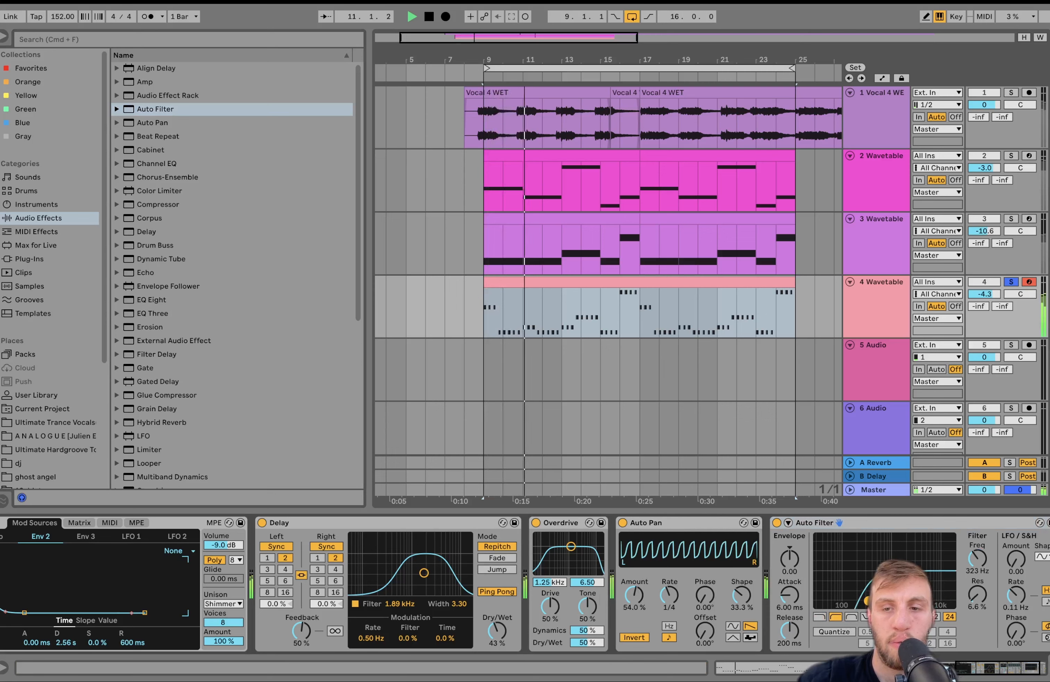
# Unsolo track 4 and balance the levels with track 3 at -9.5 dB and track 4 at -5.0 dB
pyautogui.doubleClick(989, 295)
pyautogui.click(1011, 282)
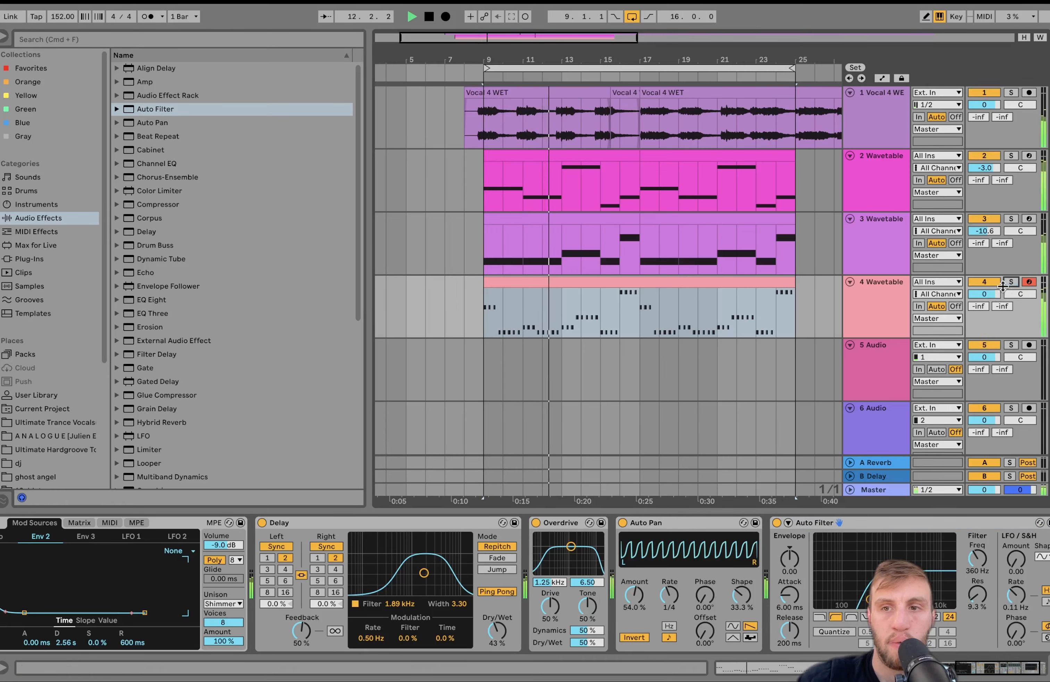
pyautogui.moveTo(988, 294); pyautogui.dragTo(988, 305)
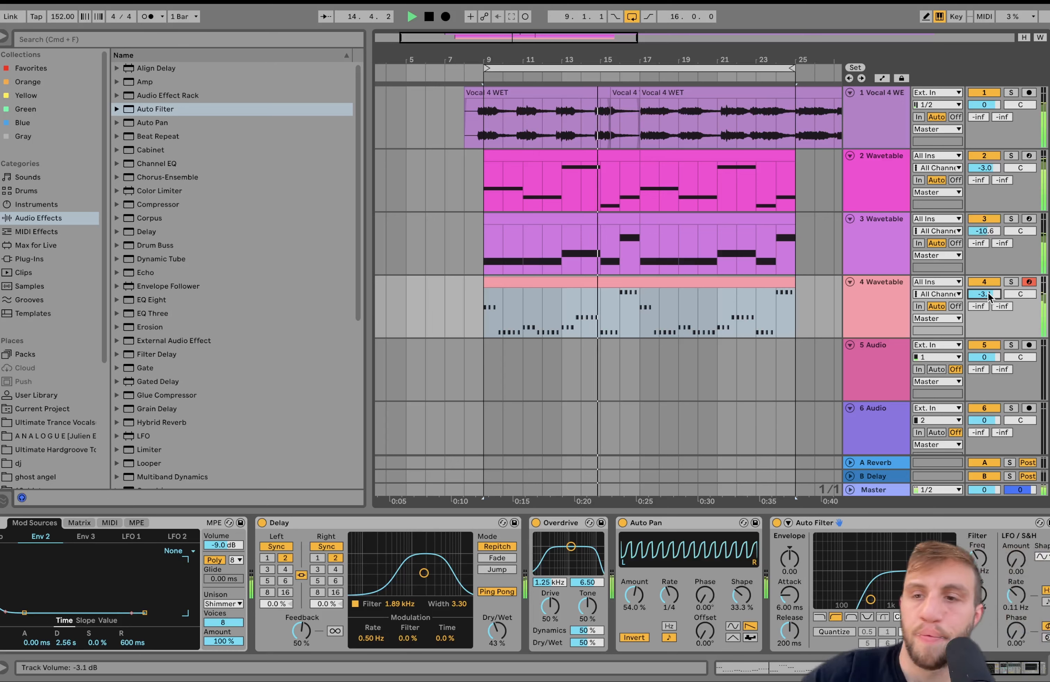
pyautogui.moveTo(988, 294); pyautogui.dragTo(988, 301)
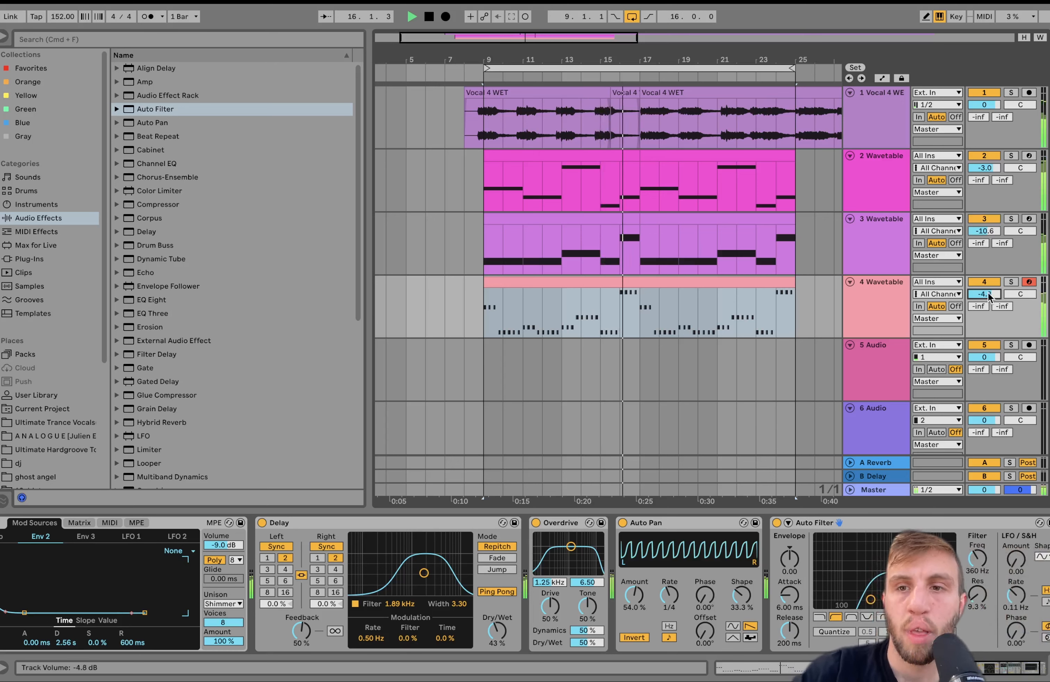
pyautogui.moveTo(988, 233); pyautogui.dragTo(988, 228)
pyautogui.click(988, 296)
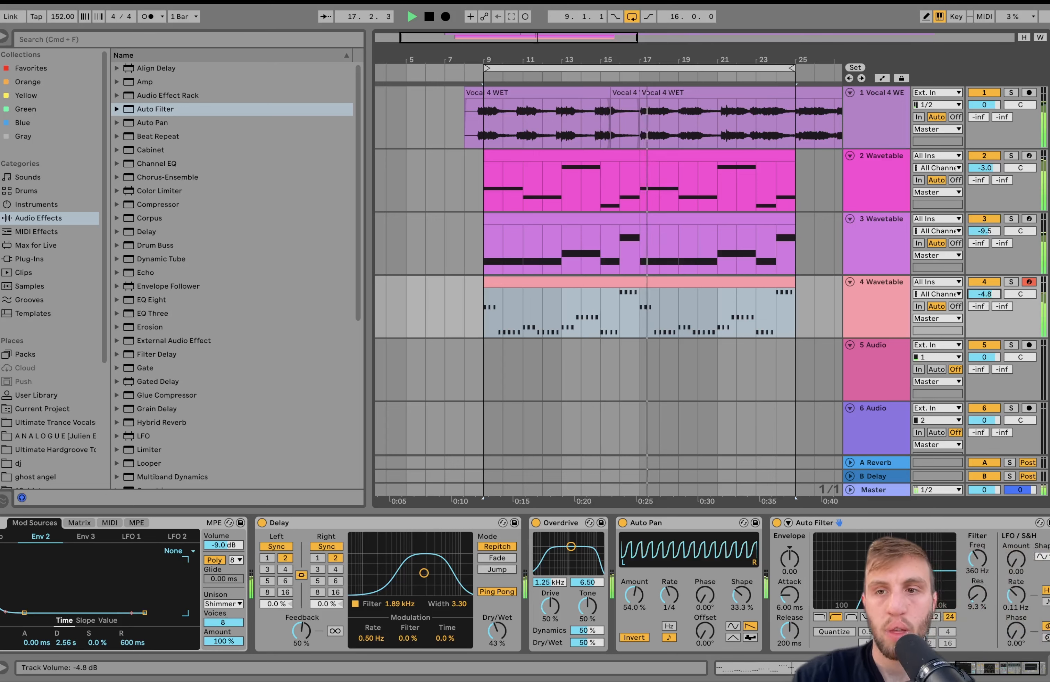
pyautogui.moveTo(988, 295); pyautogui.dragTo(989, 297)
# Transpose the highest notes in bars 8 and 16 of track 4's clip up to A#4 while listening
pyautogui.click(868, 324)
pyautogui.click(640, 309)
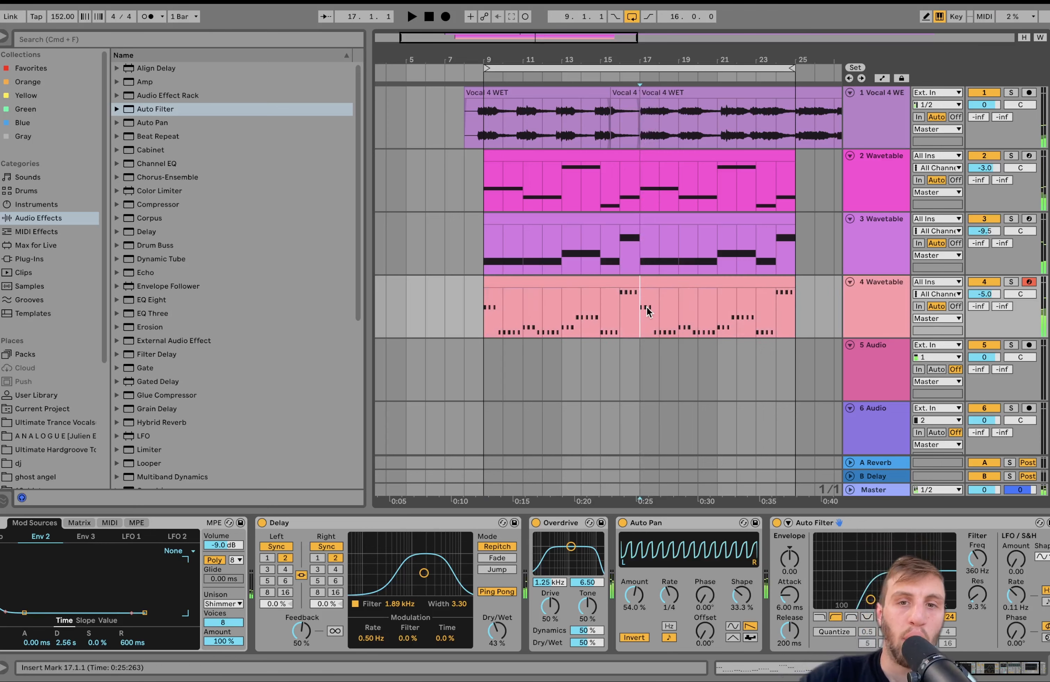
pyautogui.doubleClick(633, 292)
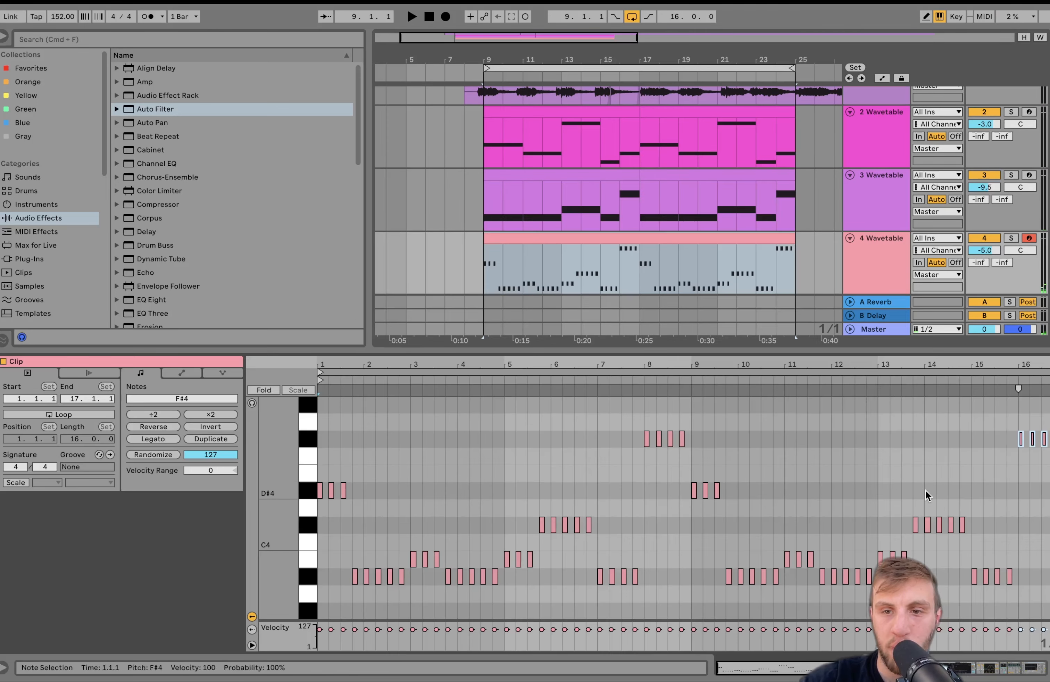
pyautogui.moveTo(620, 460); pyautogui.dragTo(1049, 395)
pyautogui.press('Up')
pyautogui.press('Up')
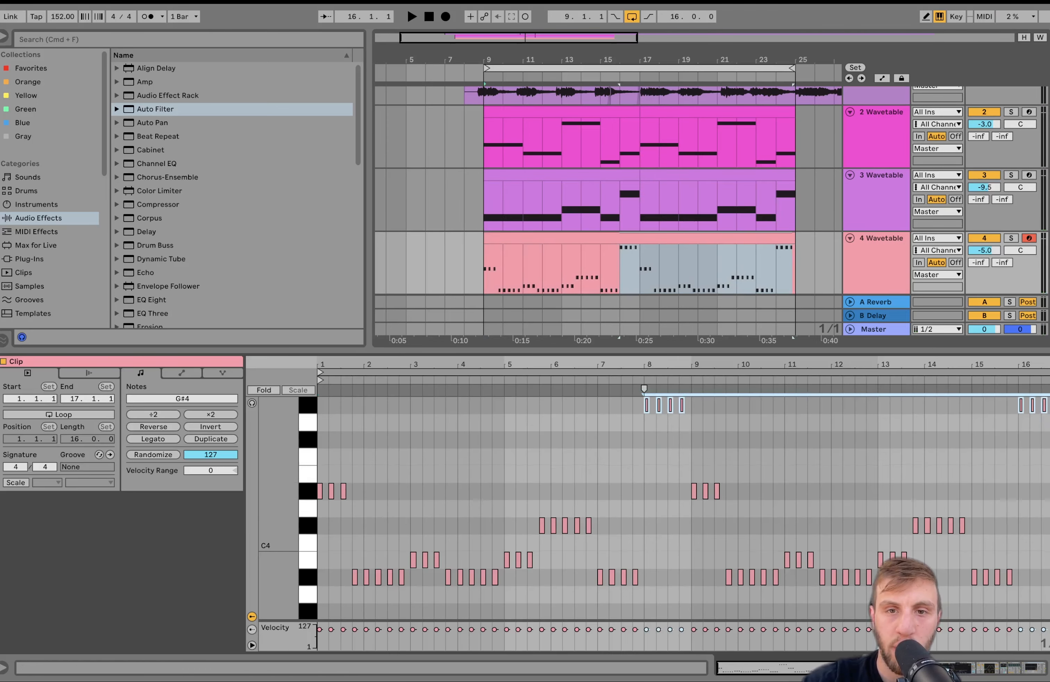
pyautogui.click(609, 378)
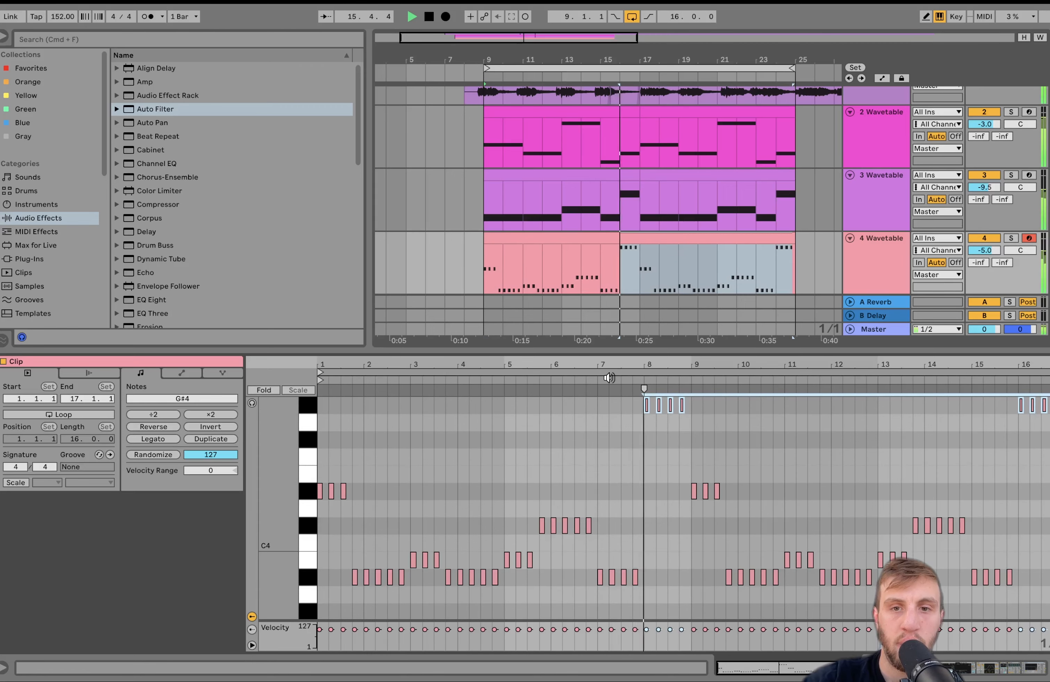
pyautogui.press('Up')
pyautogui.press('Up')
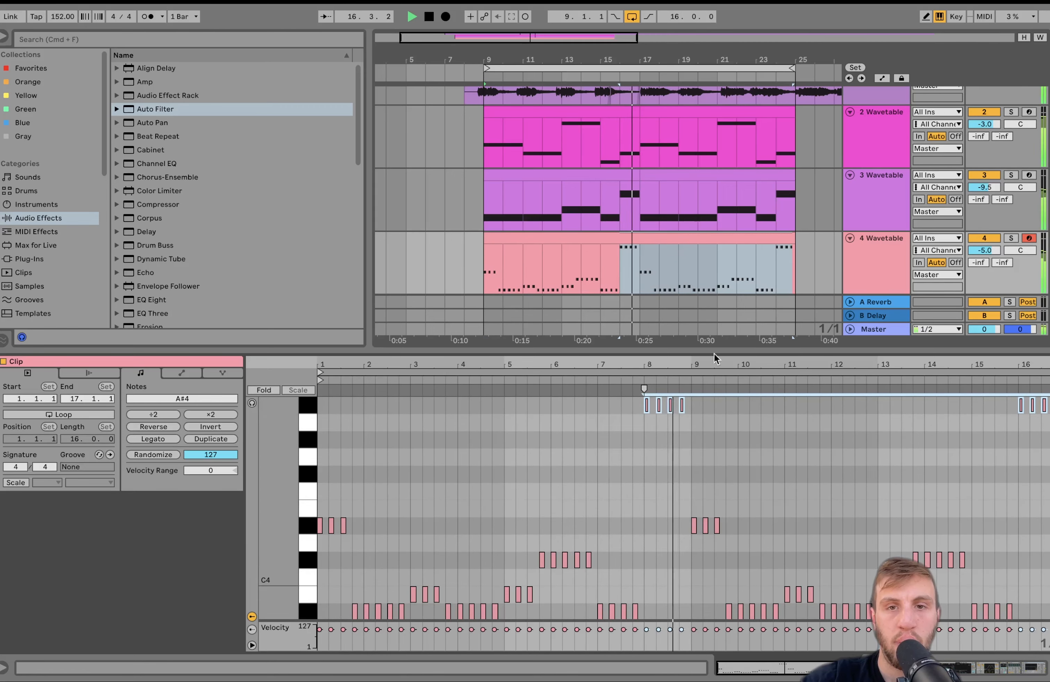
# Deactivate tracks 1 to 4 and insert a new MIDI track below track 4
pyautogui.click(890, 257)
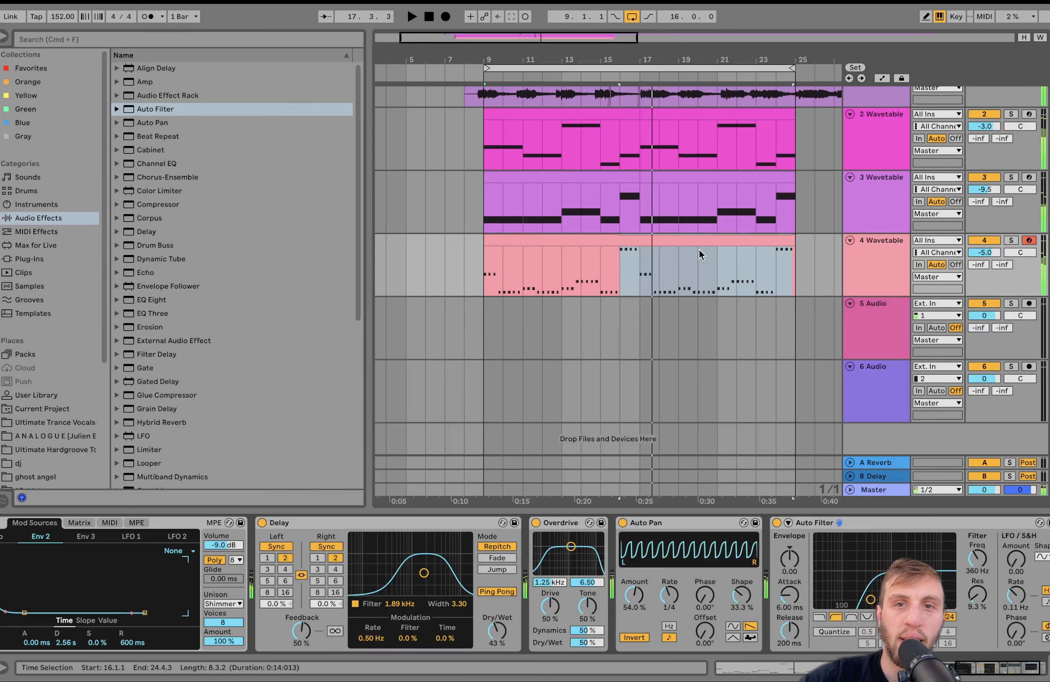
pyautogui.click(665, 241)
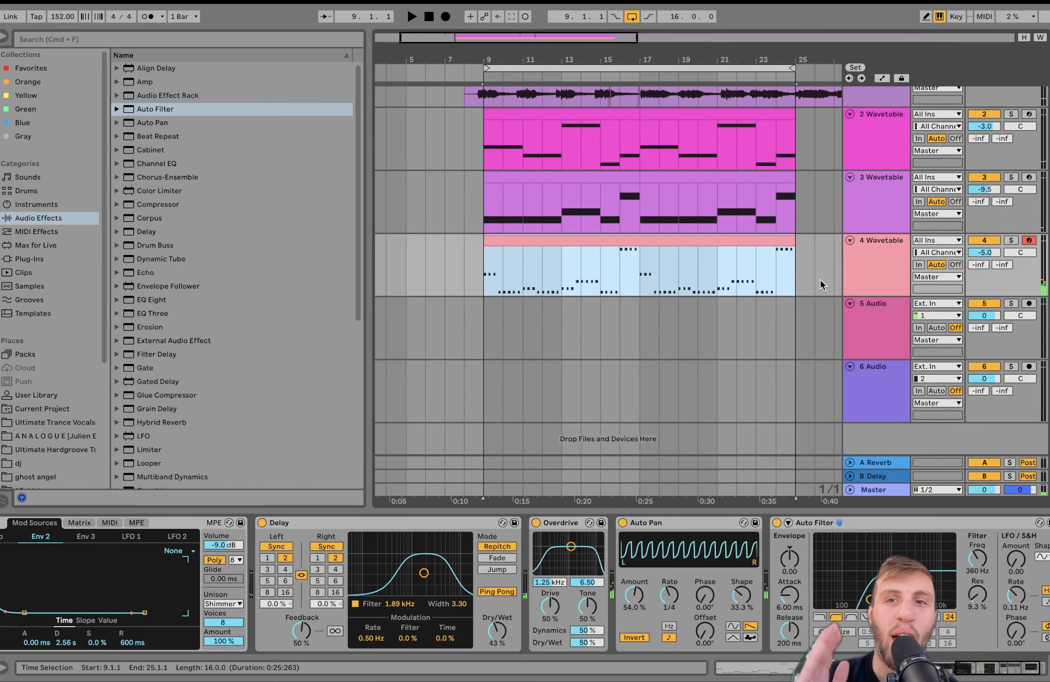
pyautogui.scroll(2, 820, 282)
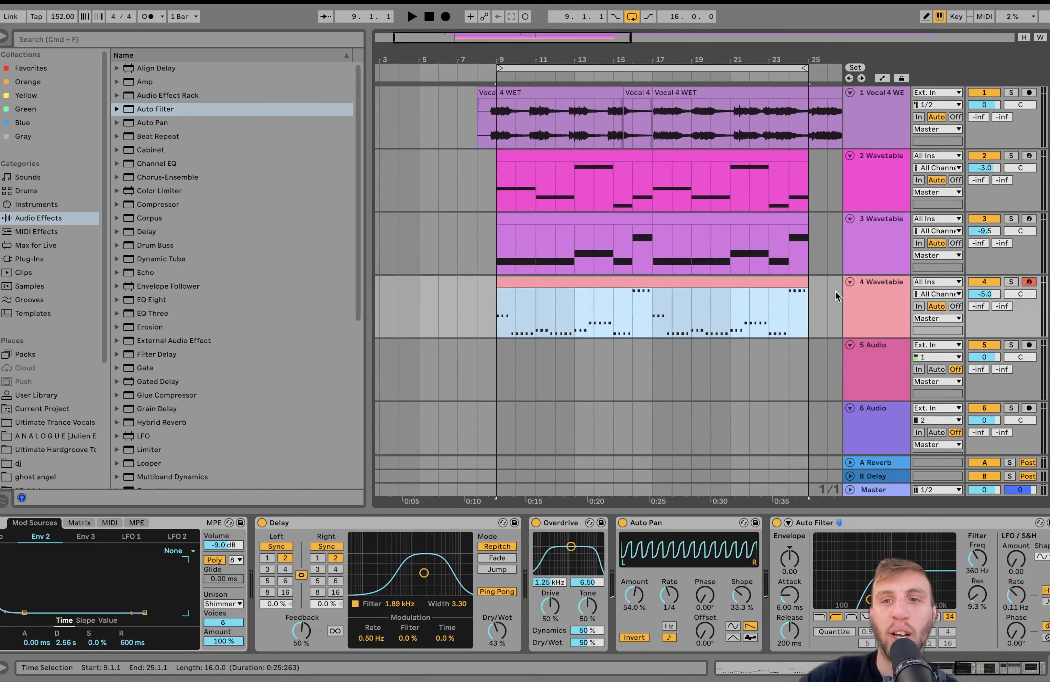
pyautogui.click(857, 302)
pyautogui.keyDown('shift'); pyautogui.click(866, 127); pyautogui.keyUp('shift')
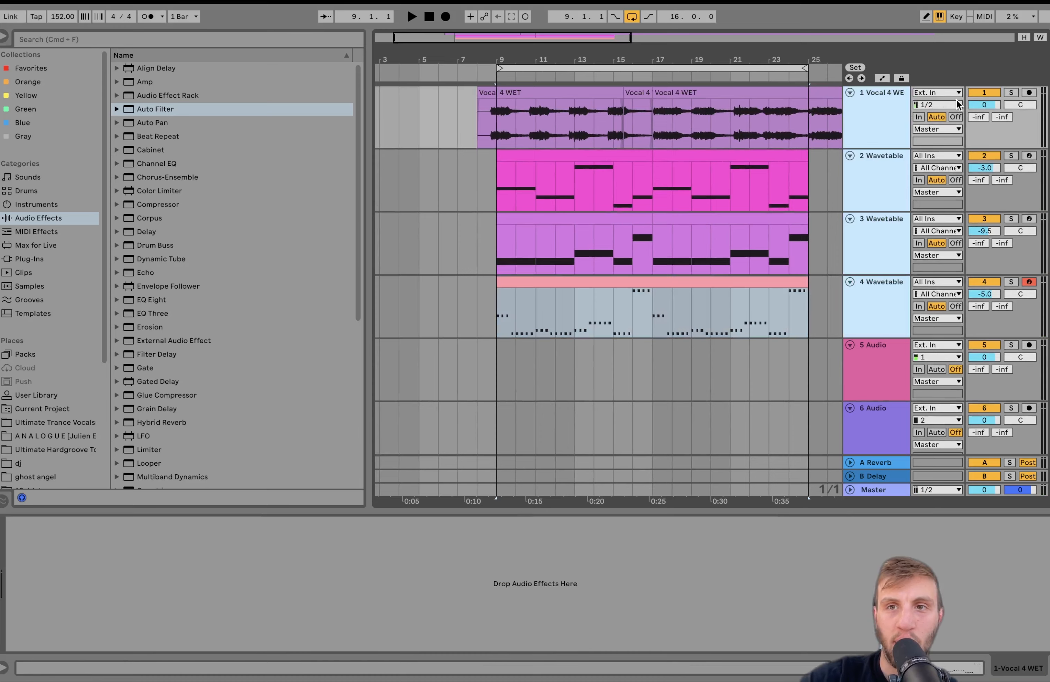
pyautogui.click(493, 316)
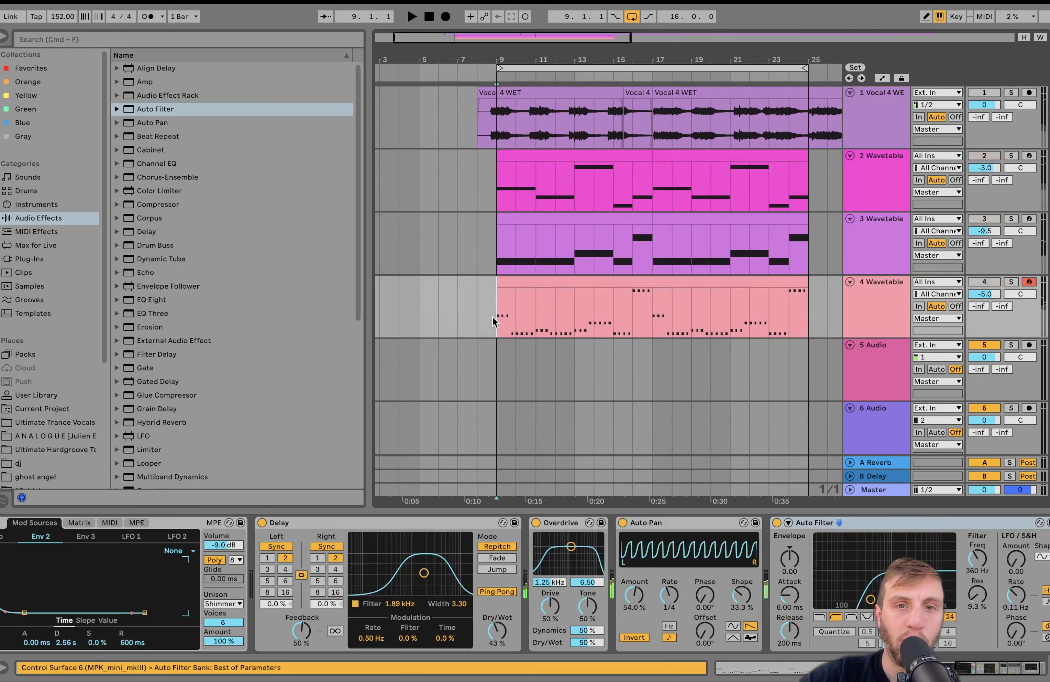
pyautogui.press('super+shift+t')
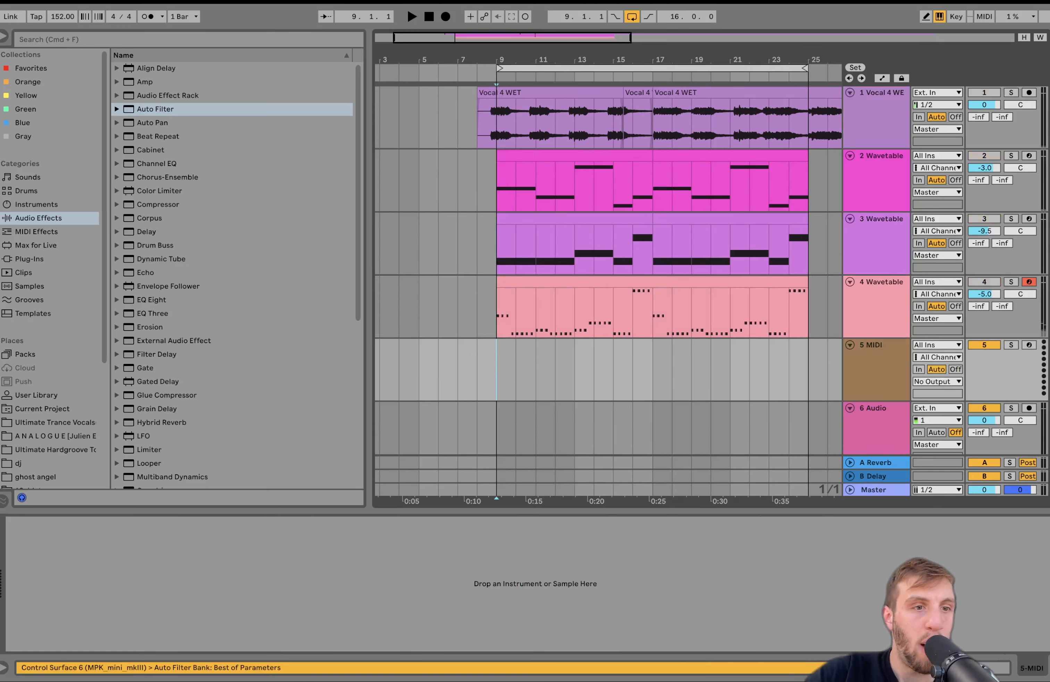
# Place Kick 5 - 136 Bpm Full Kick.wav from Tutorial Files' 50 Huge Hard Techno Kicks Vol. 2 folder on track 5 at bar 9
pyautogui.scroll(-5, 13, 465)
pyautogui.click(39, 345)
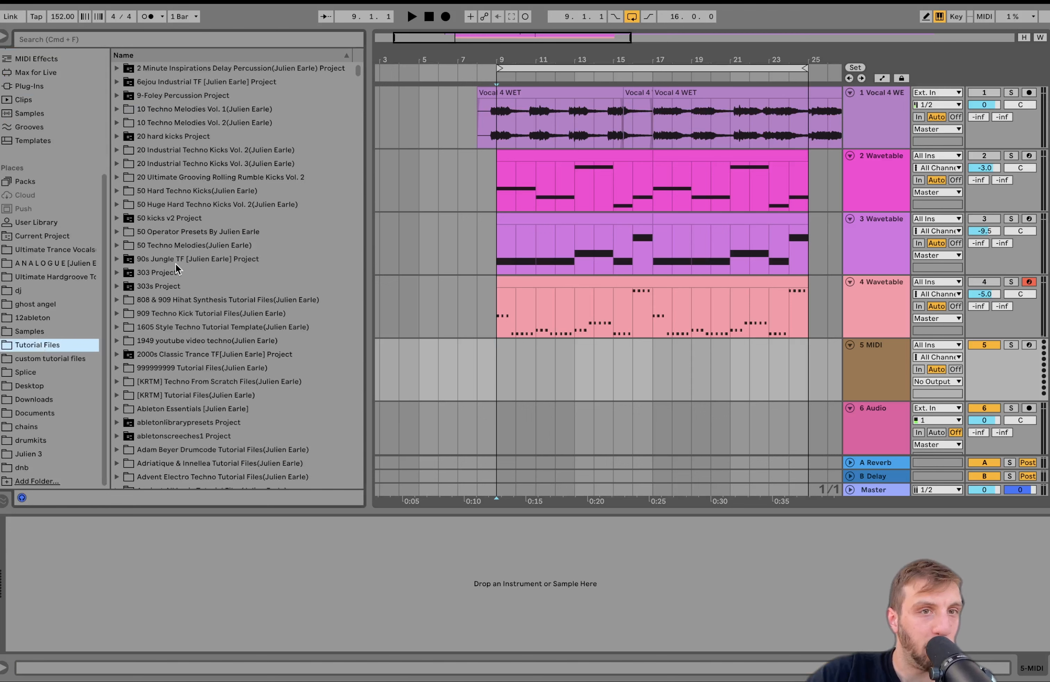
pyautogui.click(169, 205)
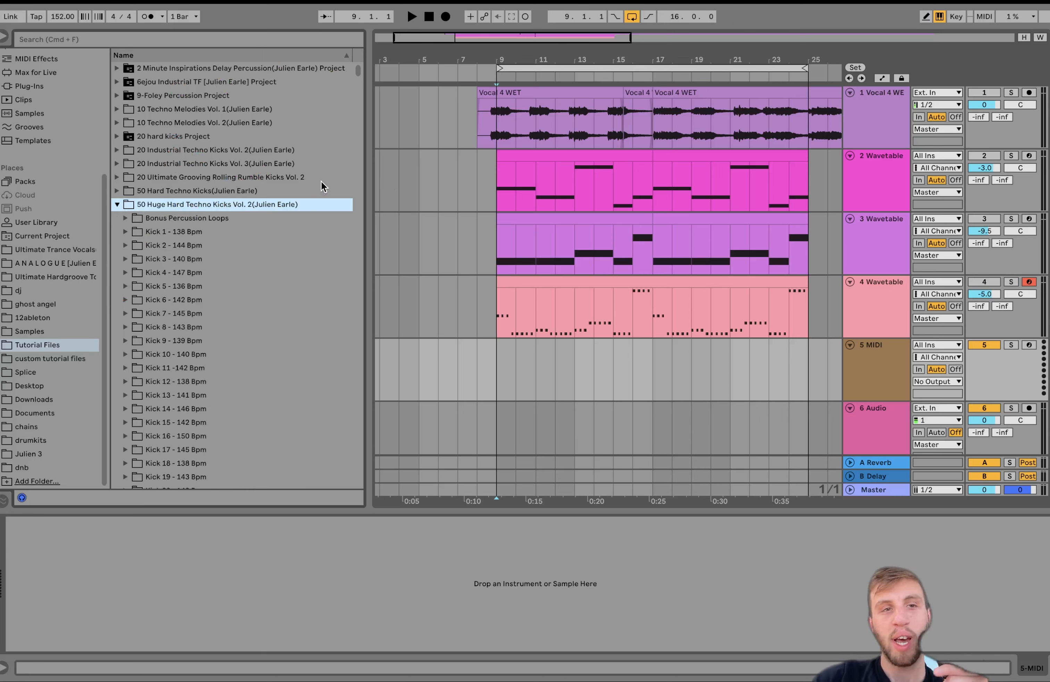
pyautogui.click(202, 287)
pyautogui.click(209, 328)
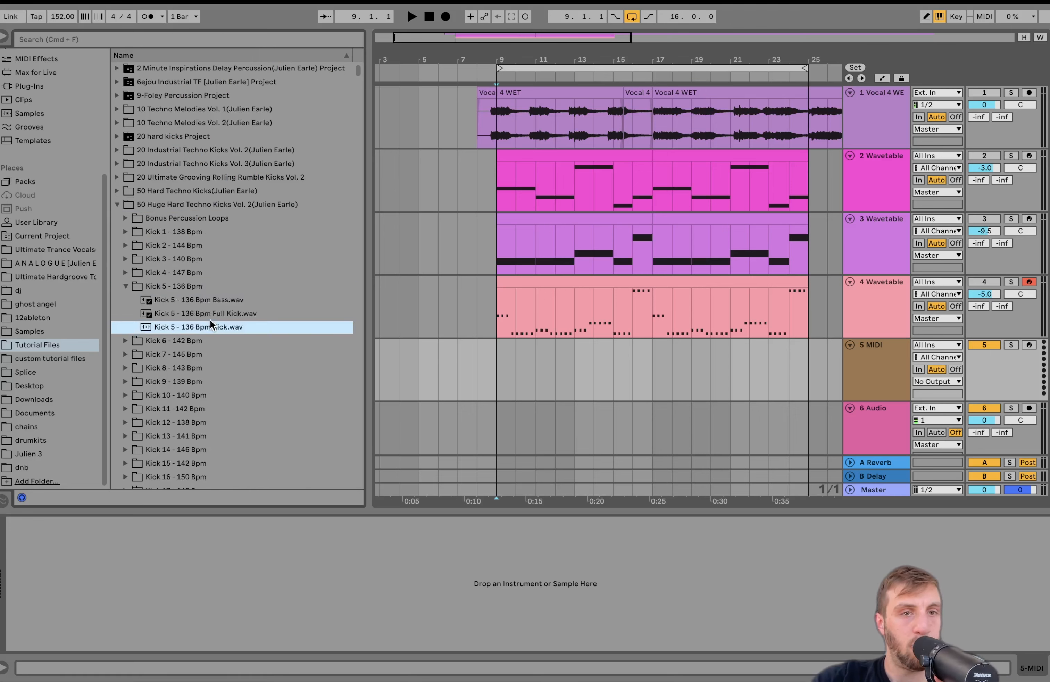
pyautogui.click(208, 312)
pyautogui.moveTo(198, 312); pyautogui.dragTo(500, 360)
# Open the kick clip, change its warp mode to Re-Pitch and start playback
pyautogui.doubleClick(525, 344)
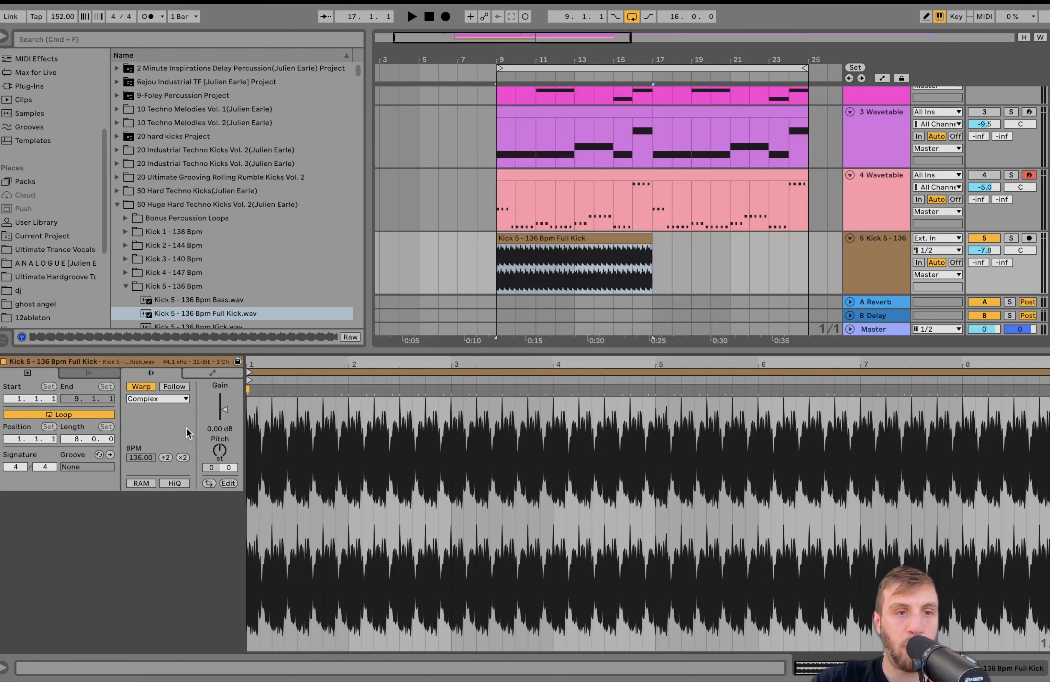
pyautogui.click(172, 399)
pyautogui.click(169, 442)
pyautogui.press('space')
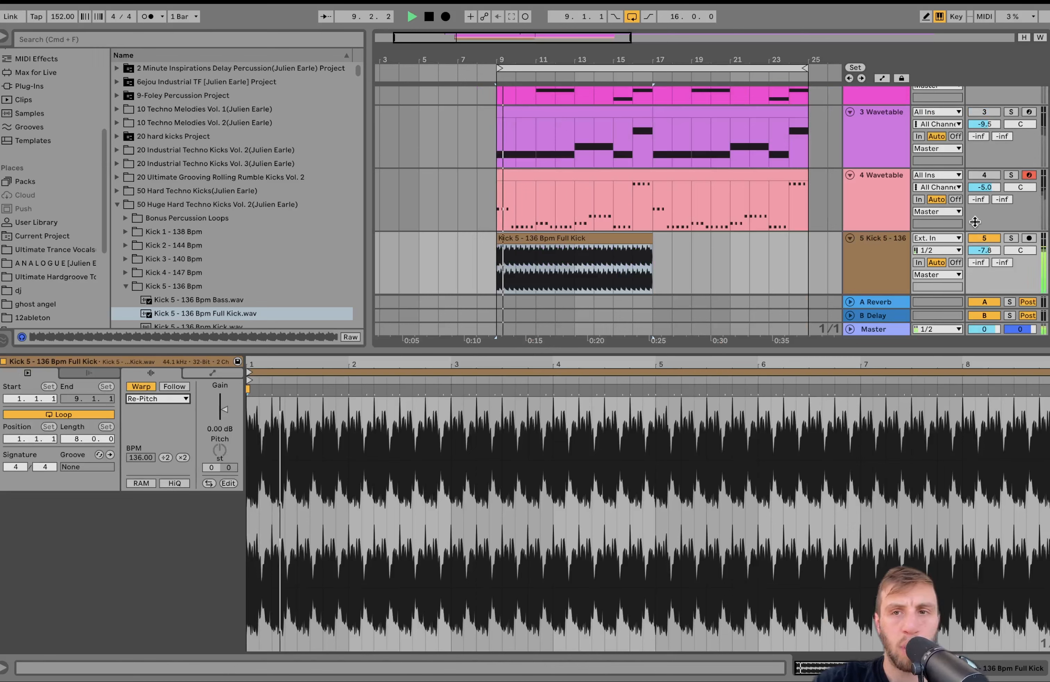
# Set the kick track's volume to 0.8 dB and extend its looped clip to bar 25
pyautogui.click(987, 250)
pyautogui.press('Delete')
pyautogui.moveTo(986, 253); pyautogui.dragTo(987, 248)
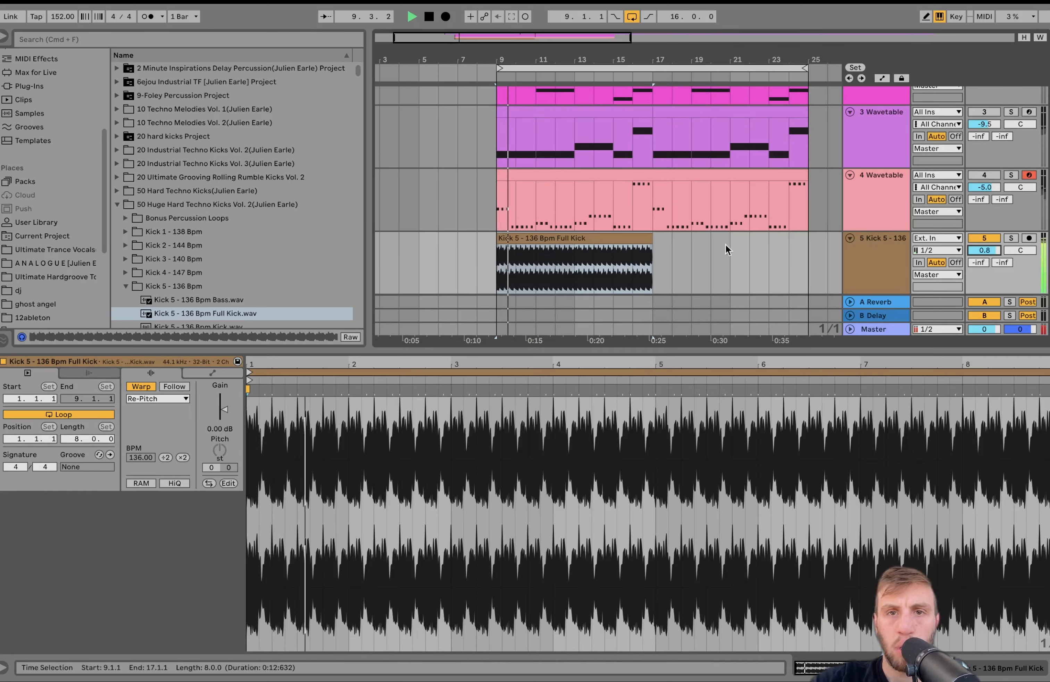
pyautogui.moveTo(652, 239); pyautogui.dragTo(809, 237)
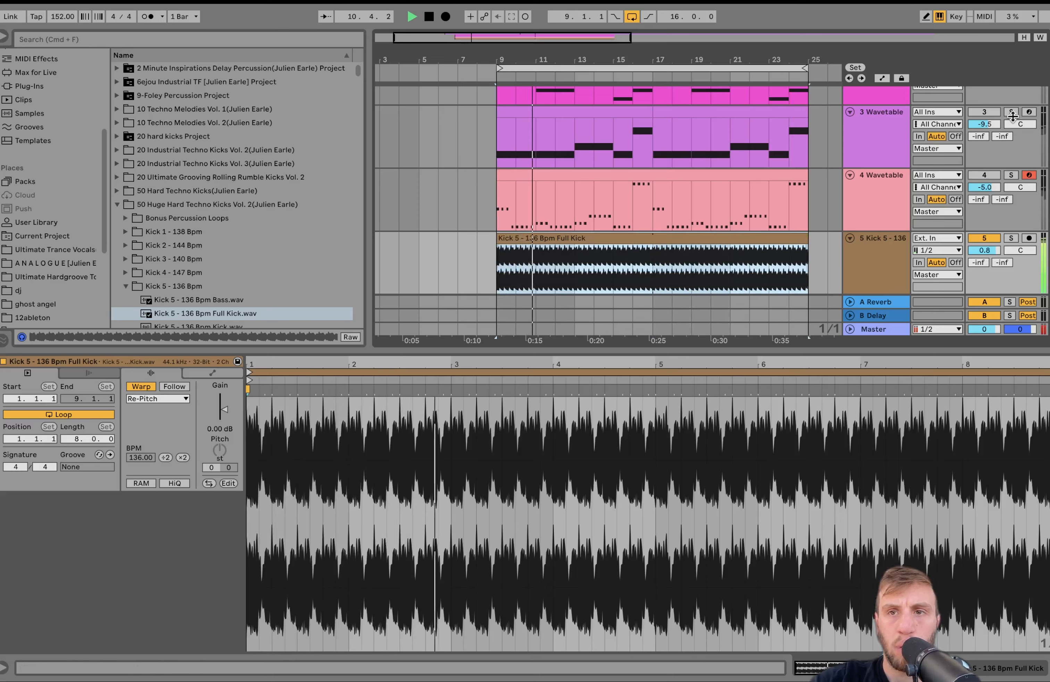
# Toggle tracks 3 and 2 to check how they sound against the kick
pyautogui.click(997, 113)
pyautogui.scroll(3, 997, 113)
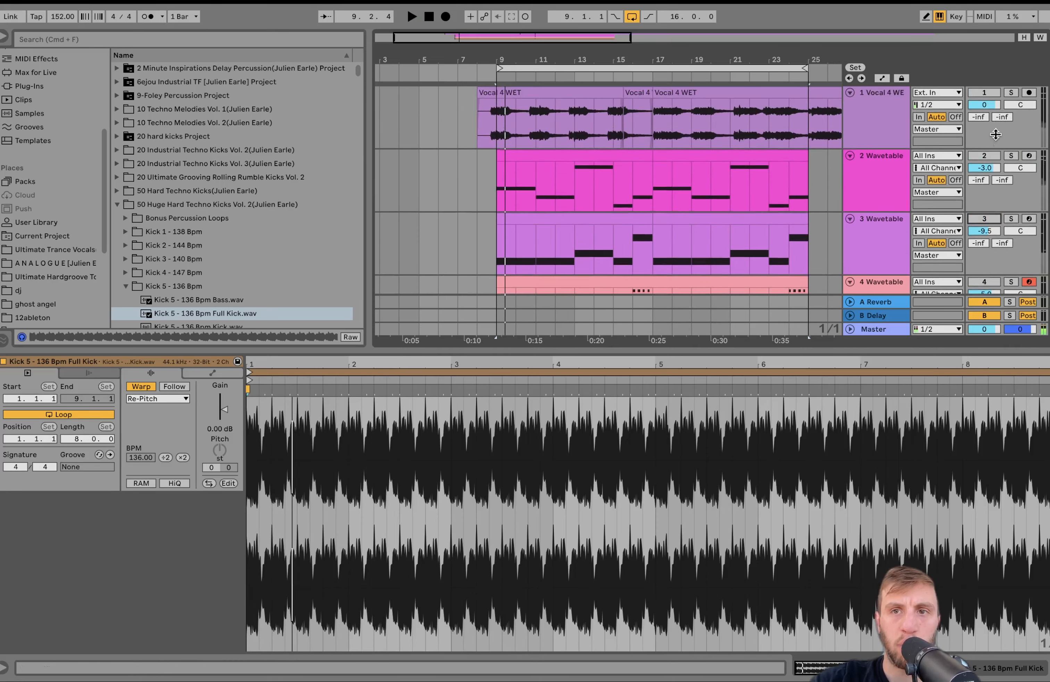
pyautogui.click(991, 154)
pyautogui.scroll(-4, 991, 154)
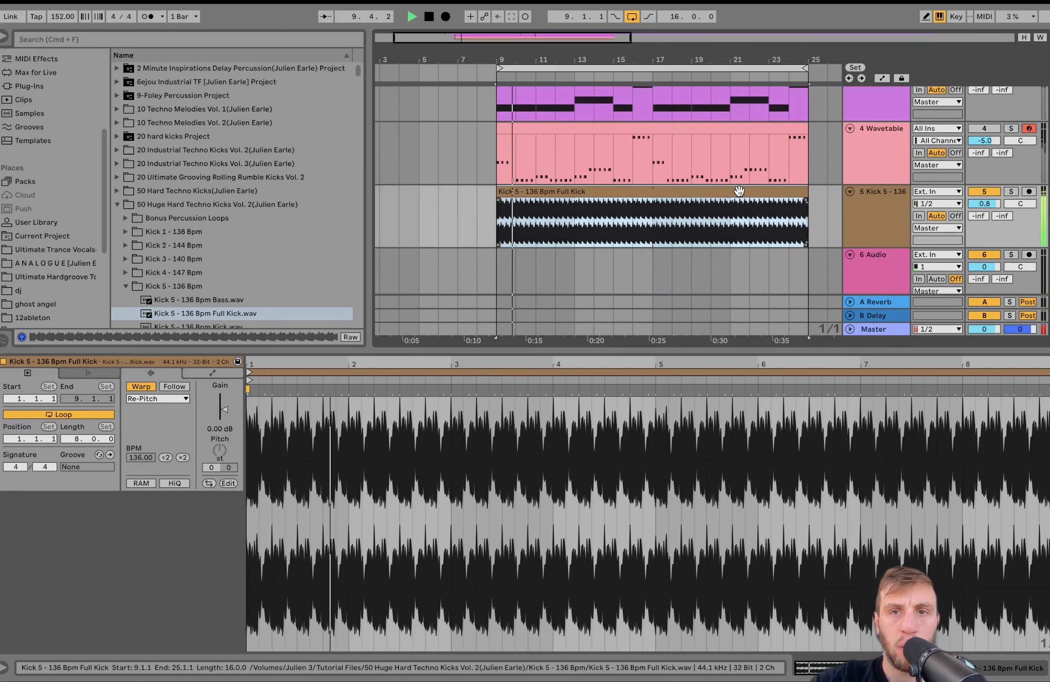
# Try Complex warping on the kick clip, switch it to Beats, and move the clip's loop start to 1.2.1
pyautogui.click(143, 400)
pyautogui.click(156, 456)
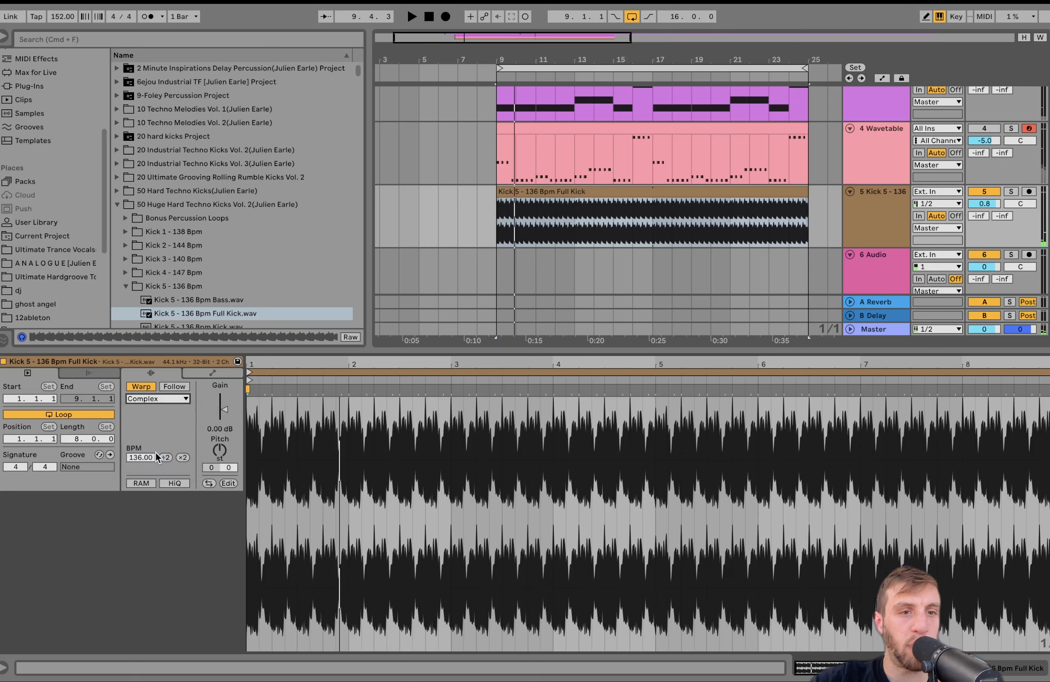
pyautogui.click(160, 404)
pyautogui.click(150, 440)
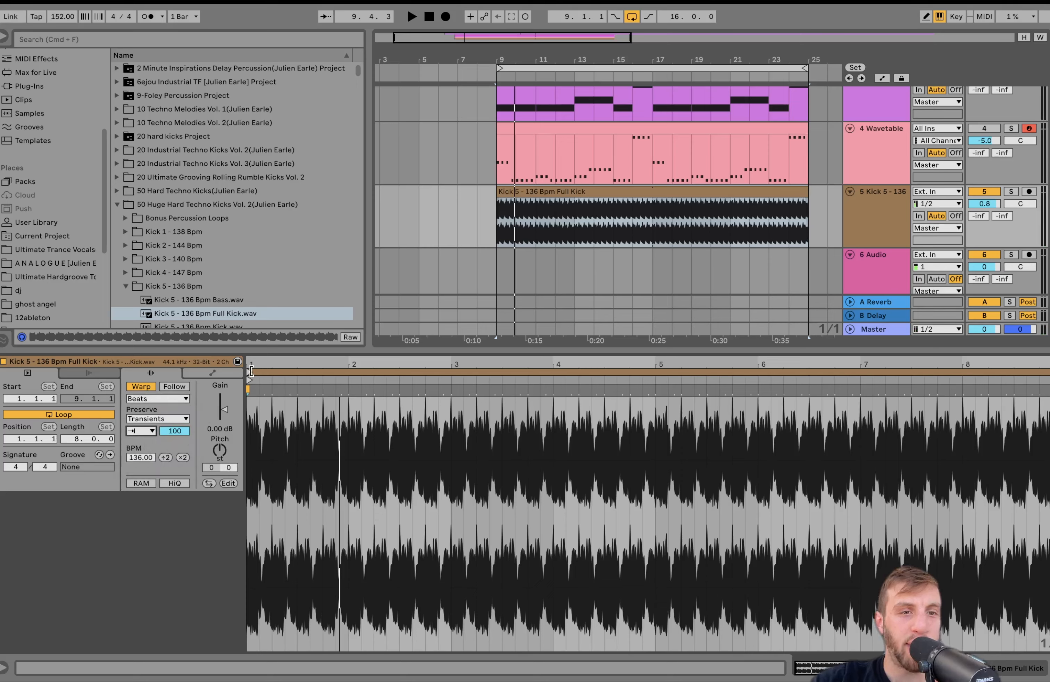
pyautogui.moveTo(251, 370); pyautogui.dragTo(272, 371)
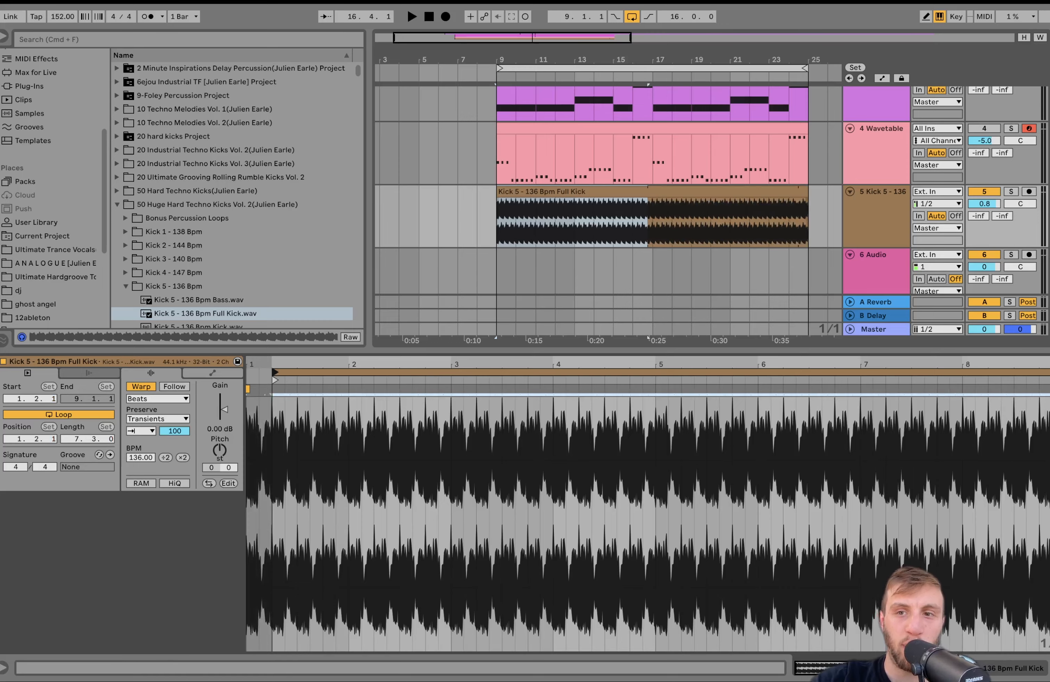
# Shorten the kick clip's loop to the single beat from 1.2.1 to 1.3.1, transpose it +6 semitones and play it back
pyautogui.moveTo(1049, 513); pyautogui.dragTo(298, 512)
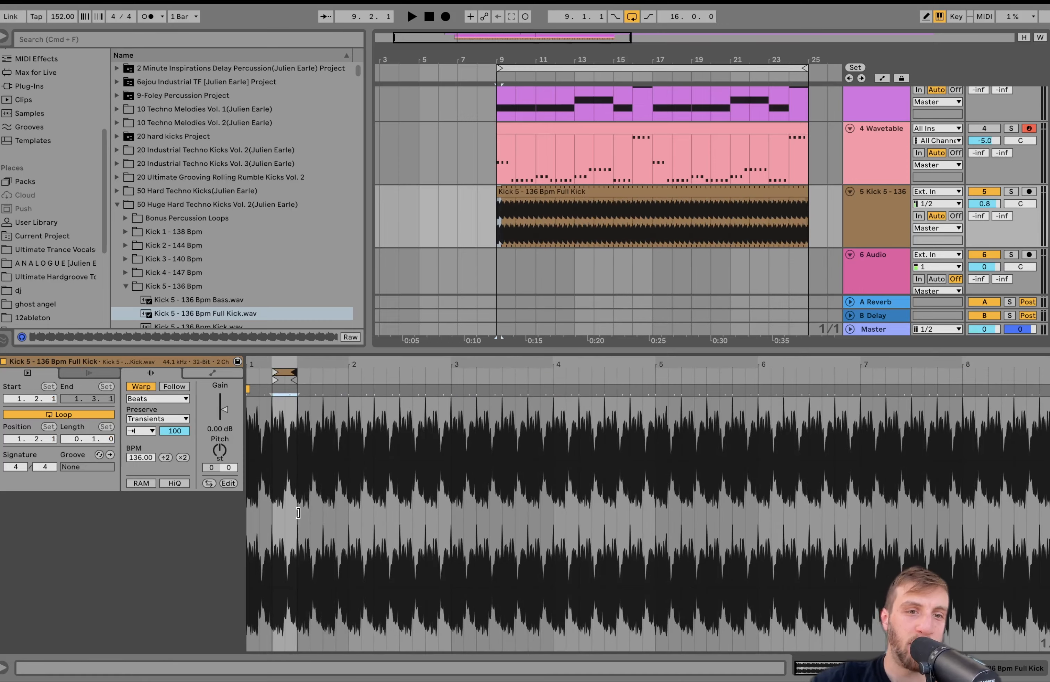
pyautogui.moveTo(282, 364); pyautogui.dragTo(453, 364)
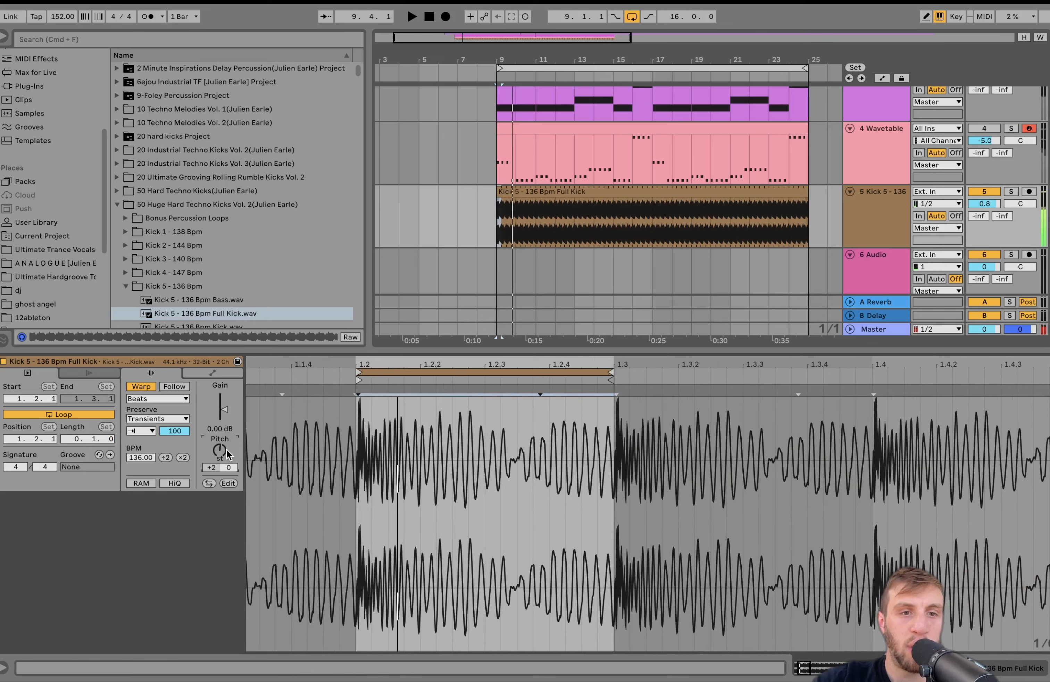
pyautogui.moveTo(227, 454); pyautogui.dragTo(227, 445)
pyautogui.press('Up')
pyautogui.press('Up')
pyautogui.press('Up')
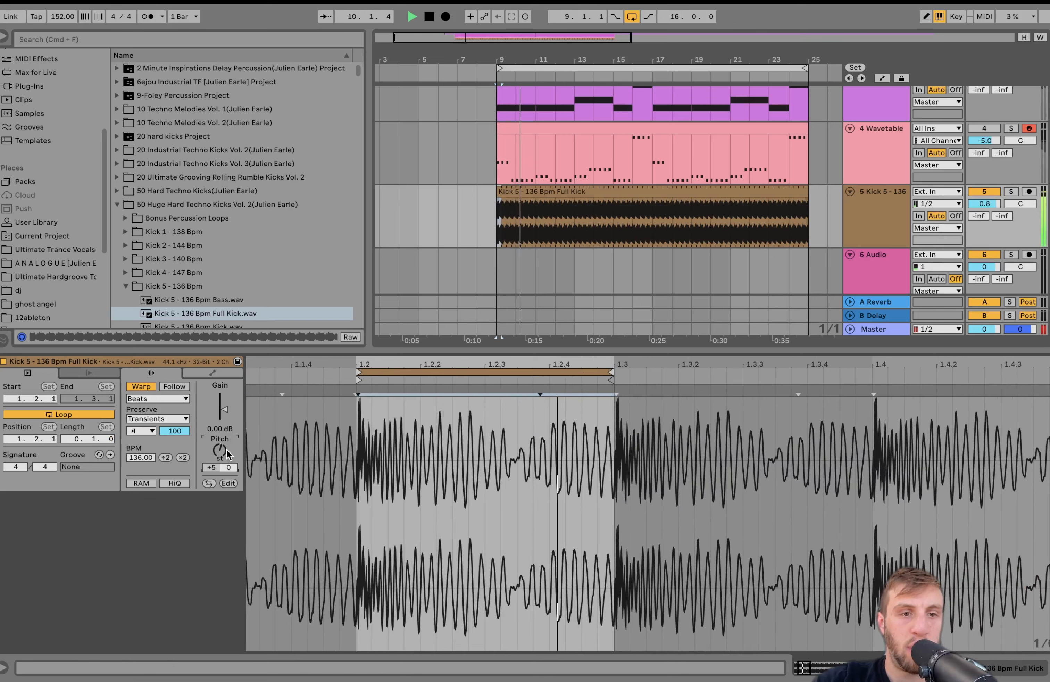
pyautogui.press('Up')
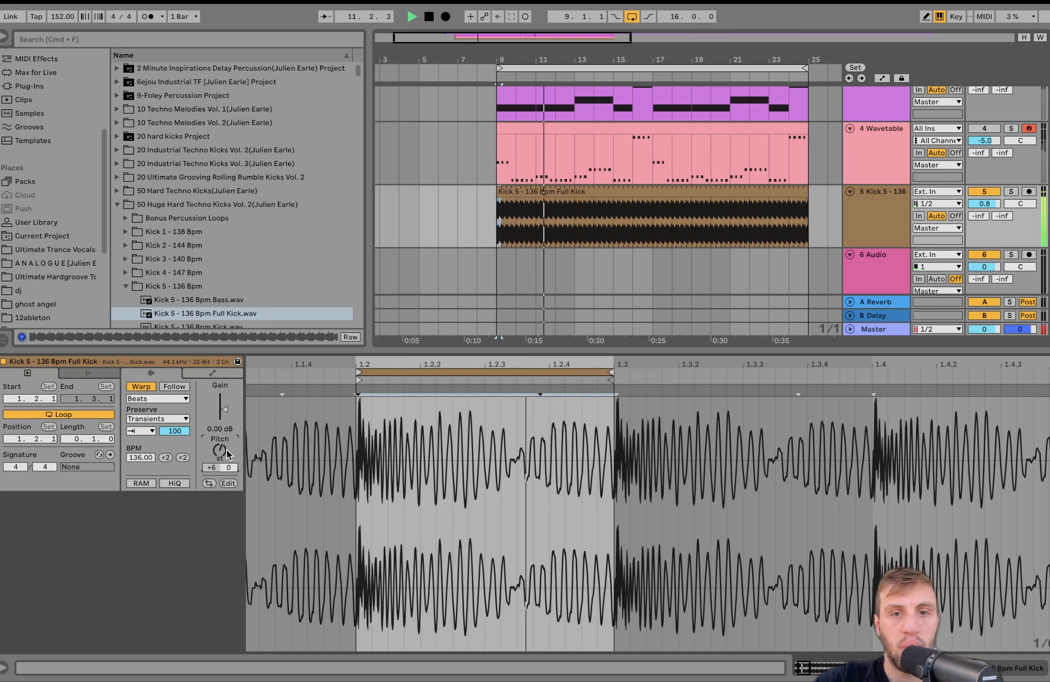
pyautogui.press('space')
pyautogui.press('space')
pyautogui.press('space')
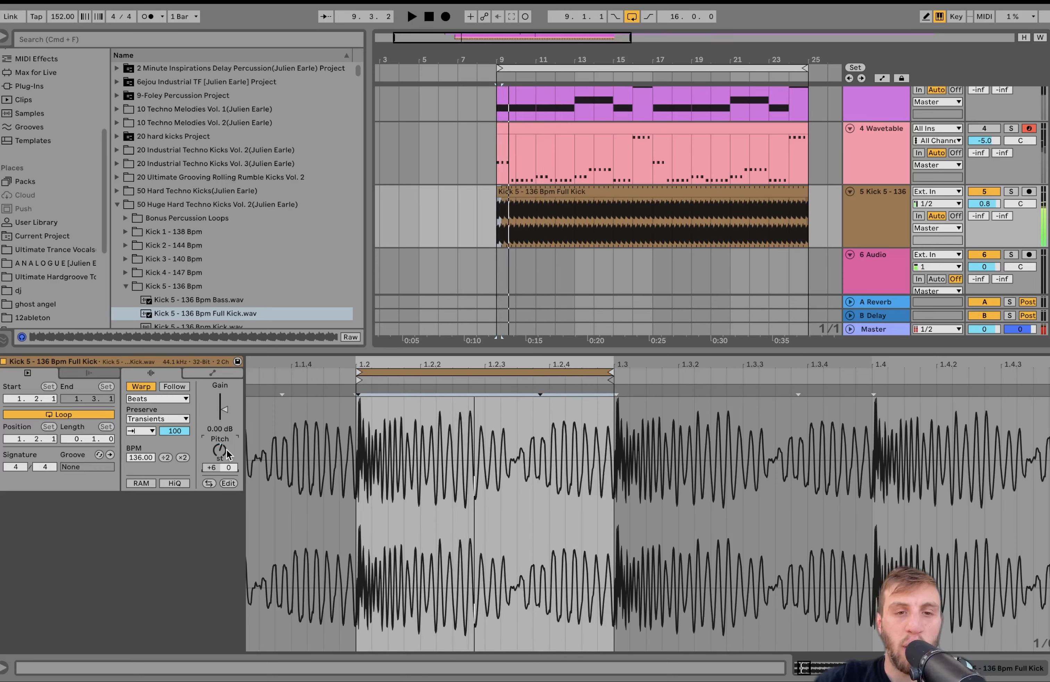
# Duplicate the kick track, solo the copy and play it from bar 9
pyautogui.click(864, 224)
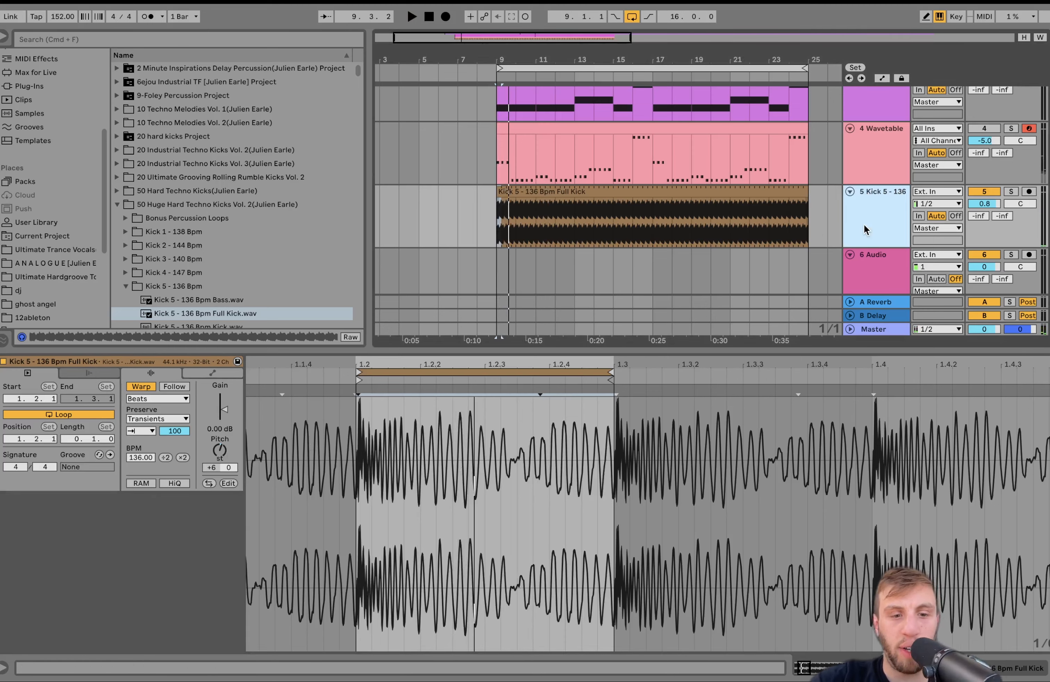
pyautogui.press('super+d')
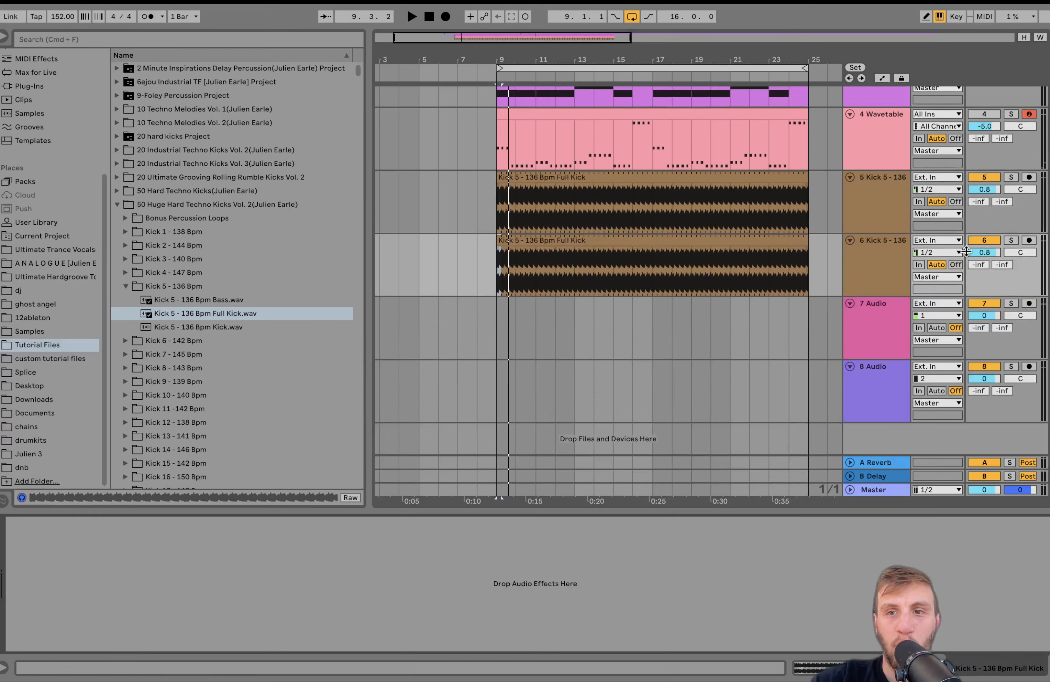
pyautogui.click(1011, 240)
pyautogui.press('space')
pyautogui.scroll(5, 505, 267)
pyautogui.scroll(4, 504, 262)
pyautogui.press('space')
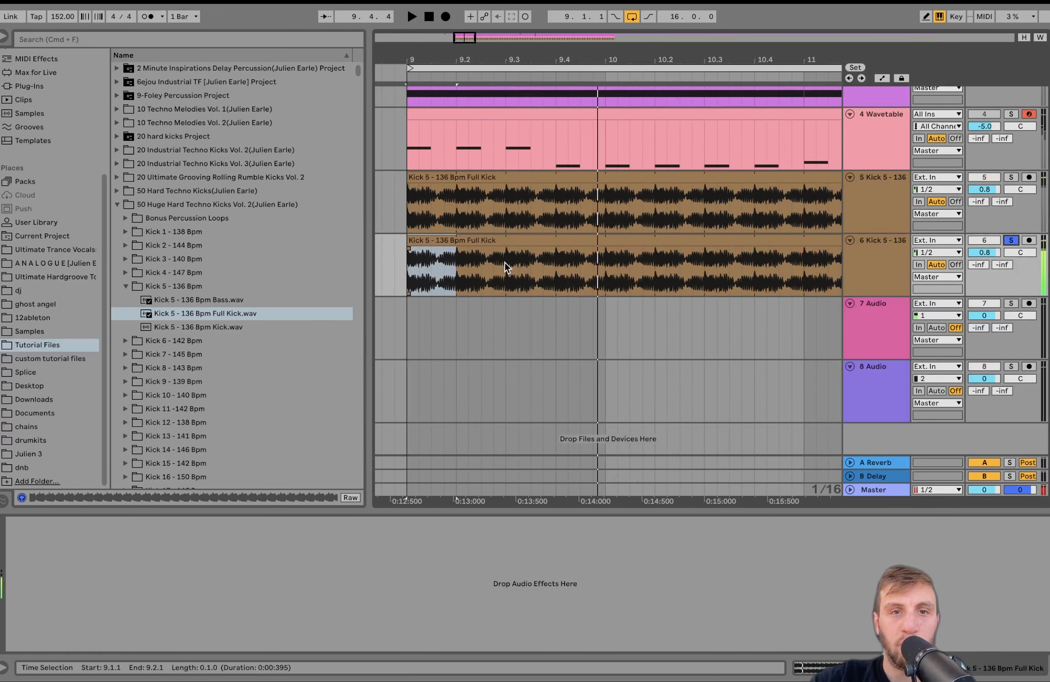
# Turn off warping on track 6's kick clip and delete everything in it after 9.1.3
pyautogui.doubleClick(446, 240)
pyautogui.click(133, 386)
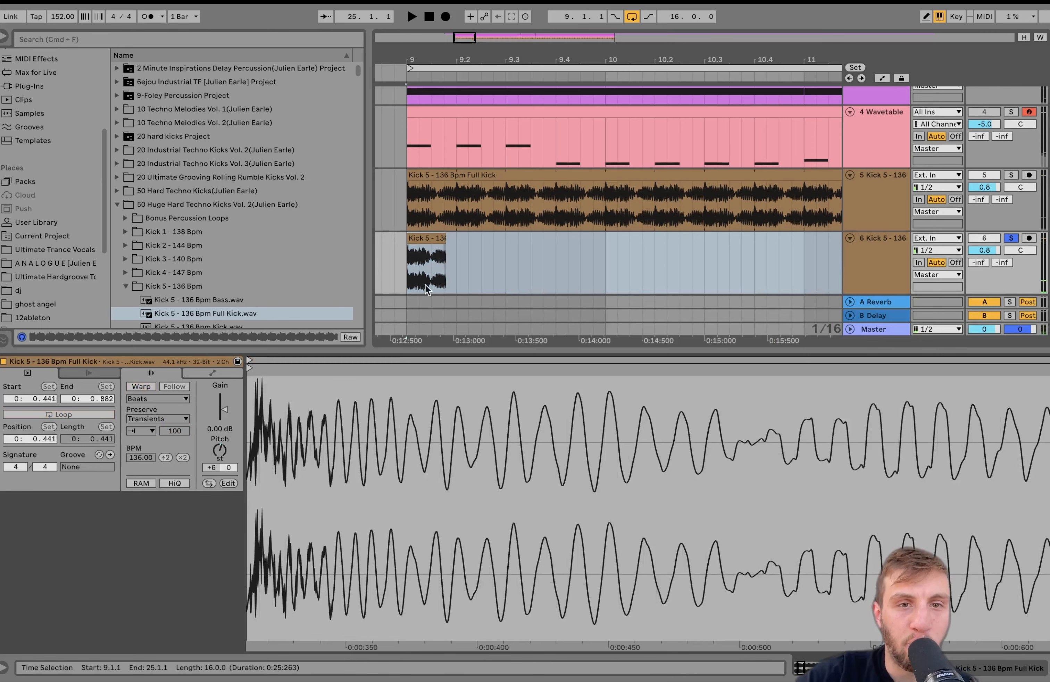
pyautogui.scroll(5, 430, 282)
pyautogui.moveTo(430, 281); pyautogui.dragTo(536, 281)
pyautogui.press('Delete')
pyautogui.hscroll(-3, 535, 281)
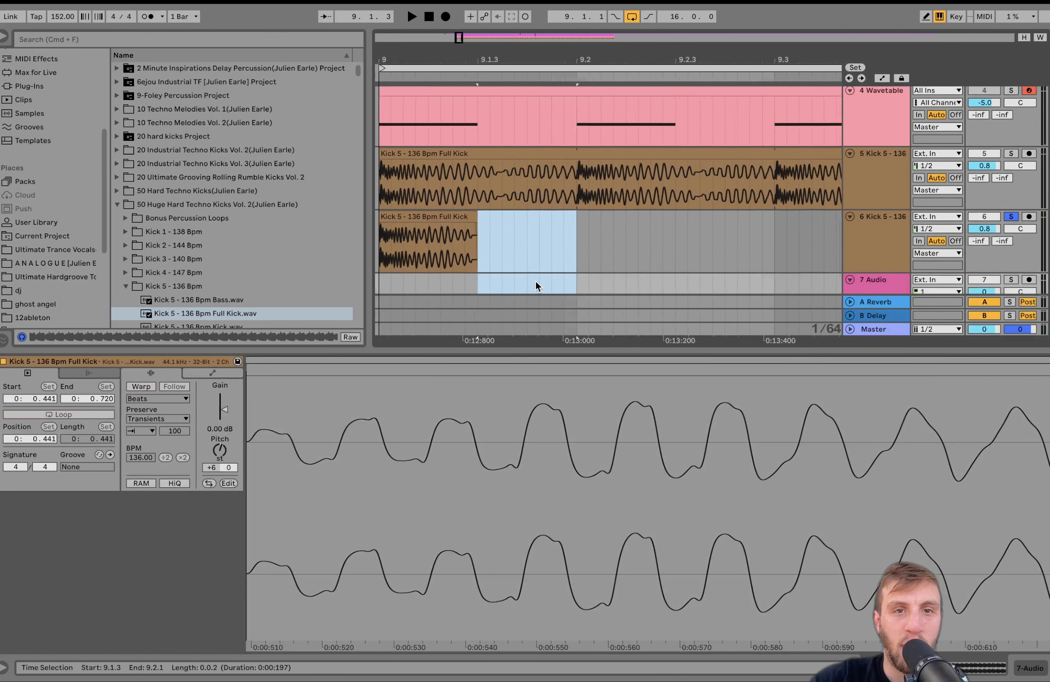
# Play track 6's shortened kick clip and set its transposition to +3 semitones
pyautogui.click(489, 206)
pyautogui.click(488, 208)
pyautogui.press('space')
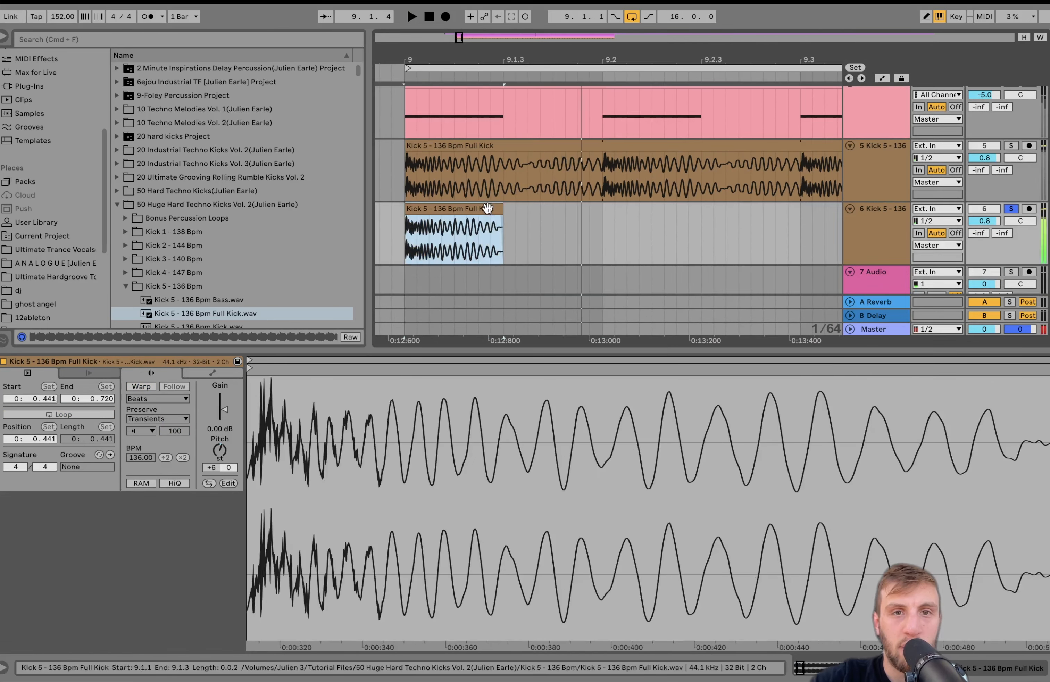
pyautogui.doubleClick(221, 453)
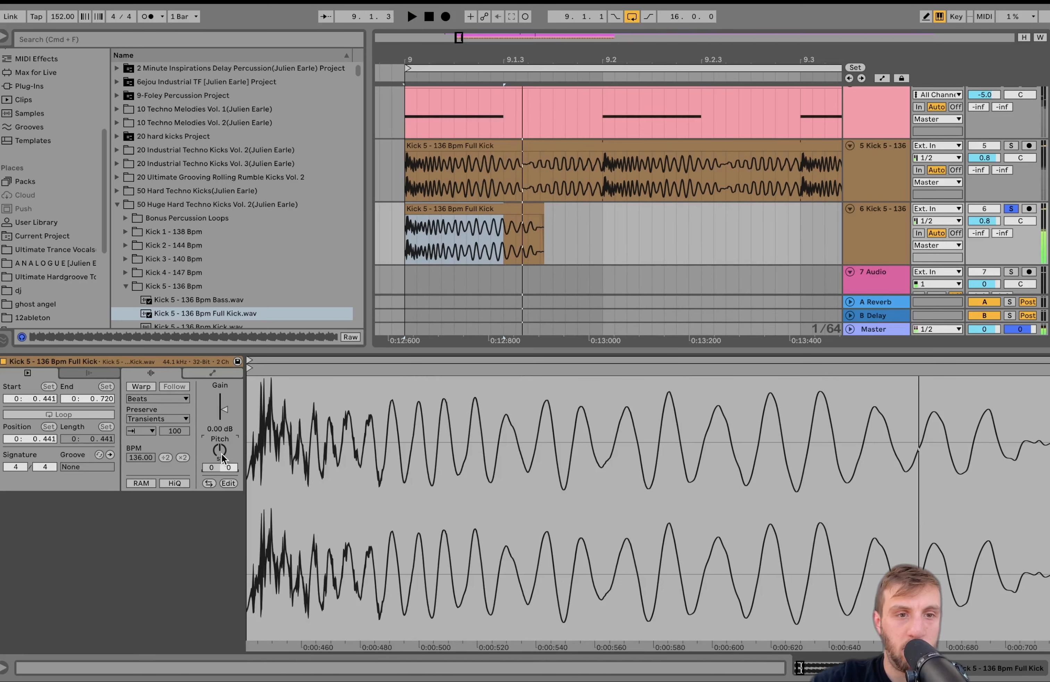
pyautogui.press('Up')
pyautogui.press('Up')
pyautogui.press('Up')
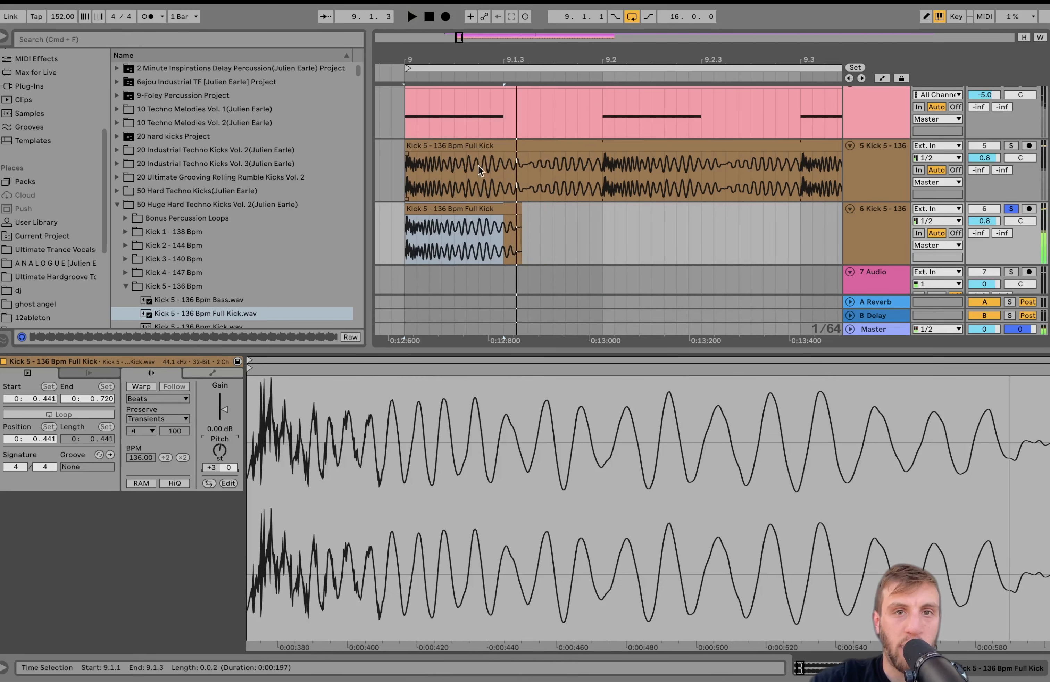
# Add a curved fade-out to track 6's kick clip and loop playback over the beat from 9.1.1 to 9.2.1
pyautogui.moveTo(518, 220); pyautogui.dragTo(455, 218)
pyautogui.press('space')
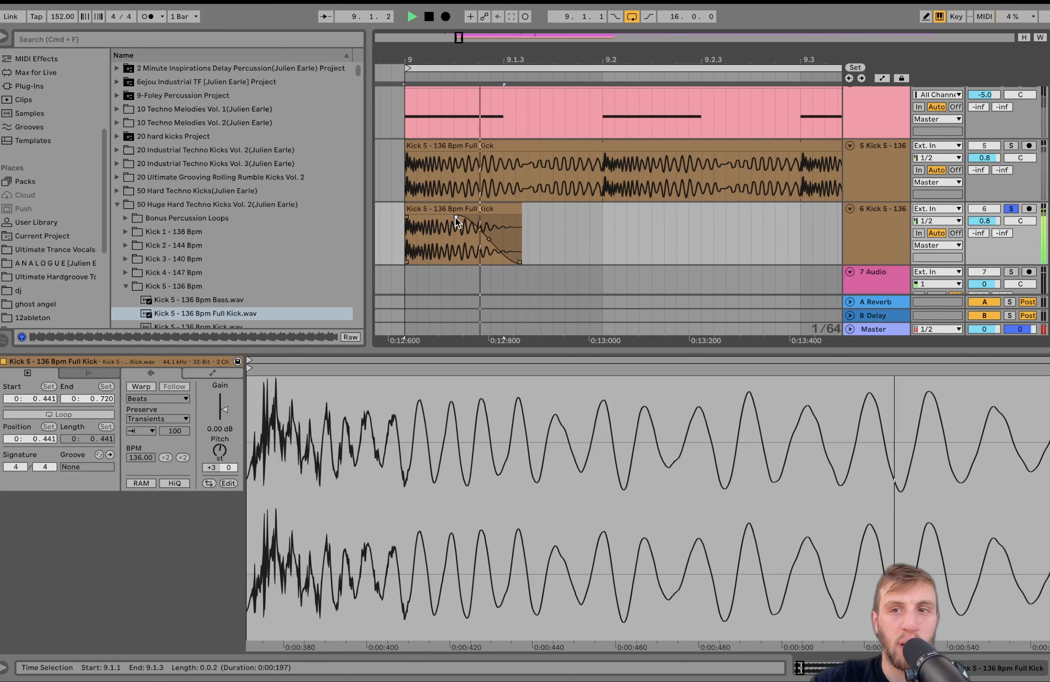
pyautogui.press('space')
pyautogui.click(612, 240)
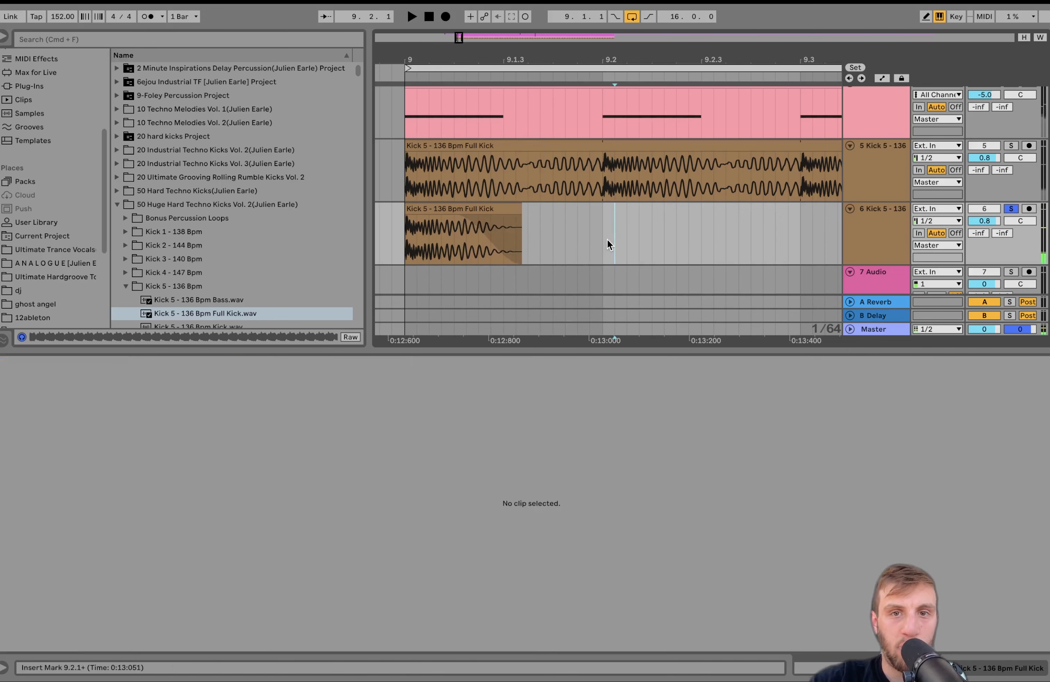
pyautogui.moveTo(607, 239); pyautogui.dragTo(405, 223)
pyautogui.press('space')
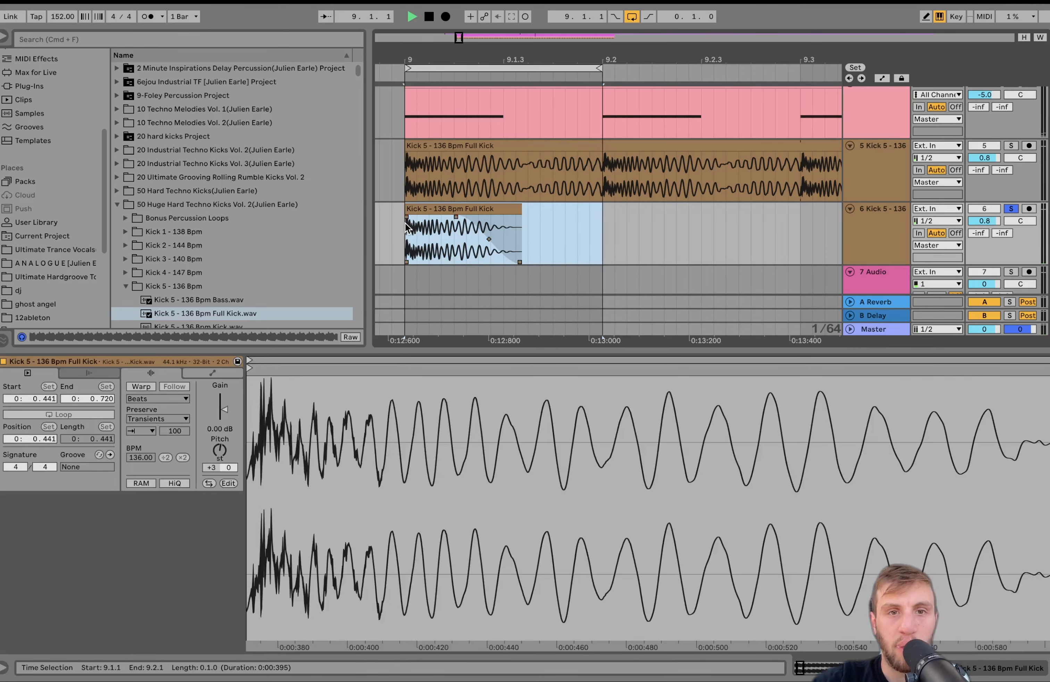
# Solo track 5 and give its kick clip a curved fade-in ending just after 9.1.3
pyautogui.click(1009, 146)
pyautogui.click(861, 167)
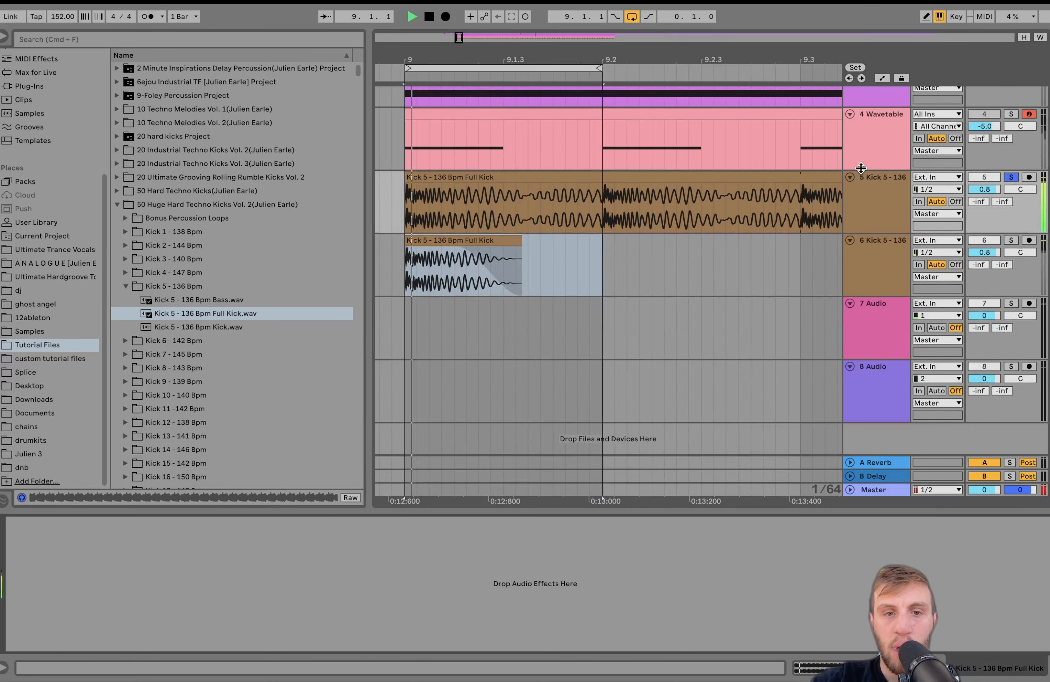
pyautogui.press('space')
pyautogui.moveTo(406, 186); pyautogui.dragTo(560, 187)
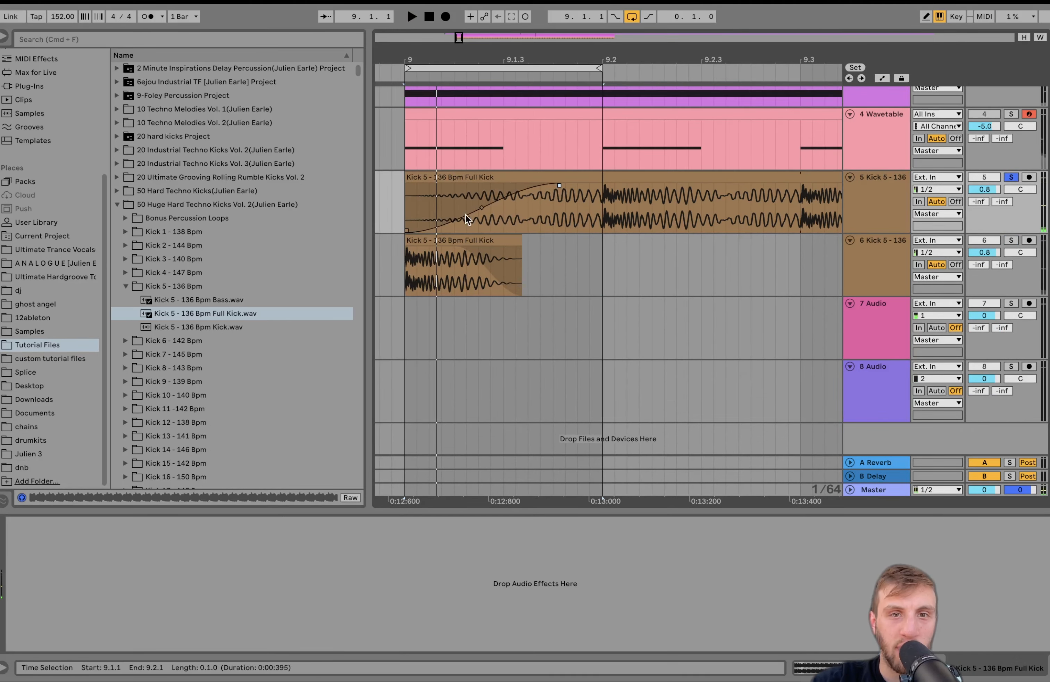
pyautogui.moveTo(480, 208); pyautogui.dragTo(484, 221)
pyautogui.press('space')
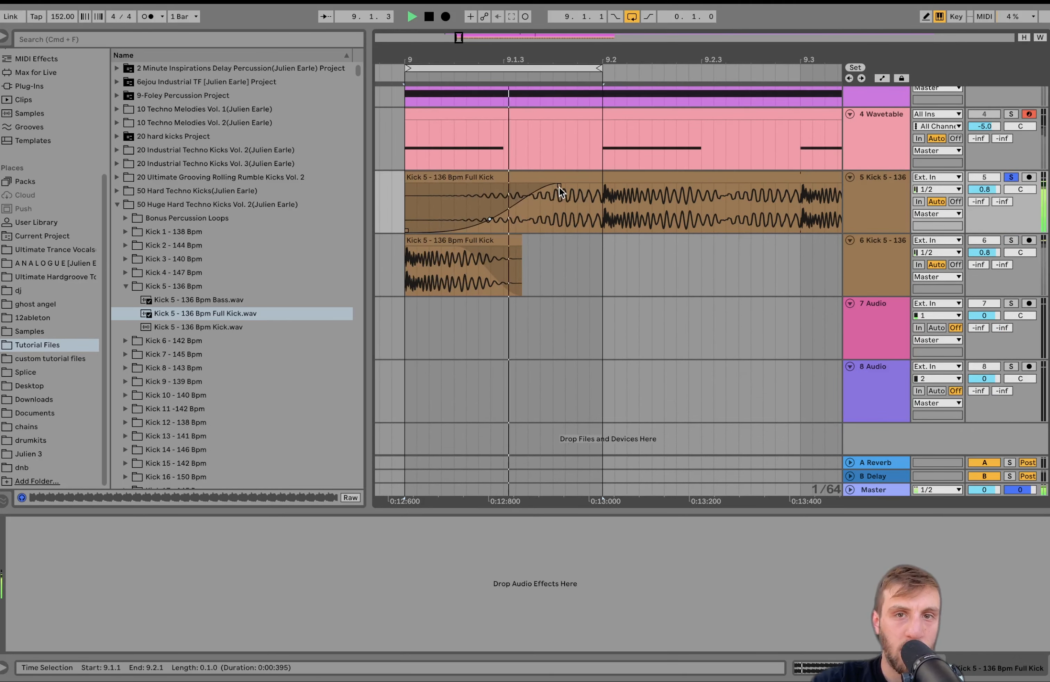
pyautogui.moveTo(559, 187); pyautogui.dragTo(515, 187)
# Split track 5's kick clip at 9.2.1 and delete the part after the split
pyautogui.click(601, 211)
pyautogui.press('space')
pyautogui.press('super+e')
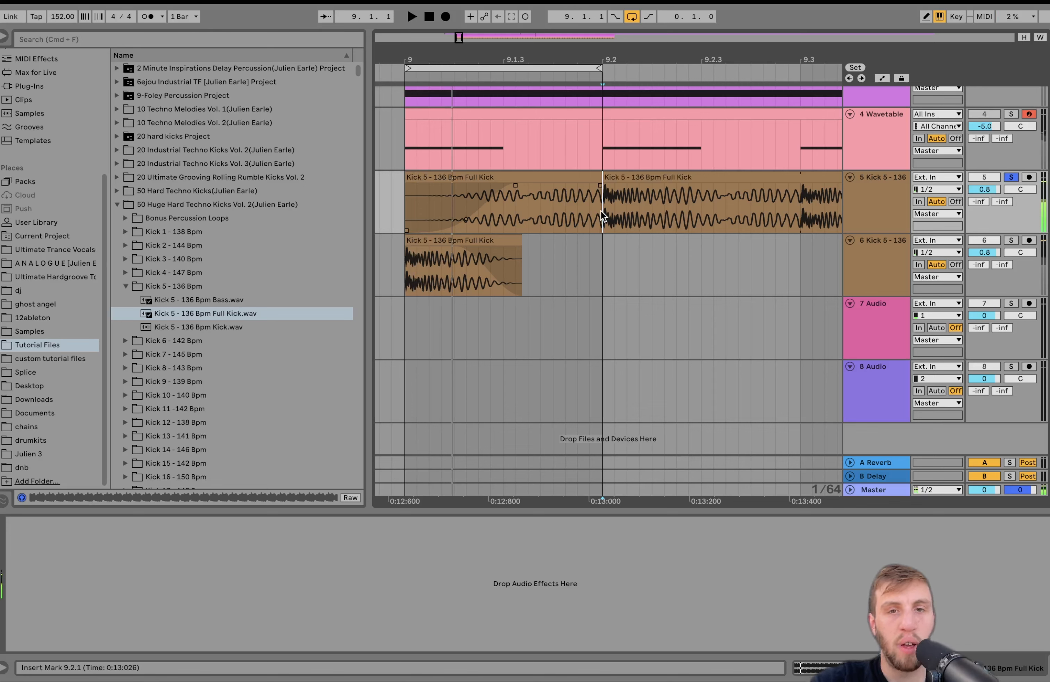
pyautogui.click(619, 176)
pyautogui.press('Delete')
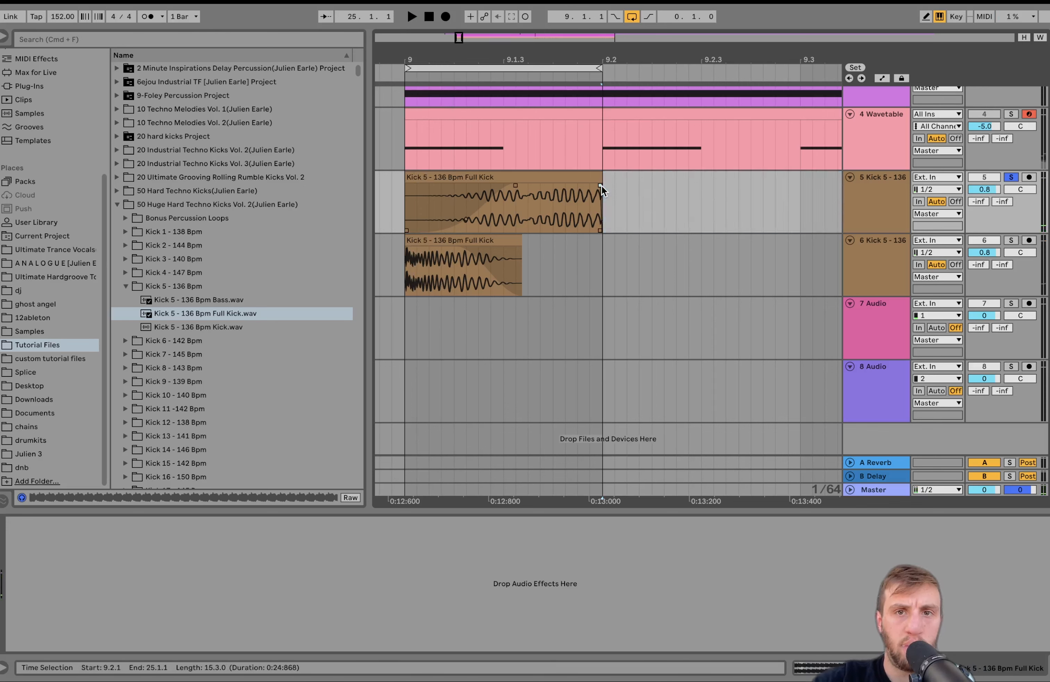
# Play the track 5 beat, solo track 6 alongside it and set track 6's volume to -2.0 dB
pyautogui.moveTo(601, 185); pyautogui.dragTo(405, 263)
pyautogui.click(582, 178)
pyautogui.press('space')
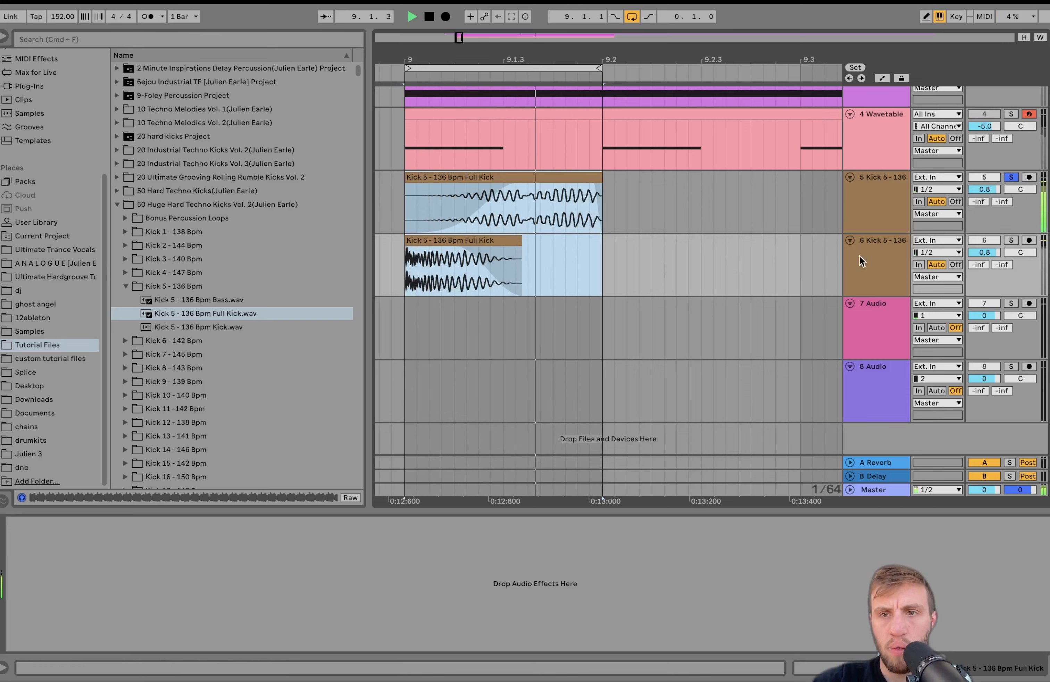
pyautogui.click(1006, 241)
pyautogui.moveTo(990, 251); pyautogui.dragTo(990, 264)
pyautogui.scroll(-5, 638, 300)
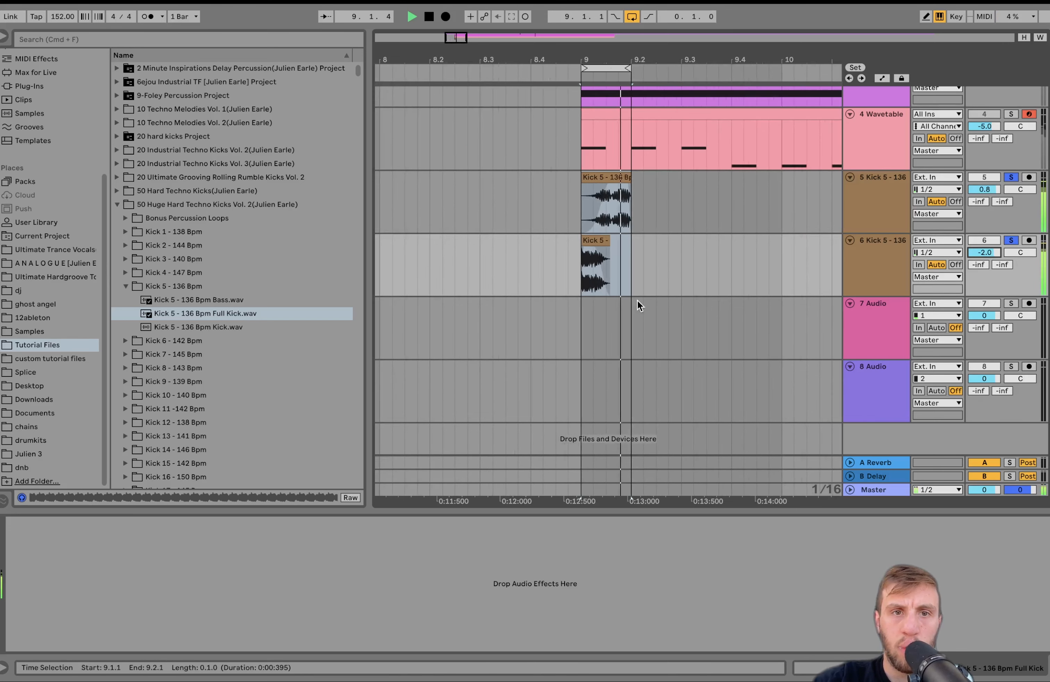
pyautogui.press('space')
# Duplicate the one-beat clips on tracks 5 and 6 repeatedly until they fill bars 9 to 11
pyautogui.moveTo(599, 174); pyautogui.dragTo(634, 261)
pyautogui.press('super+d')
pyautogui.press('super+d')
pyautogui.press('super+d')
pyautogui.press('super+d')
pyautogui.press('super+d')
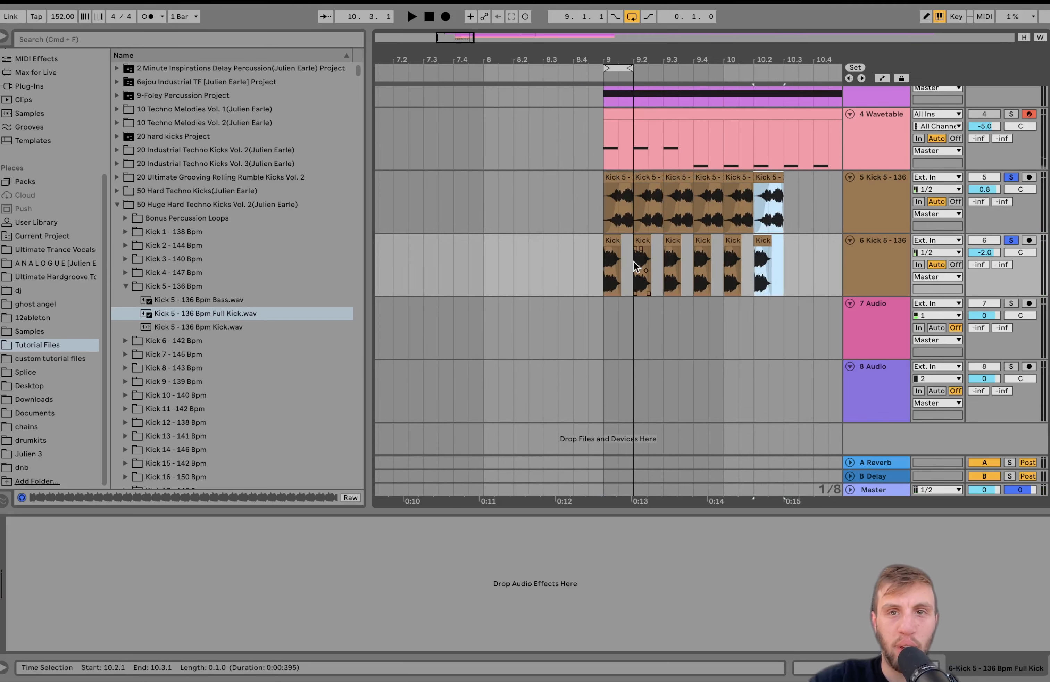
pyautogui.press('-')
pyautogui.press('-')
pyautogui.press('-')
pyautogui.press('super+d')
pyautogui.press('super+d')
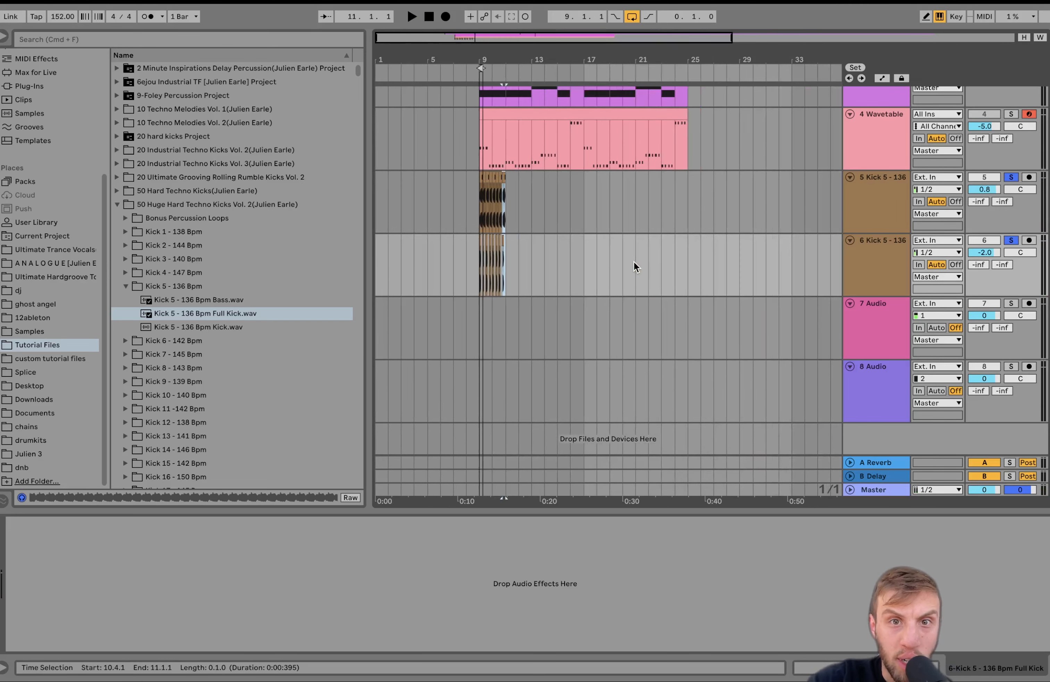
# Select the two-bar kick pattern on tracks 5 and 6 and duplicate it until it reaches bar 25
pyautogui.moveTo(633, 265); pyautogui.dragTo(473, 199)
pyautogui.click(495, 222)
pyautogui.keyDown('shift'); pyautogui.click(504, 235); pyautogui.keyUp('shift')
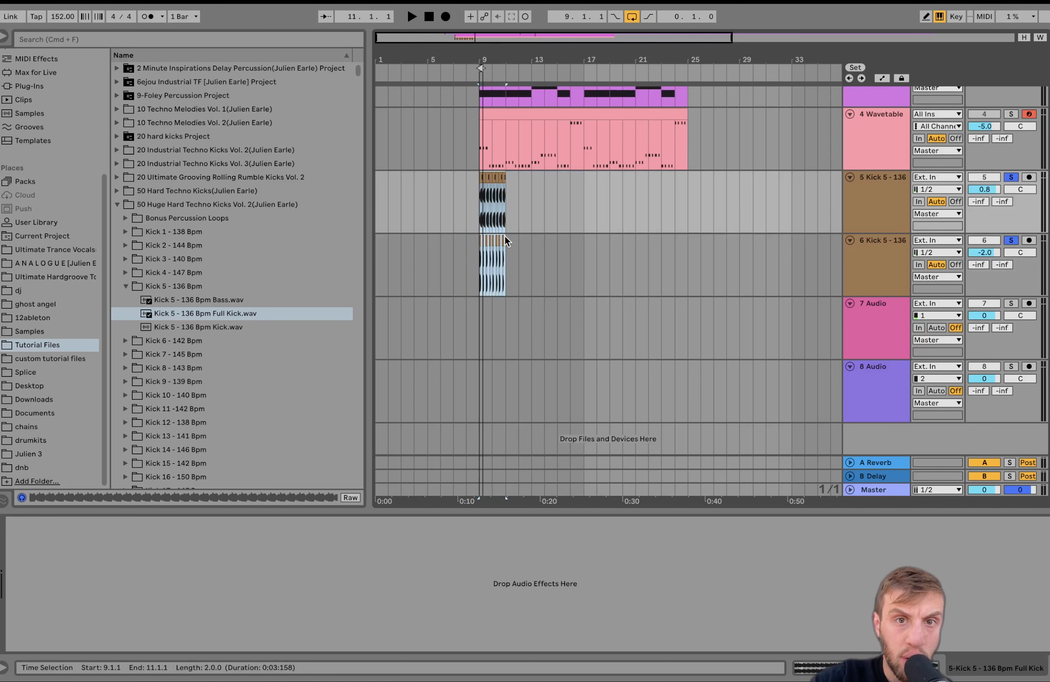
pyautogui.press('super+d')
pyautogui.press('super+d')
pyautogui.press('super+d')
pyautogui.press('super+d')
pyautogui.press('super+d')
pyautogui.press('super+d')
pyautogui.press('super+d')
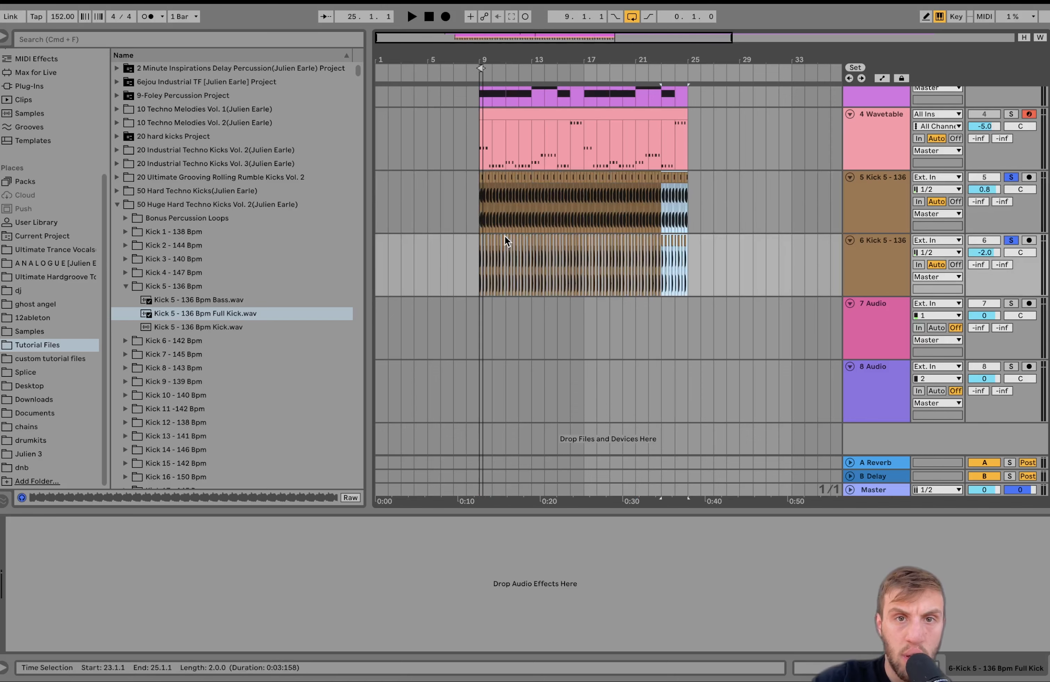
# Unsolo both kick tracks, turn off the arrangement loop and start playback from bar 9
pyautogui.click(479, 202)
pyautogui.click(1013, 243)
pyautogui.press('super+l')
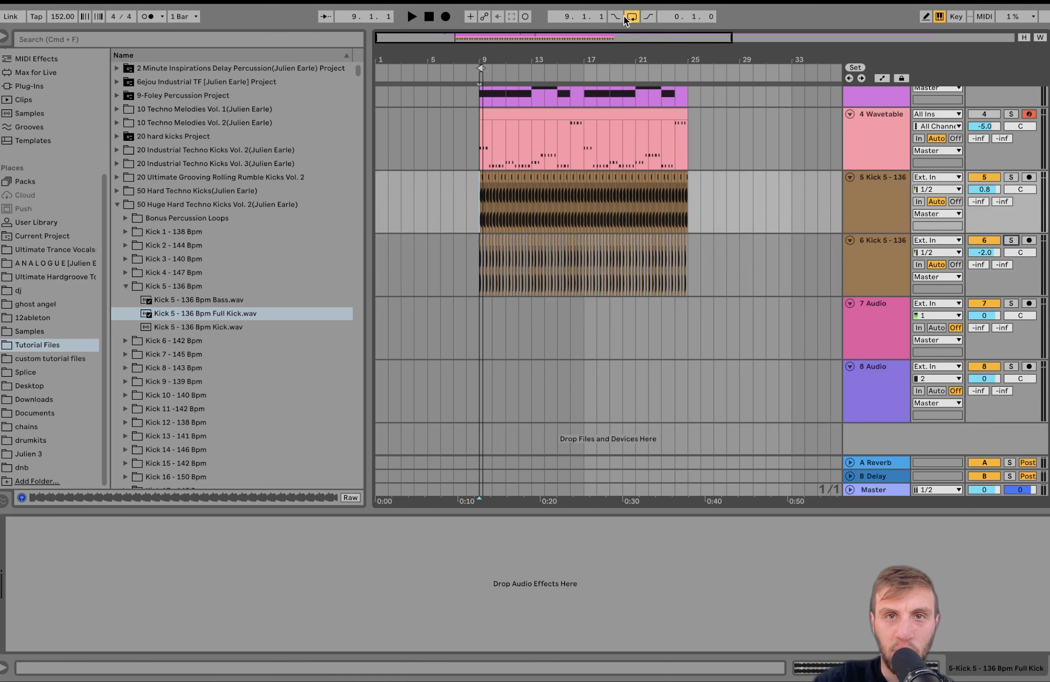
pyautogui.press('space')
# Raise track 6's volume to 2.0 dB and track 5's volume to 2.9 dB
pyautogui.scroll(2, 662, 157)
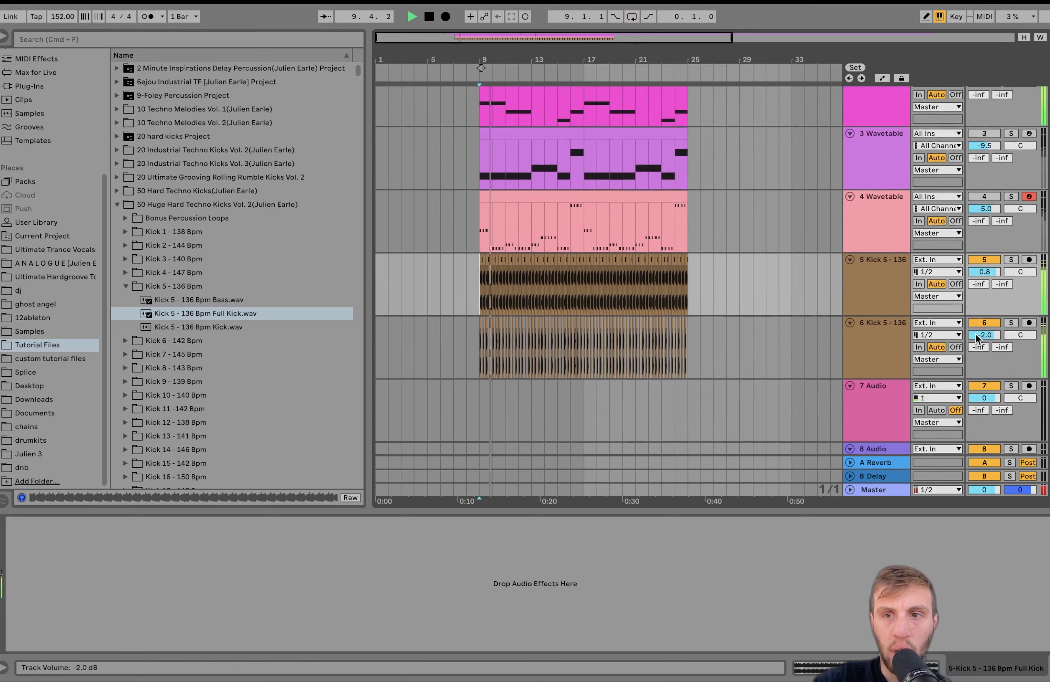
pyautogui.moveTo(977, 339); pyautogui.dragTo(977, 330)
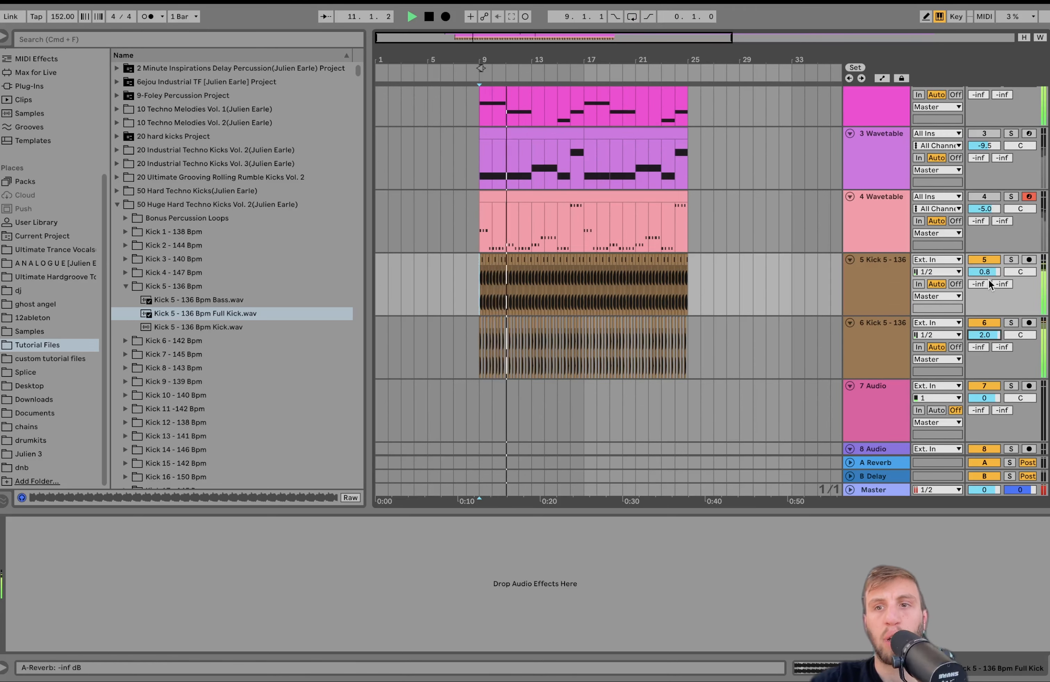
pyautogui.moveTo(984, 273); pyautogui.dragTo(983, 264)
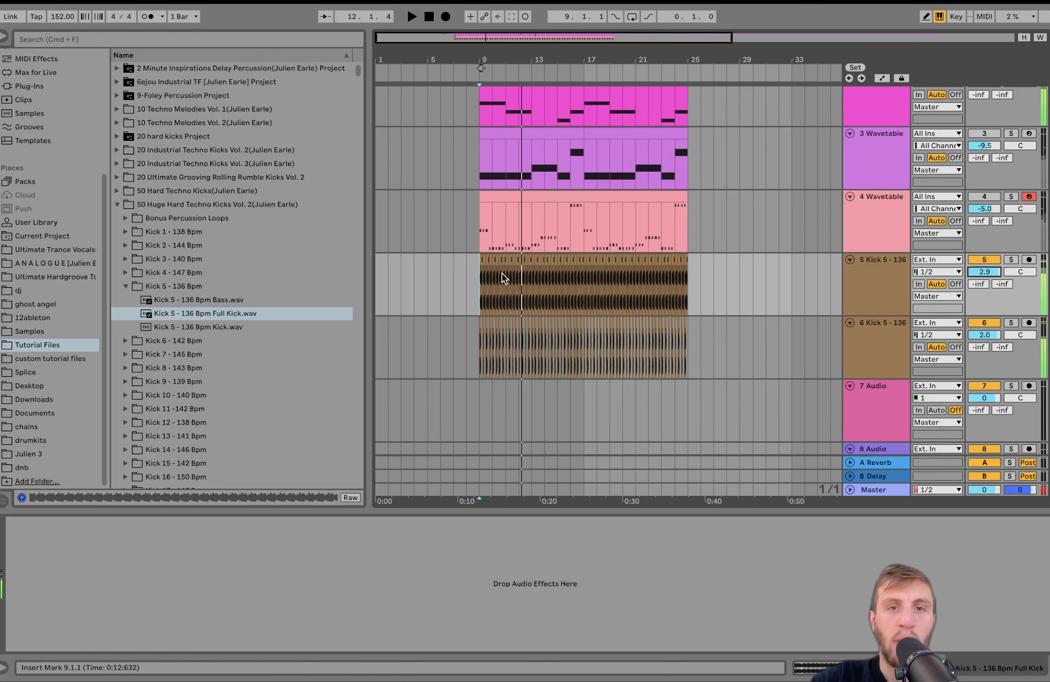
# Select track 5's kick clips from bar 11 to bar 13 and set their transposition to +4 semitones
pyautogui.scroll(5, 496, 273)
pyautogui.moveTo(528, 284); pyautogui.dragTo(598, 281)
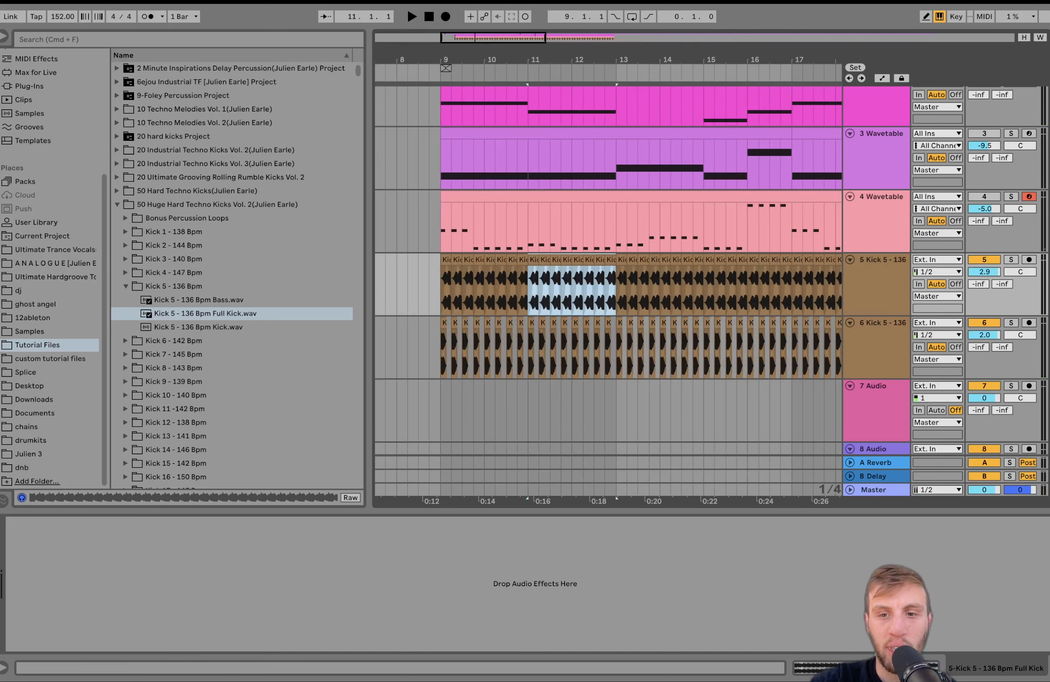
pyautogui.hotkey('shift', 'Tab')
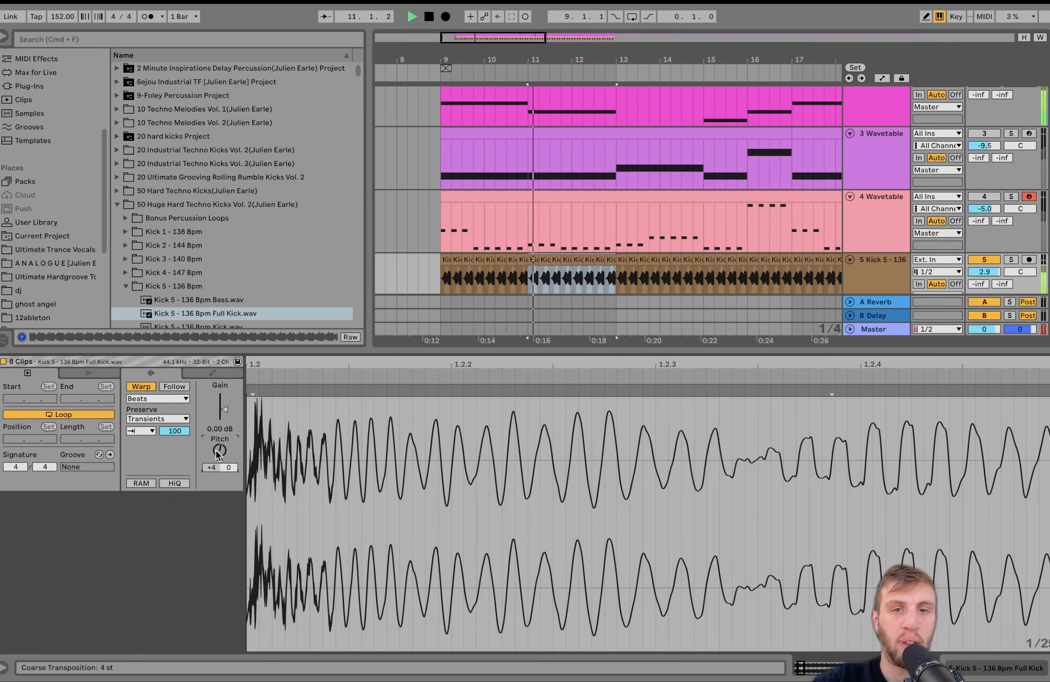
# Select track 5's kick clips from bar 13 to bar 15 and set their transposition to -1 semitone
pyautogui.click(622, 258)
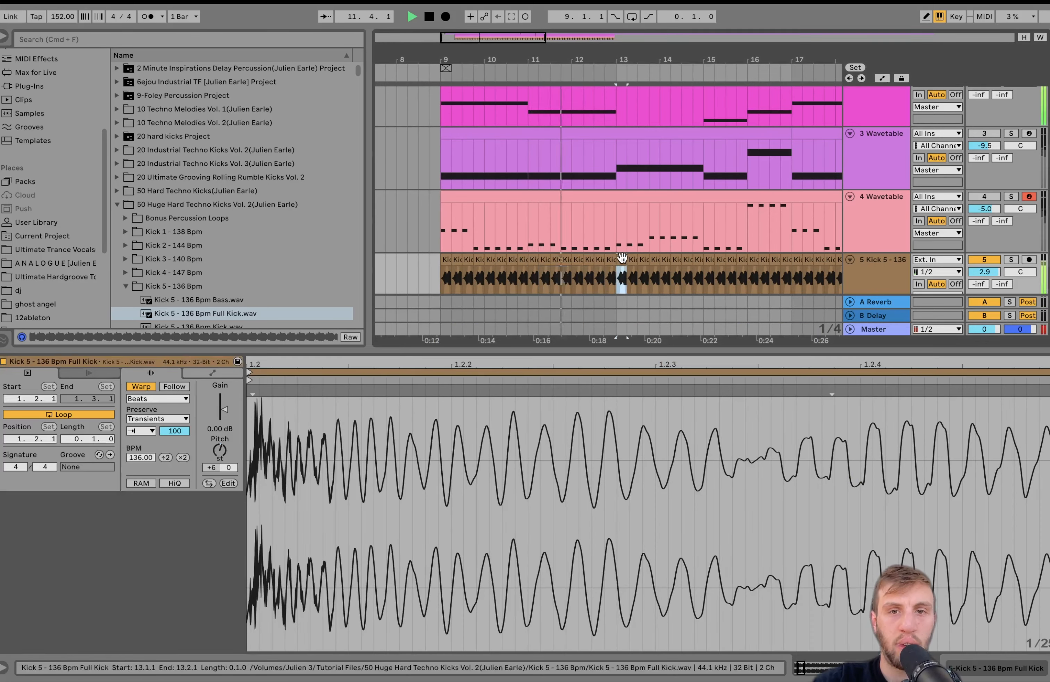
pyautogui.keyDown('shift'); pyautogui.click(697, 259); pyautogui.keyUp('shift')
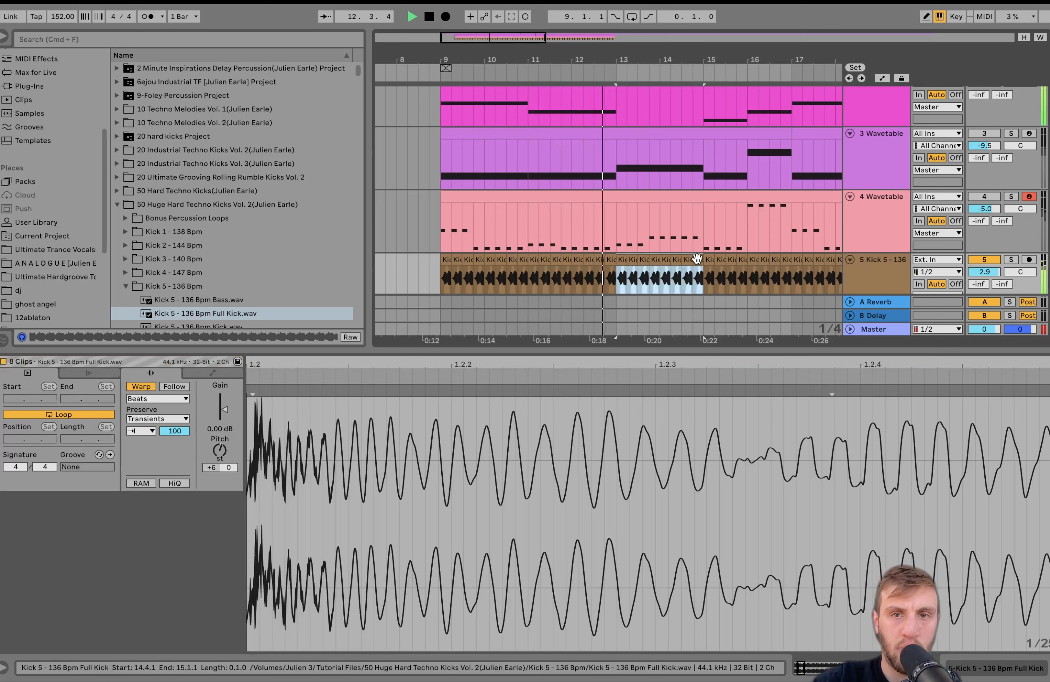
pyautogui.click(218, 455)
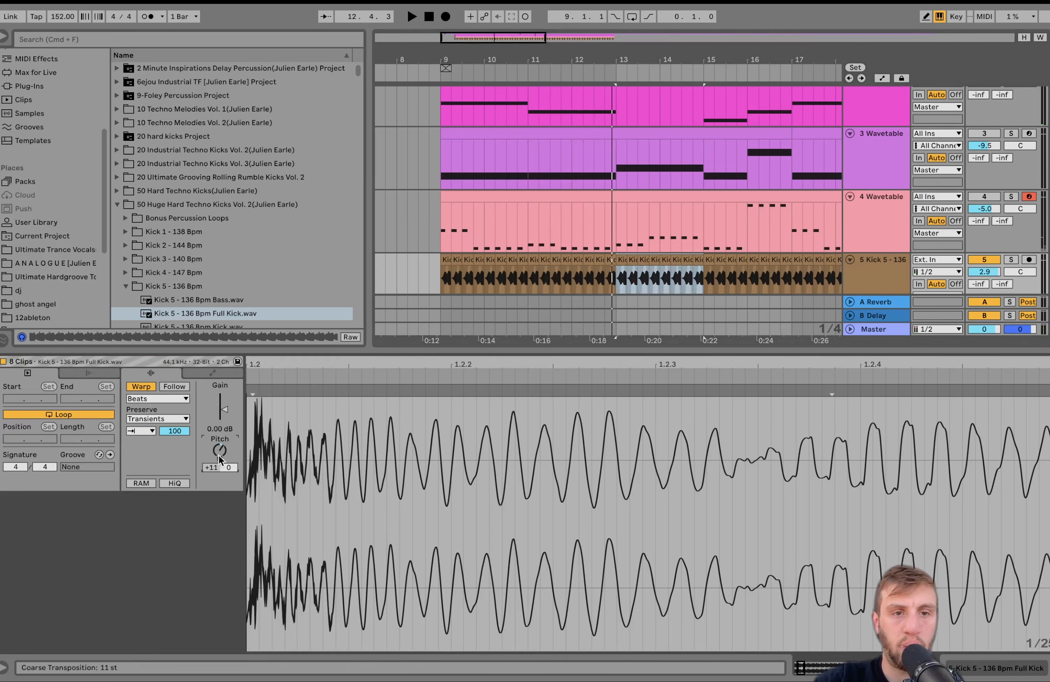
pyautogui.moveTo(218, 454); pyautogui.dragTo(219, 468)
pyautogui.press('space')
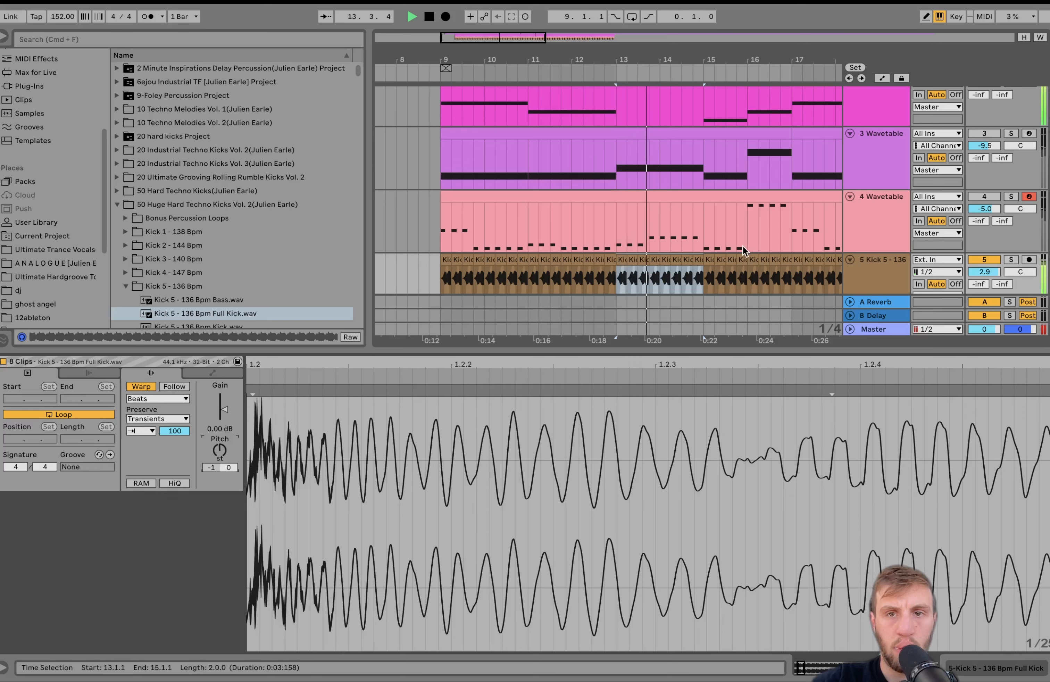
# Select track 5's kick clips from bar 15 to bar 17 and set their transposition to +2 semitones
pyautogui.click(709, 260)
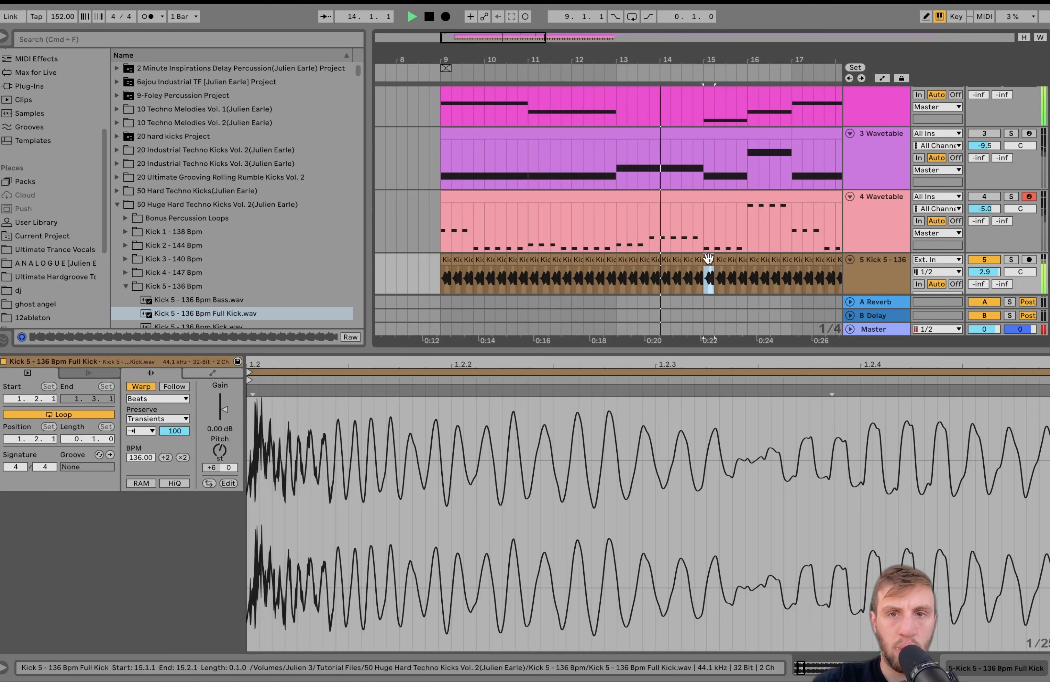
pyautogui.keyDown('shift'); pyautogui.click(788, 259); pyautogui.keyUp('shift')
pyautogui.click(221, 454)
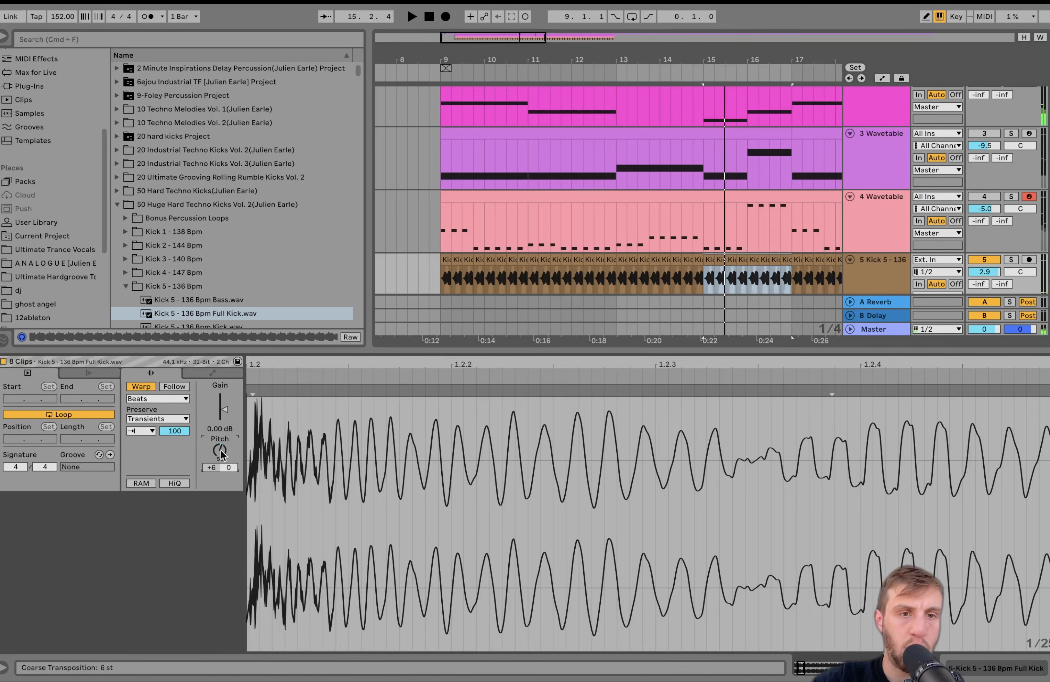
pyautogui.press('space')
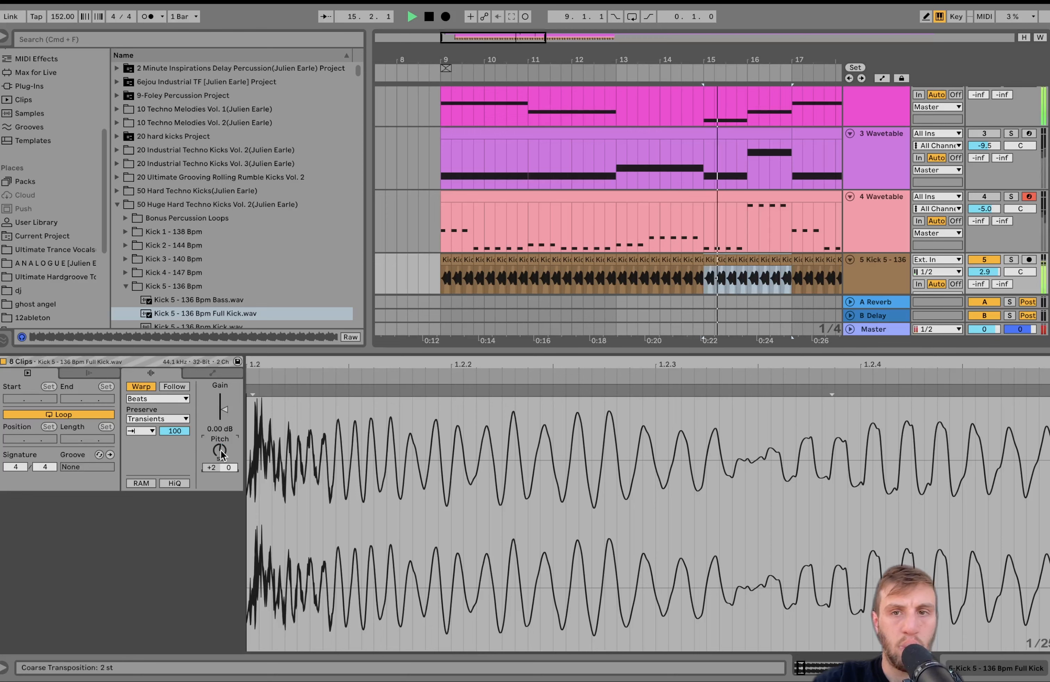
pyautogui.press('space')
# Select track 5's kick clips from bar 16 to bar 17 and set their transposition to +4 semitones
pyautogui.click(752, 259)
pyautogui.keyDown('shift'); pyautogui.click(784, 259); pyautogui.keyUp('shift')
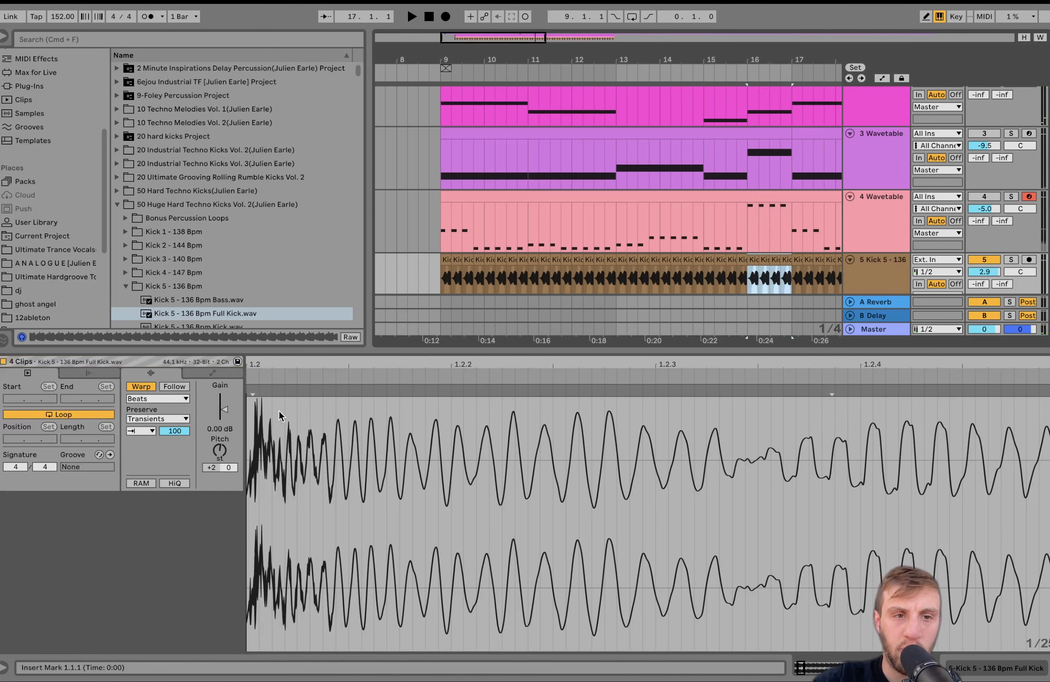
pyautogui.moveTo(216, 452); pyautogui.dragTo(216, 452)
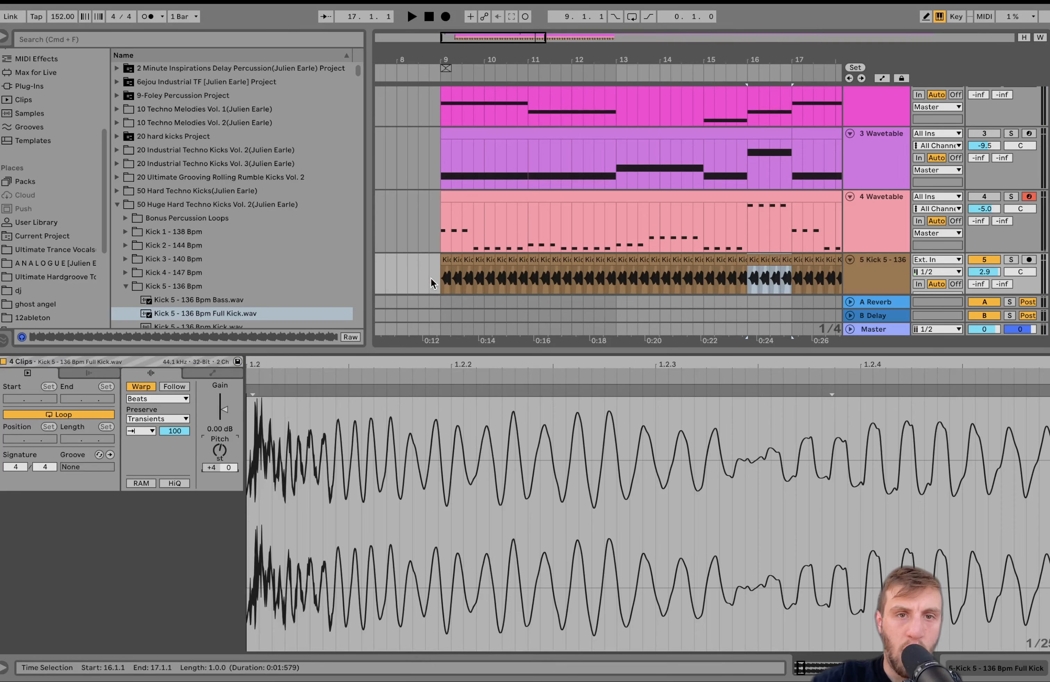
# Duplicate track 5's transposed kick section from bars 9–17 so it fills bars 17 to 25, with playback running
pyautogui.moveTo(435, 276); pyautogui.dragTo(761, 273)
pyautogui.press('space')
pyautogui.press('super+d')
pyautogui.scroll(-5, 761, 273)
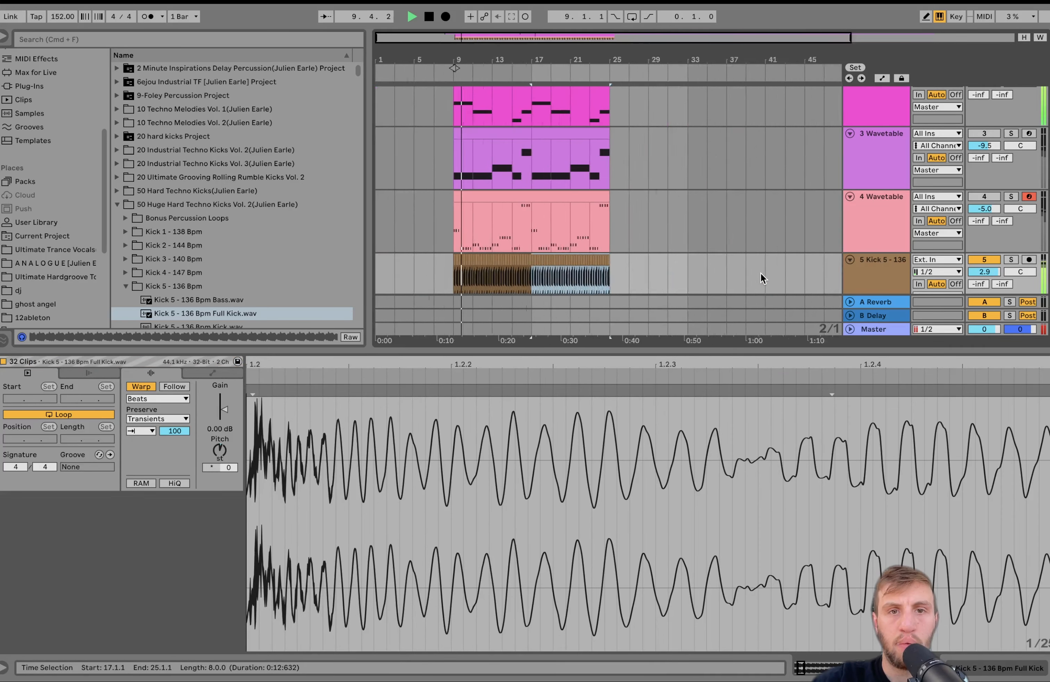
pyautogui.scroll(-1, 761, 274)
# Turn the Vocal 4 WET track back on, select track 2 and list the audio effects in the browser
pyautogui.click(877, 226)
pyautogui.scroll(3, 994, 115)
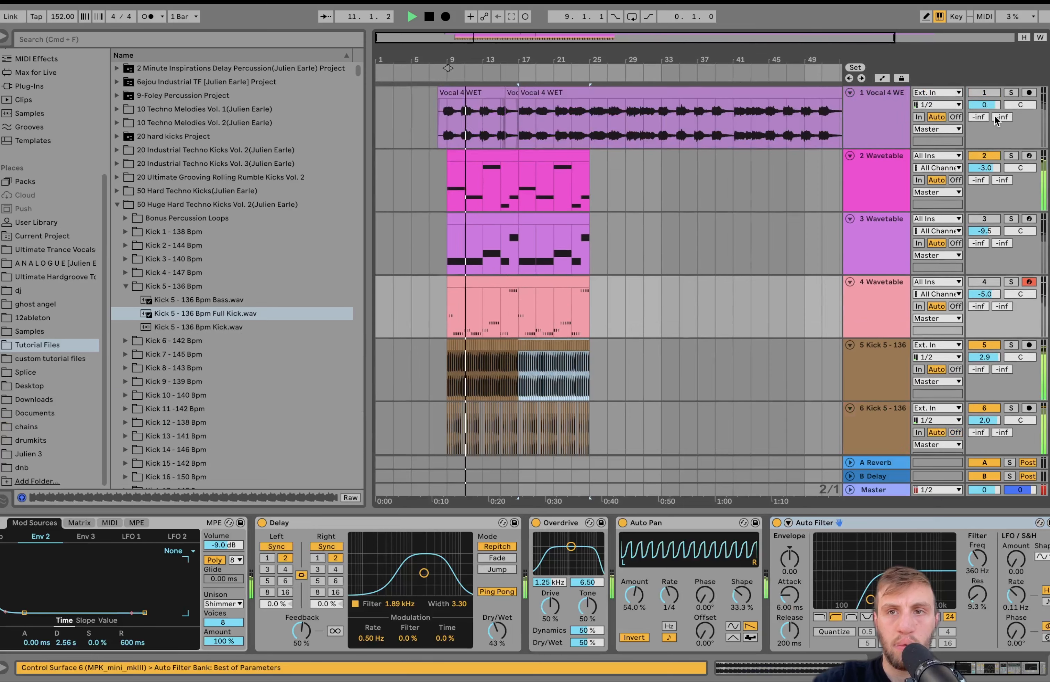
pyautogui.click(892, 154)
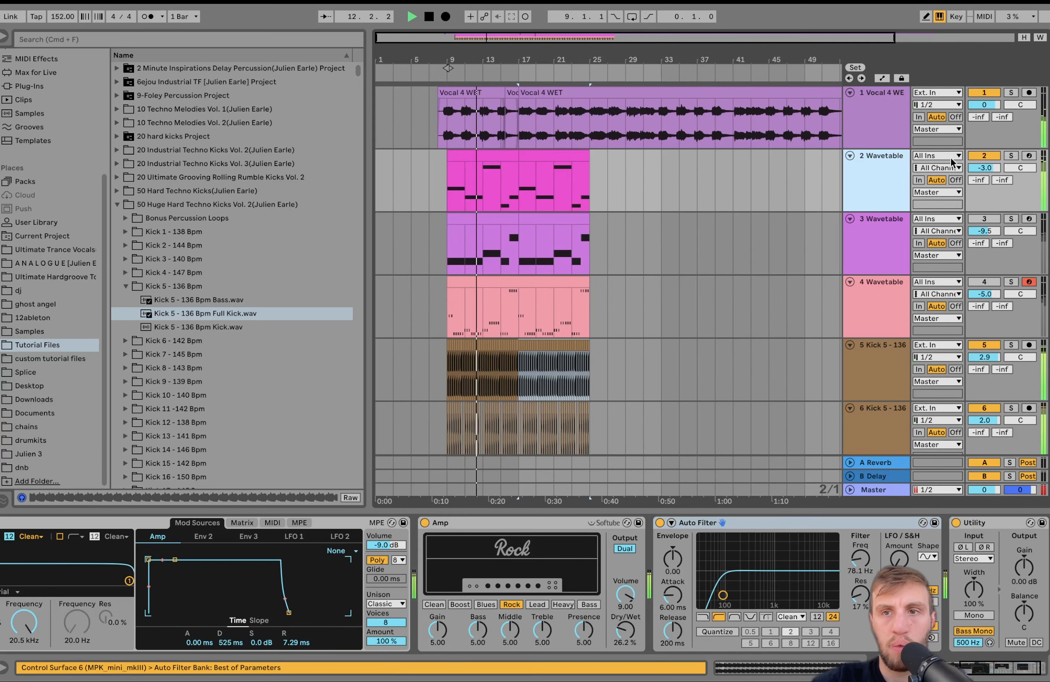
pyautogui.scroll(5, 45, 140)
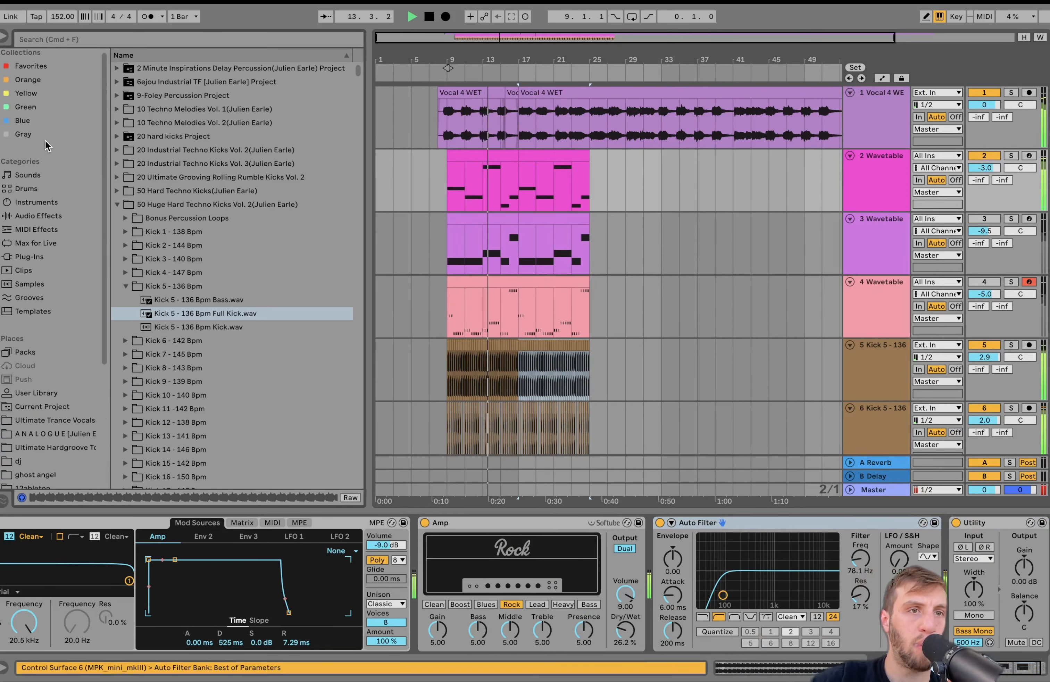
pyautogui.click(42, 217)
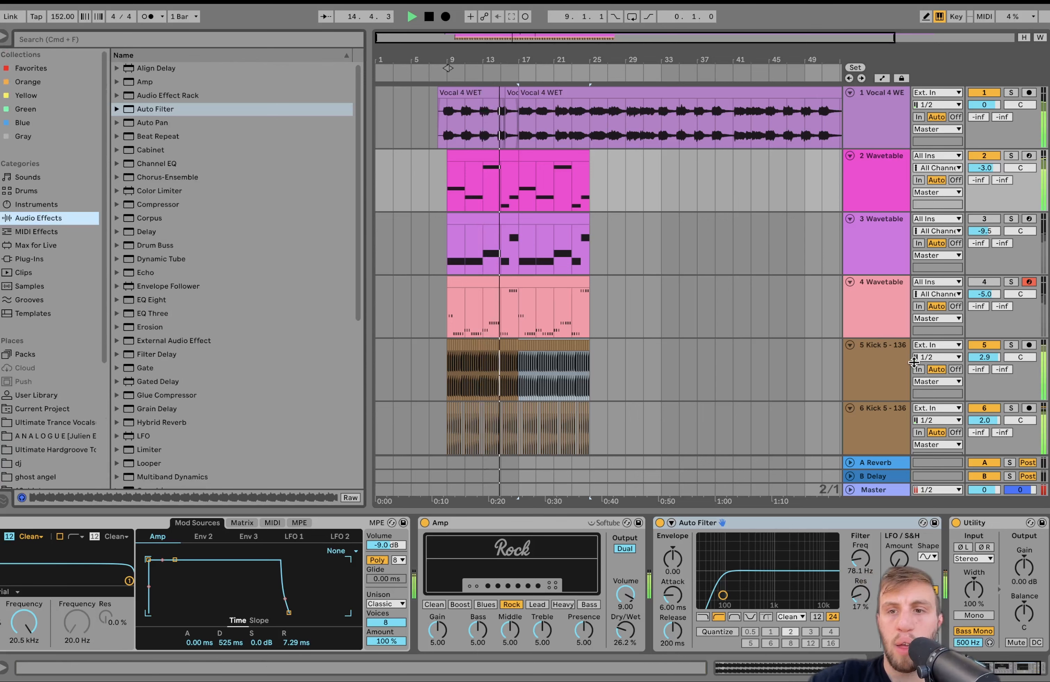
# Lower track 5's volume to 1.2 dB and track 6's volume to 1.1 dB
pyautogui.click(984, 357)
pyautogui.moveTo(984, 357); pyautogui.dragTo(984, 364)
pyautogui.moveTo(988, 420); pyautogui.dragTo(988, 423)
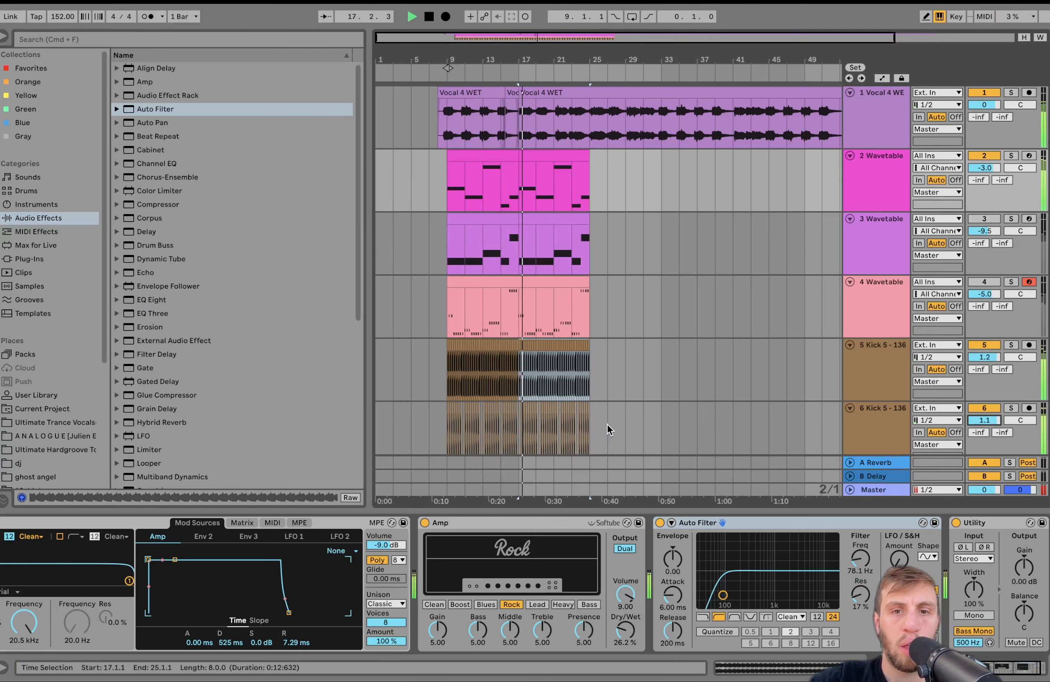
# Select all kick clips on track 6 and set their transposition to +2 semitones
pyautogui.moveTo(610, 427); pyautogui.dragTo(435, 426)
pyautogui.hotkey('shift', 'Tab')
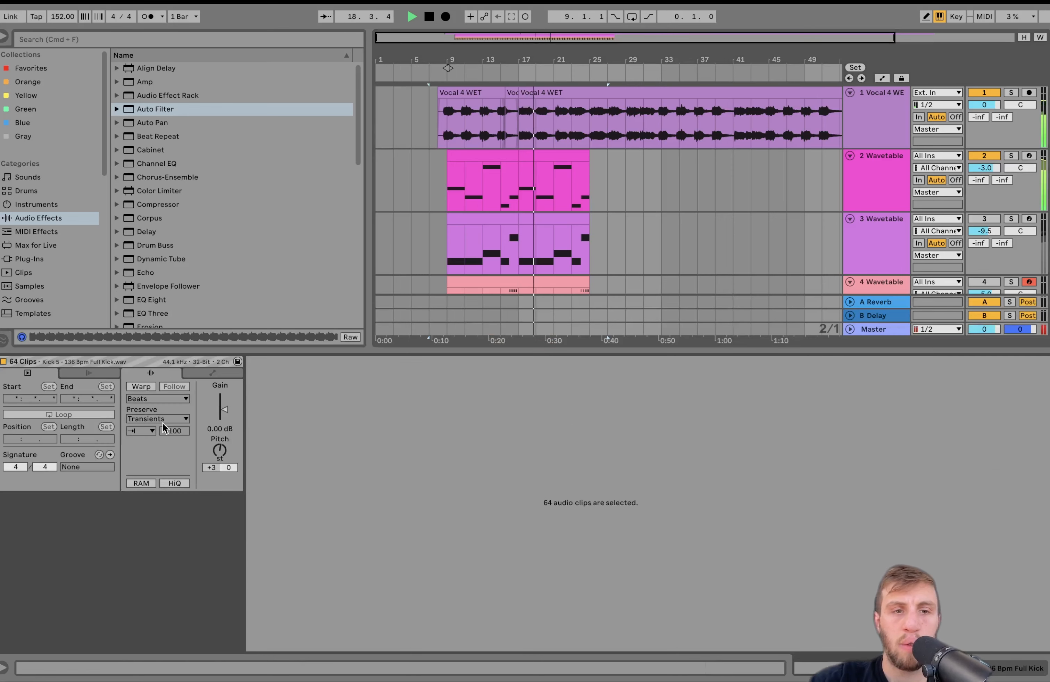
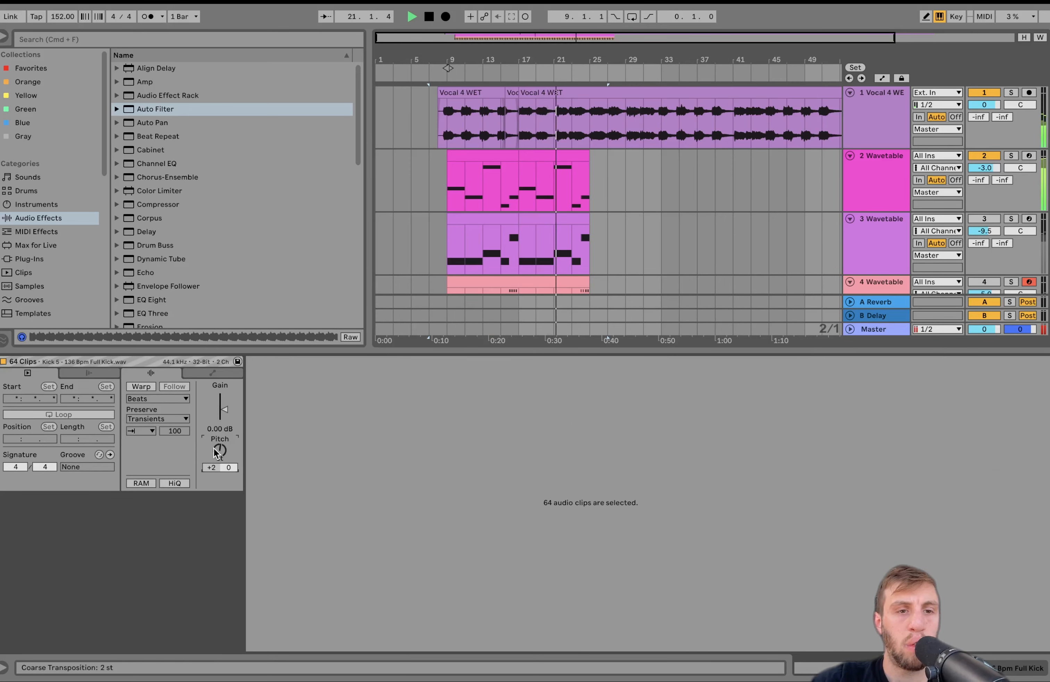
pyautogui.click(859, 247)
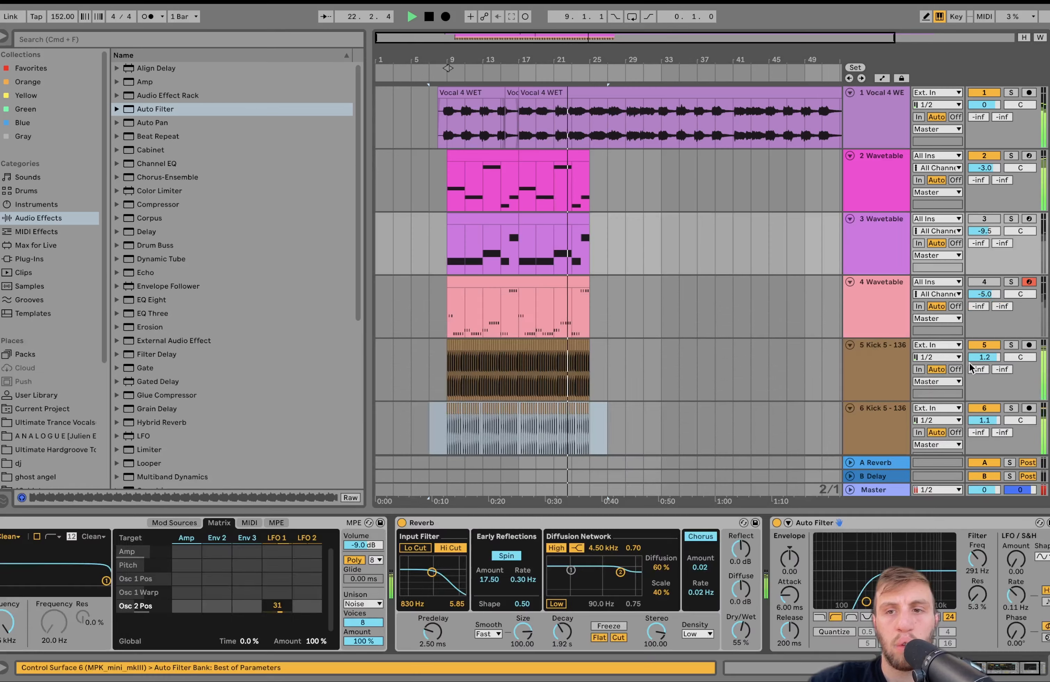
# Set track 6's volume to 0.7 dB, stop playback and lower the volumes of all tracks together by 0.8 dB
pyautogui.moveTo(985, 424); pyautogui.dragTo(986, 422)
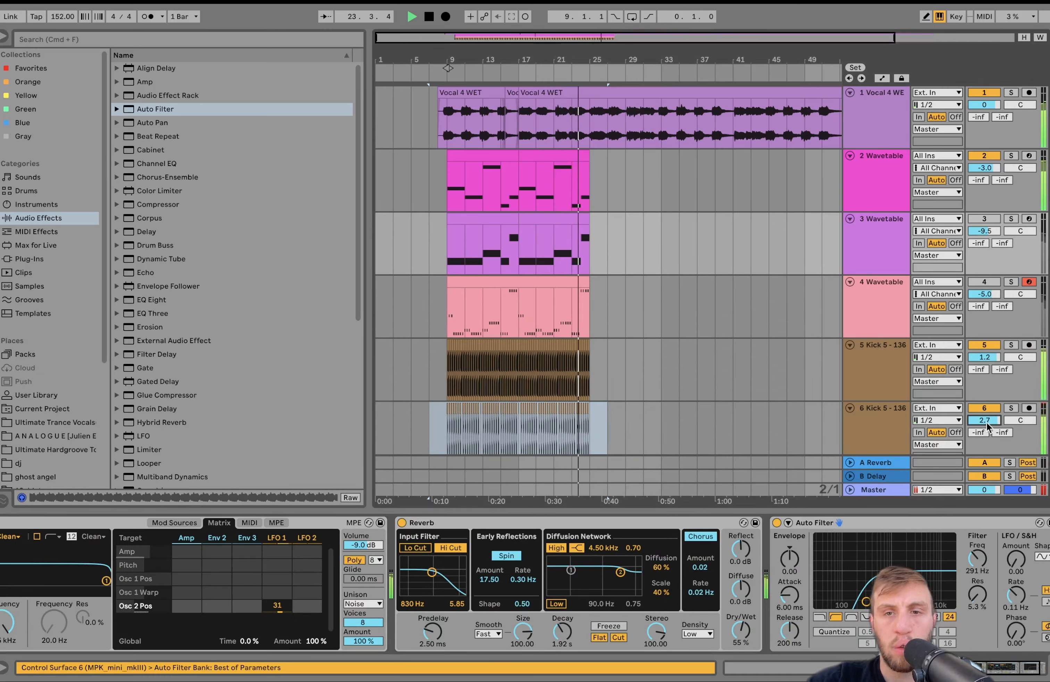
pyautogui.click(893, 373)
pyautogui.press('space')
pyautogui.press('super+a')
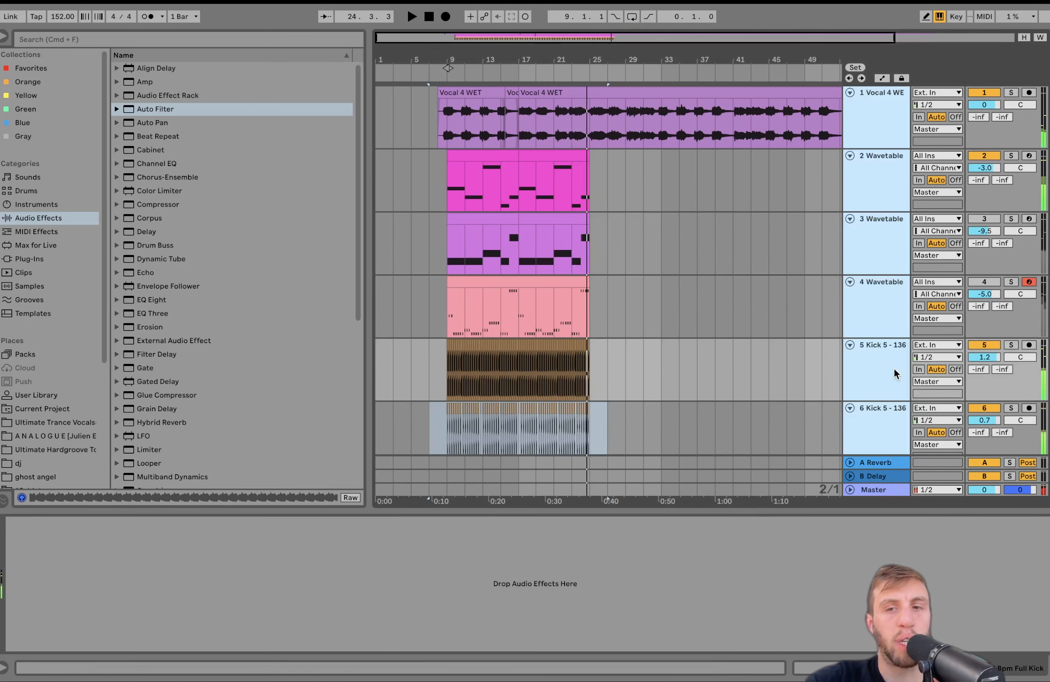
pyautogui.moveTo(974, 350); pyautogui.dragTo(974, 353)
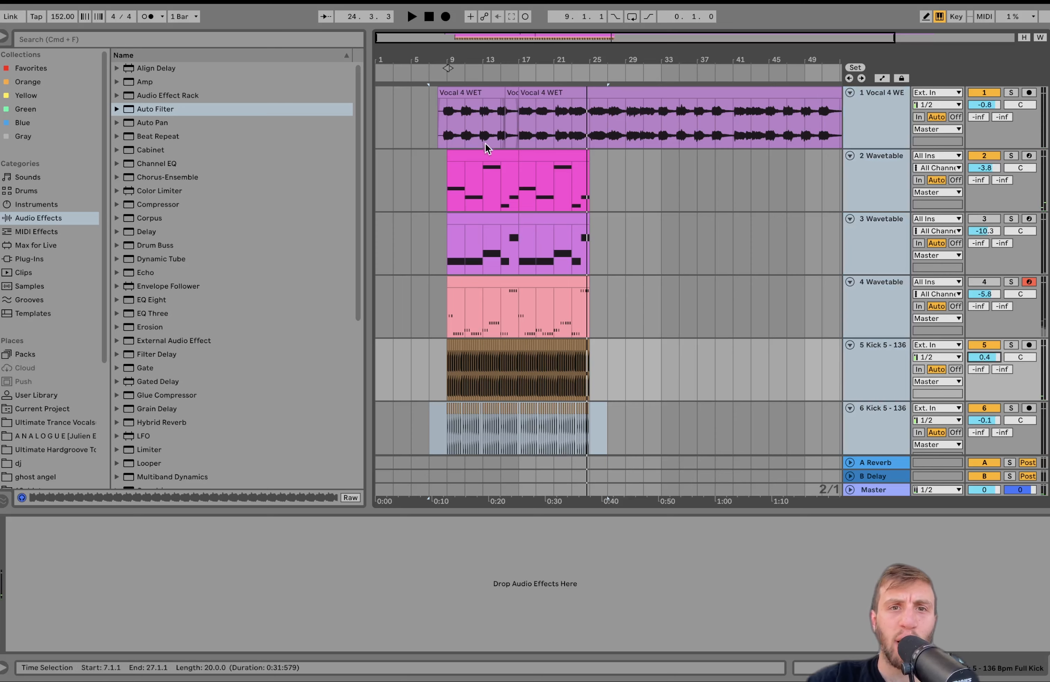
# Add a Compressor at the end of track 2's device chain
pyautogui.click(485, 153)
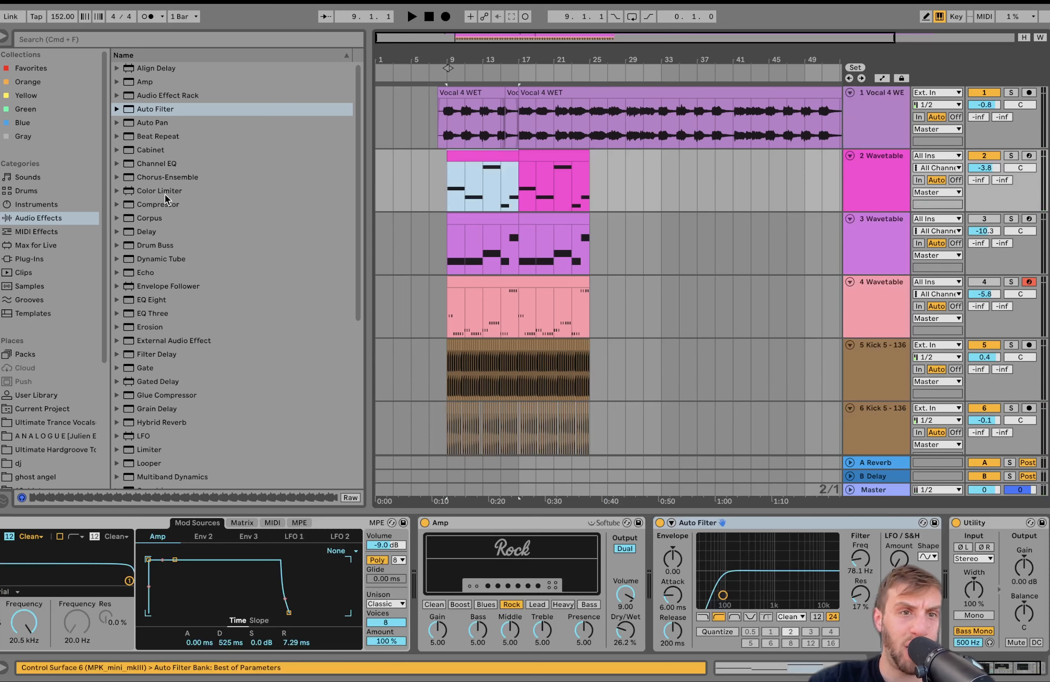
pyautogui.click(163, 204)
pyautogui.doubleClick(163, 205)
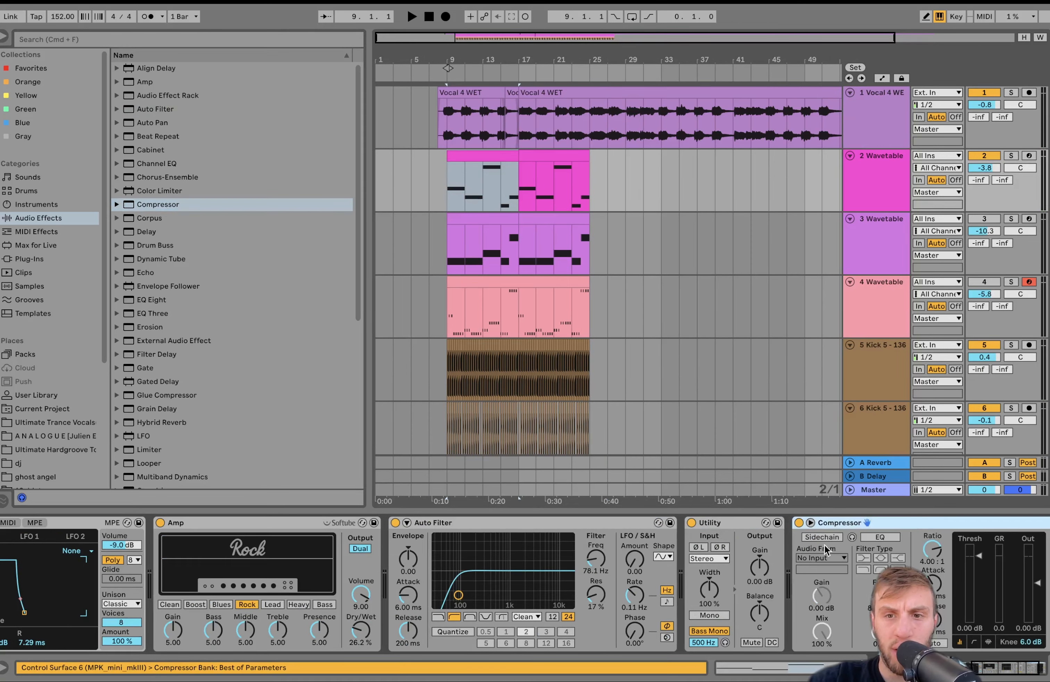
# Sidechain track 2's Compressor from the track 6 kick, enable the sidechain EQ and set the threshold to -48.4 dB
pyautogui.click(824, 537)
pyautogui.click(821, 557)
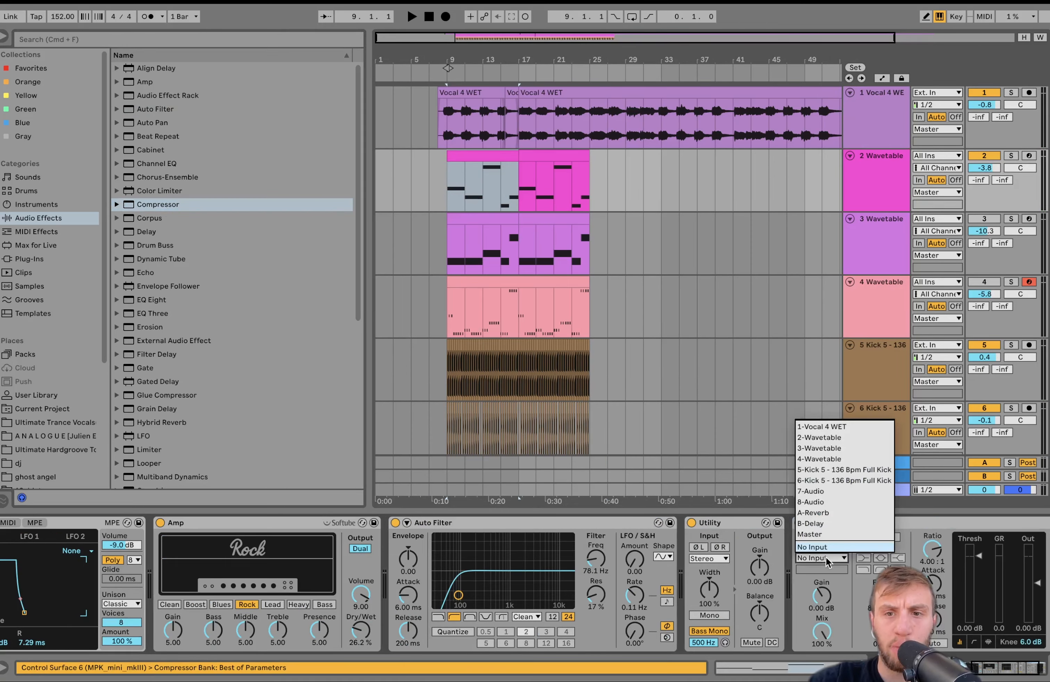
pyautogui.click(828, 482)
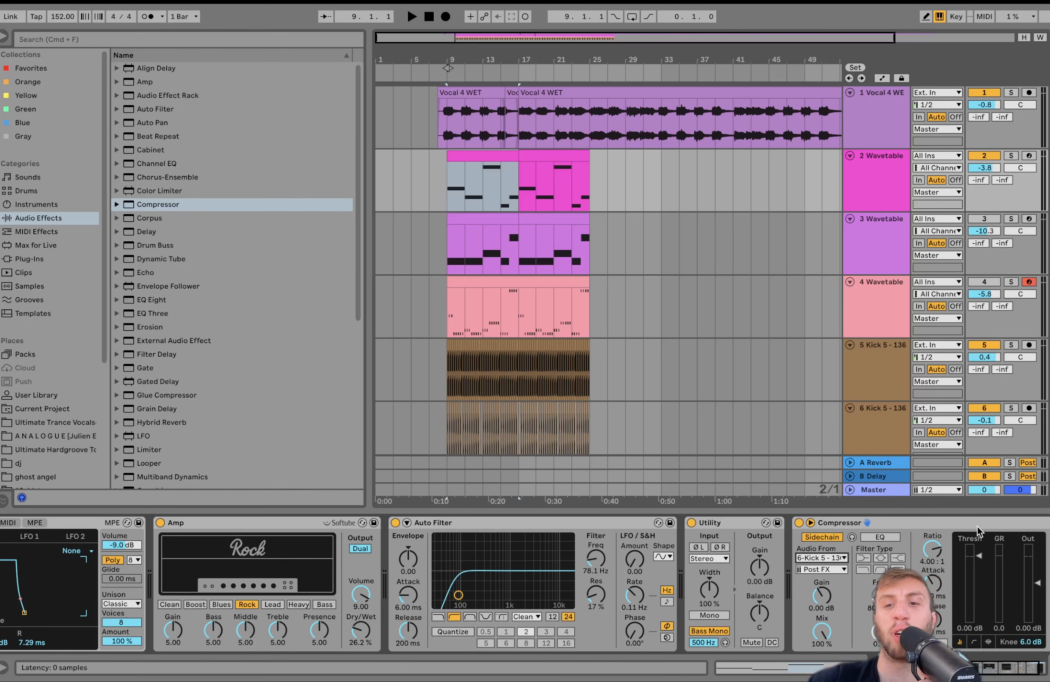
pyautogui.click(897, 534)
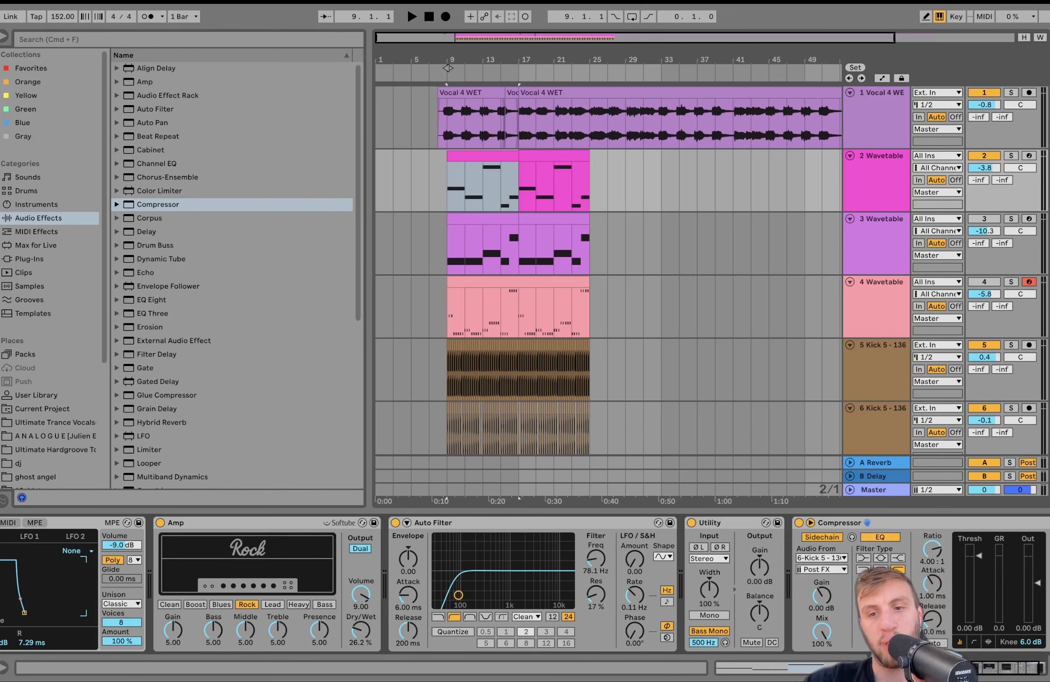
pyautogui.moveTo(967, 624); pyautogui.dragTo(968, 678)
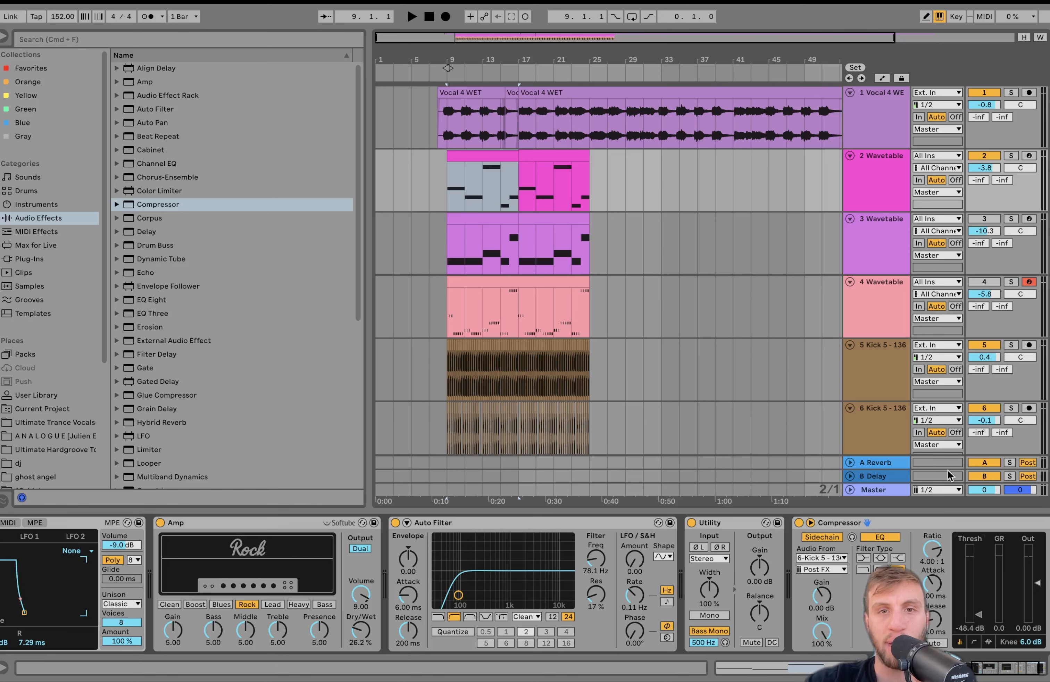
# Copy the sidechain Compressor to track 3 and set its threshold there to -33.1 dB
pyautogui.click(915, 526)
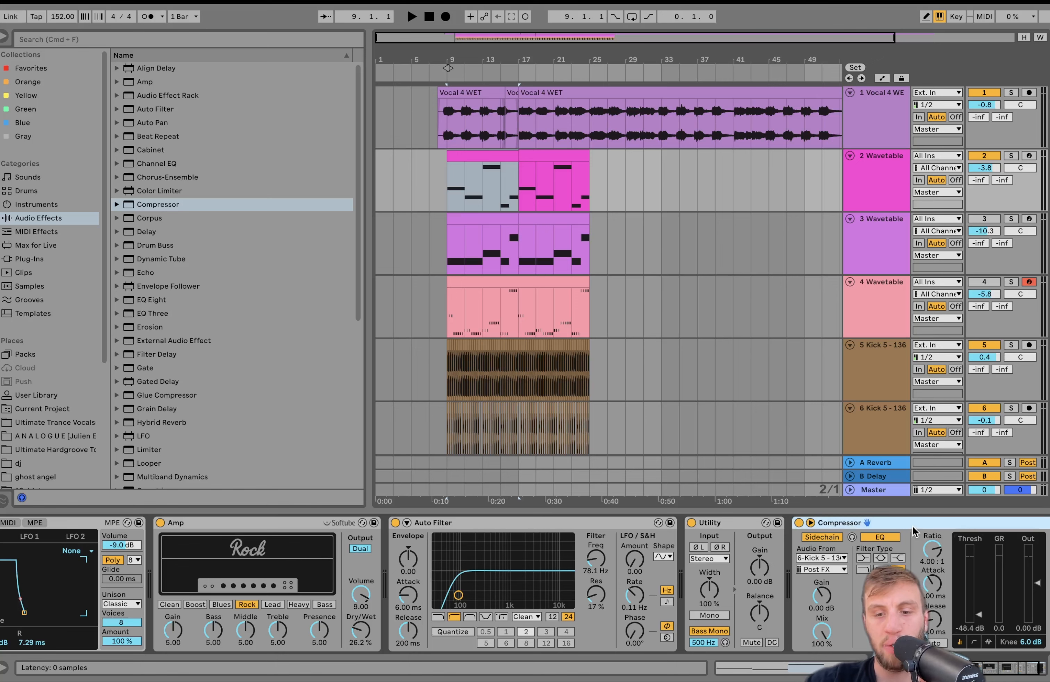
pyautogui.moveTo(899, 266); pyautogui.dragTo(894, 290)
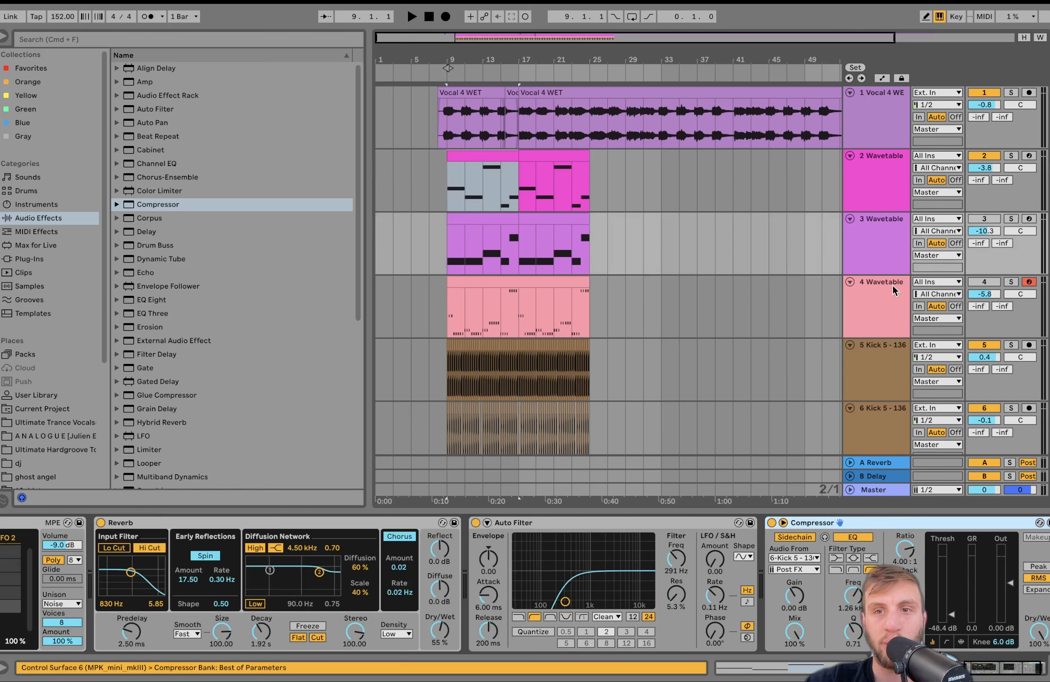
pyautogui.click(942, 606)
# Copy track 3's Compressor to track 4 and the vocal track, start playback and set the vocal's threshold to -23.2 dB
pyautogui.click(890, 522)
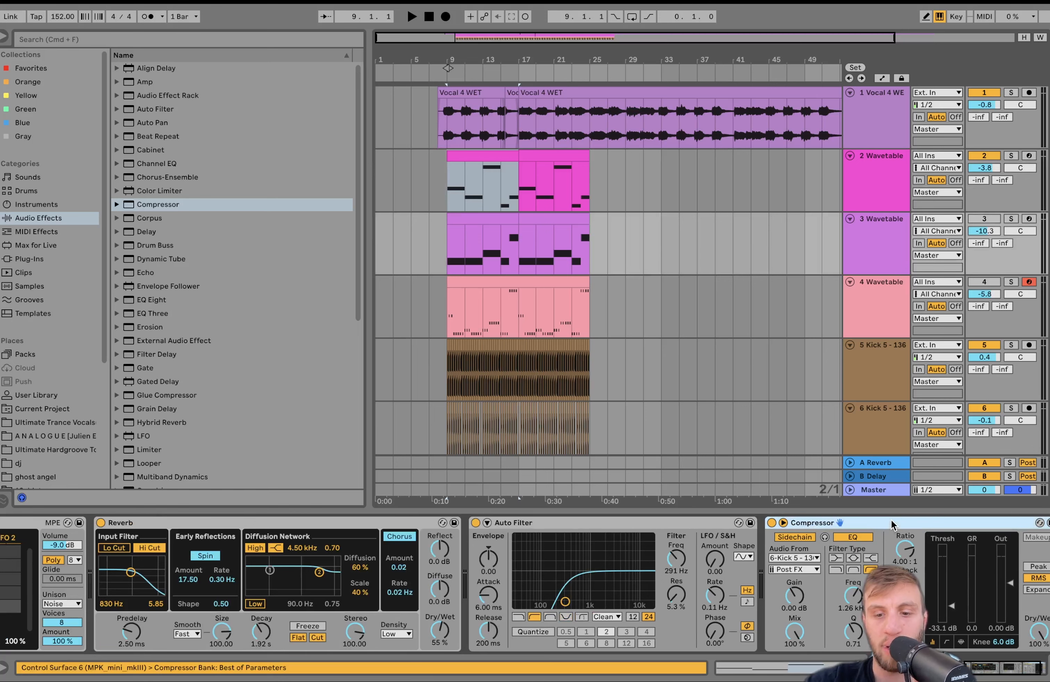
pyautogui.moveTo(890, 521); pyautogui.dragTo(890, 317)
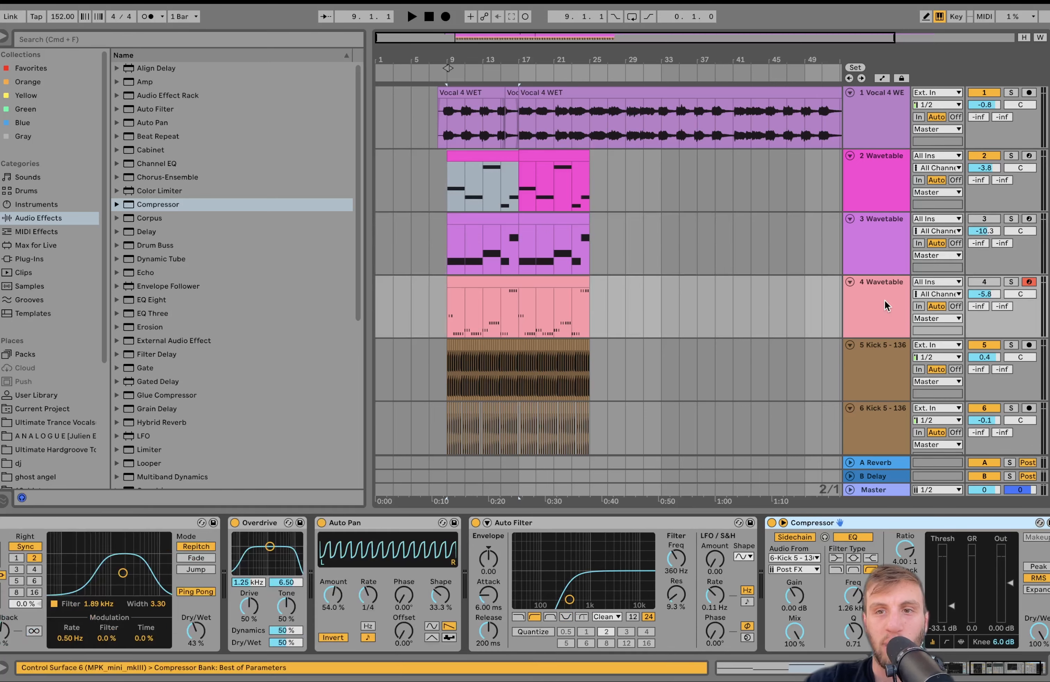
pyautogui.moveTo(887, 521); pyautogui.dragTo(753, 113)
pyautogui.press('space')
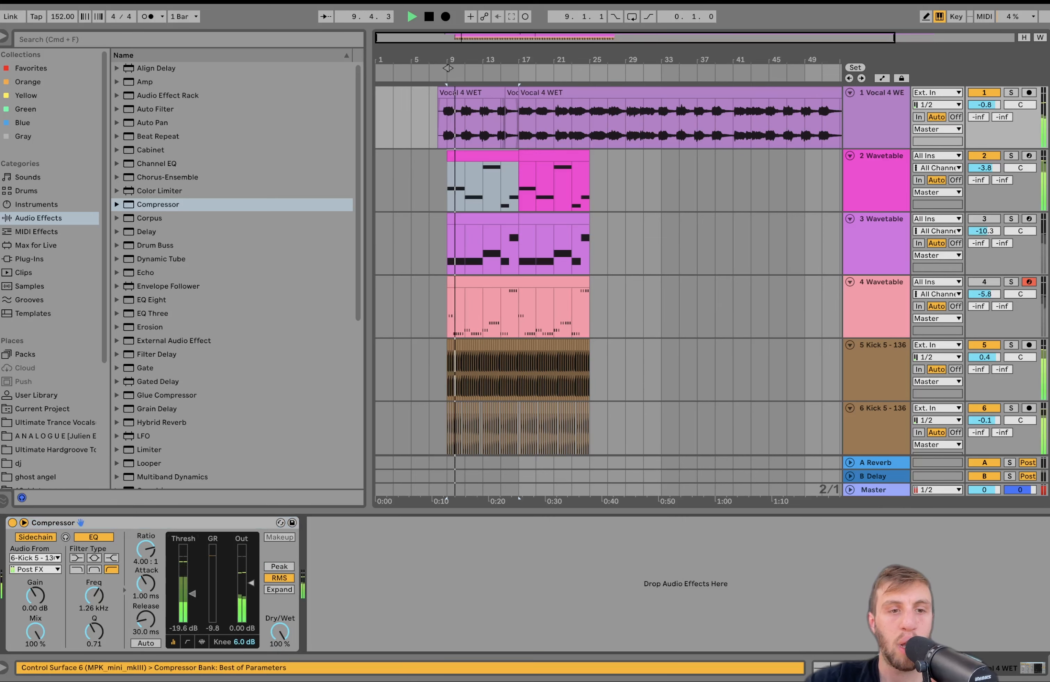
# Set track 5's volume to 0 dB and track 6's volume to 0.3 dB
pyautogui.scroll(-5, 736, 296)
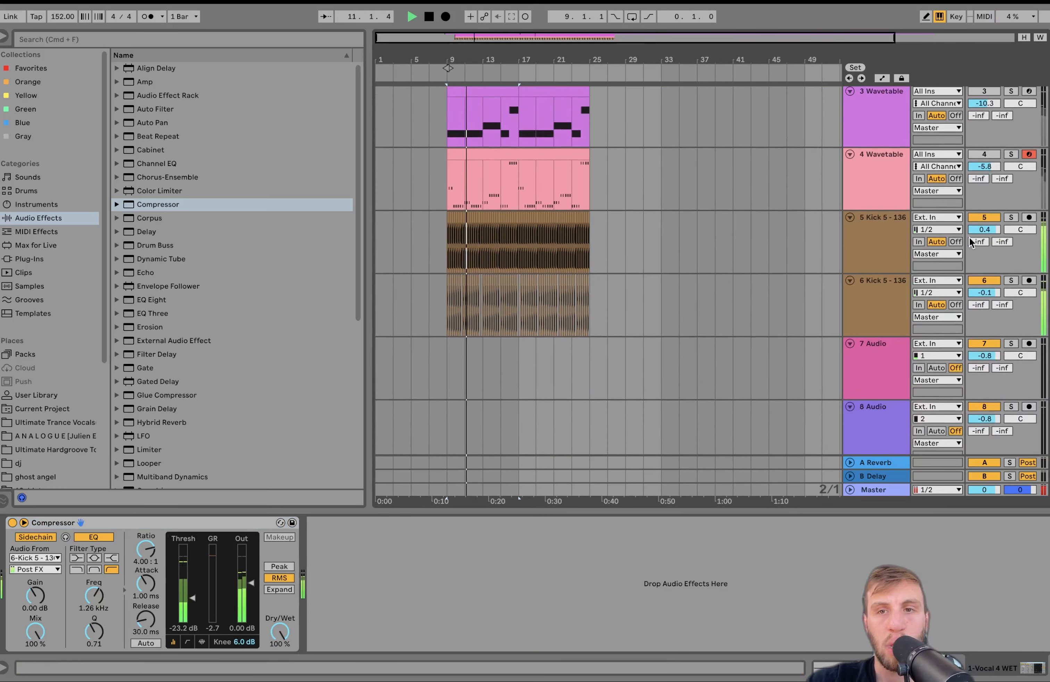
pyautogui.moveTo(985, 230); pyautogui.dragTo(986, 241)
pyautogui.moveTo(990, 332); pyautogui.dragTo(986, 291)
pyautogui.doubleClick(985, 230)
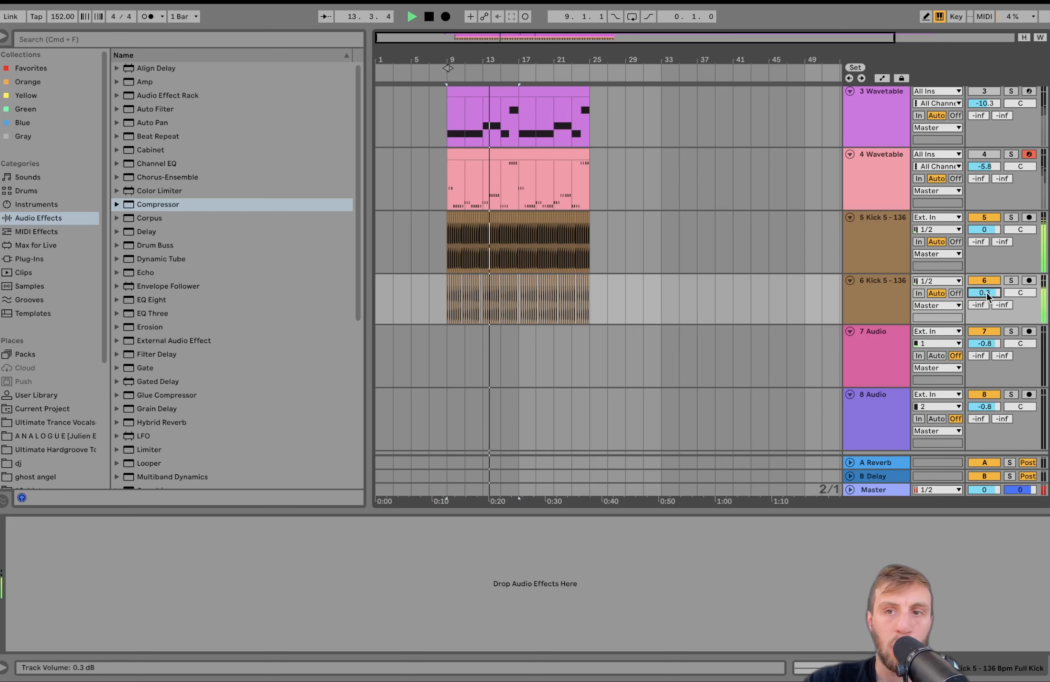
pyautogui.scroll(3, 987, 293)
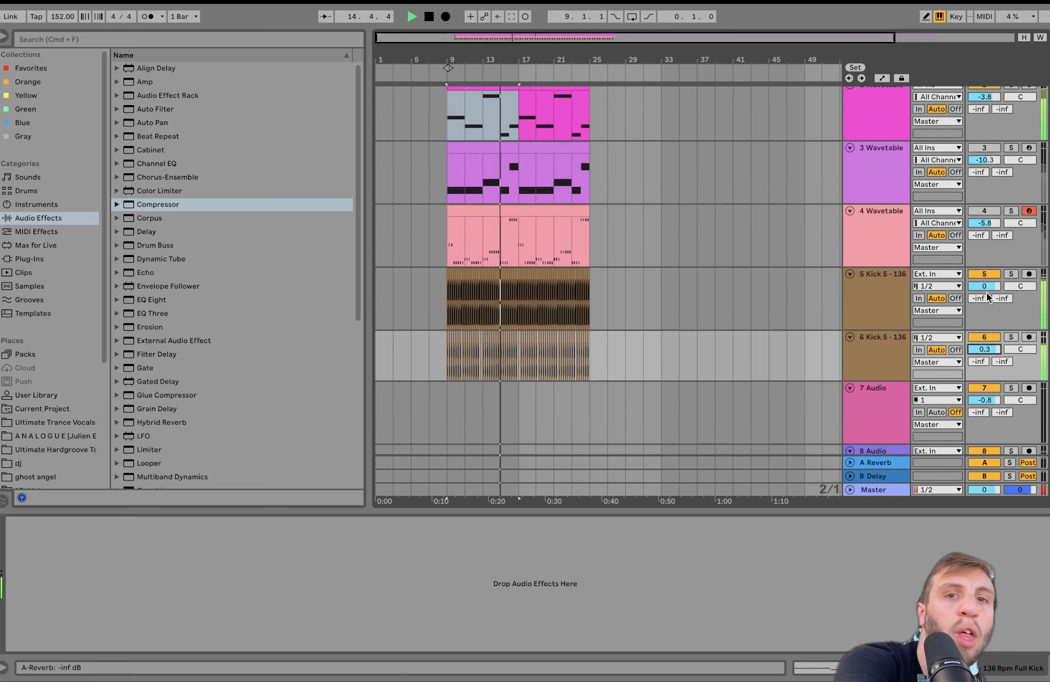
# Lower the volume of all tracks together, bringing track 5 to -4.7 dB and track 6 to -4.4 dB, and stop playback
pyautogui.click(864, 308)
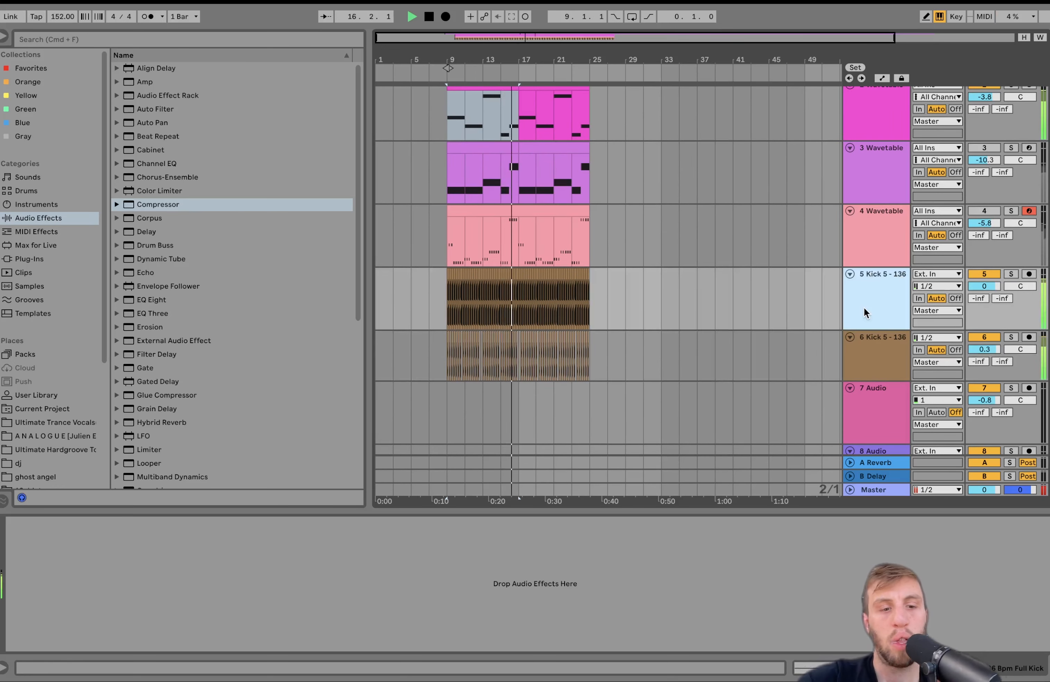
pyautogui.press('super+a')
pyautogui.moveTo(991, 286); pyautogui.dragTo(993, 287)
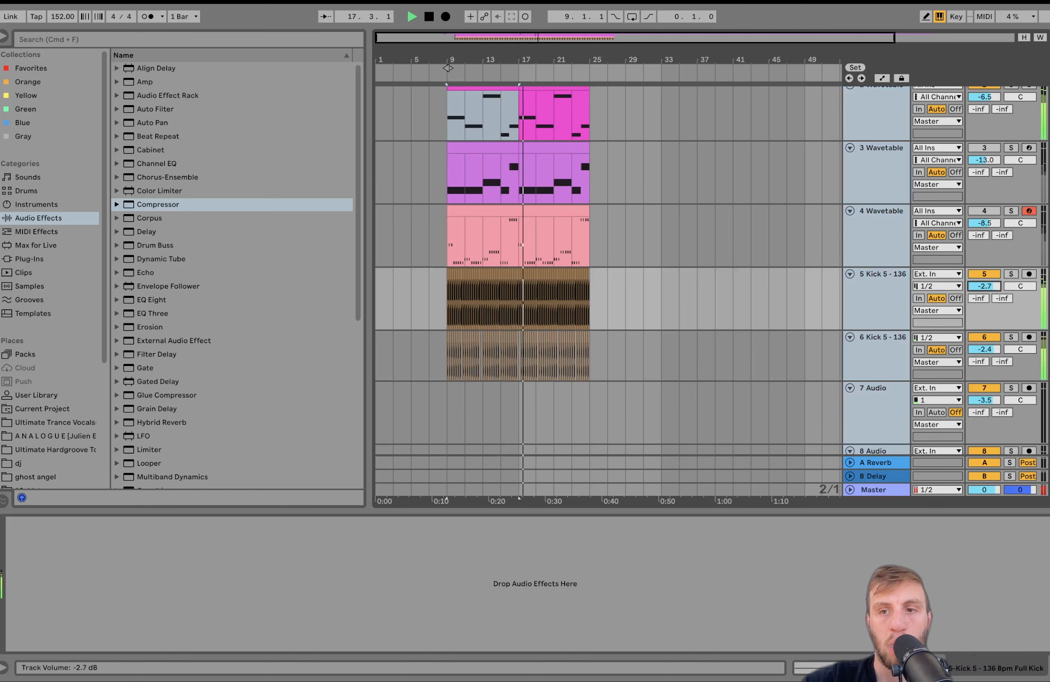
pyautogui.click(875, 362)
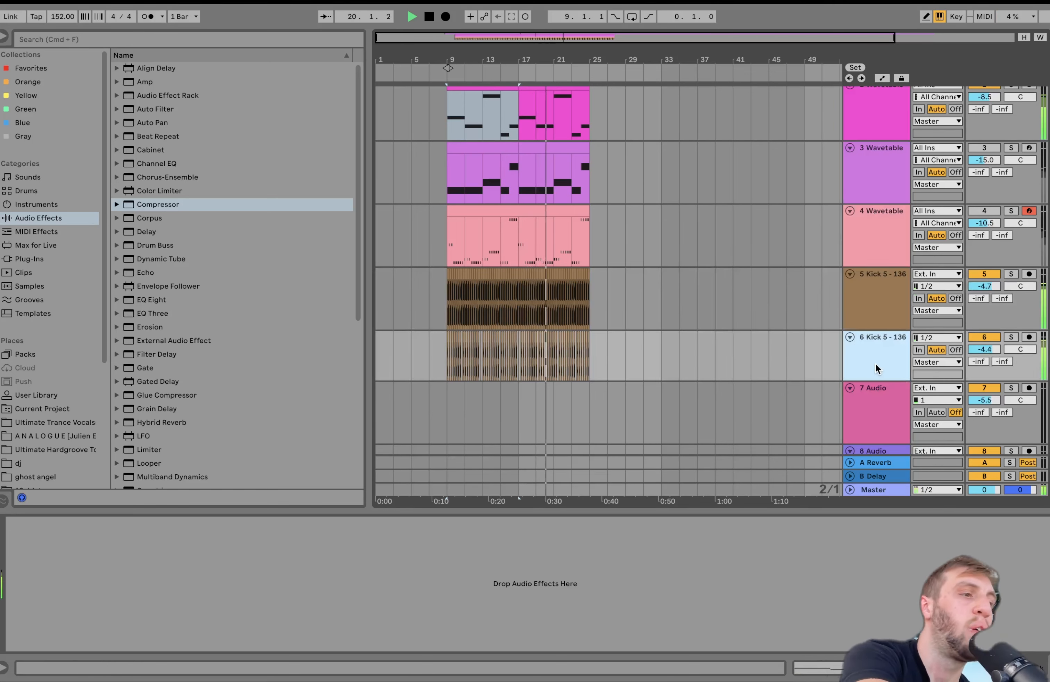
pyautogui.scroll(-3, 876, 362)
pyautogui.press('space')
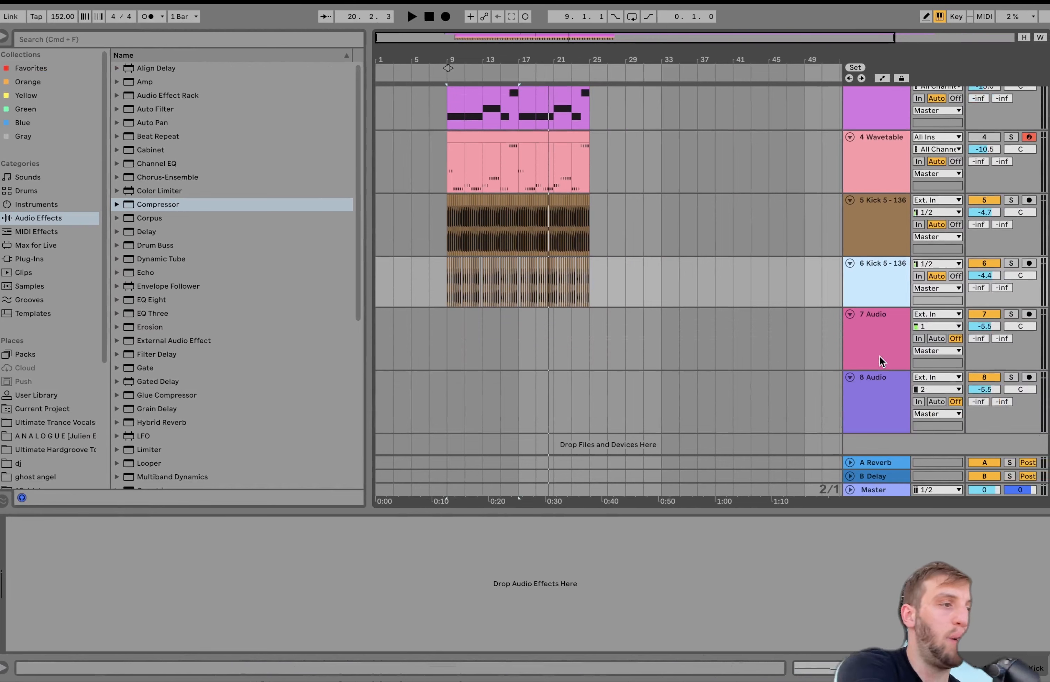
# Add the tracks 4-909 OH through 7-Old School Rave Loop from Hardgroove 4 - 145 Bpm Aminor.als below the kick tracks
pyautogui.scroll(-8, 24, 441)
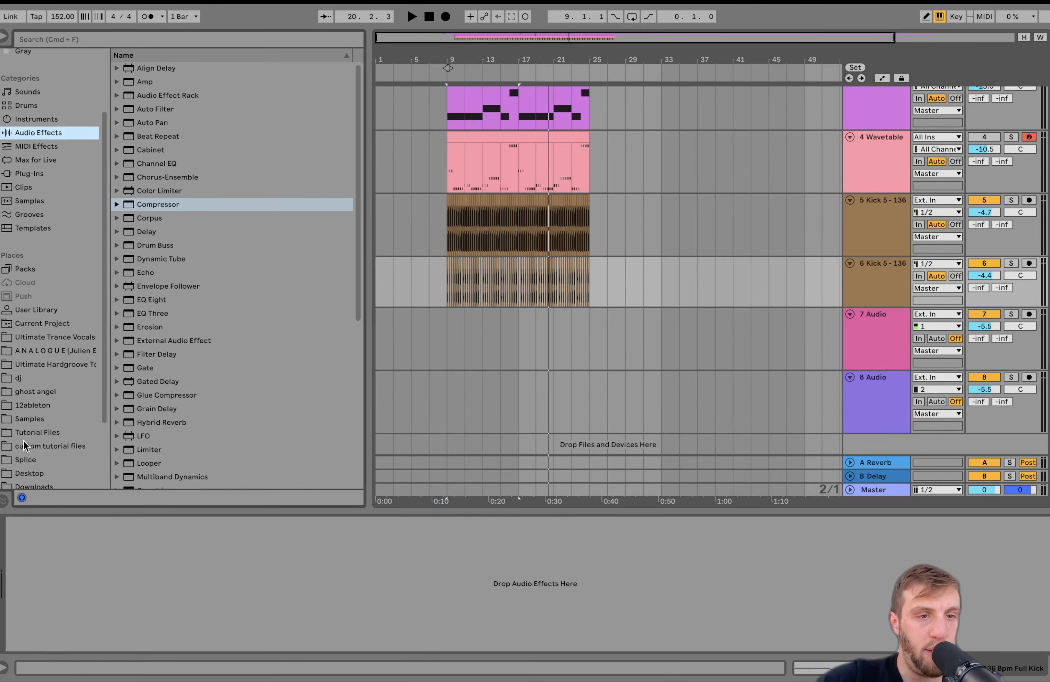
pyautogui.click(67, 277)
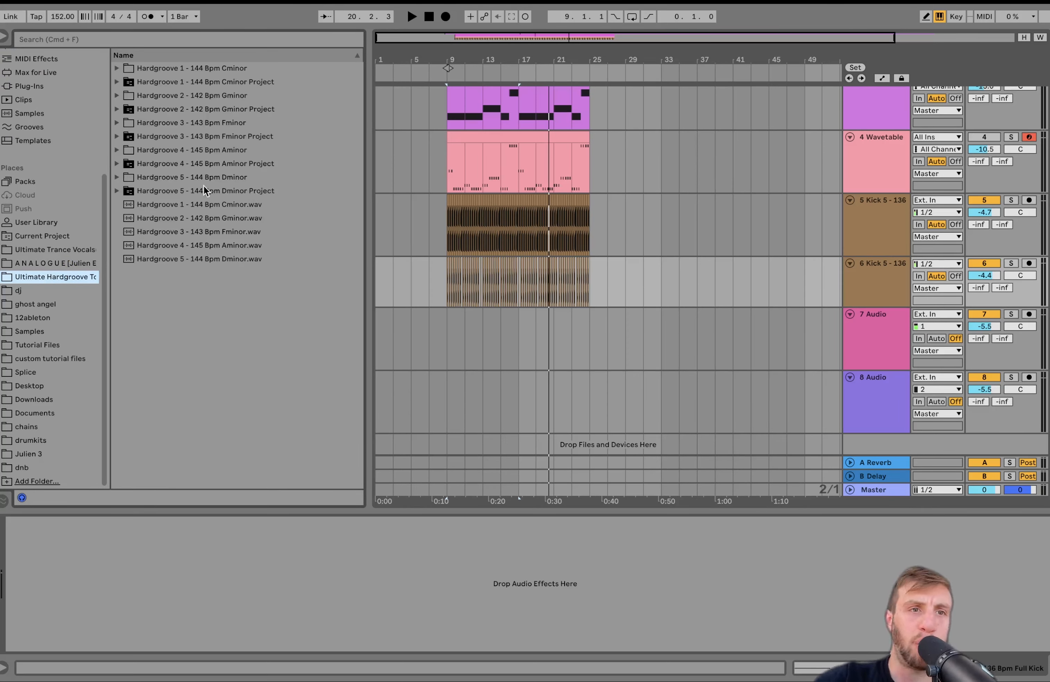
pyautogui.click(117, 164)
pyautogui.click(126, 204)
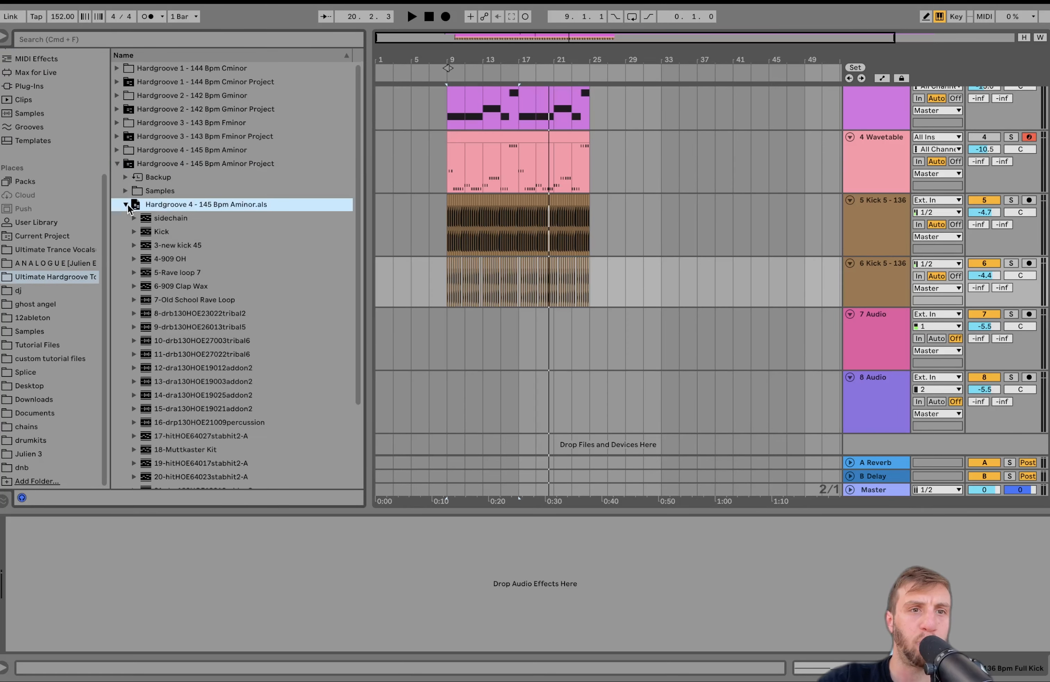
pyautogui.click(173, 257)
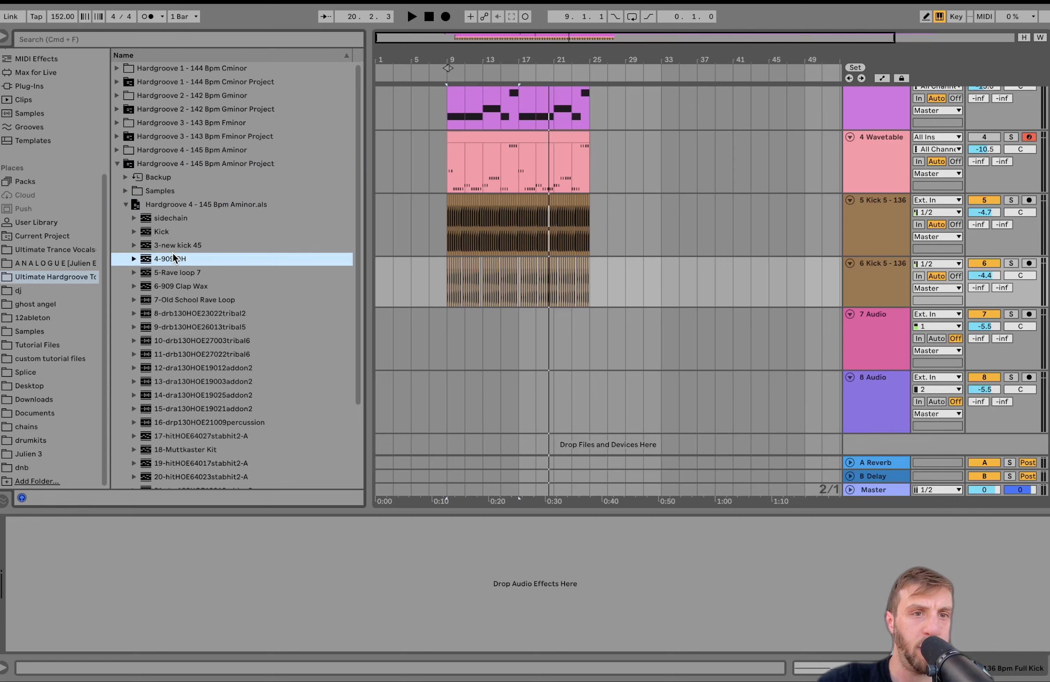
pyautogui.keyDown('shift'); pyautogui.click(180, 288); pyautogui.keyUp('shift')
pyautogui.keyDown('shift'); pyautogui.click(179, 295); pyautogui.keyUp('shift')
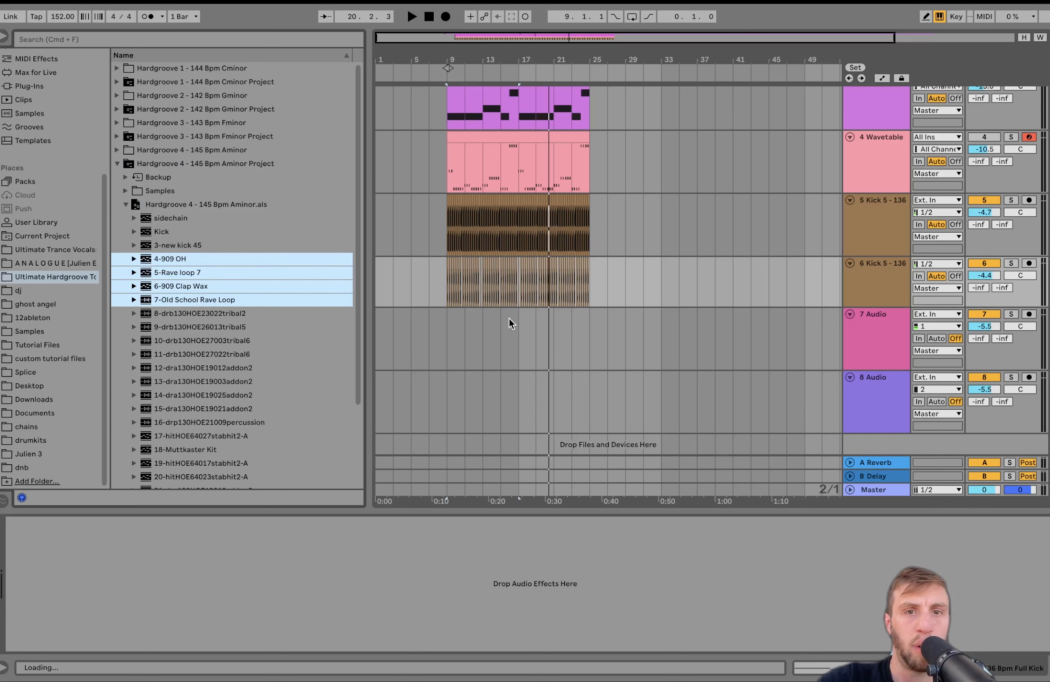
pyautogui.moveTo(502, 314); pyautogui.dragTo(502, 312)
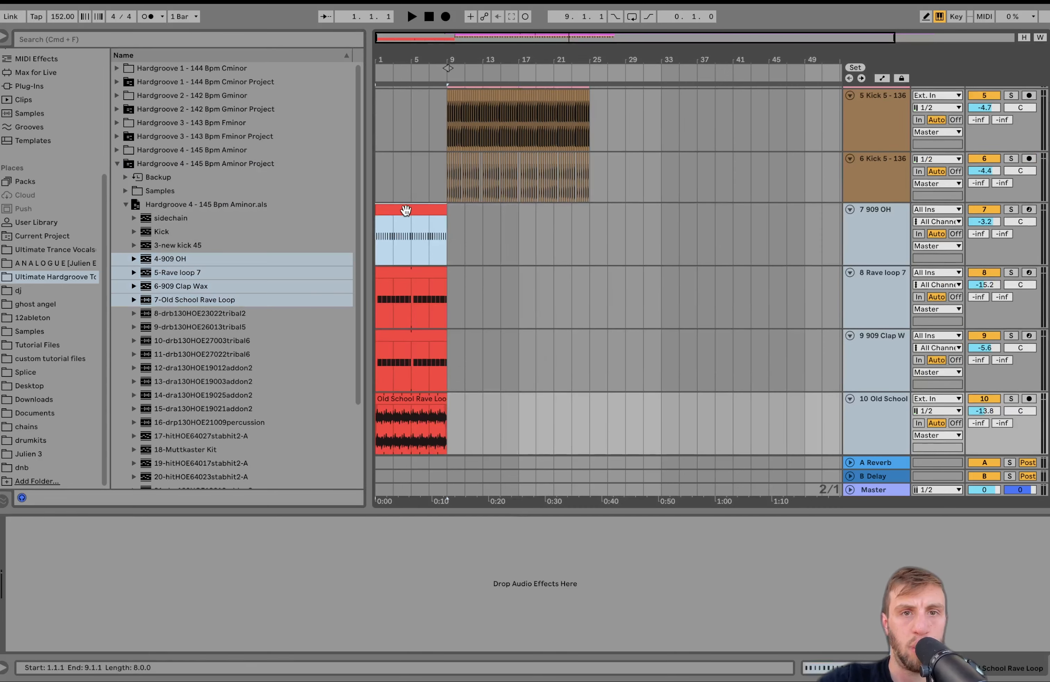
# Move the four imported drum clips to start at bar 9, start playback and duplicate them from bar 17 to 25
pyautogui.keyDown('shift'); pyautogui.click(415, 240); pyautogui.keyUp('shift')
pyautogui.moveTo(404, 243); pyautogui.dragTo(477, 243)
pyautogui.press('space')
pyautogui.scroll(5, 476, 243)
pyautogui.press('super+d')
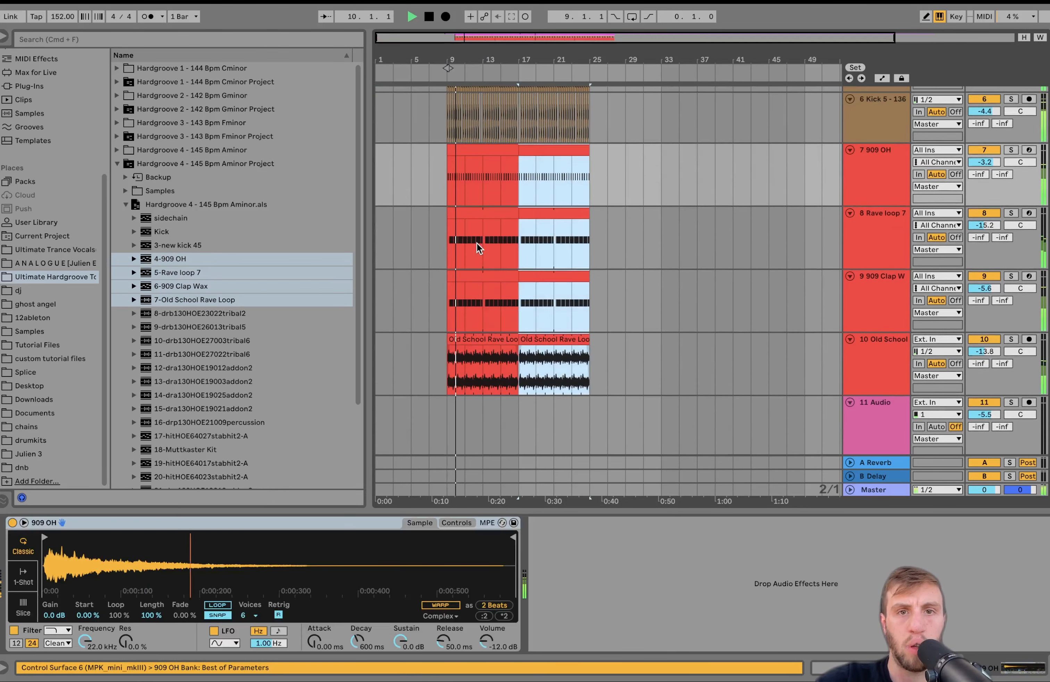
# Raise the four drum tracks' volumes together to -1.9, -13.9, -4.3 and -12.5 dB for tracks 7 to 10
pyautogui.click(882, 175)
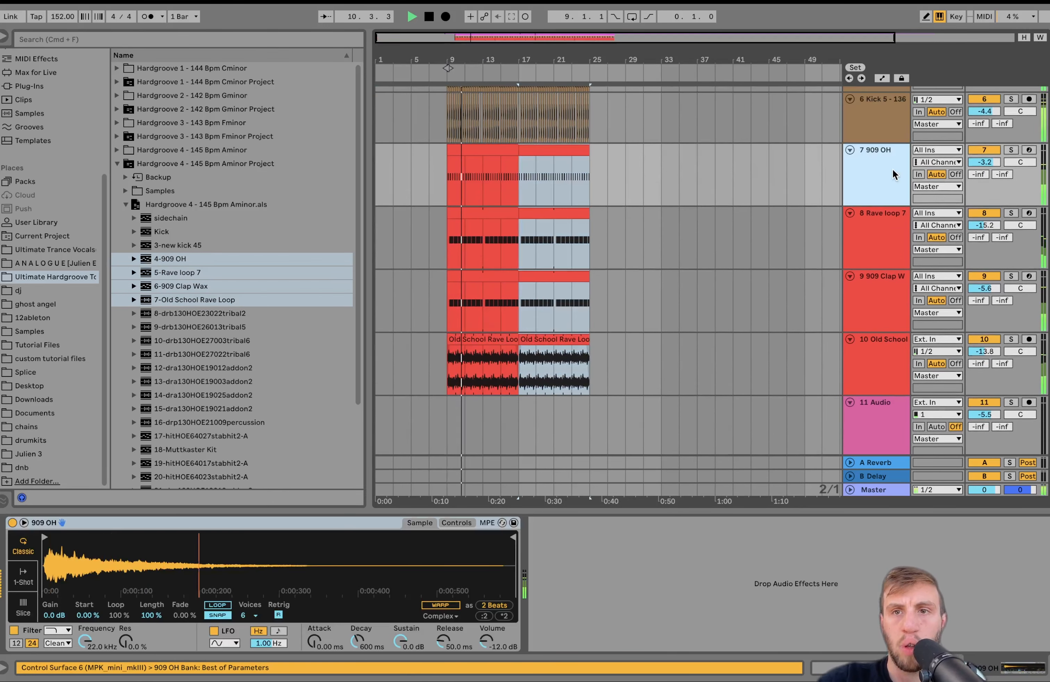
pyautogui.keyDown('shift'); pyautogui.click(886, 363); pyautogui.keyUp('shift')
pyautogui.moveTo(982, 350)
pyautogui.mouseDown()
pyautogui.moveTo(982, 330)
pyautogui.moveTo(981, 366)
pyautogui.mouseUp()
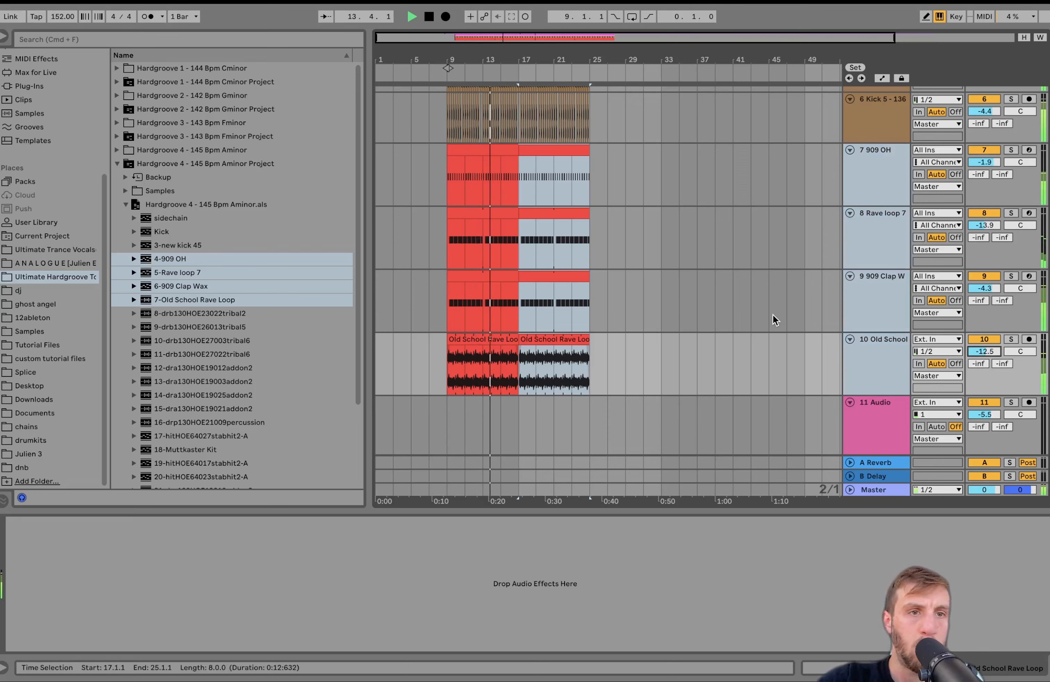
# Audition the imported tribal loops in the Hardgroove 1 - 144 Bpm Cminor Project and place drb130HOE27001tribal6.wav on track 11 at bar 9
pyautogui.click(118, 86)
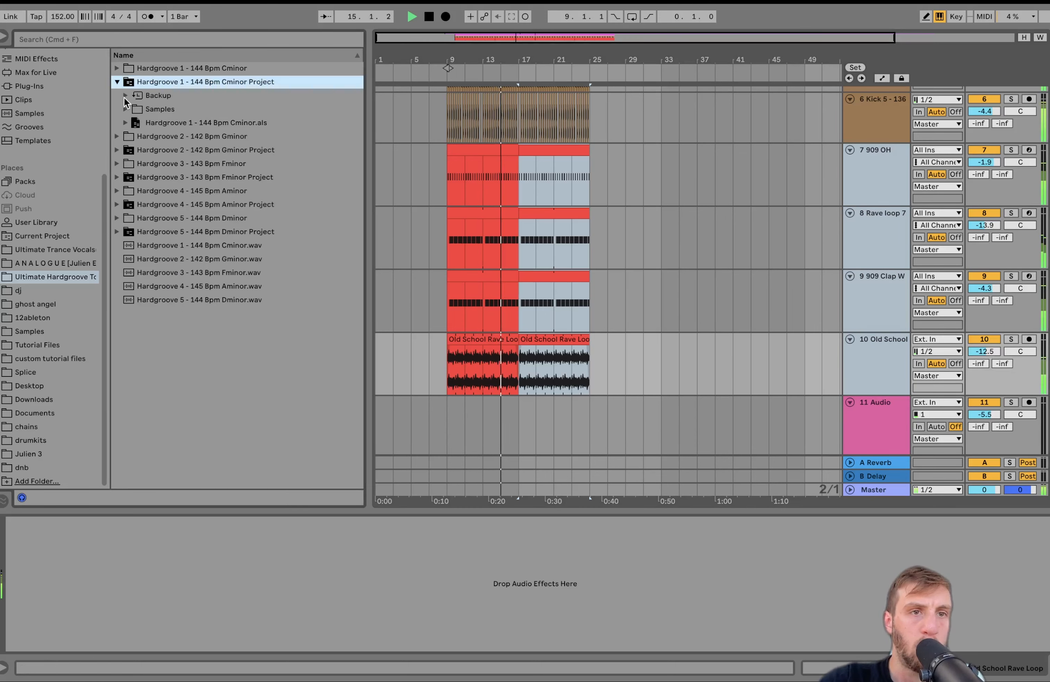
pyautogui.click(126, 110)
pyautogui.click(133, 123)
pyautogui.click(219, 164)
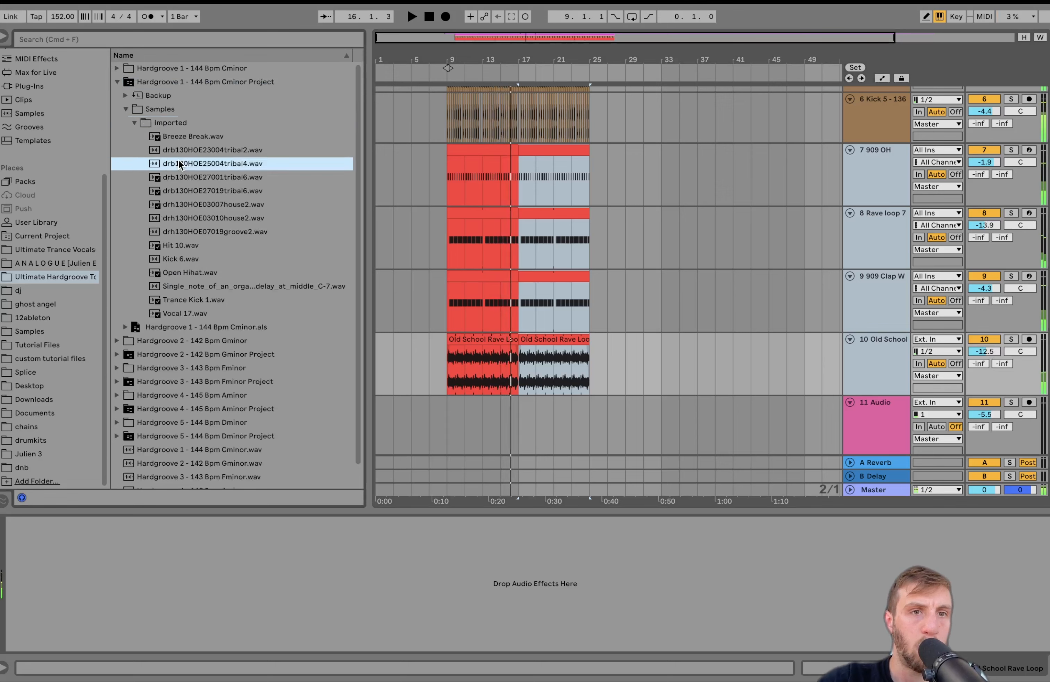
pyautogui.click(223, 177)
pyautogui.click(228, 205)
pyautogui.click(221, 177)
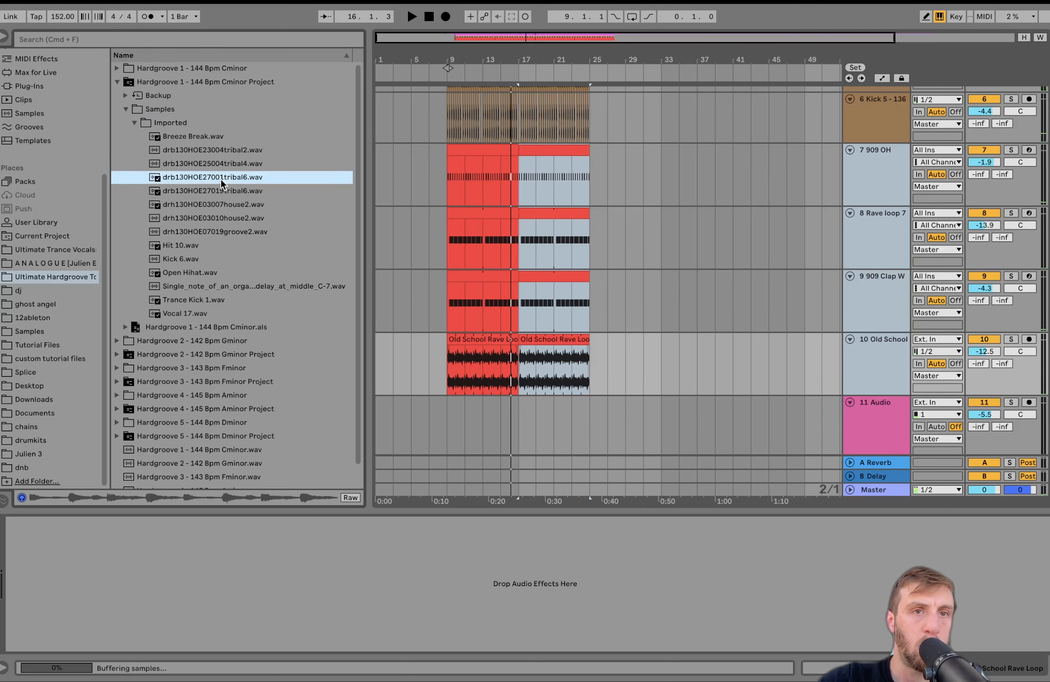
pyautogui.moveTo(214, 180); pyautogui.dragTo(584, 403)
# Start playback and set the volumes of track 11 to -13.3 dB, track 3 to -12.1 dB and track 4 to -13.7 dB
pyautogui.press('space')
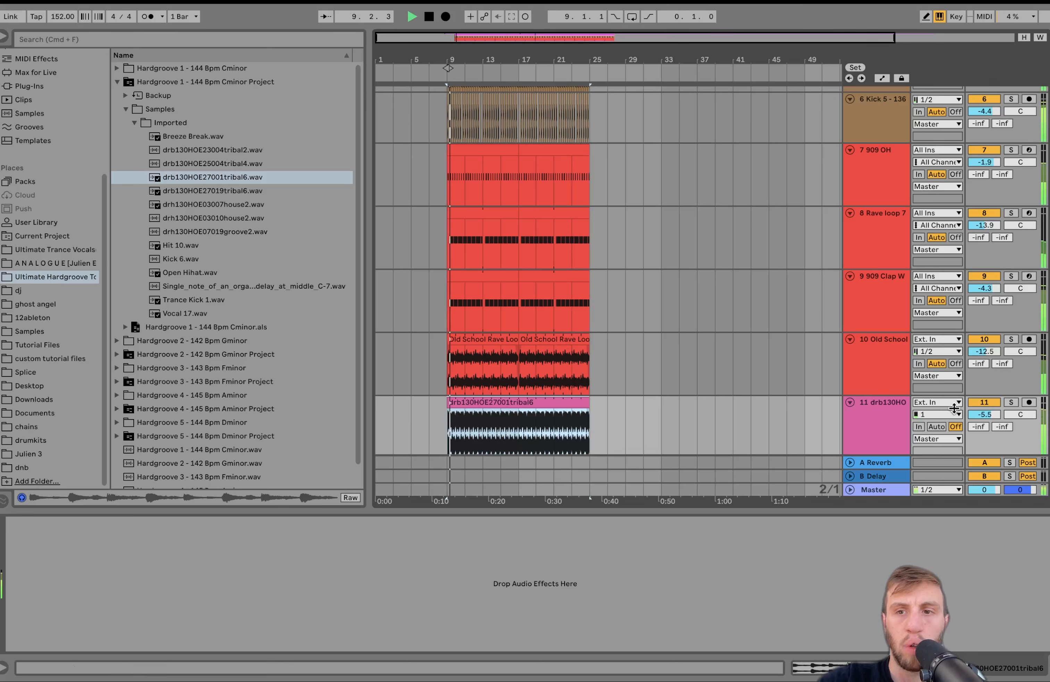
pyautogui.moveTo(984, 415)
pyautogui.mouseDown()
pyautogui.moveTo(984, 428)
pyautogui.moveTo(986, 417)
pyautogui.mouseUp()
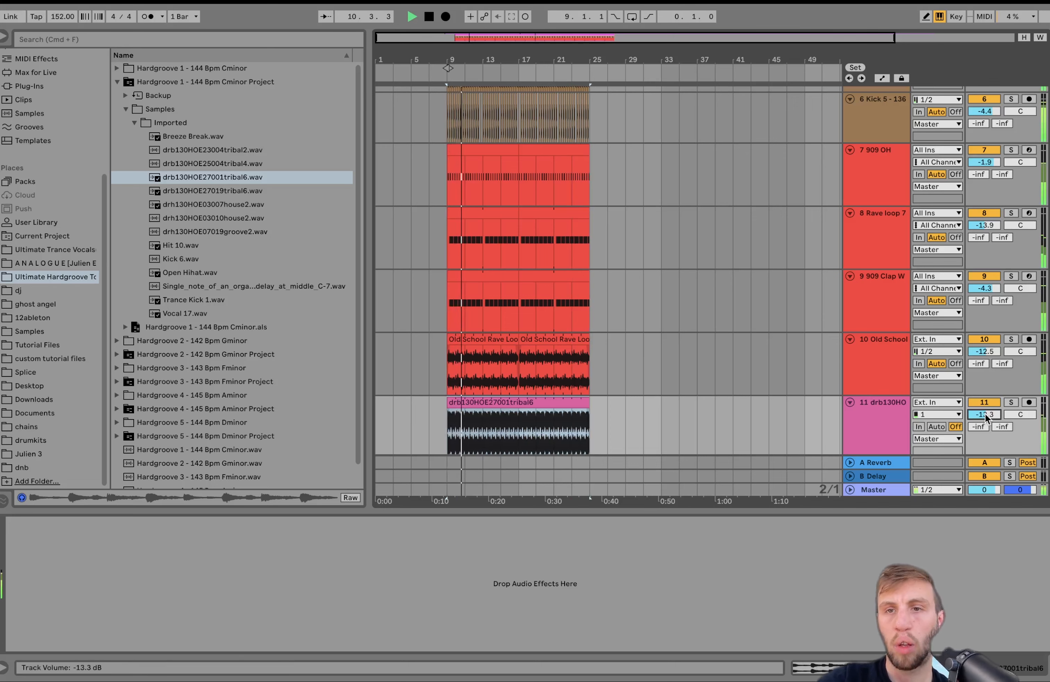
pyautogui.scroll(8, 1000, 221)
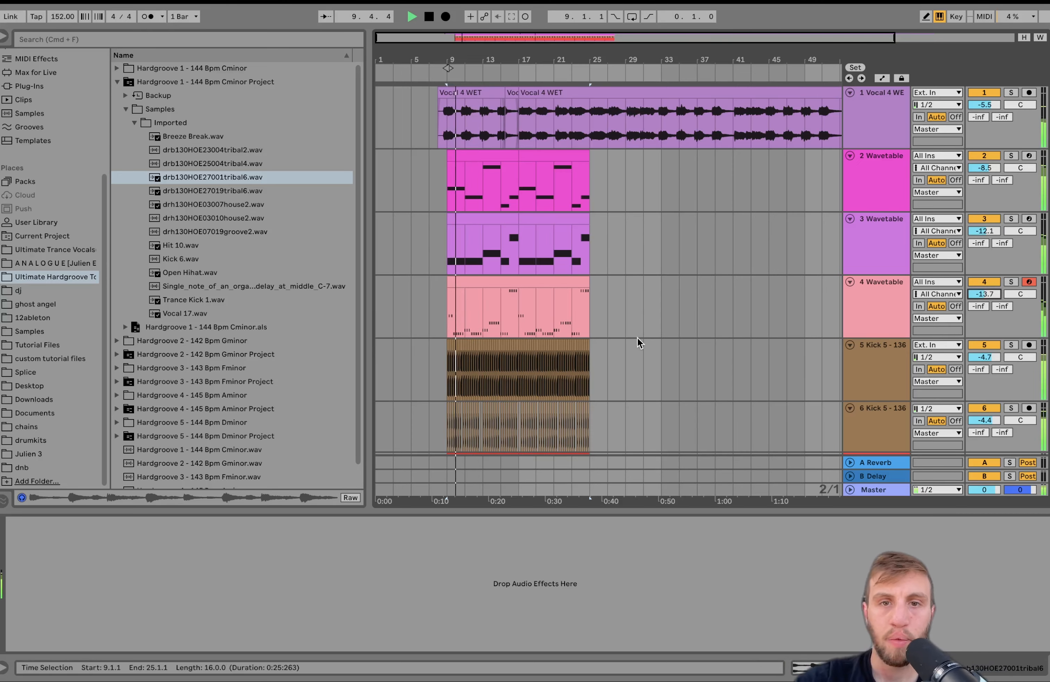
# Loop the arrangement over the tribal loop clip's range, from bar 9 to bar 25
pyautogui.scroll(-5, 637, 343)
pyautogui.scroll(-4, 638, 343)
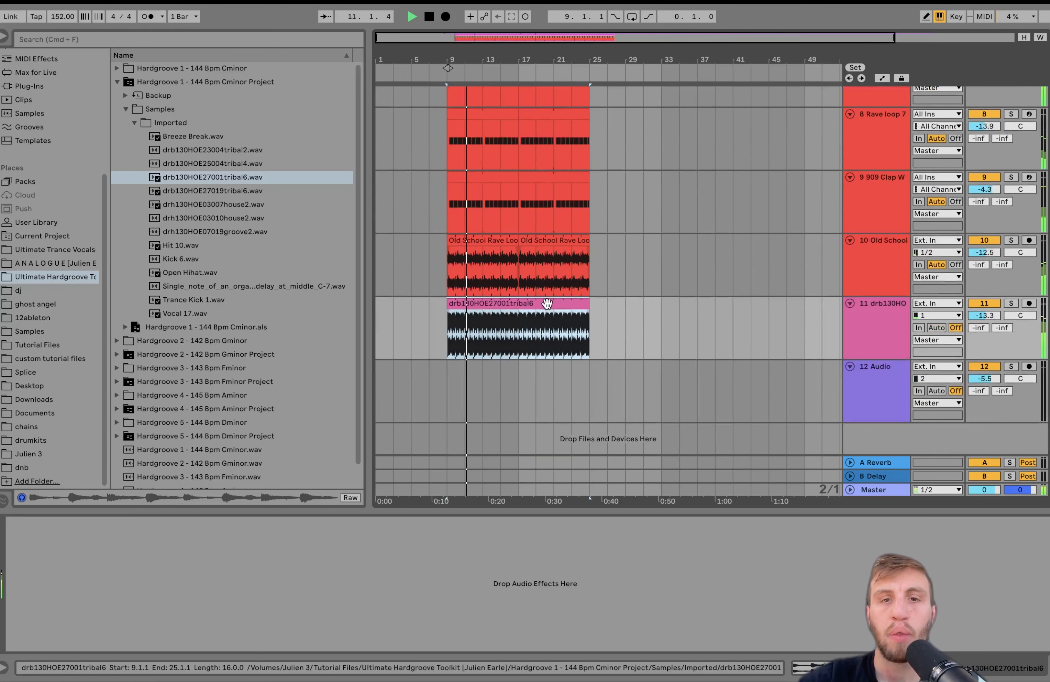
pyautogui.press('super+l')
# Raise both kick tracks' volumes together, setting track 5 to -3.9 dB and track 6 to -3.6 dB
pyautogui.scroll(10, 882, 210)
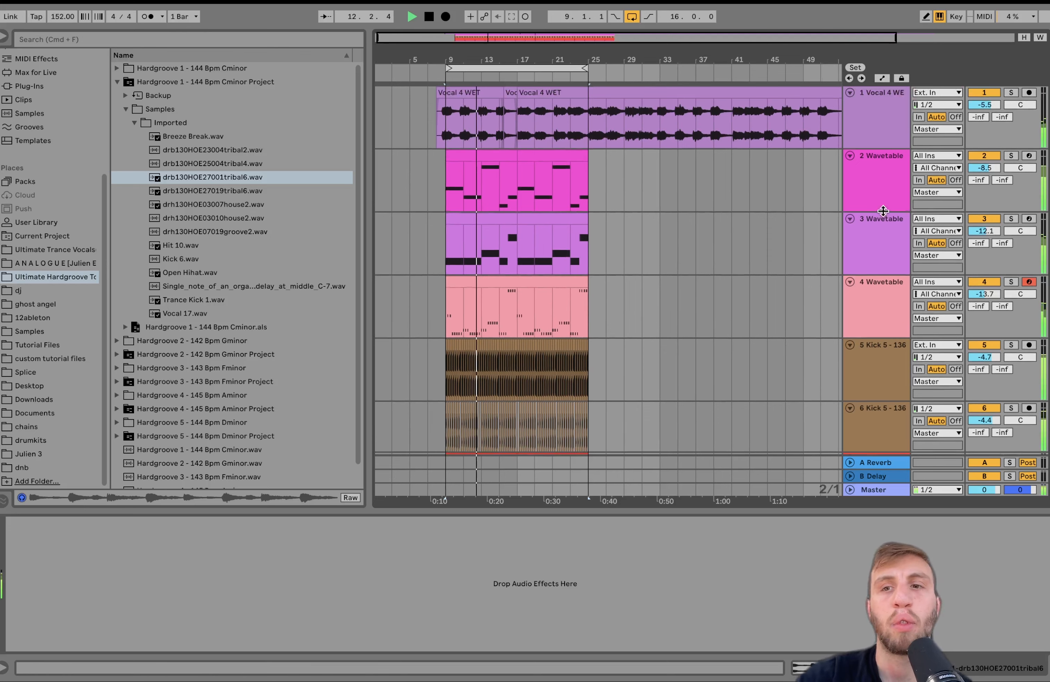
pyautogui.scroll(-3, 883, 211)
pyautogui.click(892, 259)
pyautogui.keyDown('shift'); pyautogui.click(892, 292); pyautogui.keyUp('shift')
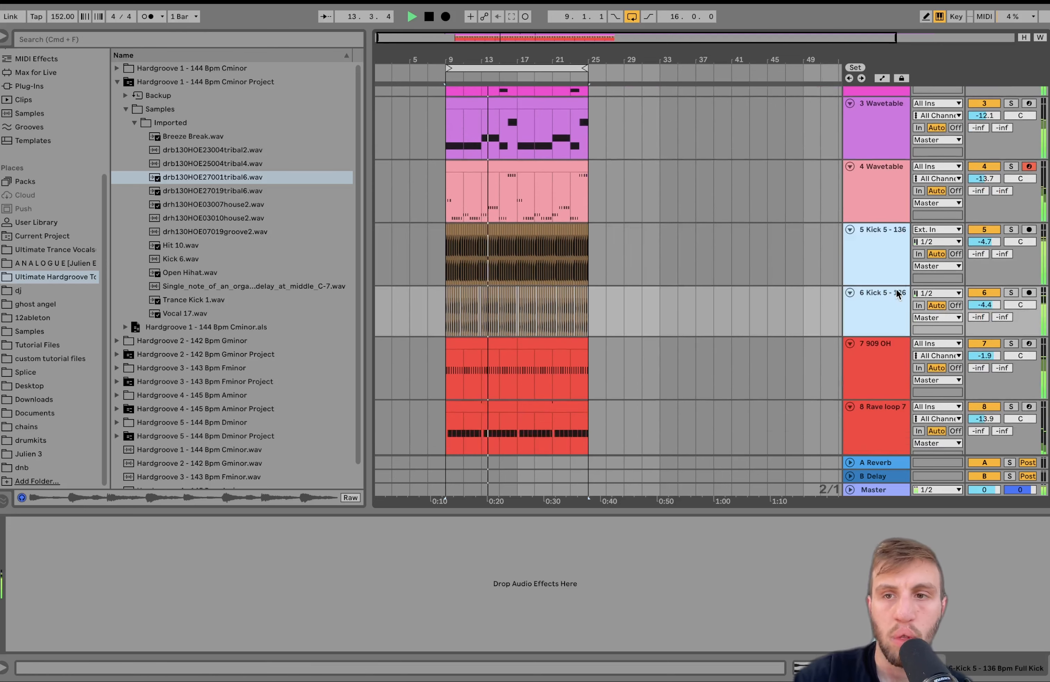
pyautogui.moveTo(984, 241); pyautogui.dragTo(981, 248)
pyautogui.scroll(1, 981, 248)
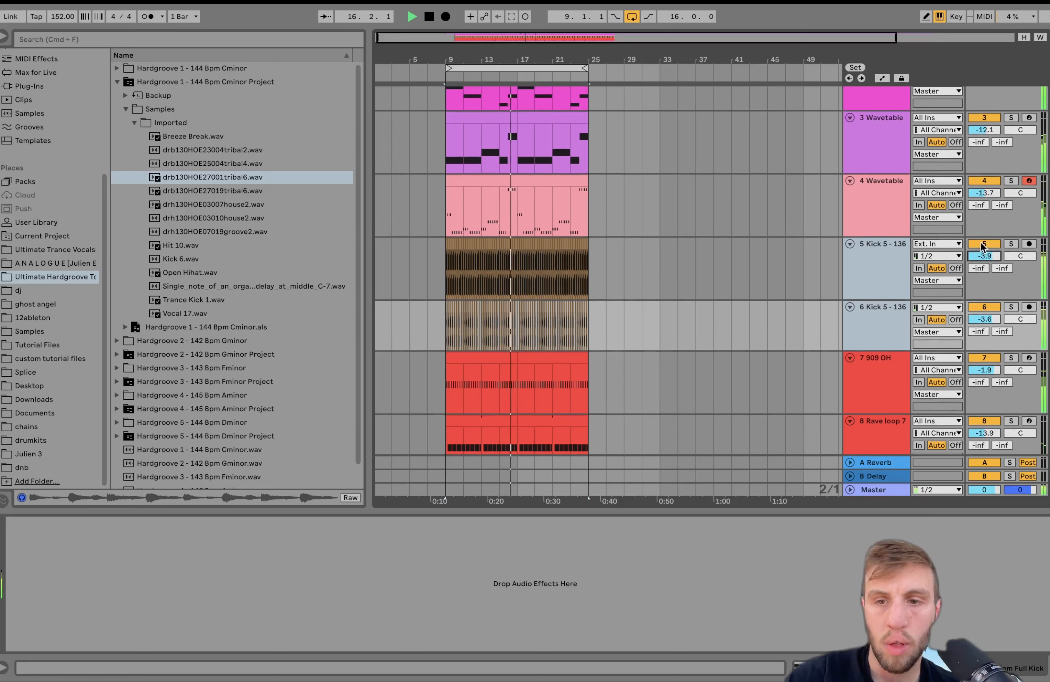
# Listen through the looped mix, show the vocal track's Compressor and stop playback
pyautogui.scroll(-3, 882, 377)
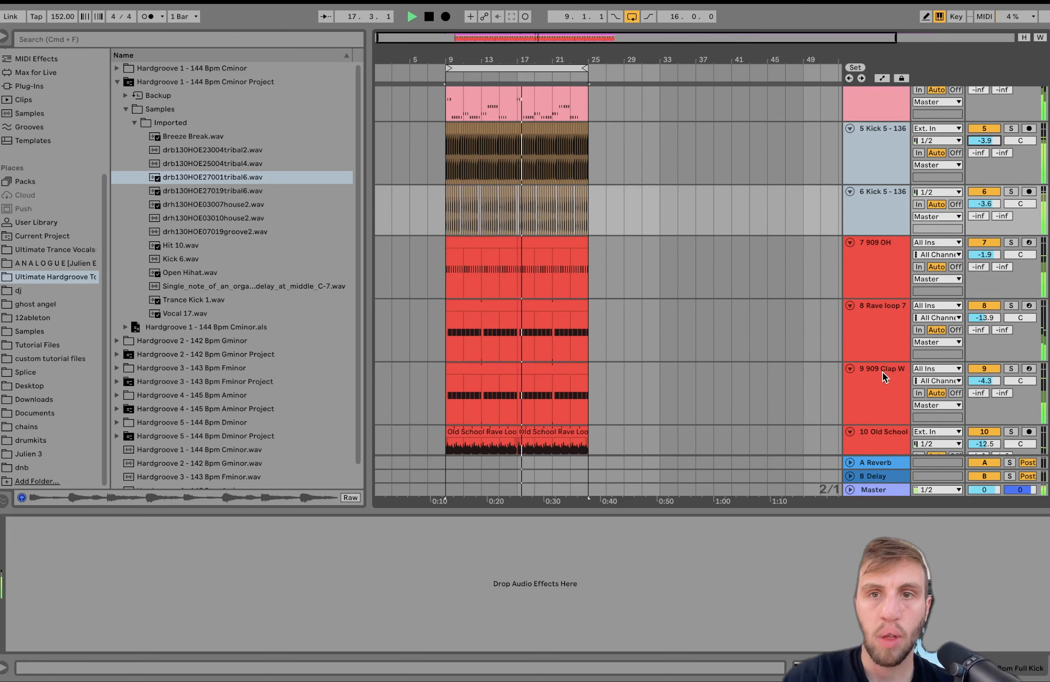
pyautogui.scroll(5, 875, 304)
pyautogui.click(871, 141)
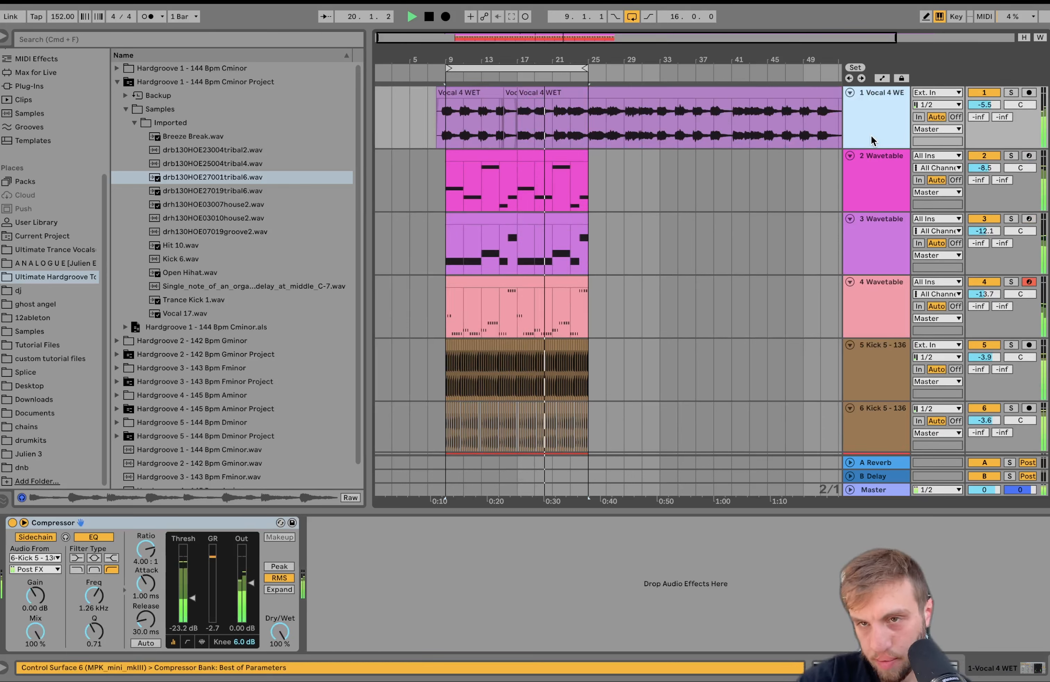
pyautogui.press('space')
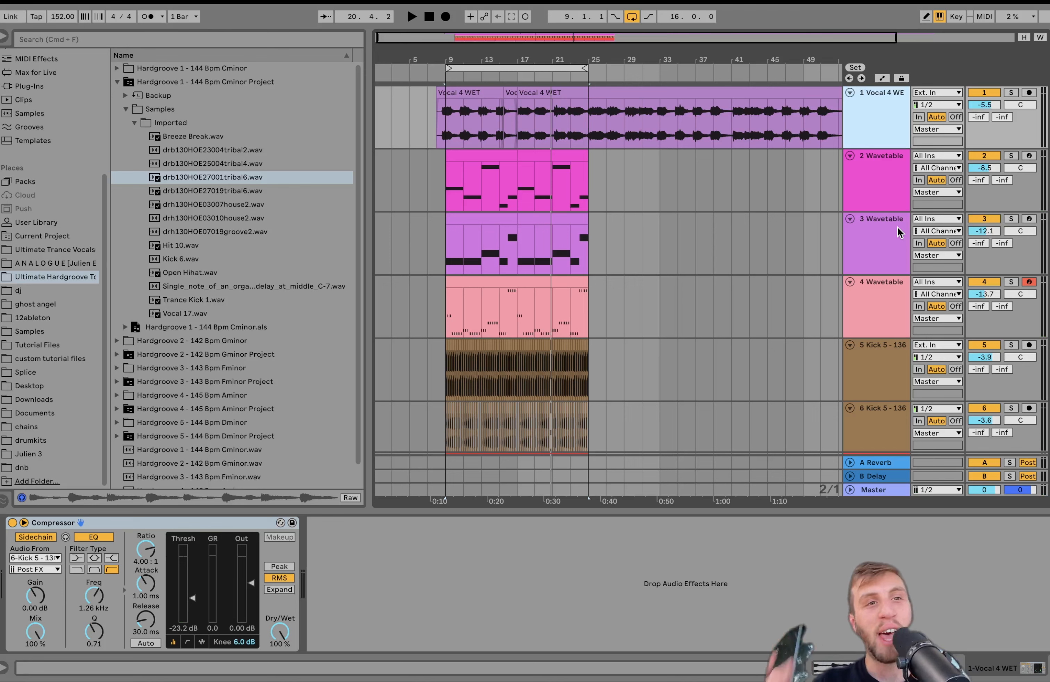
# Show the Ultimate Trance Vocals folder and select the first Vocal 4 WET clip on track 1
pyautogui.click(64, 251)
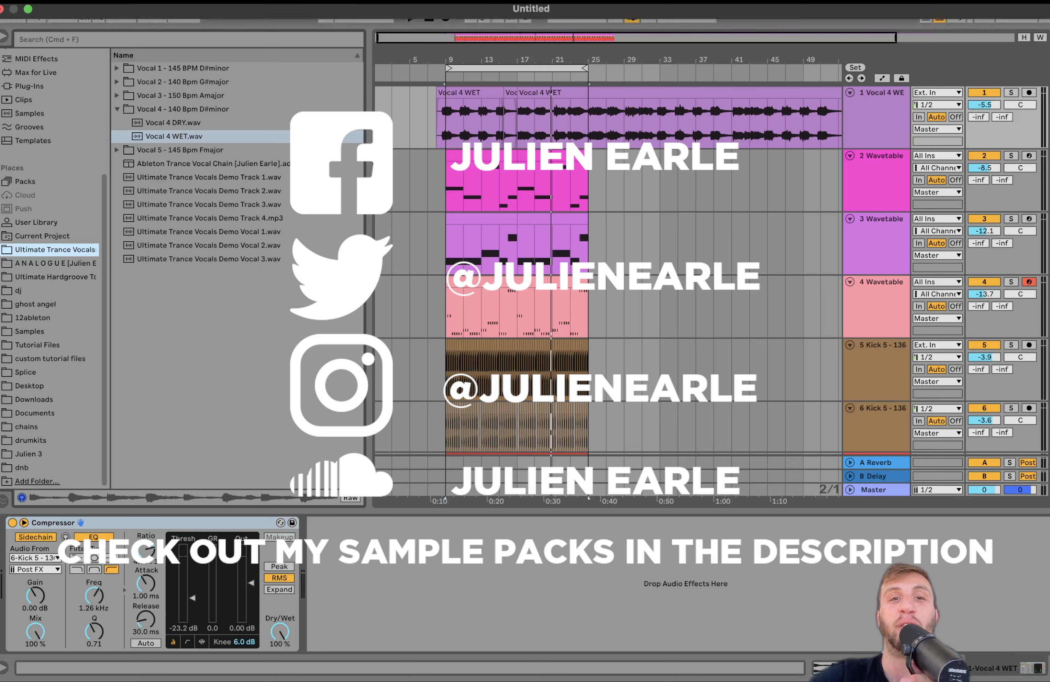
pyautogui.click(445, 90)
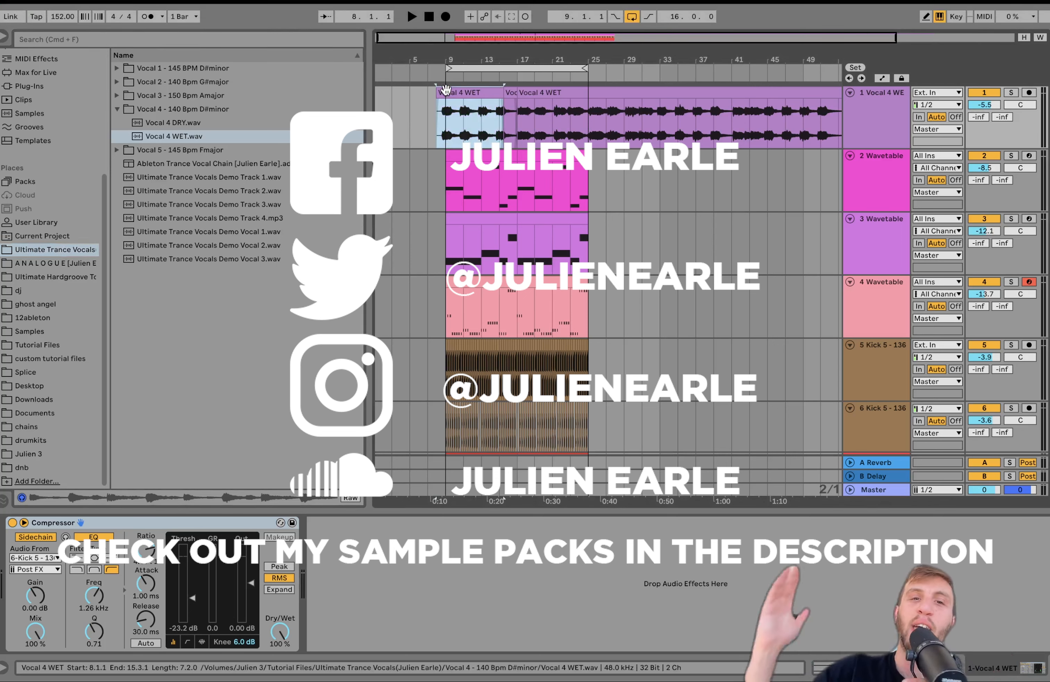